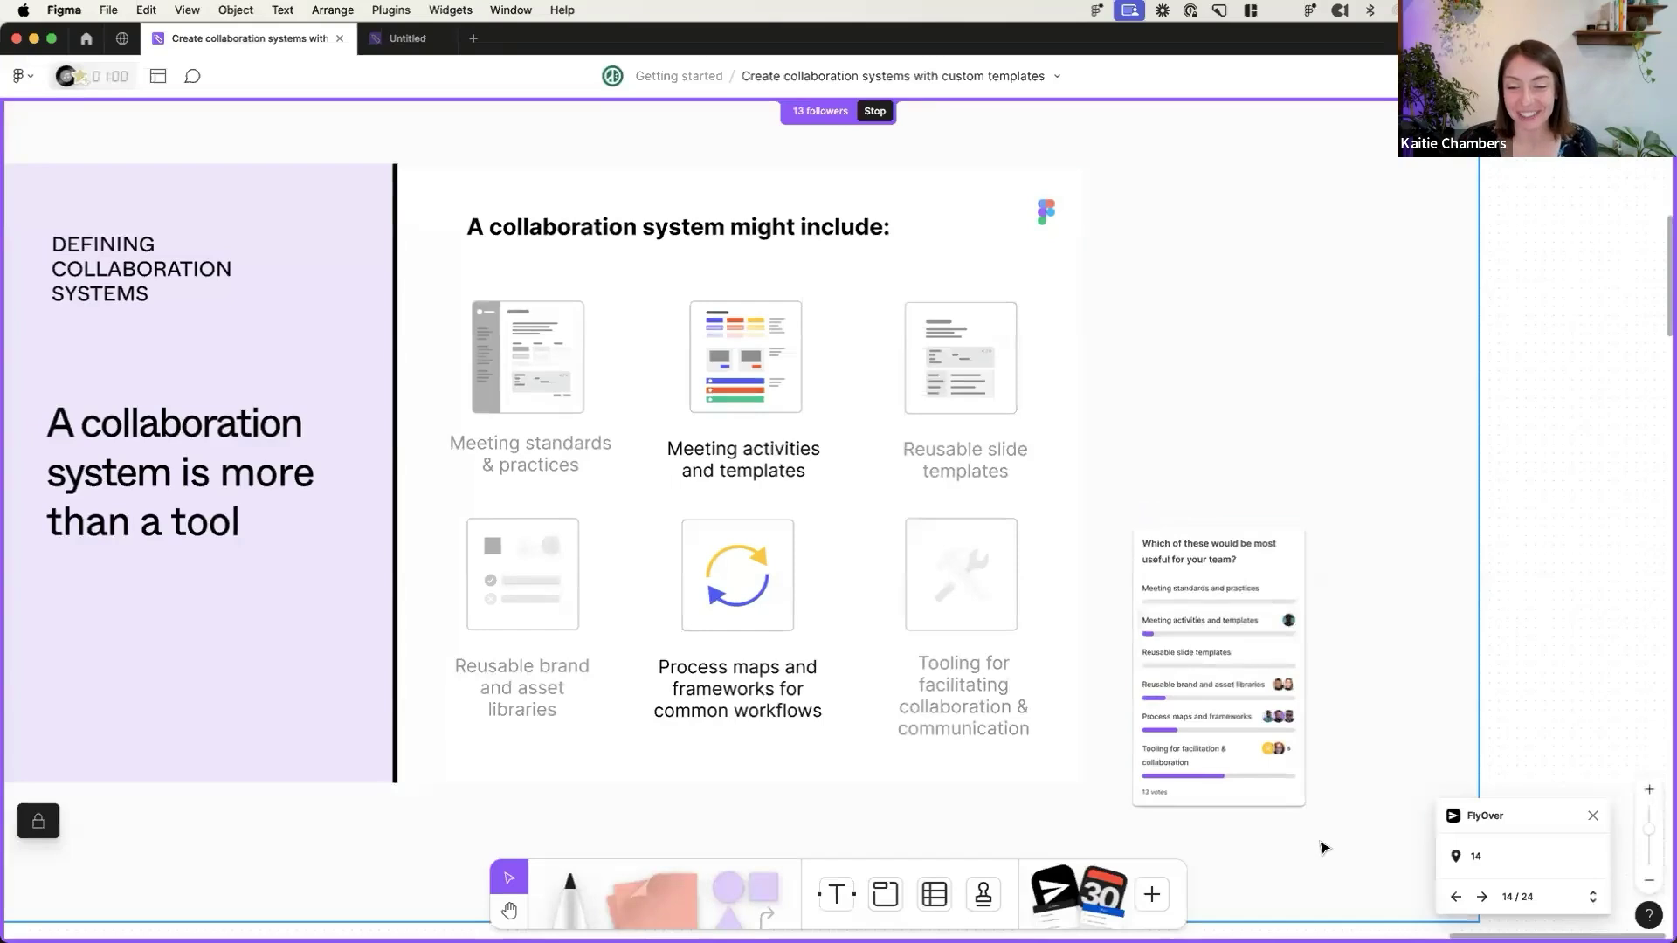
# - Advance the FlyOver tour to the Konrad Group section and look through the participant list
pyautogui.click(1483, 898)
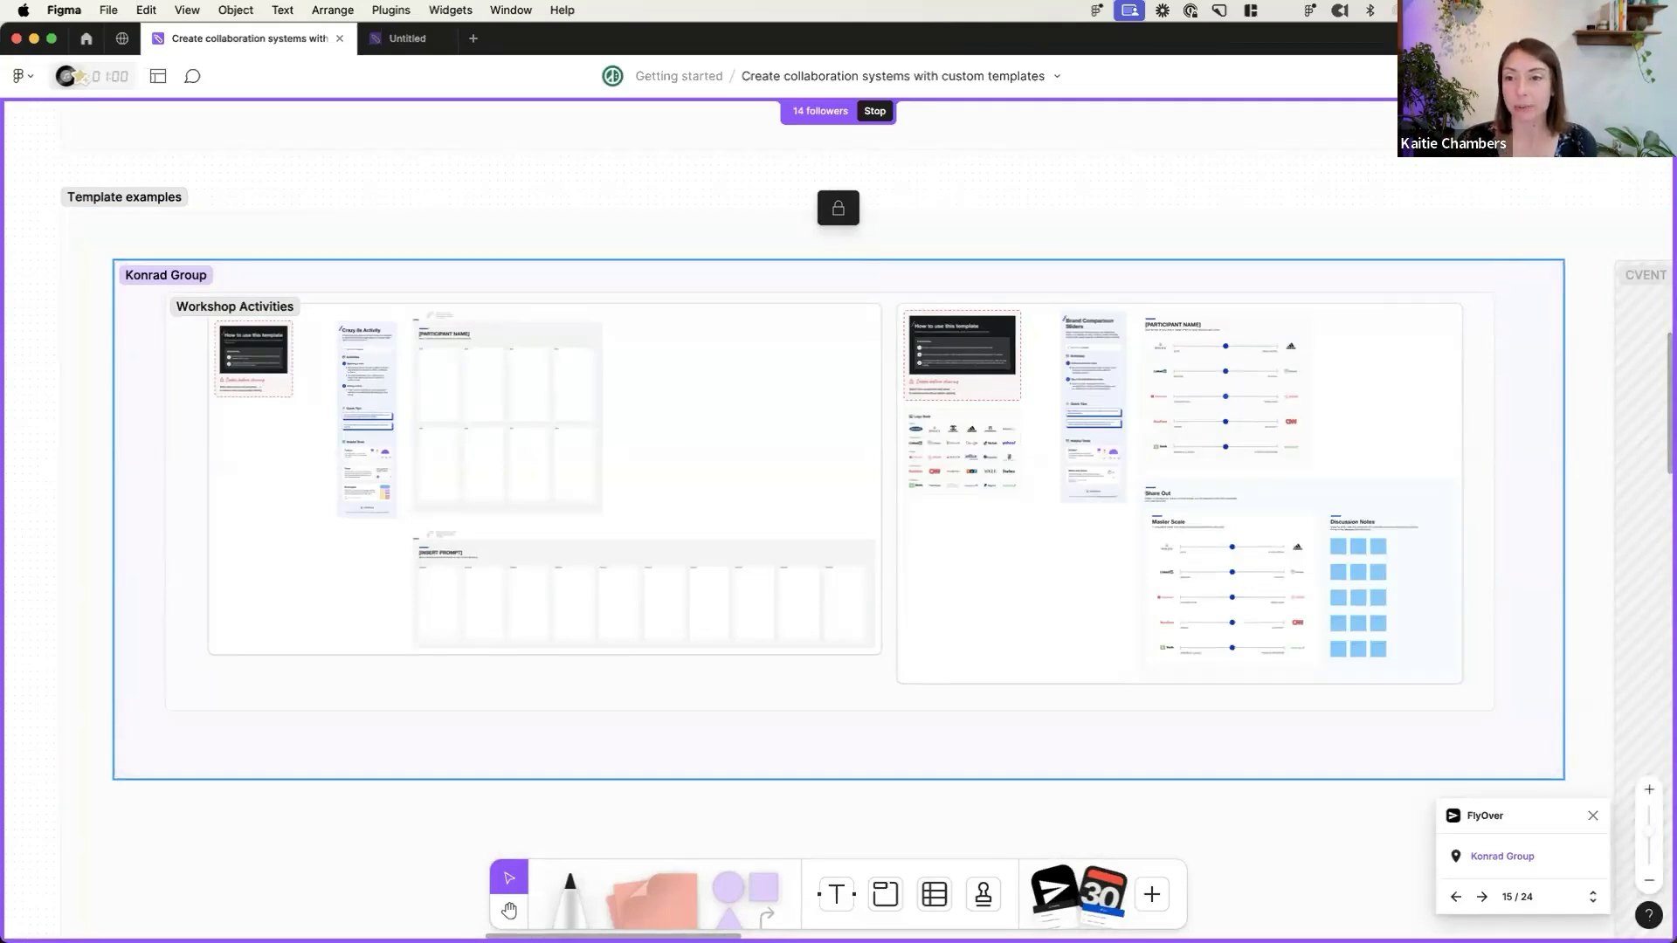
pyautogui.scroll(-5, 1575, 256)
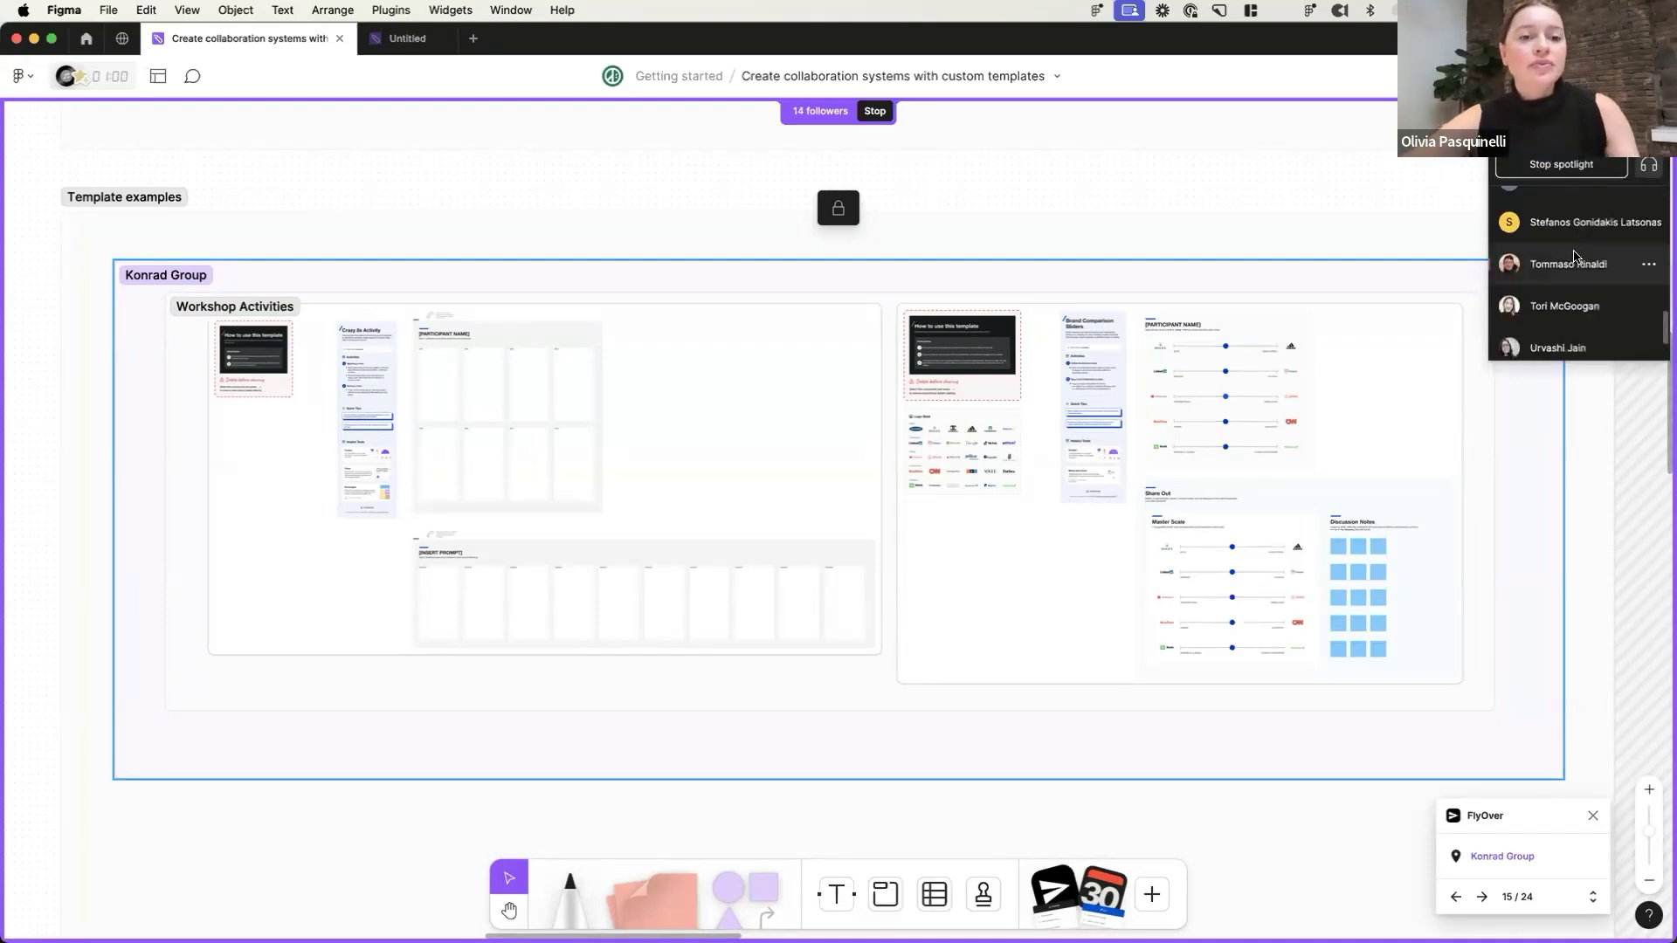
pyautogui.scroll(3, 1575, 256)
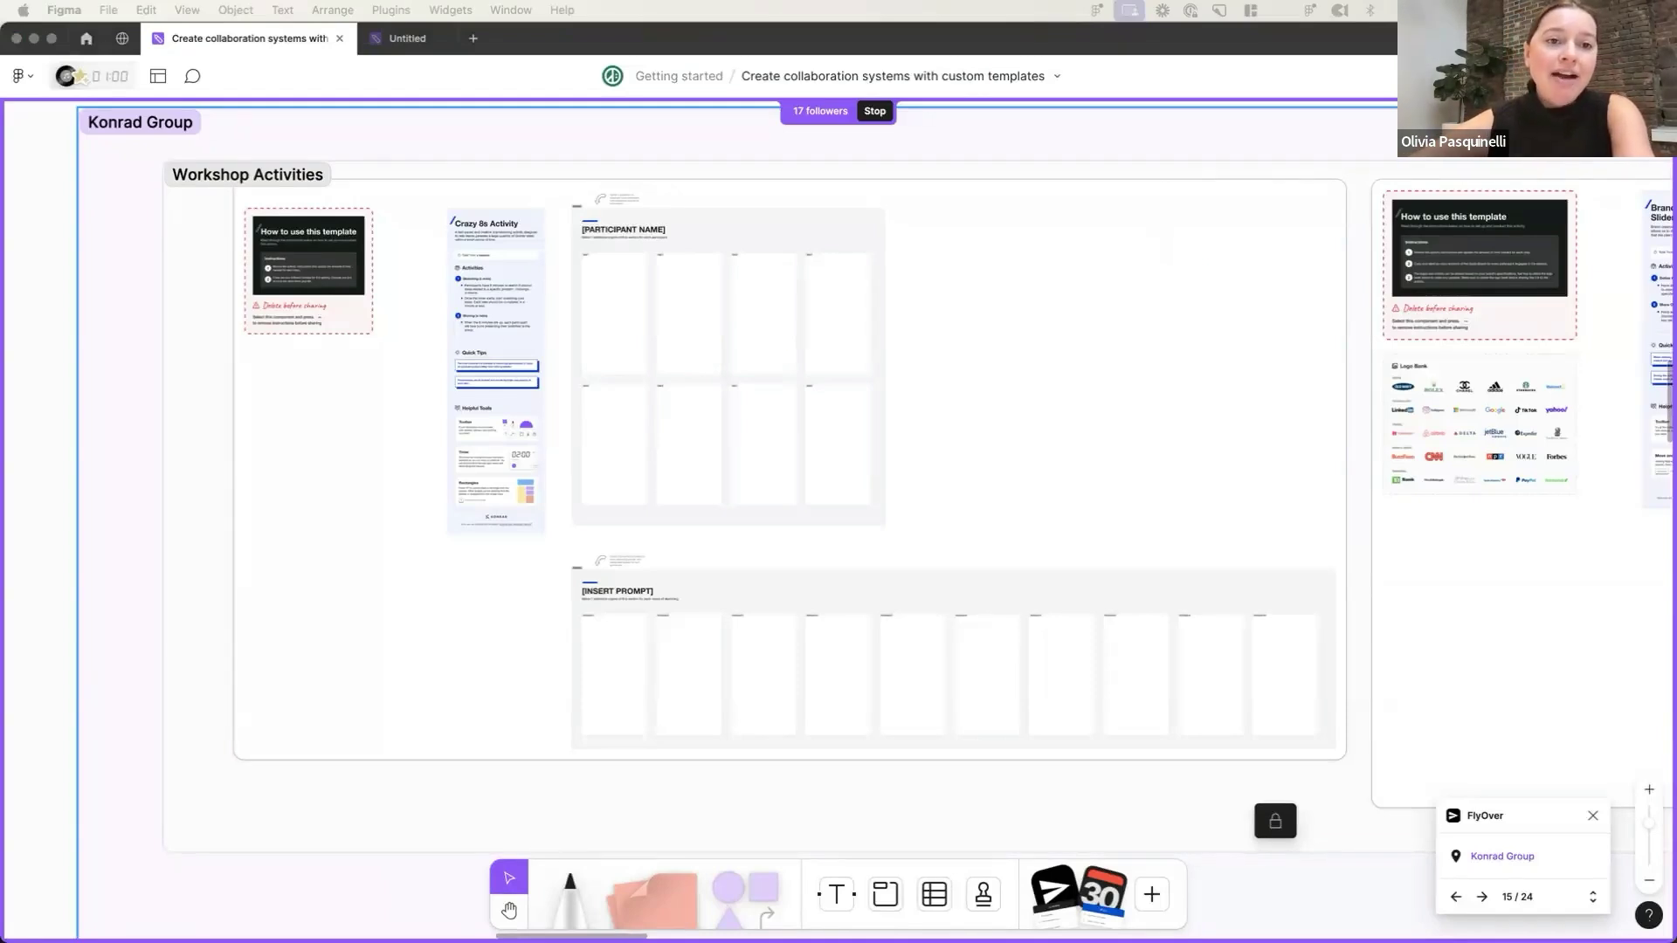
# - Switch back to Figma and pick a participant from the list of people in the file
pyautogui.press('super+Tab')
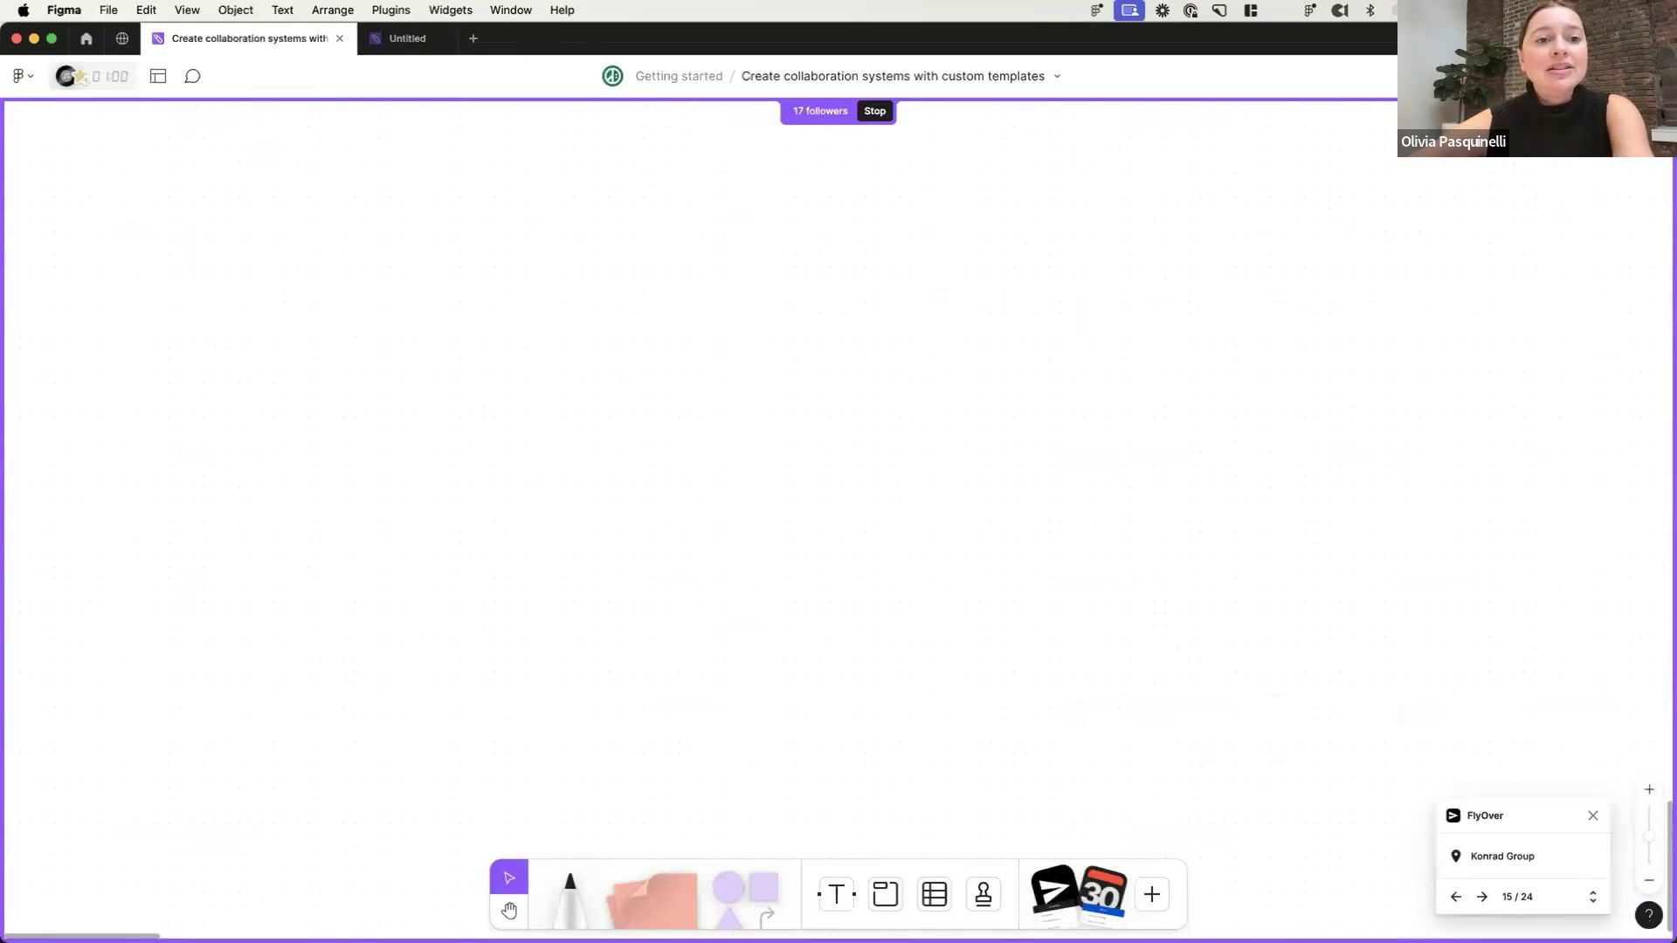
pyautogui.click(1564, 76)
pyautogui.scroll(-10, 1547, 273)
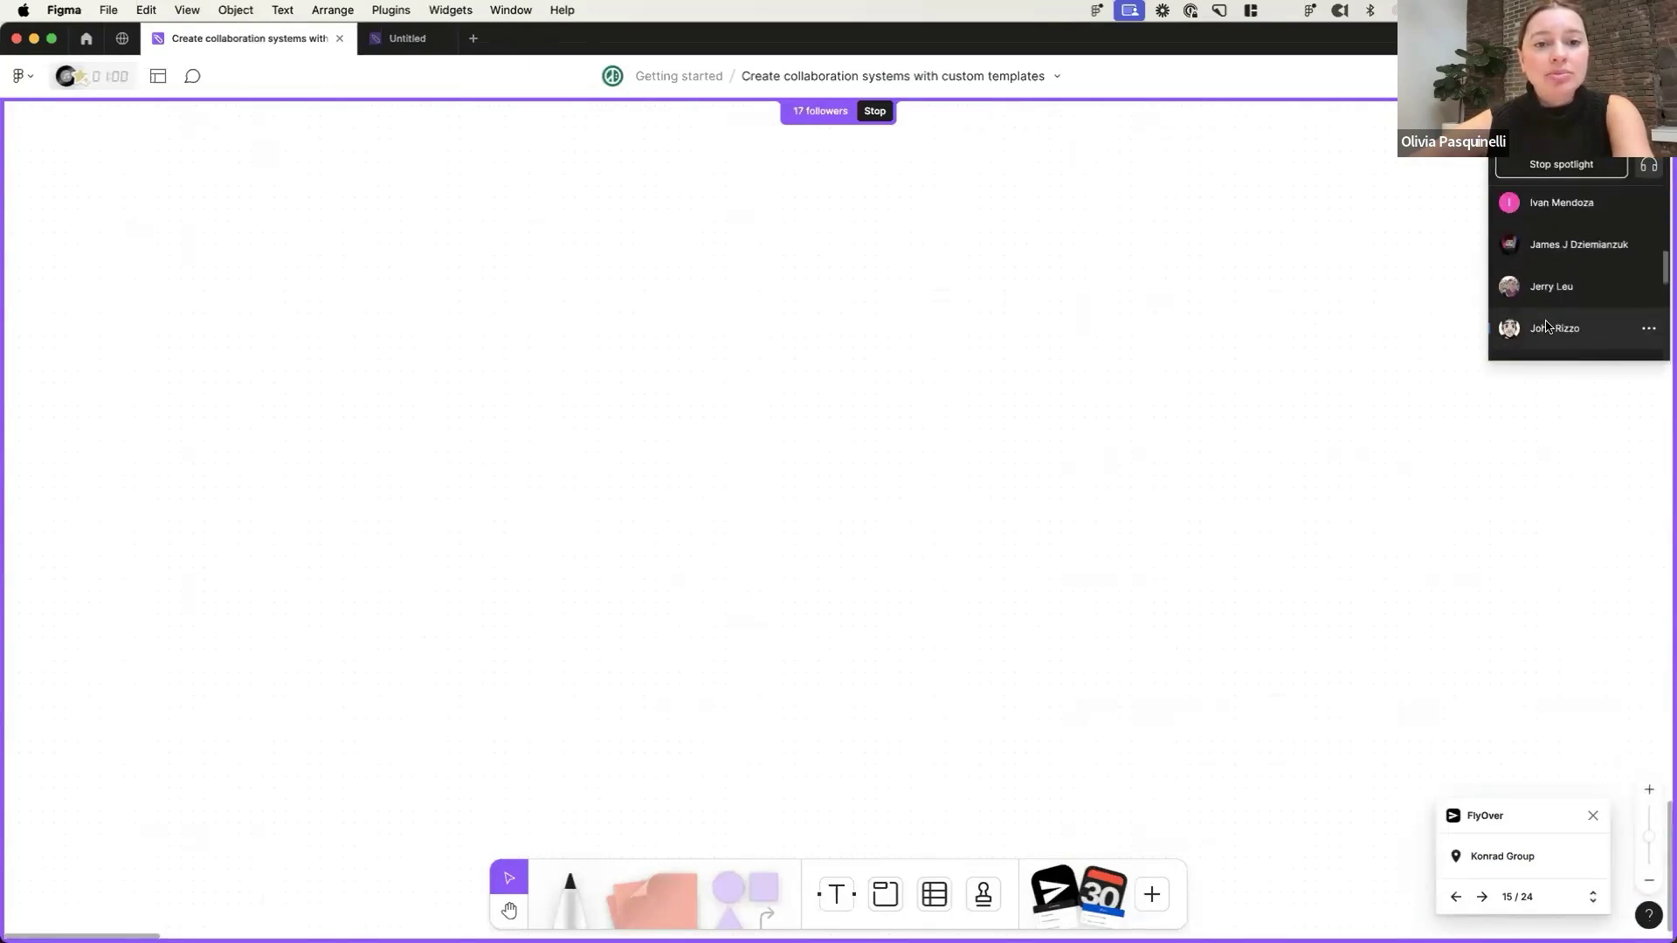
pyautogui.scroll(-10, 1547, 325)
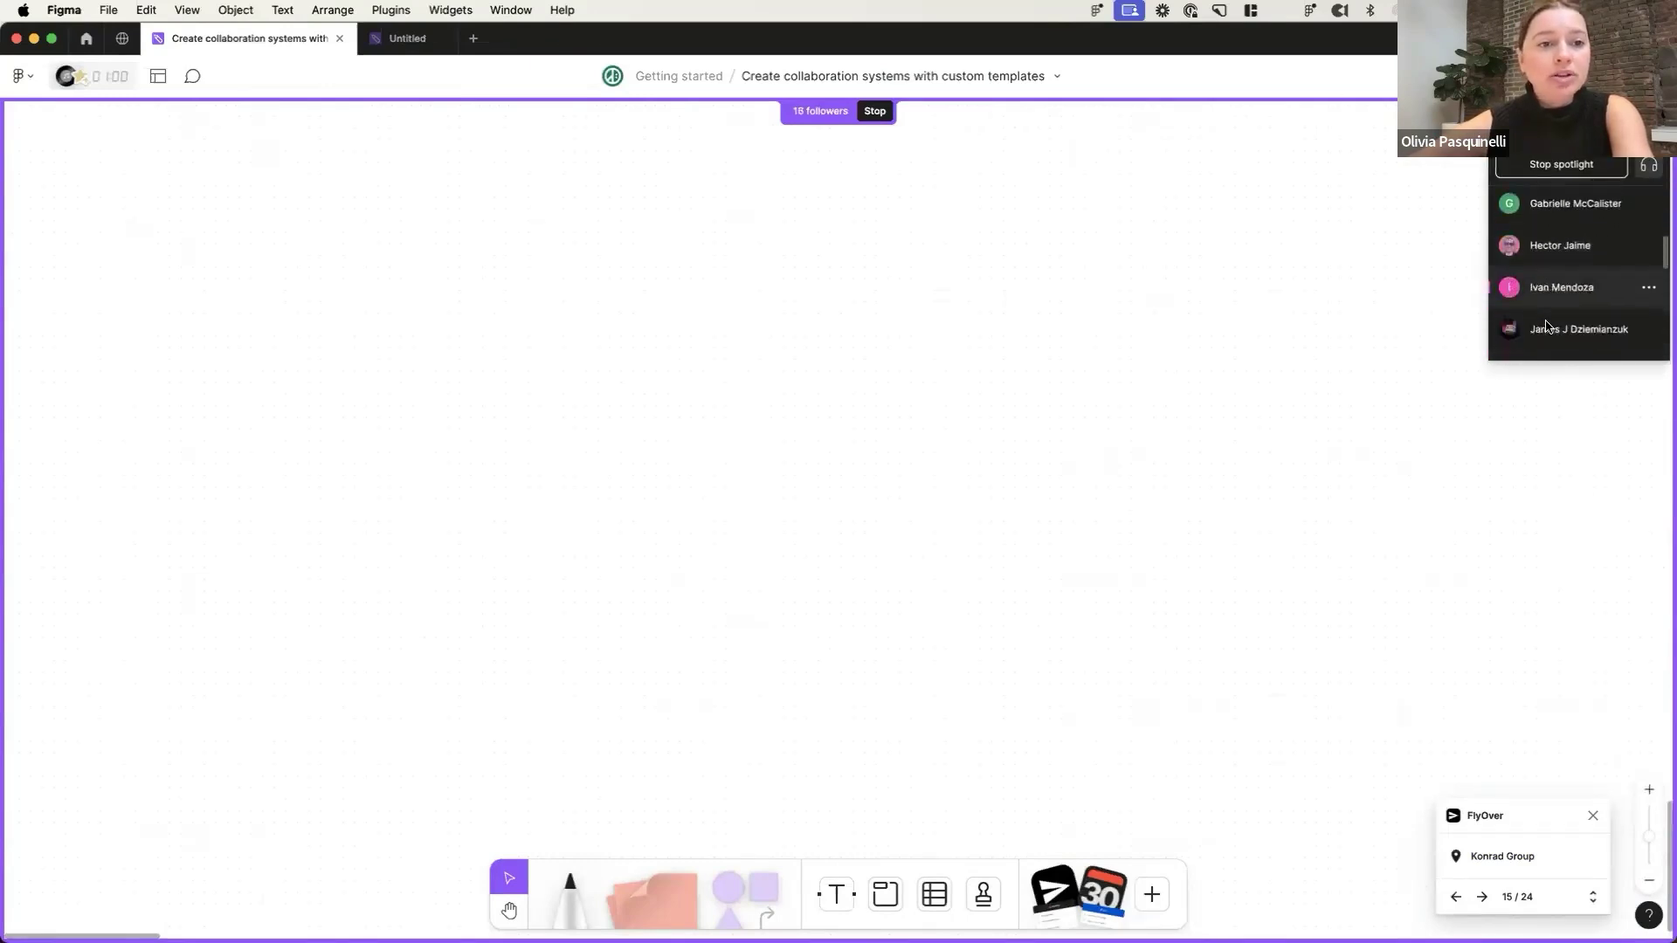
pyautogui.scroll(-2, 1546, 326)
pyautogui.click(1542, 306)
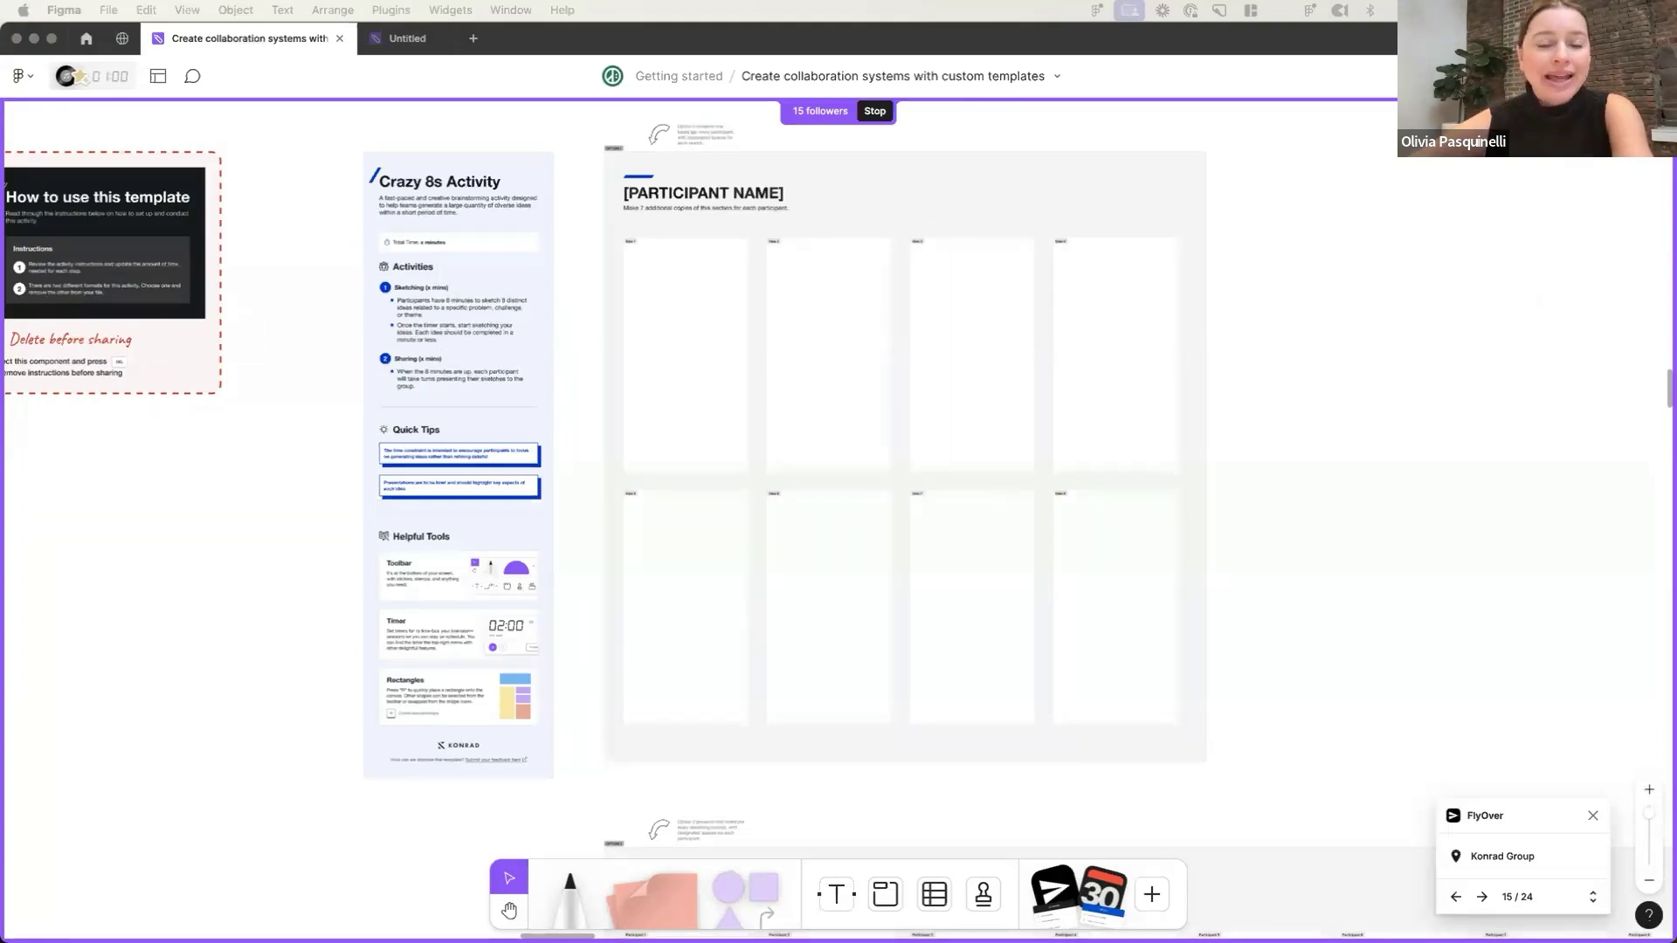
# - Examine the Crazy 8s activity template in Workshop Activities, including its instructions and the participant idea grid
pyautogui.scroll(-2, 1572, 281)
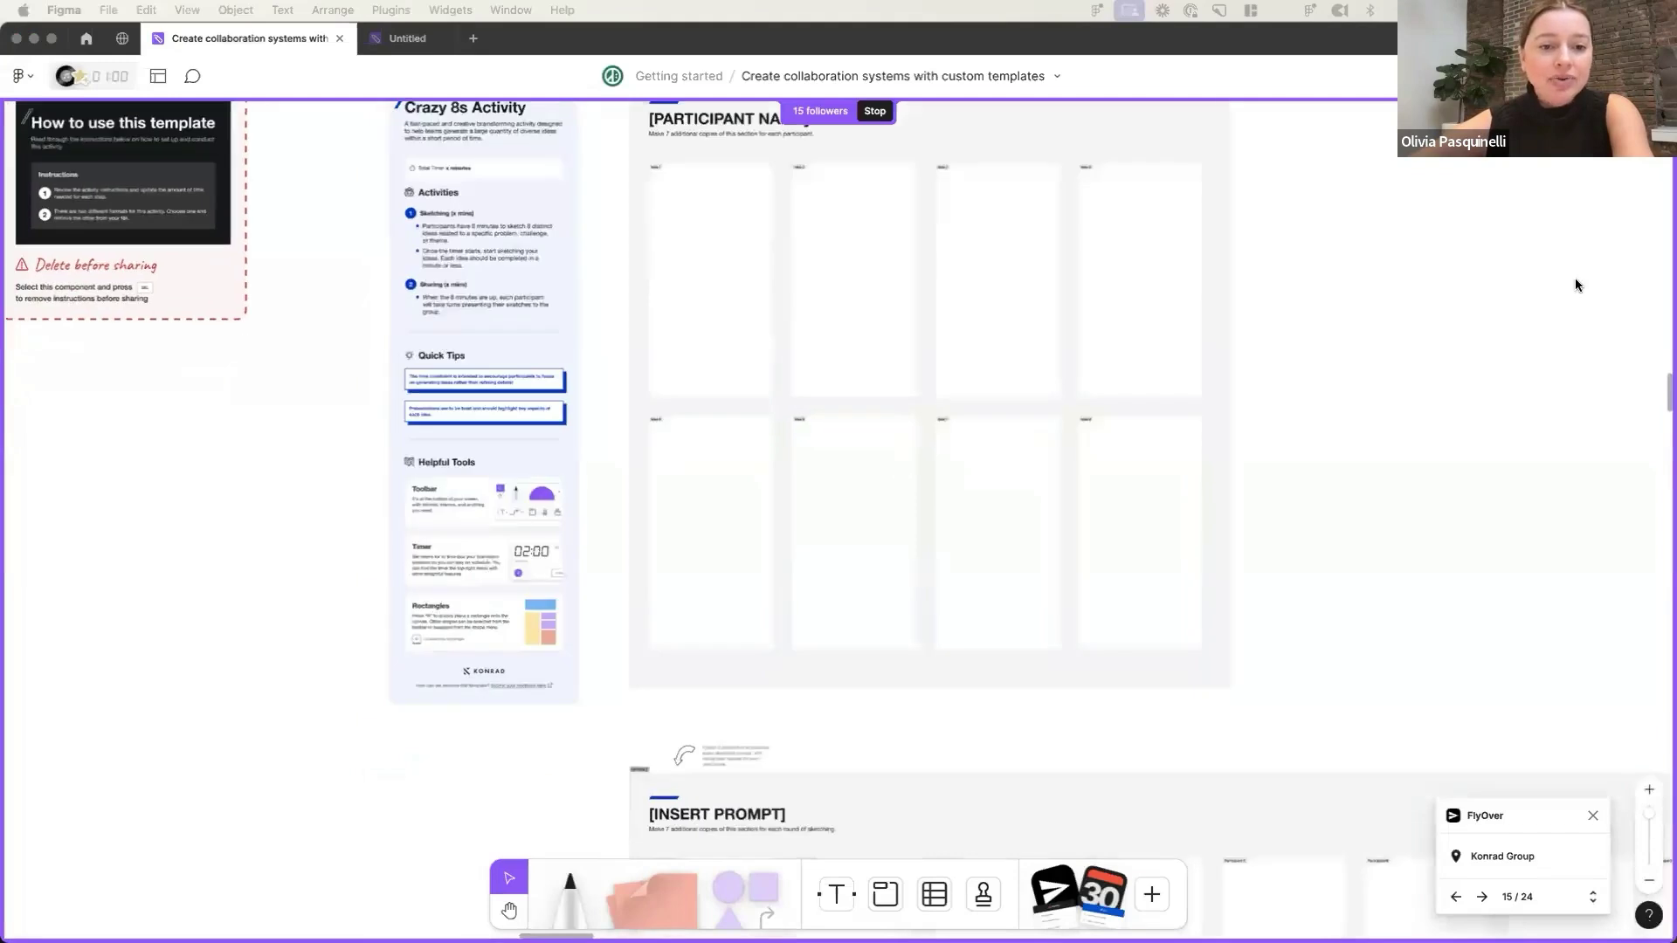
pyautogui.hscroll(2, 1201, 233)
pyautogui.scroll(1, 1201, 232)
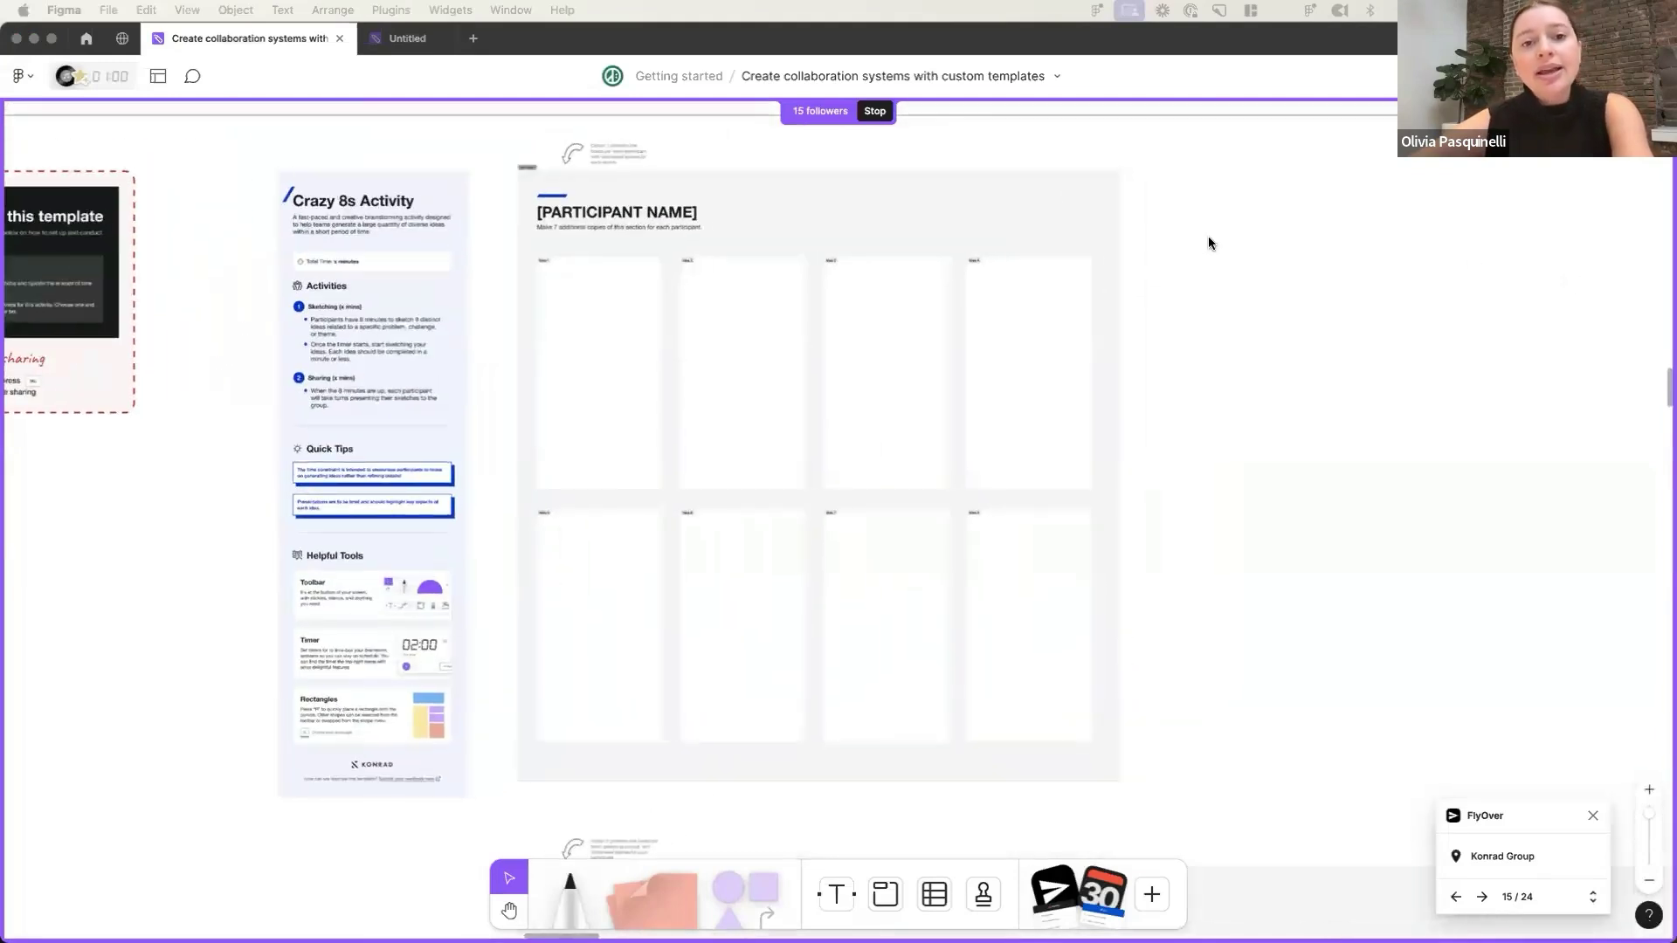
pyautogui.scroll(3, 1197, 234)
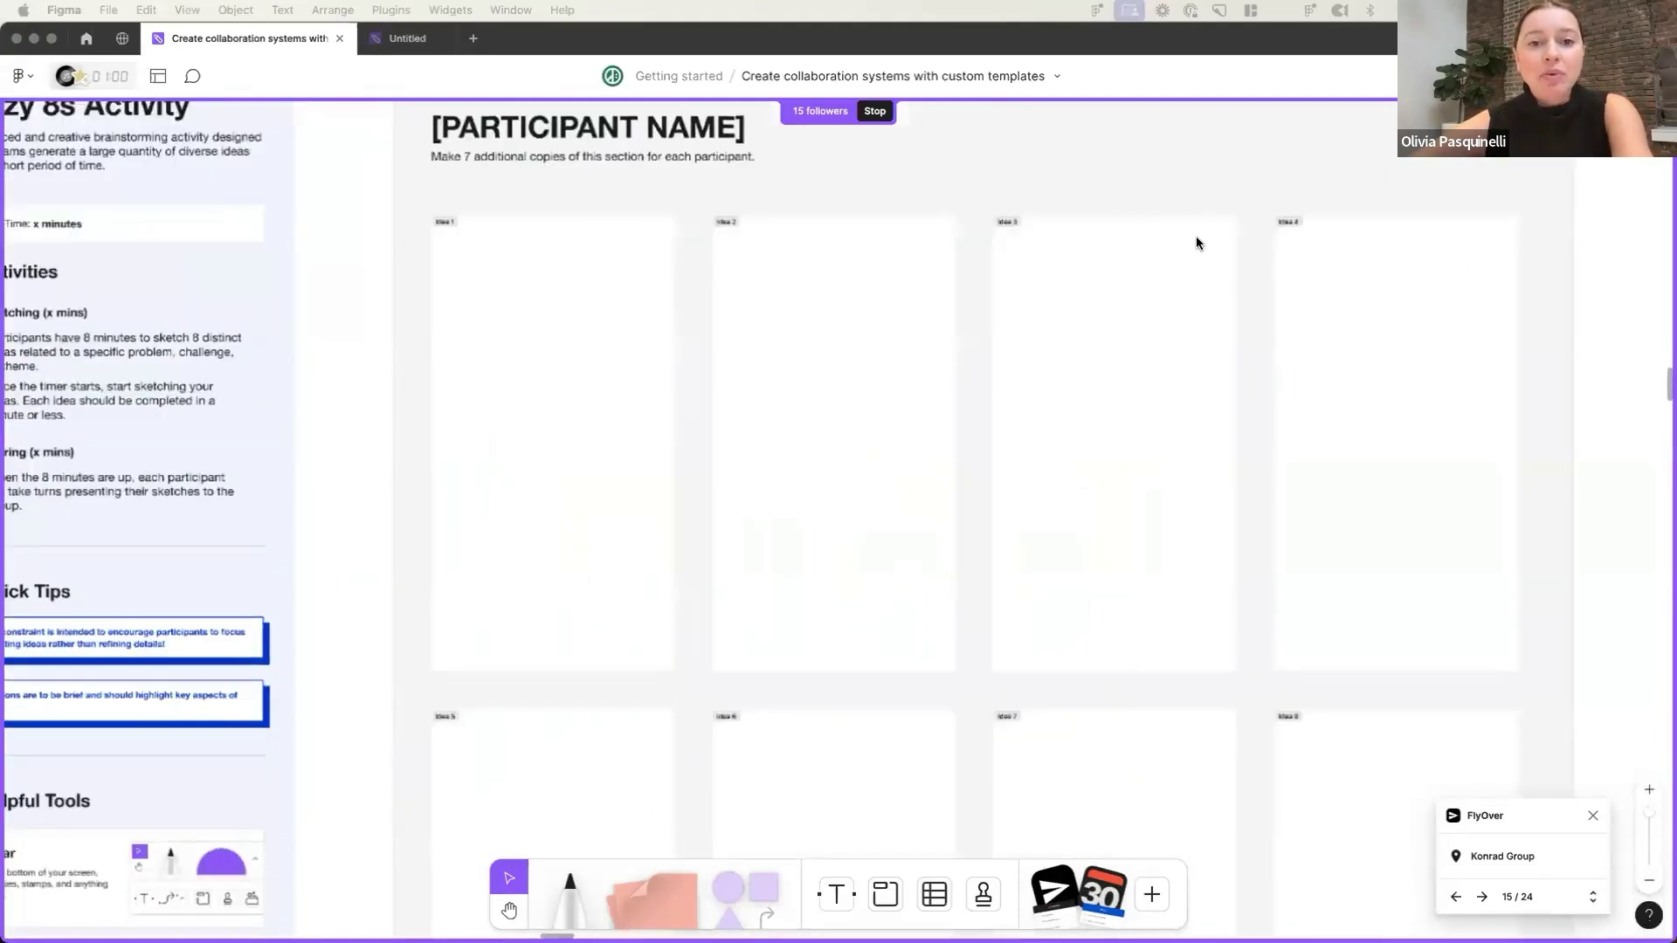
pyautogui.scroll(-3, 1197, 243)
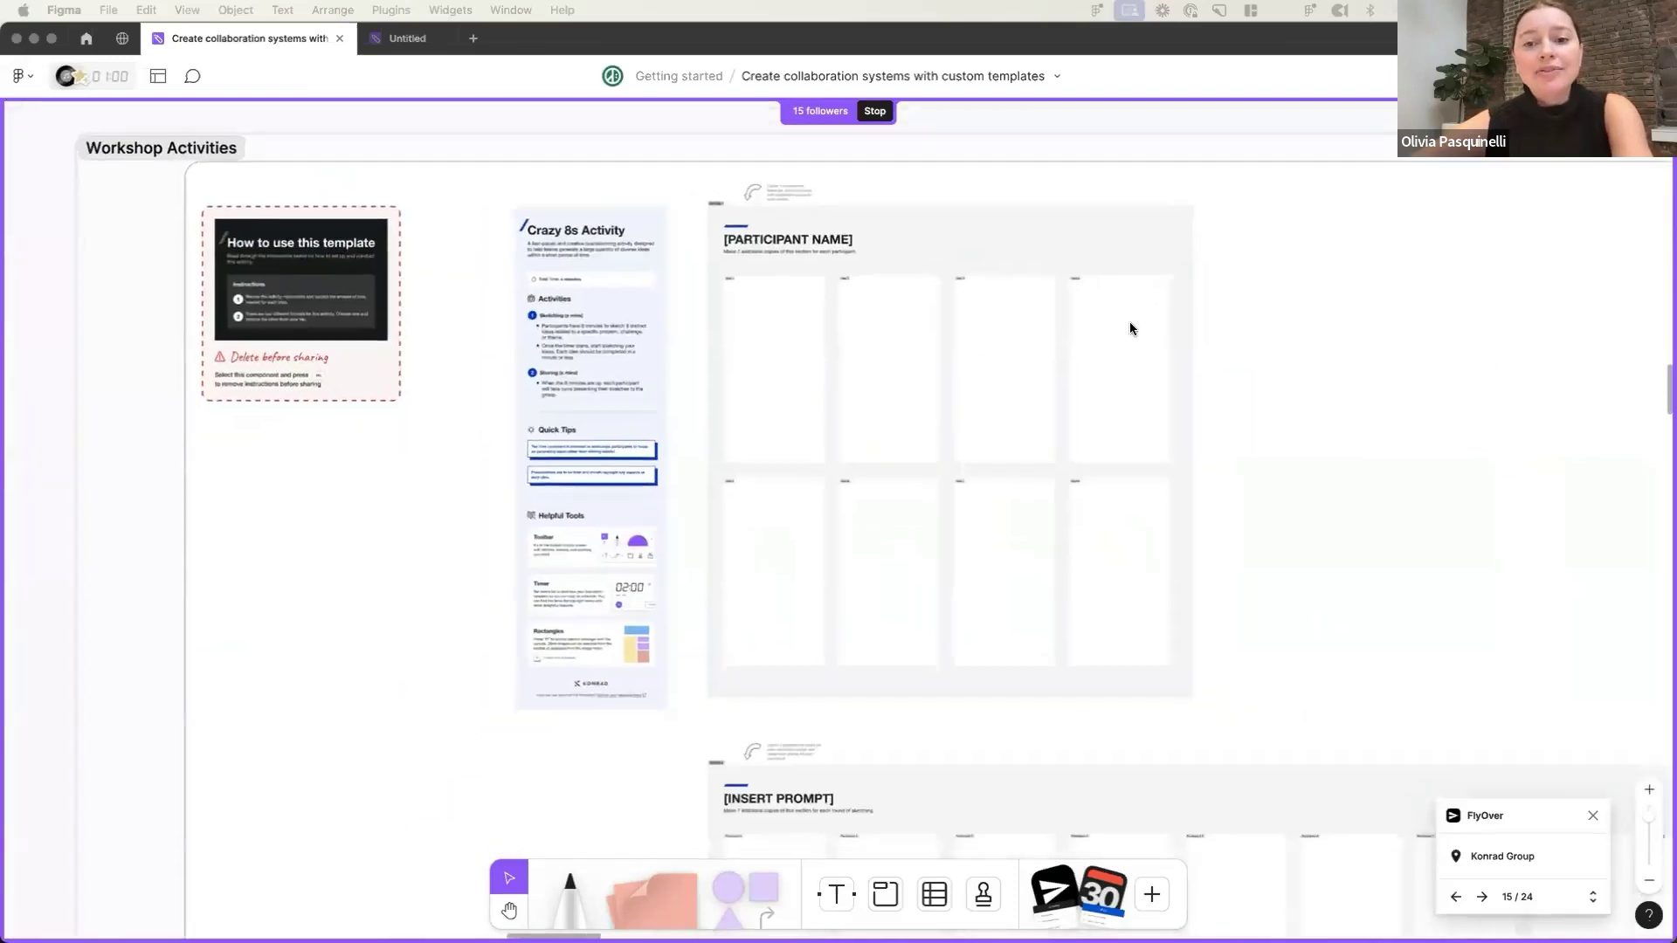
pyautogui.scroll(-5, 1129, 326)
pyautogui.scroll(5, 1128, 329)
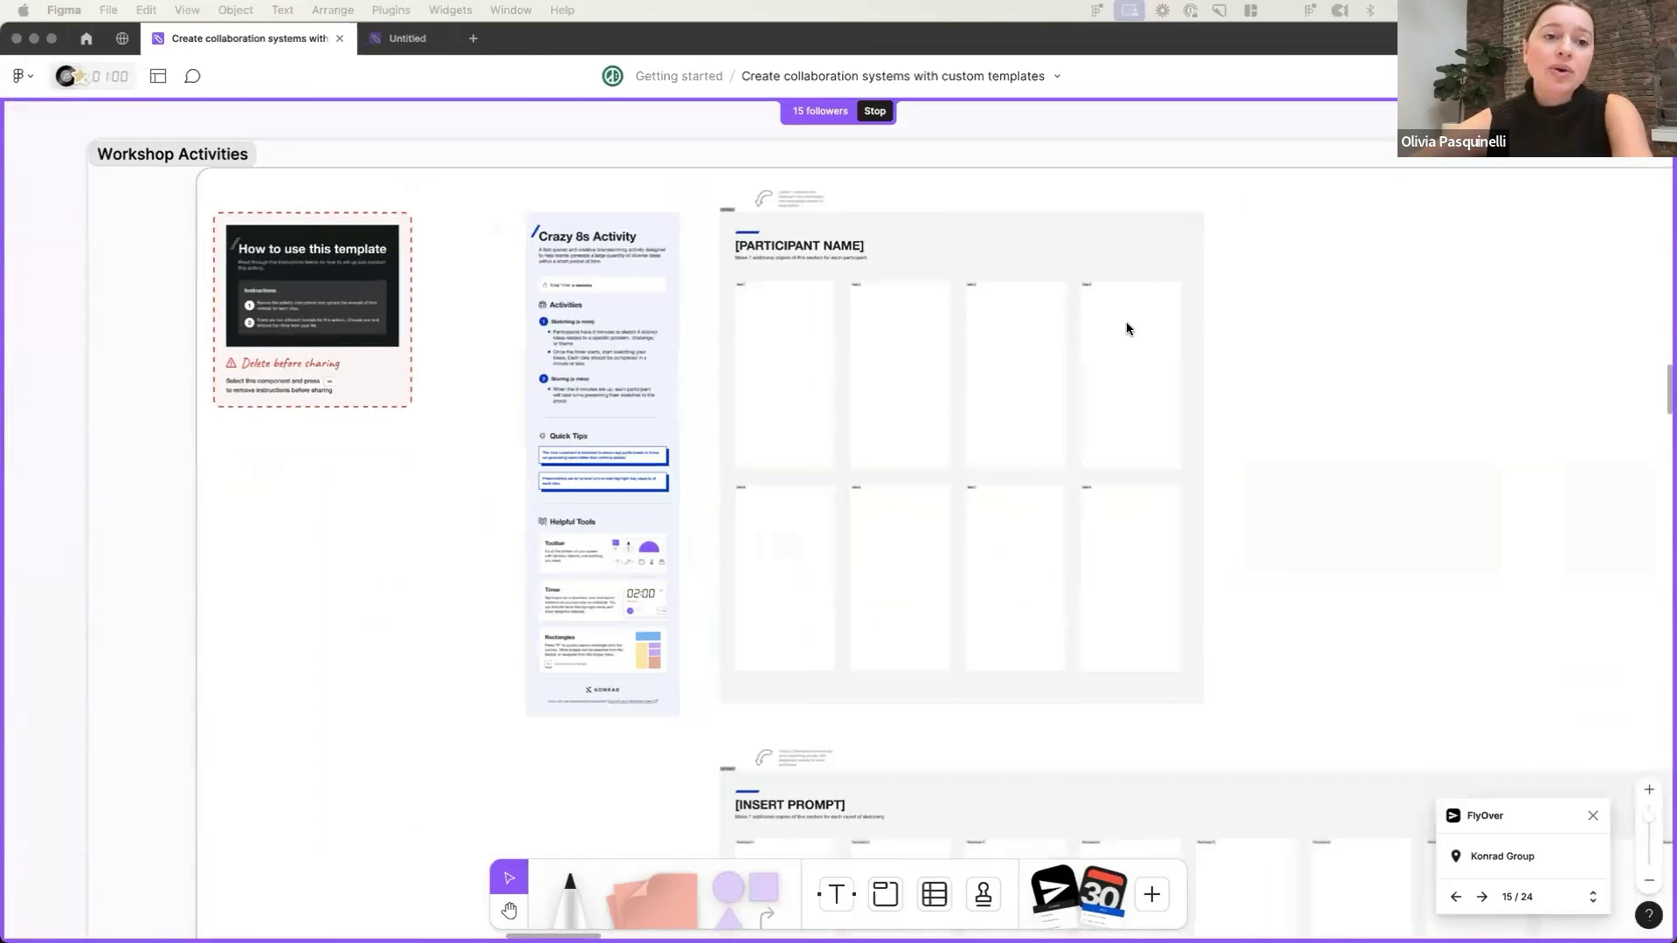
# - Examine the Brand Comparison Sliders template, including its logo bank, participant sliders, master scale and discussion notes
pyautogui.hscroll(3, 1130, 316)
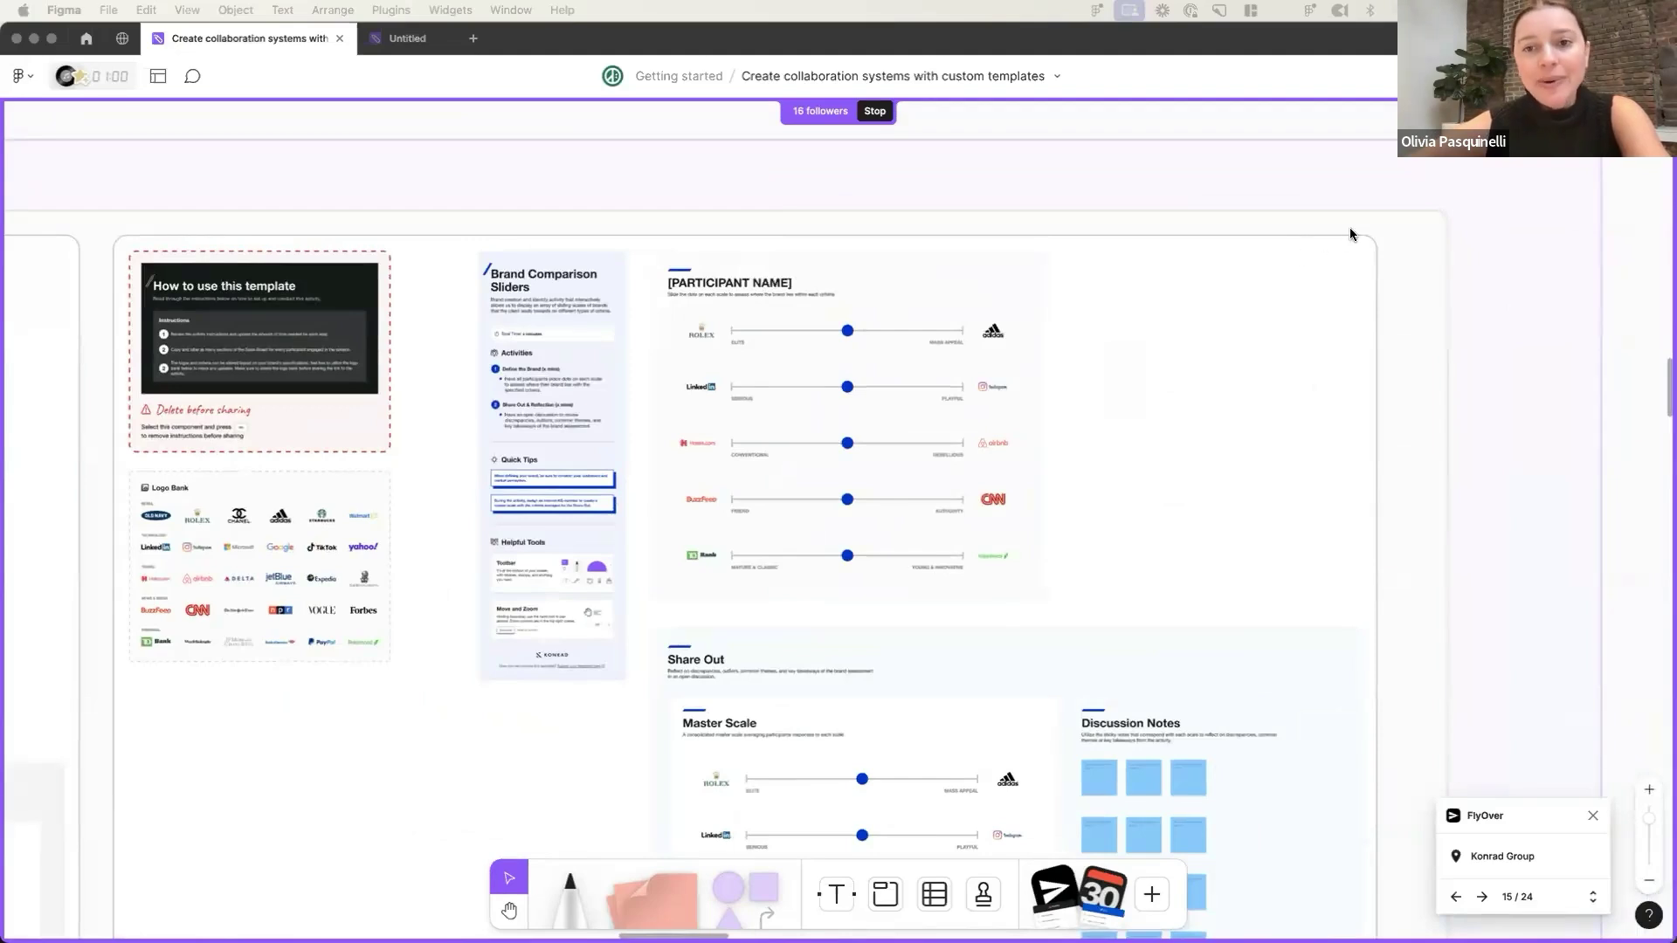
pyautogui.scroll(-5, 1350, 227)
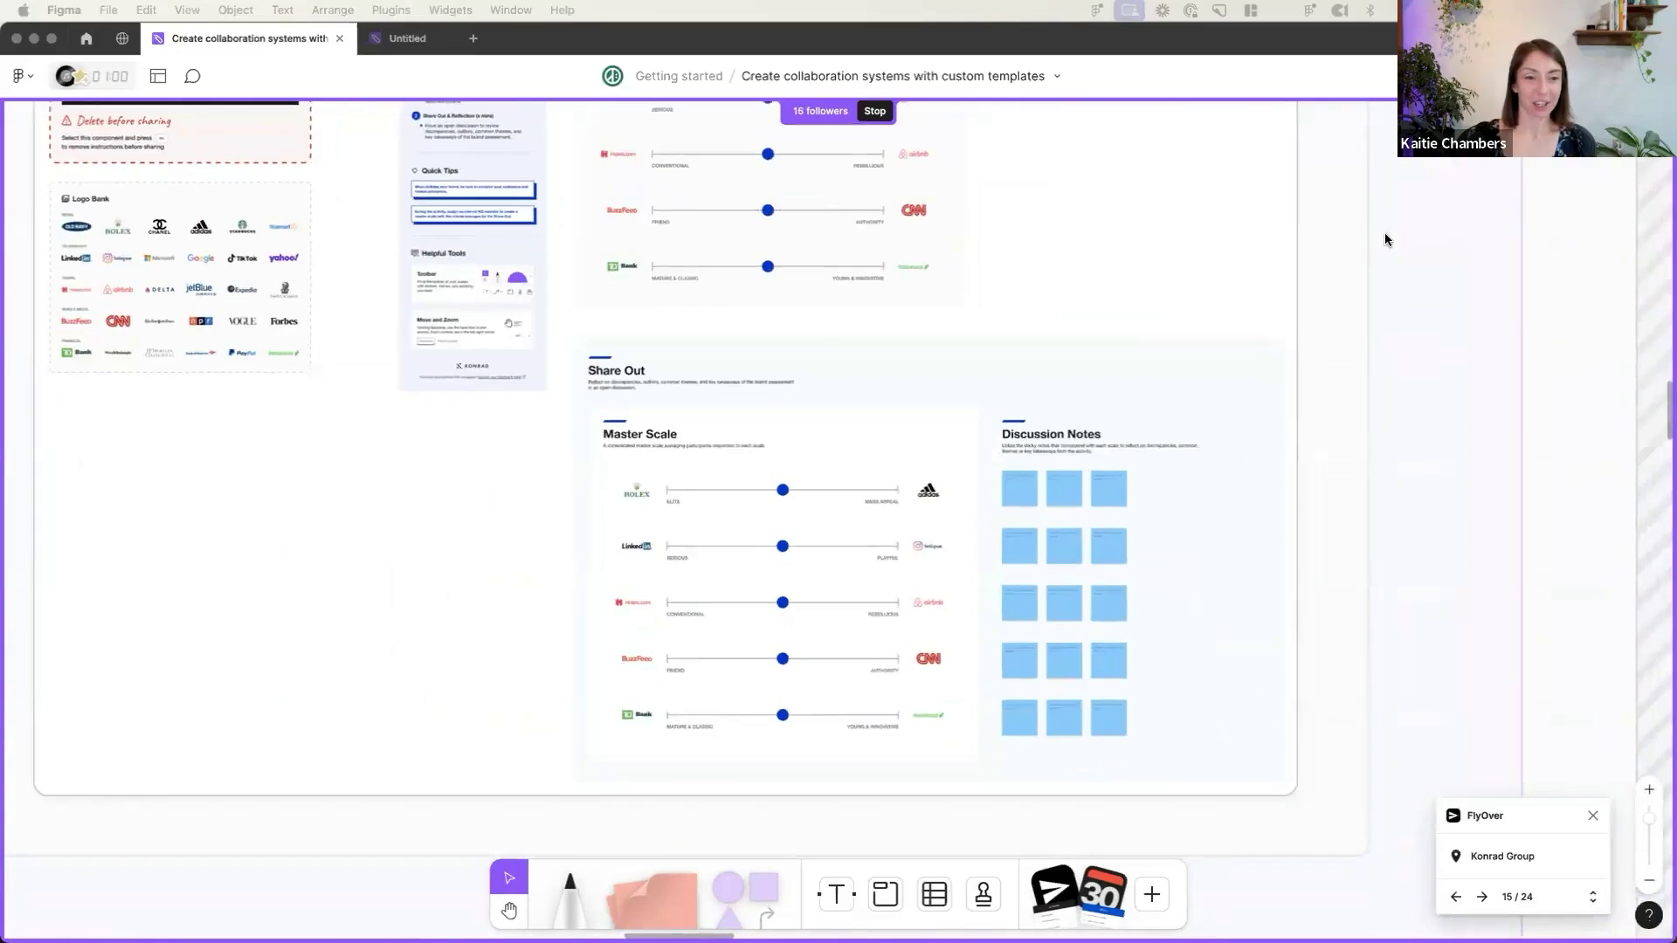
pyautogui.scroll(3, 1113, 405)
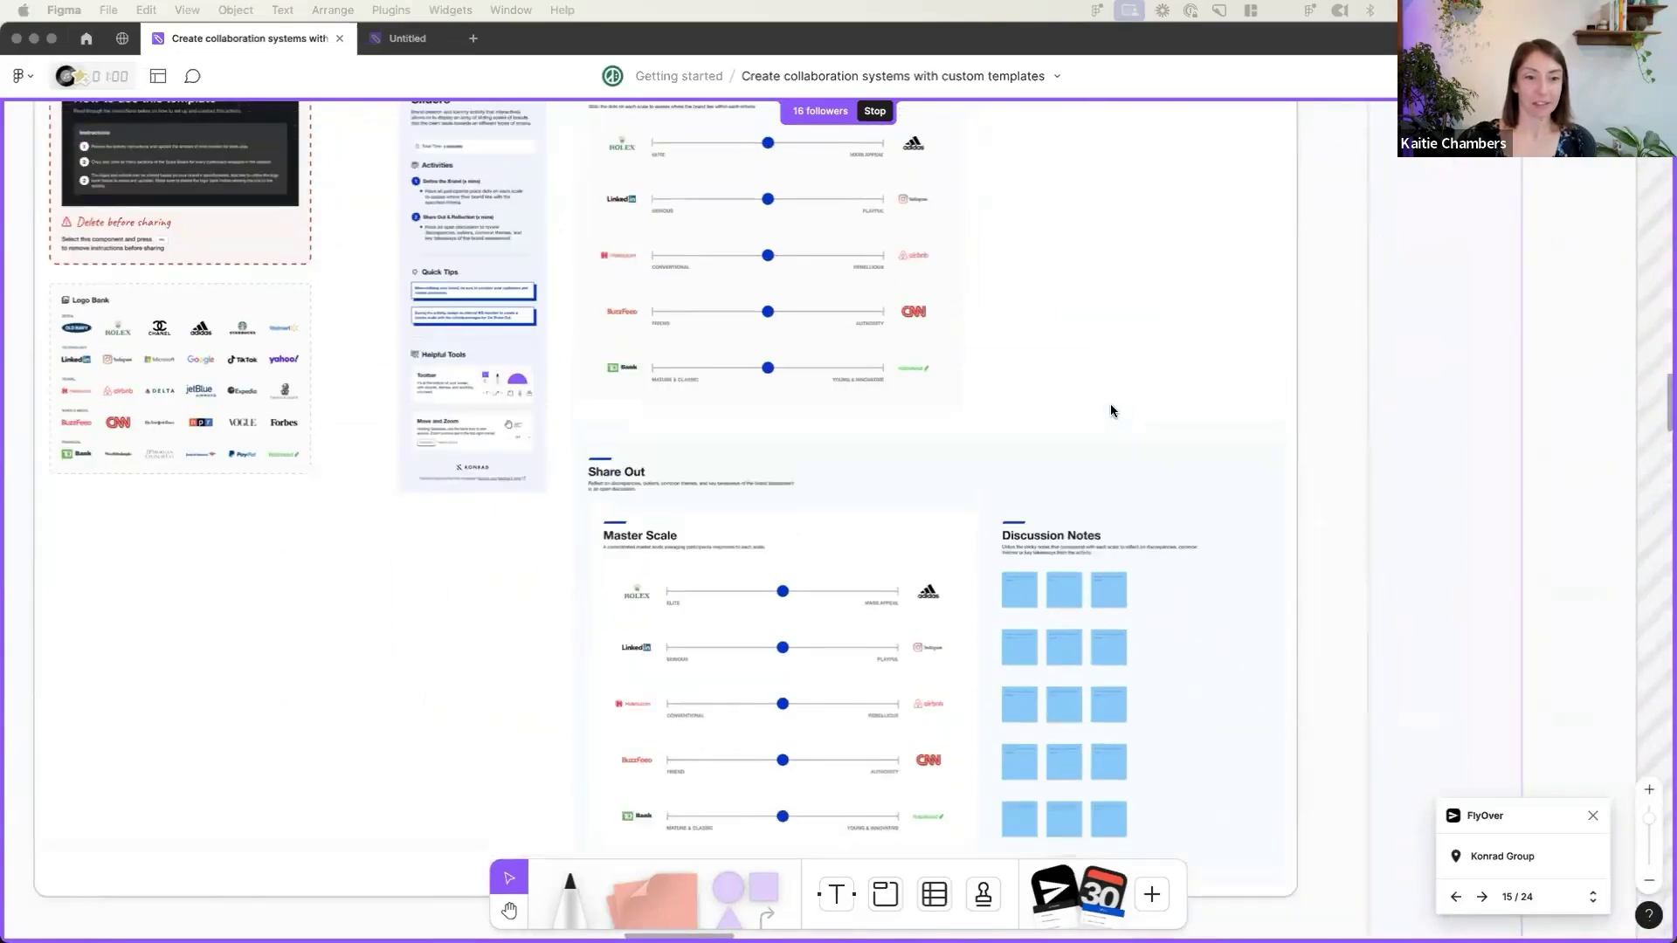
pyautogui.scroll(2, 1111, 410)
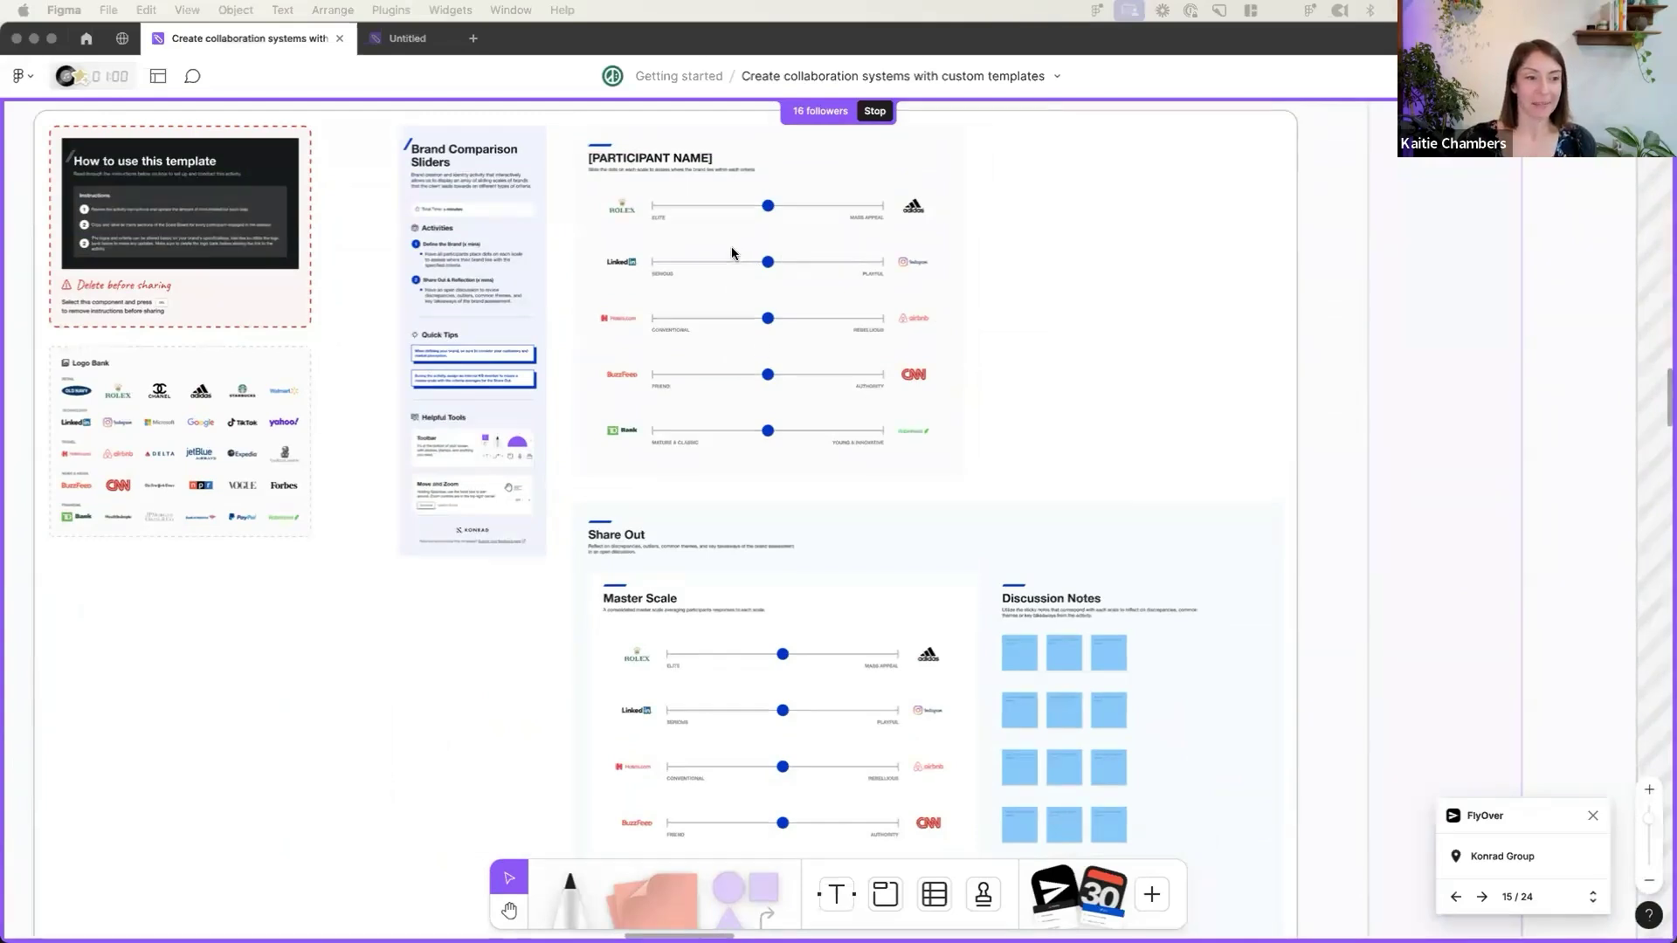
pyautogui.hscroll(-5, 725, 258)
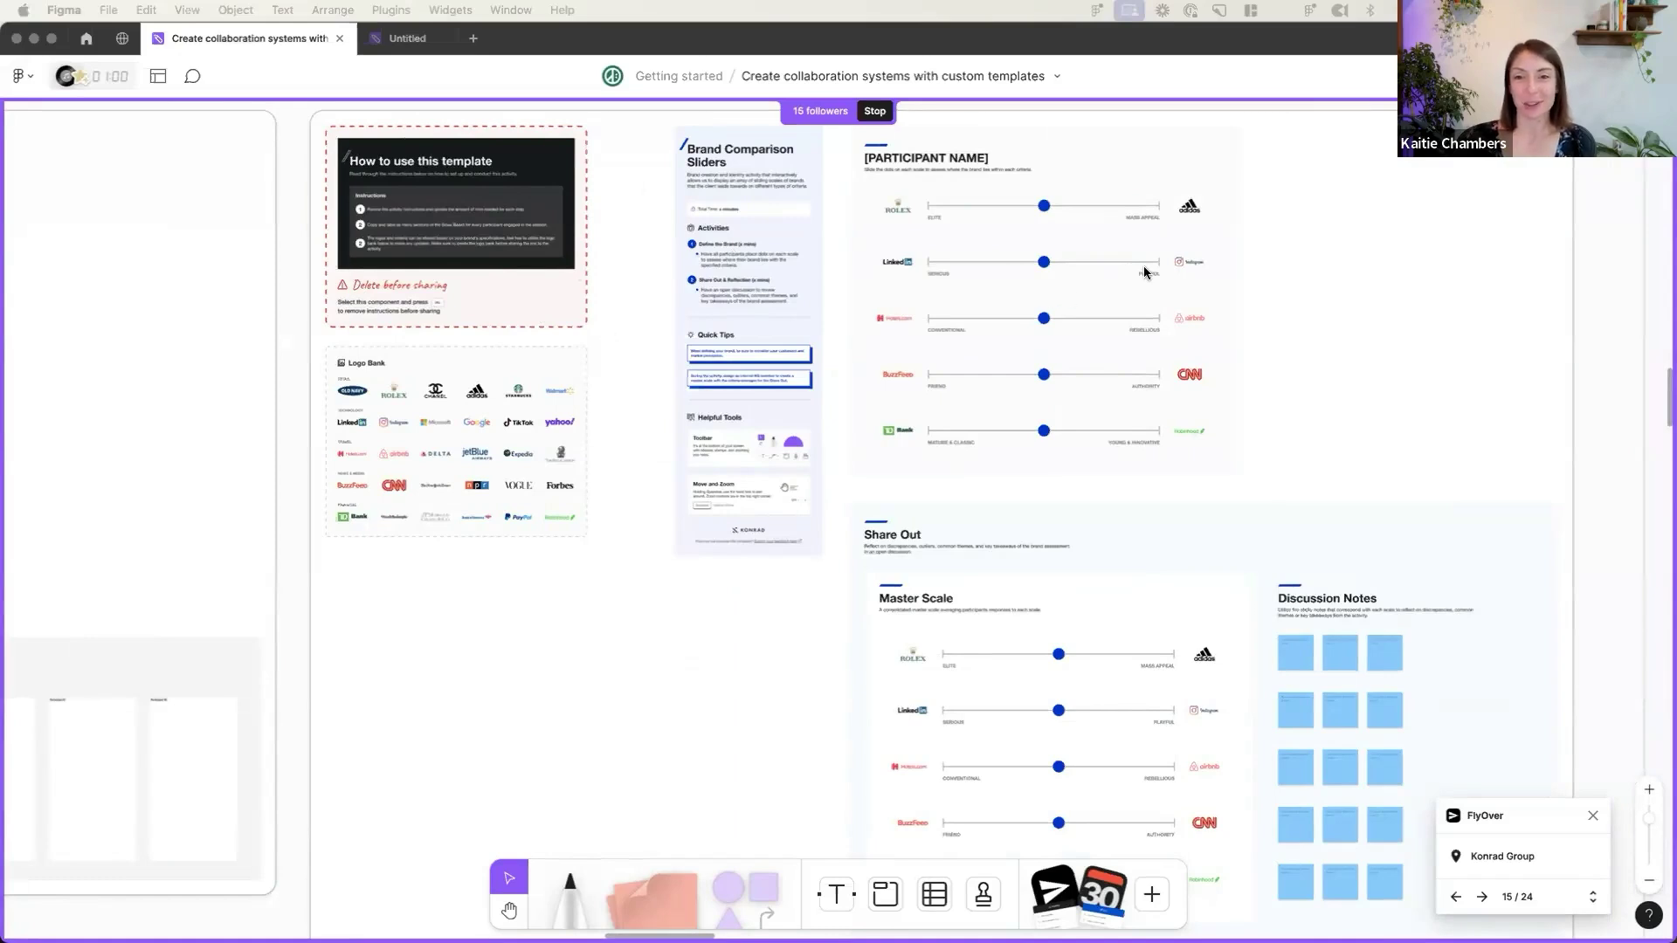
pyautogui.hscroll(10, 1482, 300)
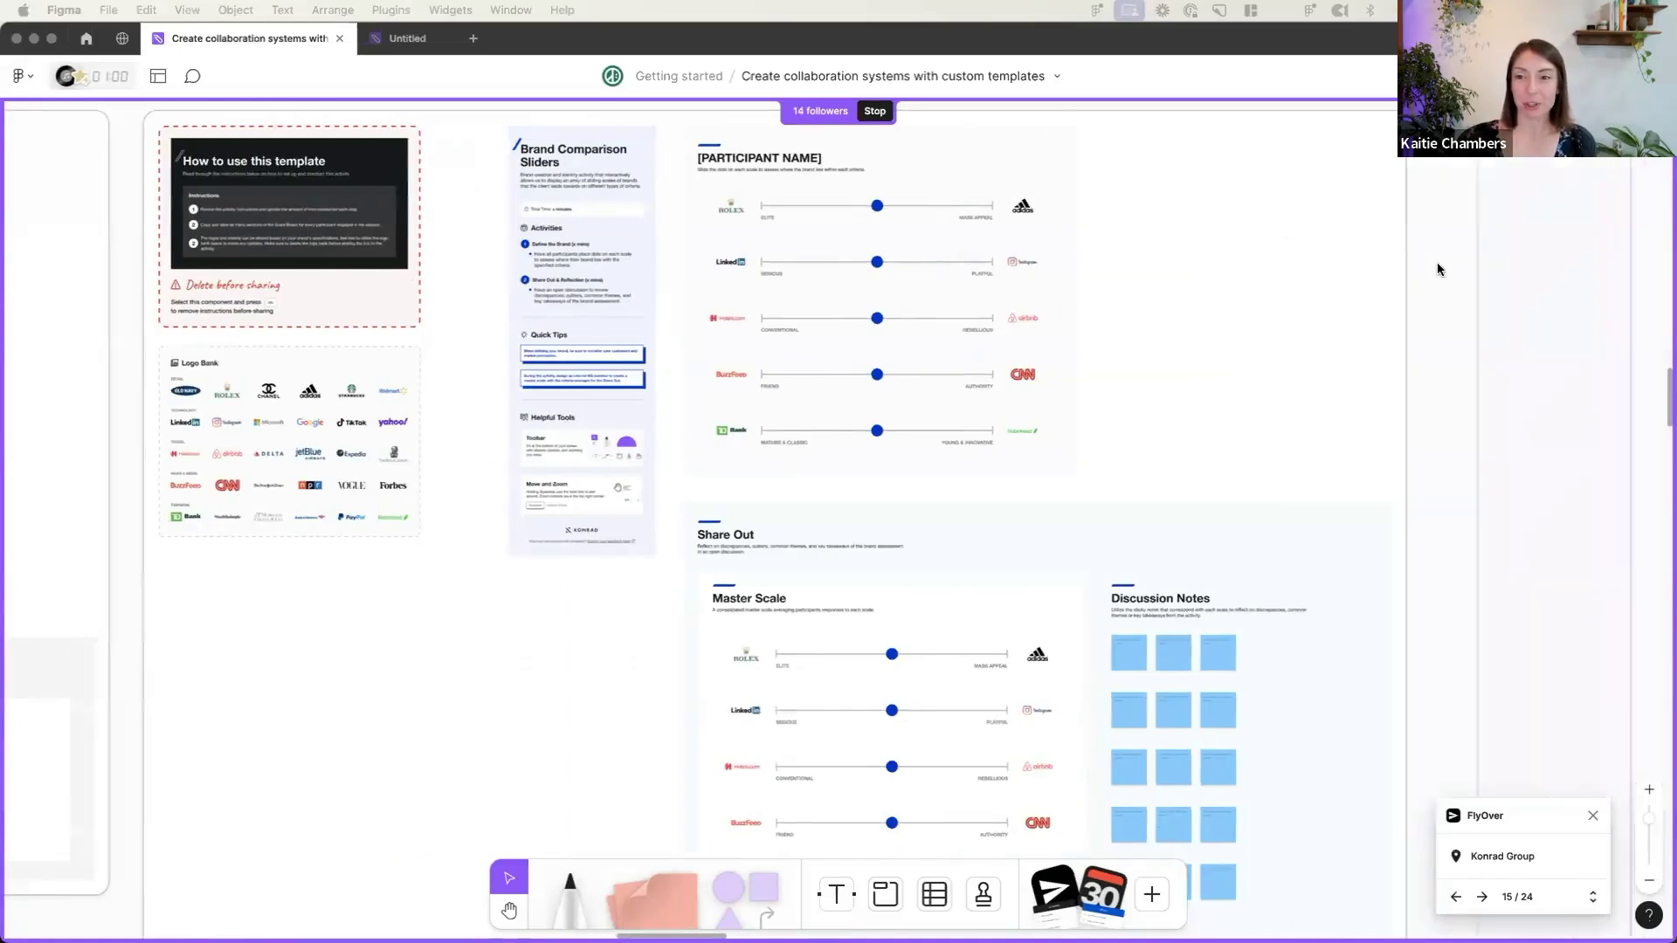
# - Reveal the hidden contents of the CVENT section beside Konrad Group and go through the participant list
pyautogui.click(1345, 227)
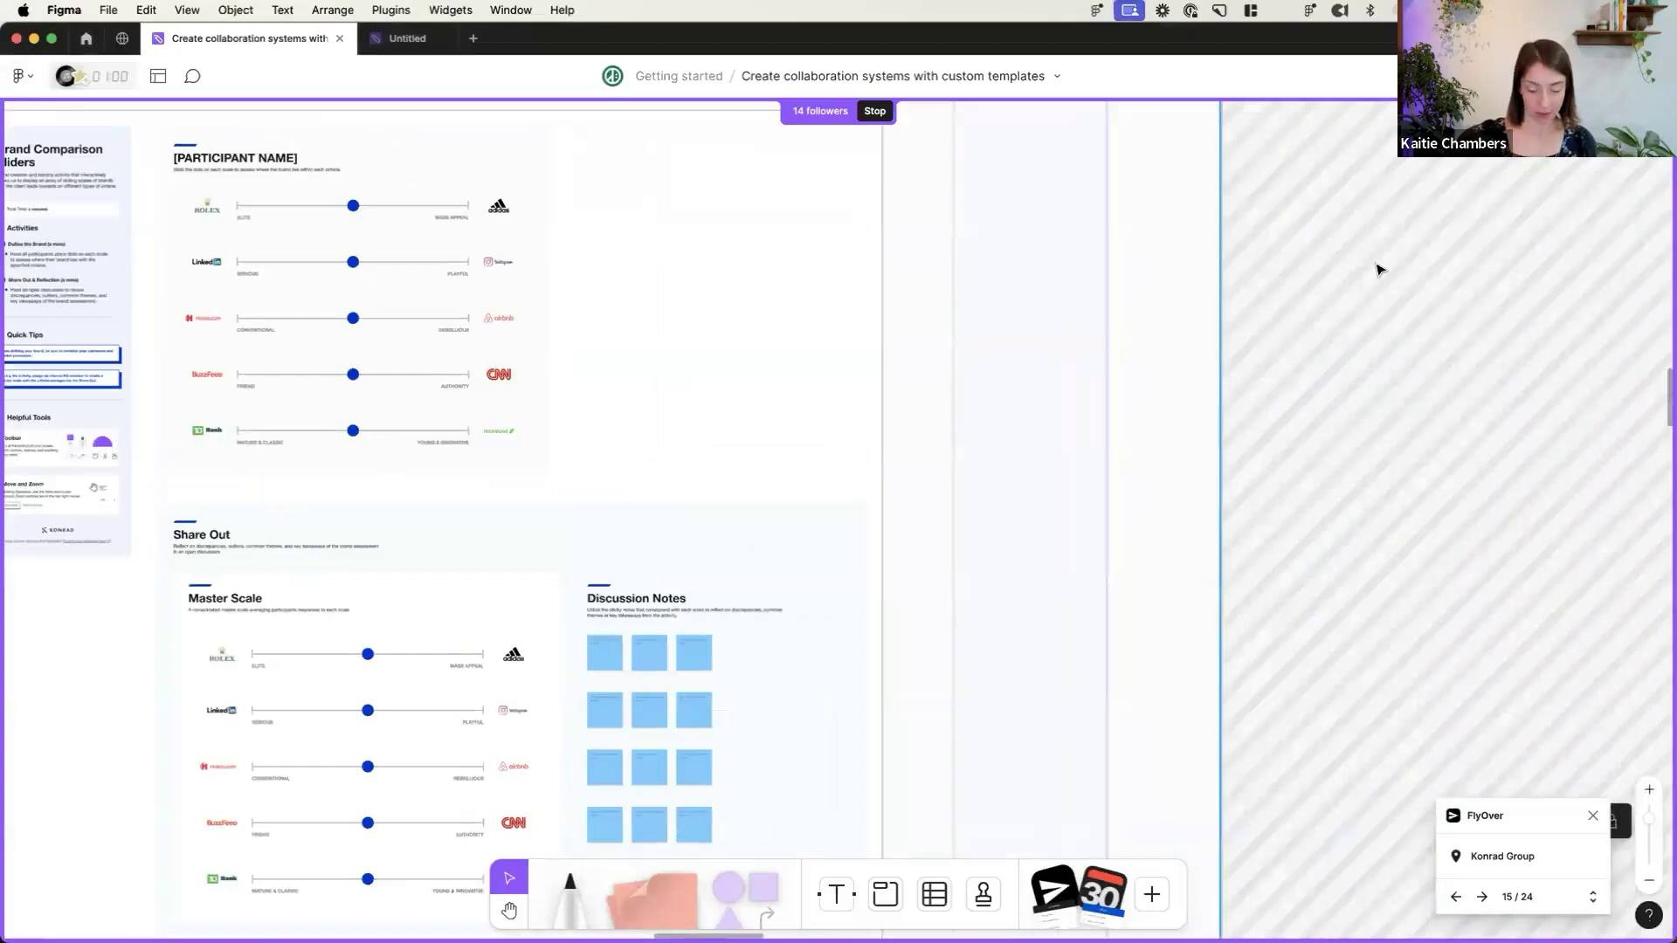
pyautogui.press('shift+super+h')
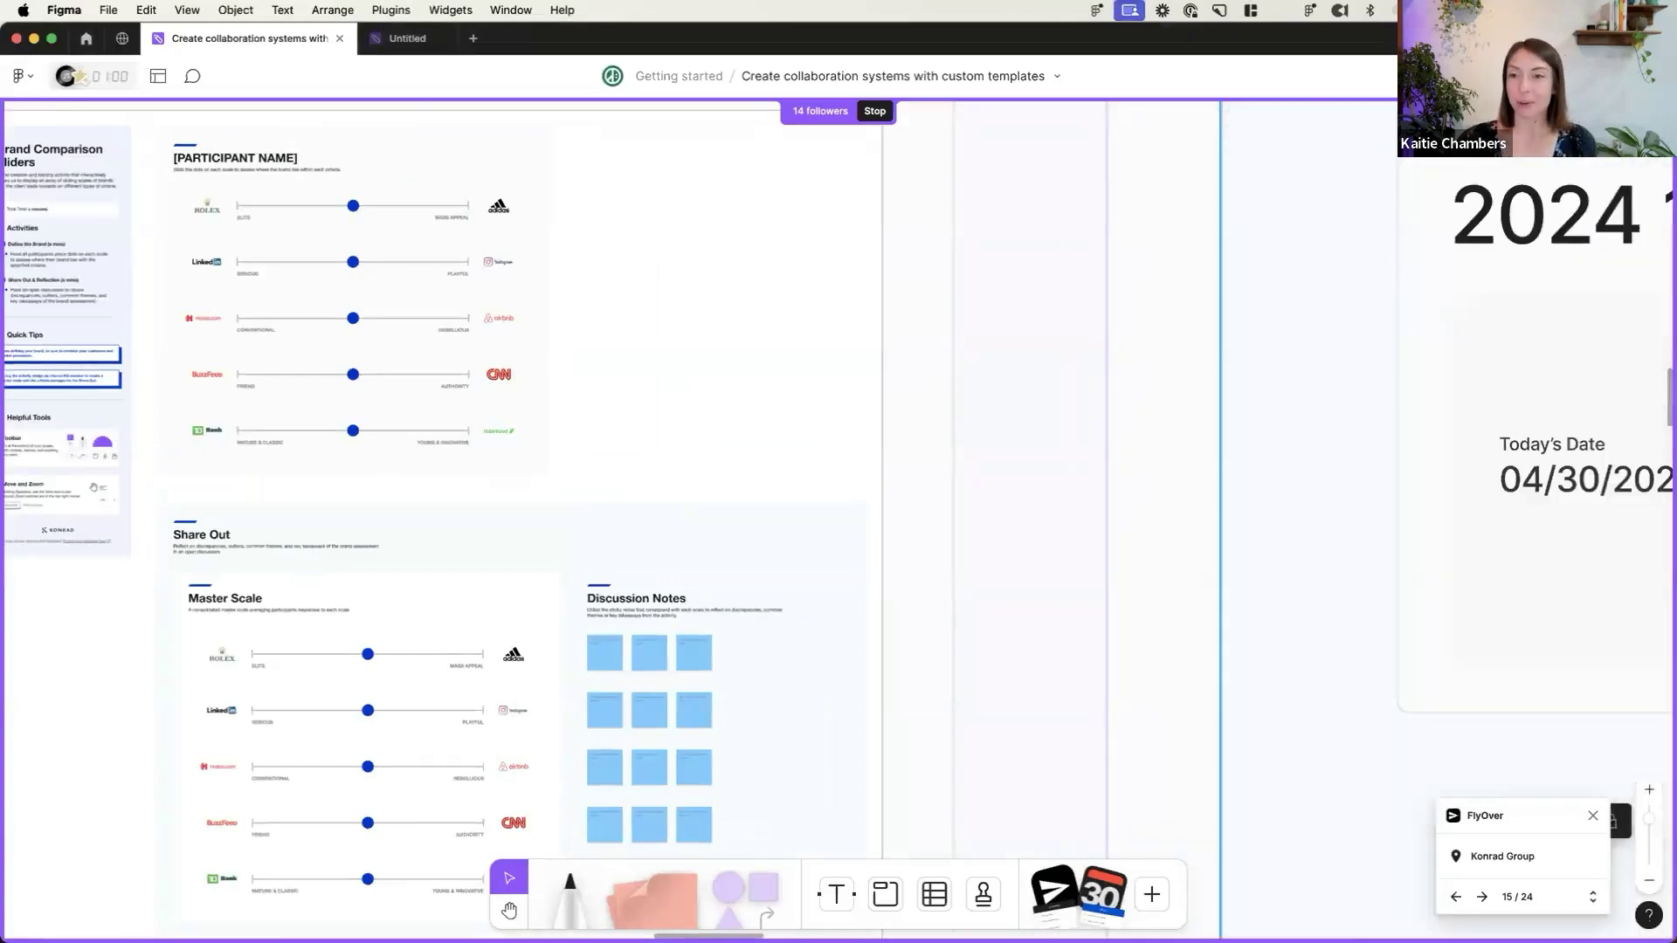
pyautogui.click(1596, 77)
pyautogui.scroll(-5, 1604, 266)
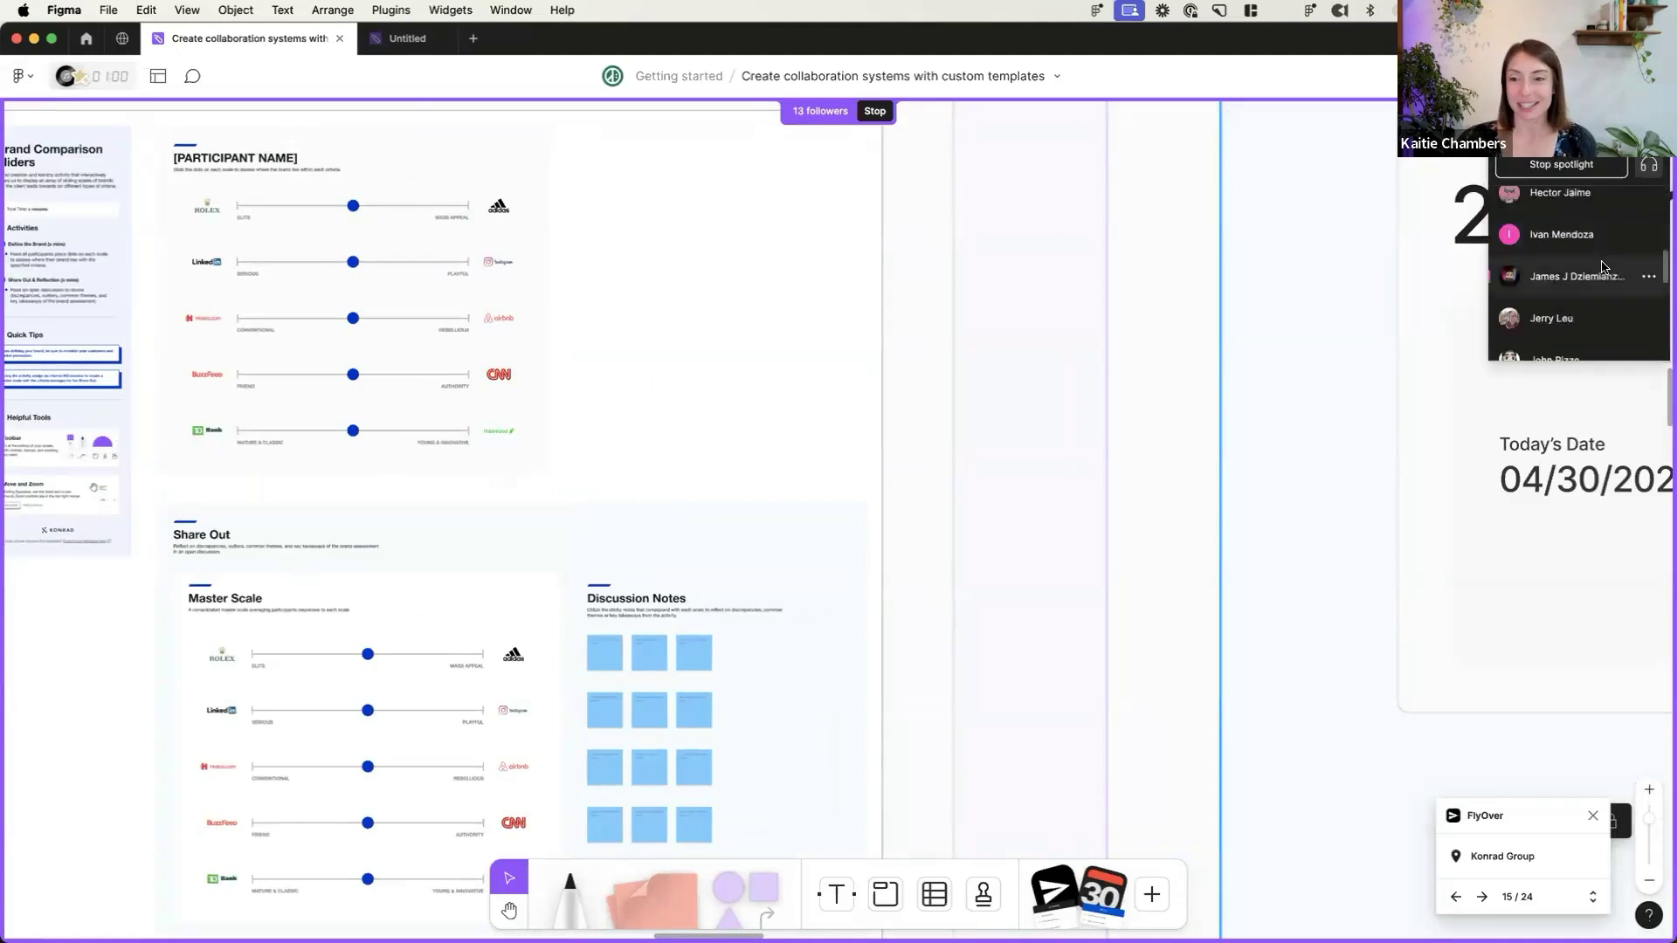
pyautogui.click(1568, 339)
pyautogui.scroll(-5, 1568, 339)
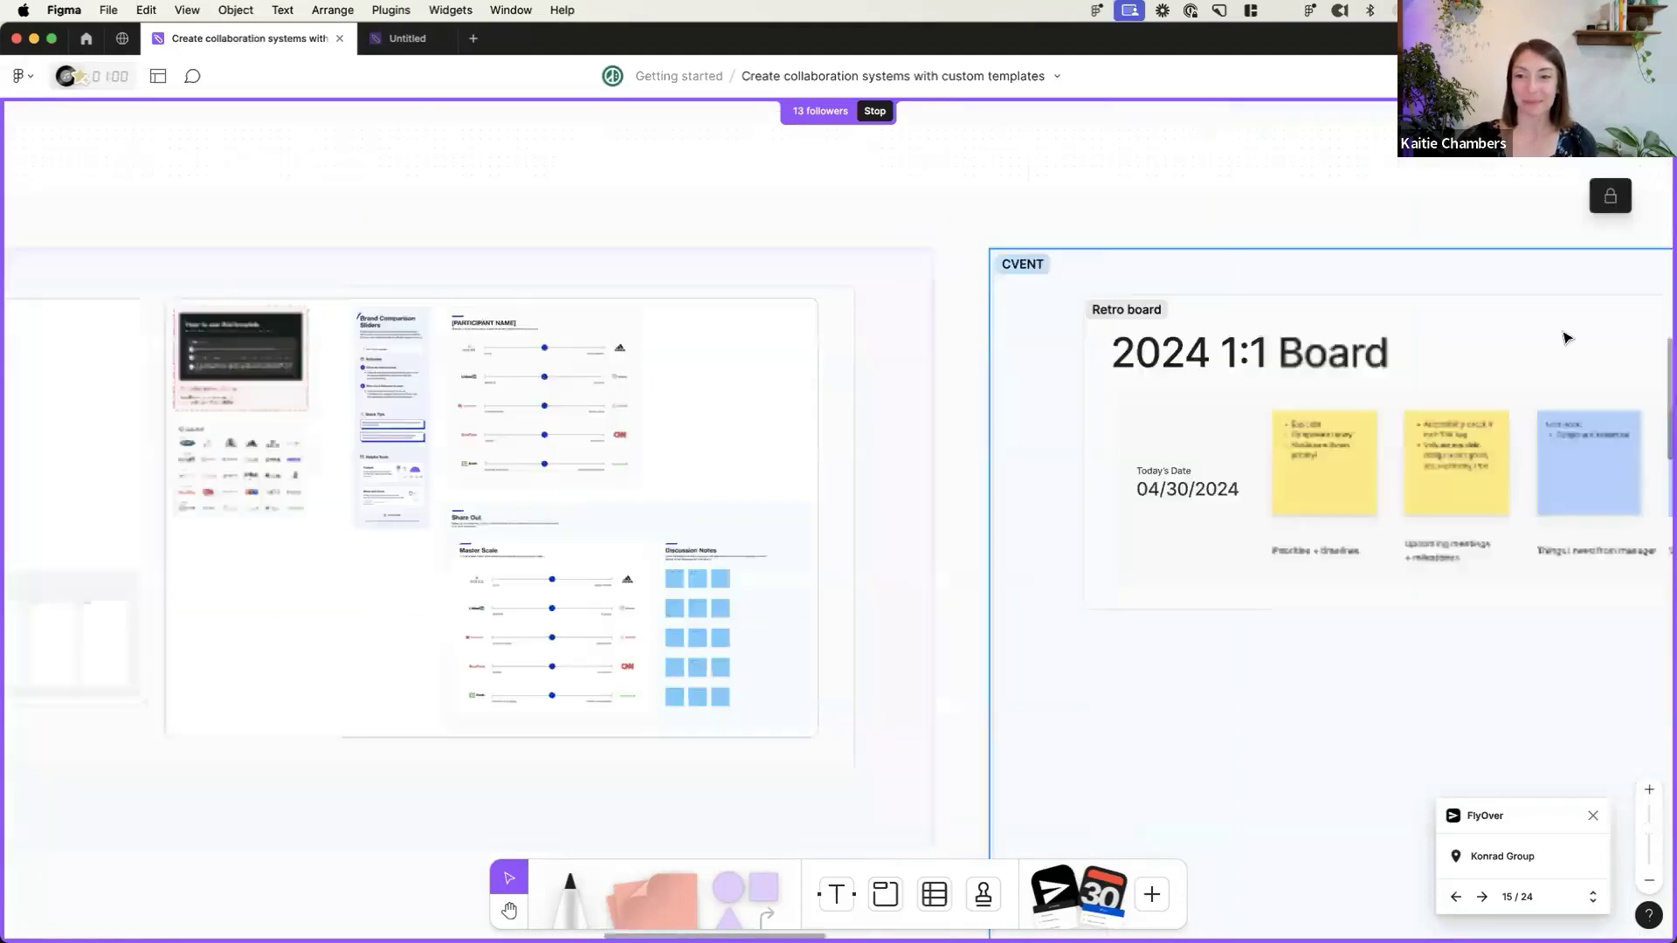
# - Examine the 2024 1:1 Board in the CVENT section, with its sticky notes and topic labels
pyautogui.hscroll(10, 1569, 339)
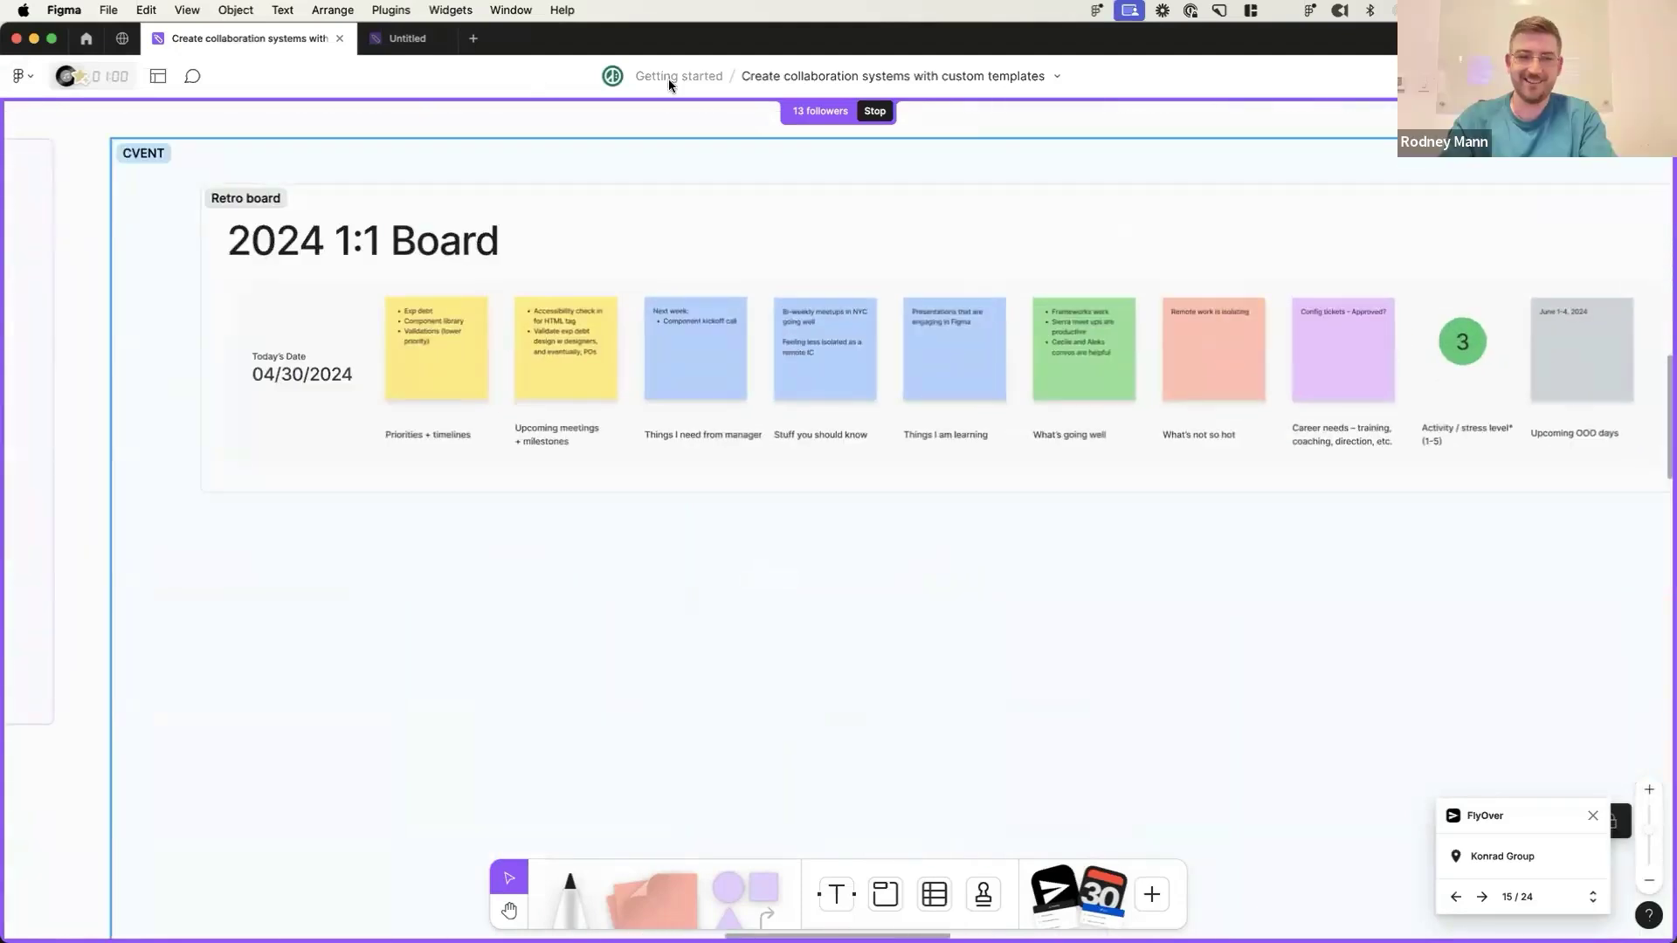
pyautogui.scroll(2, 838, 436)
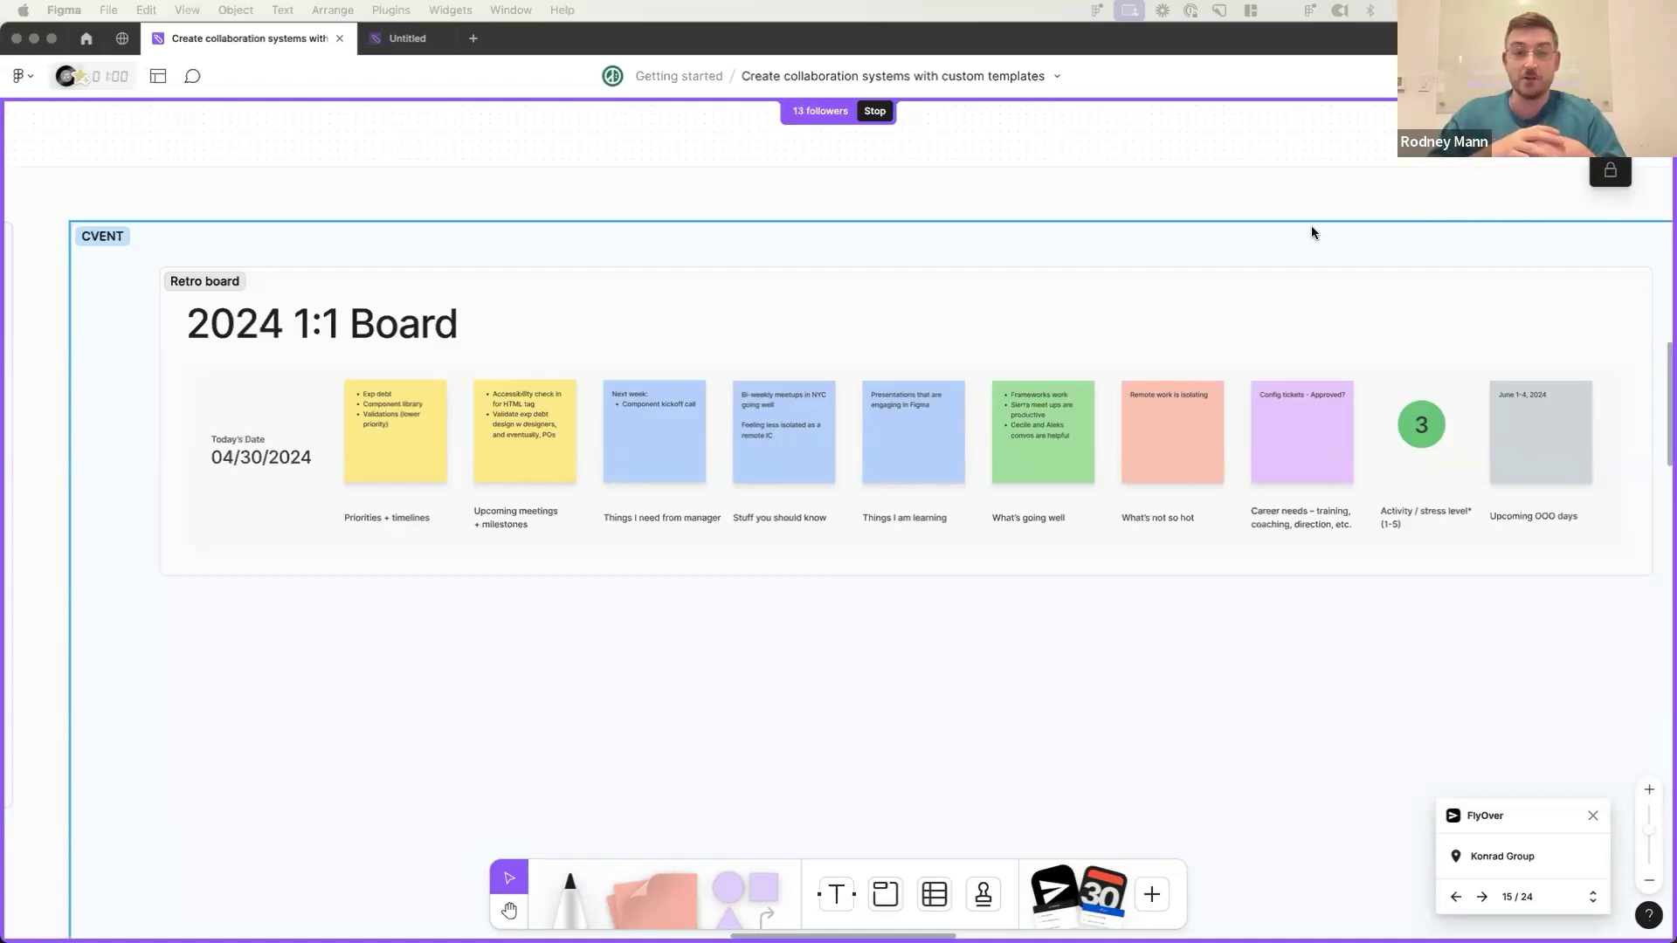
pyautogui.hscroll(3, 1308, 235)
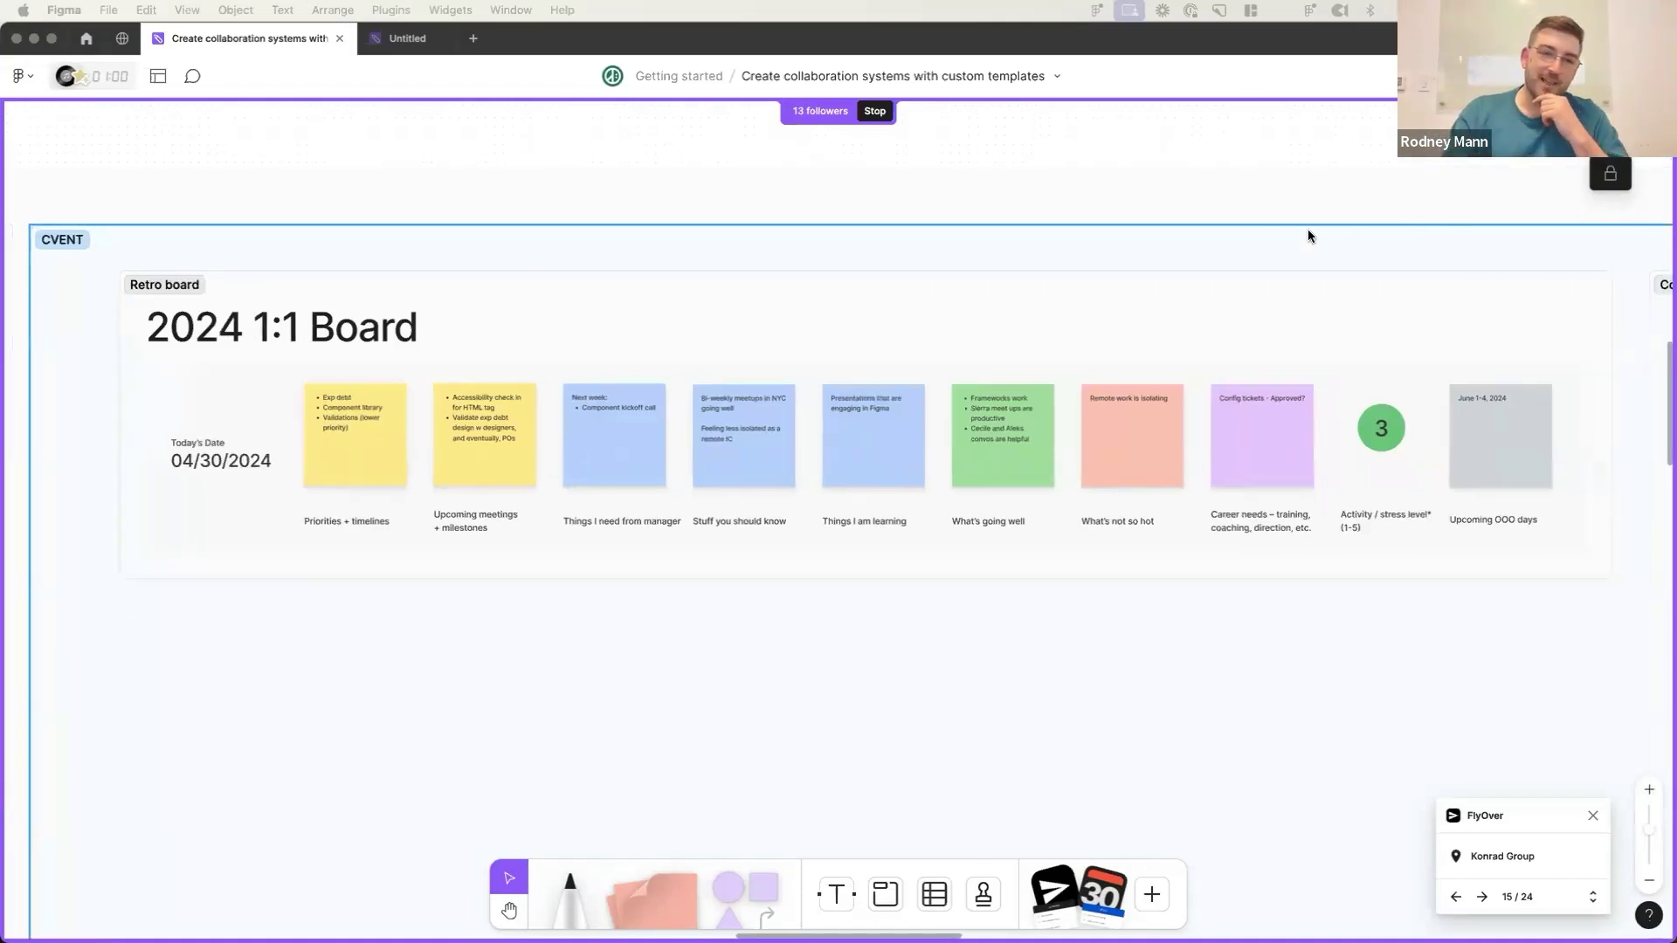
pyautogui.scroll(-1, 1307, 236)
pyautogui.hscroll(-1, 1308, 236)
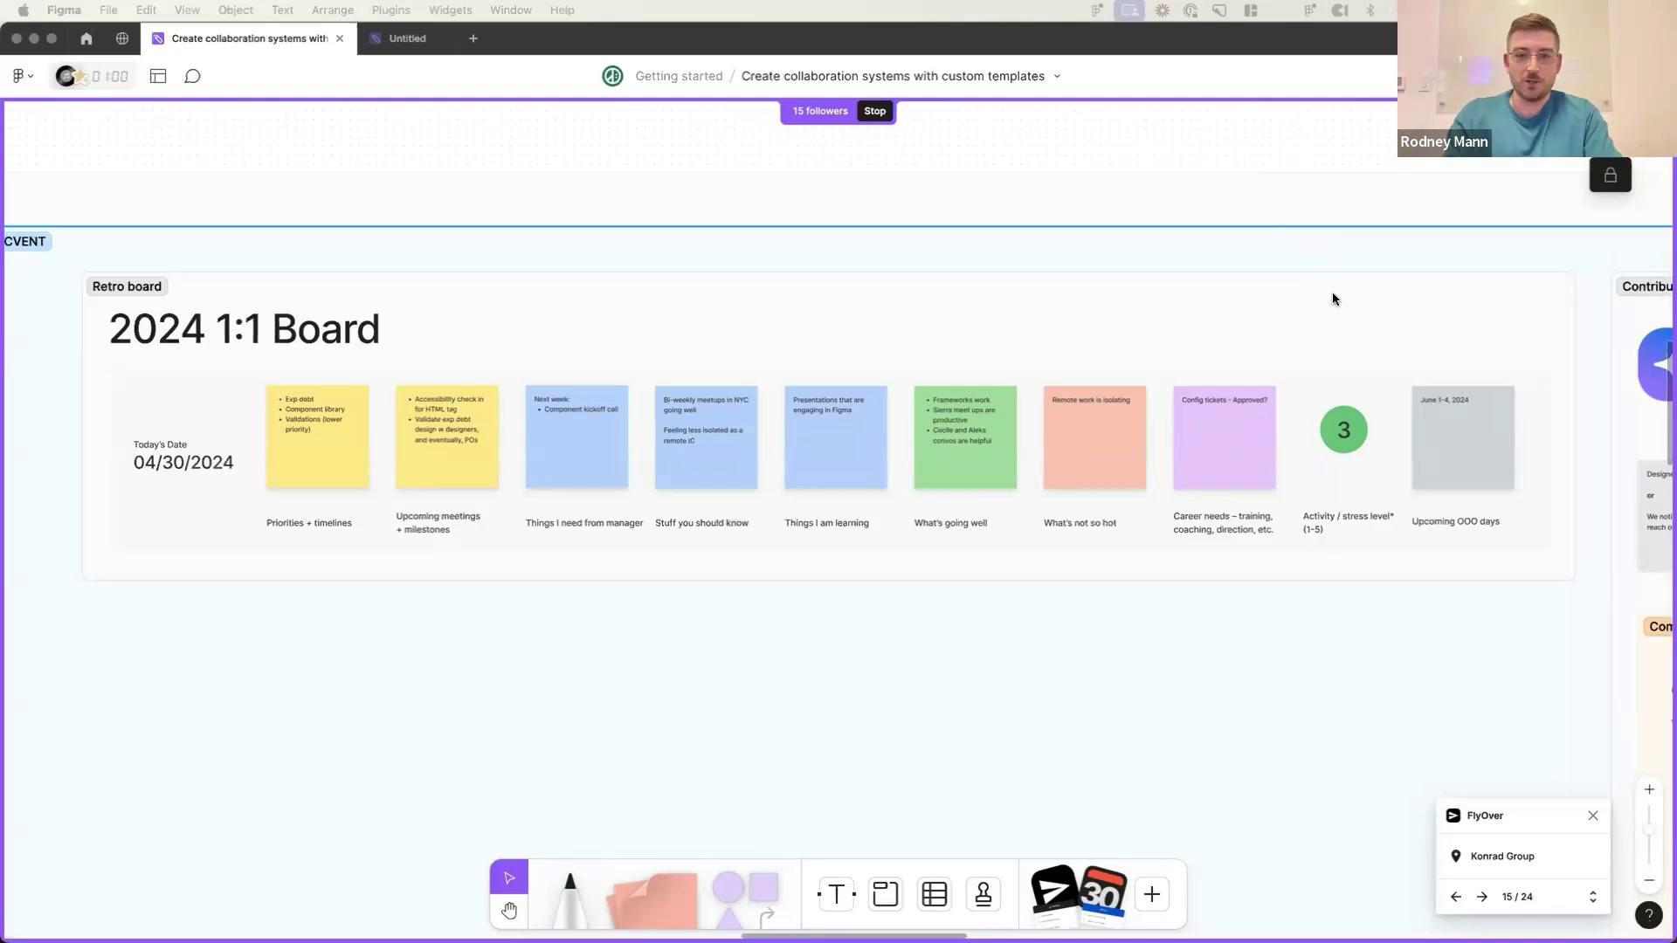
pyautogui.hscroll(1, 904, 464)
pyautogui.hscroll(-1, 892, 468)
pyautogui.scroll(1, 889, 469)
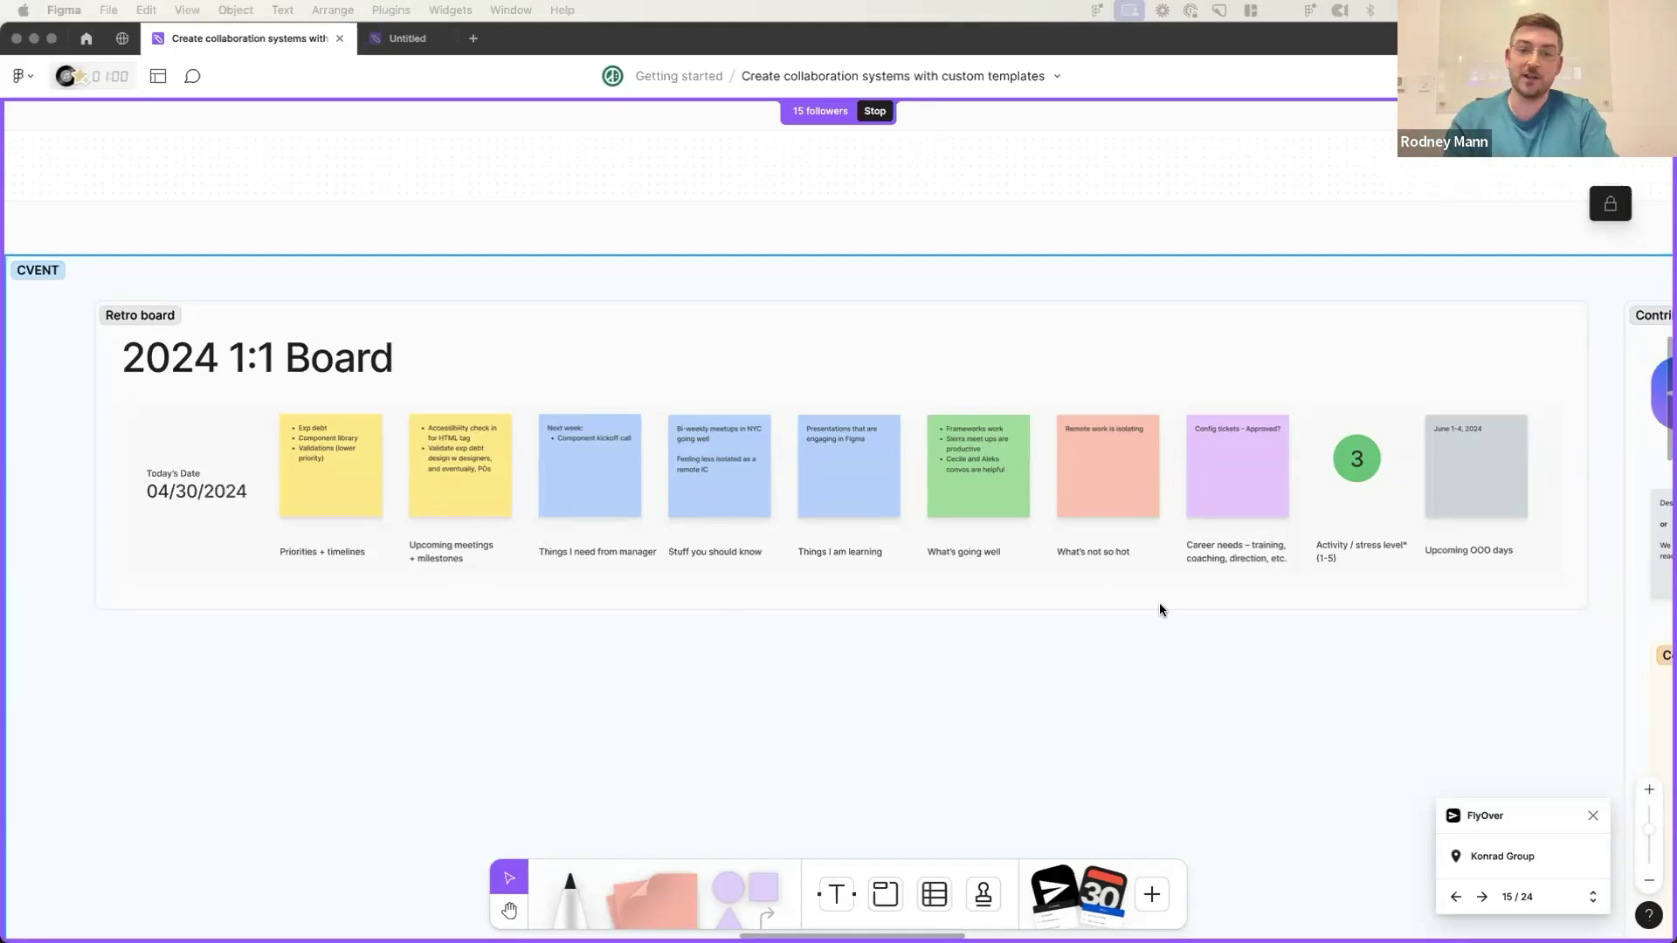
# - Examine the Contributing Workflow board, including its process steps, component checklists and Who-does-what diagram
pyautogui.hscroll(10, 1160, 603)
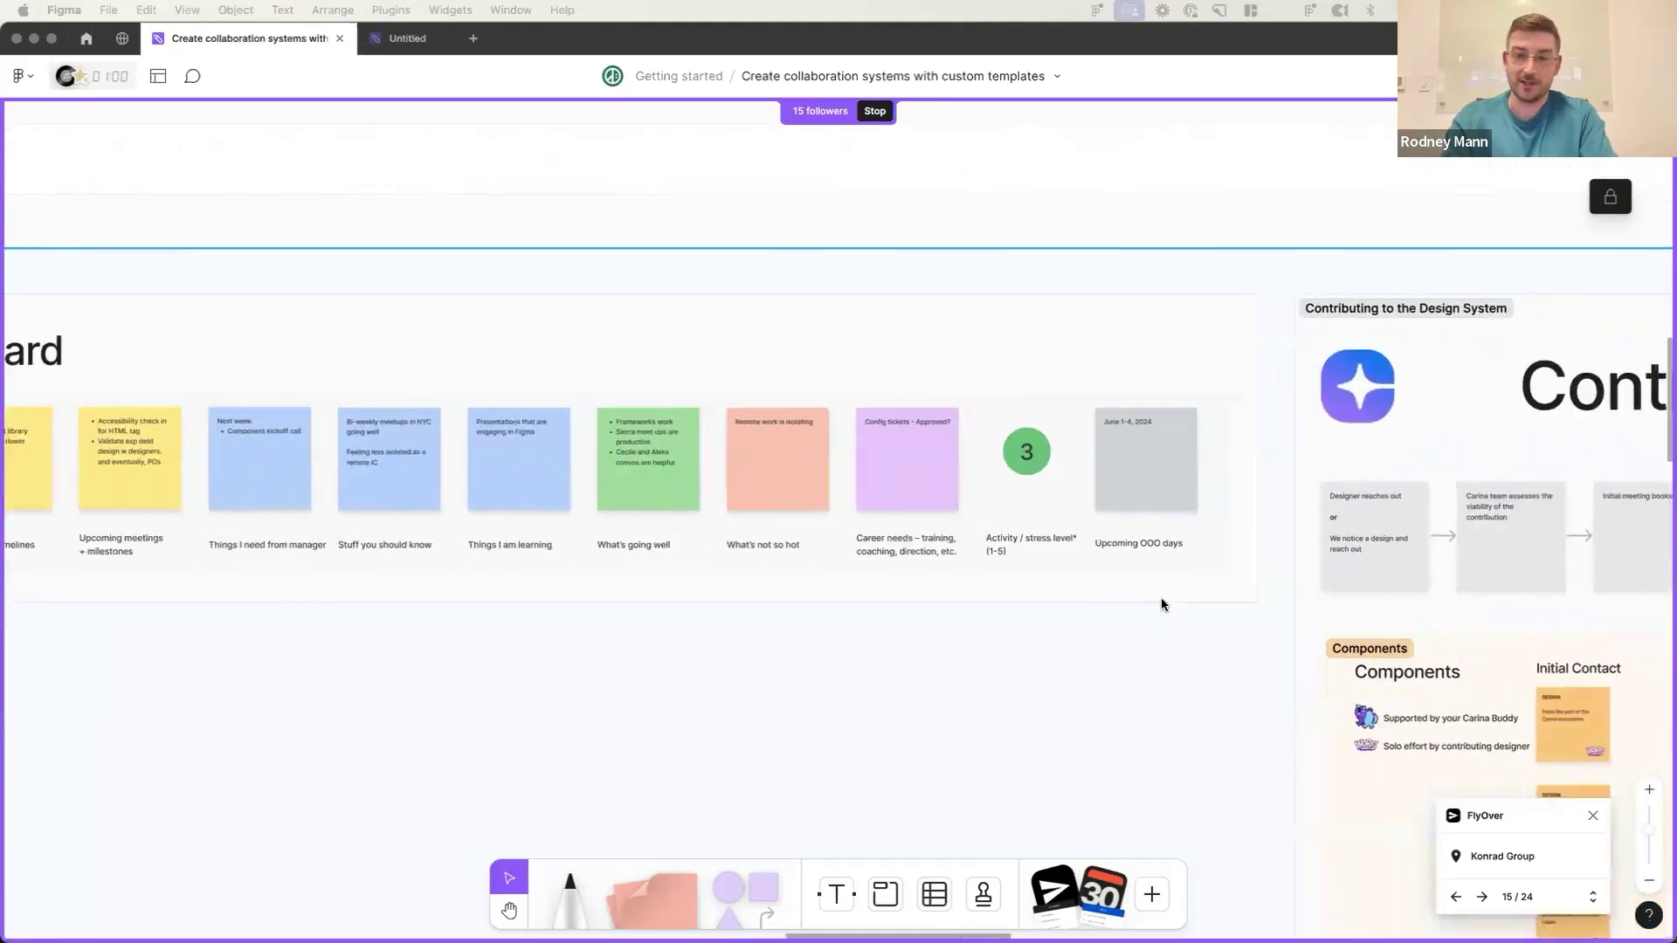
pyautogui.hscroll(10, 1161, 598)
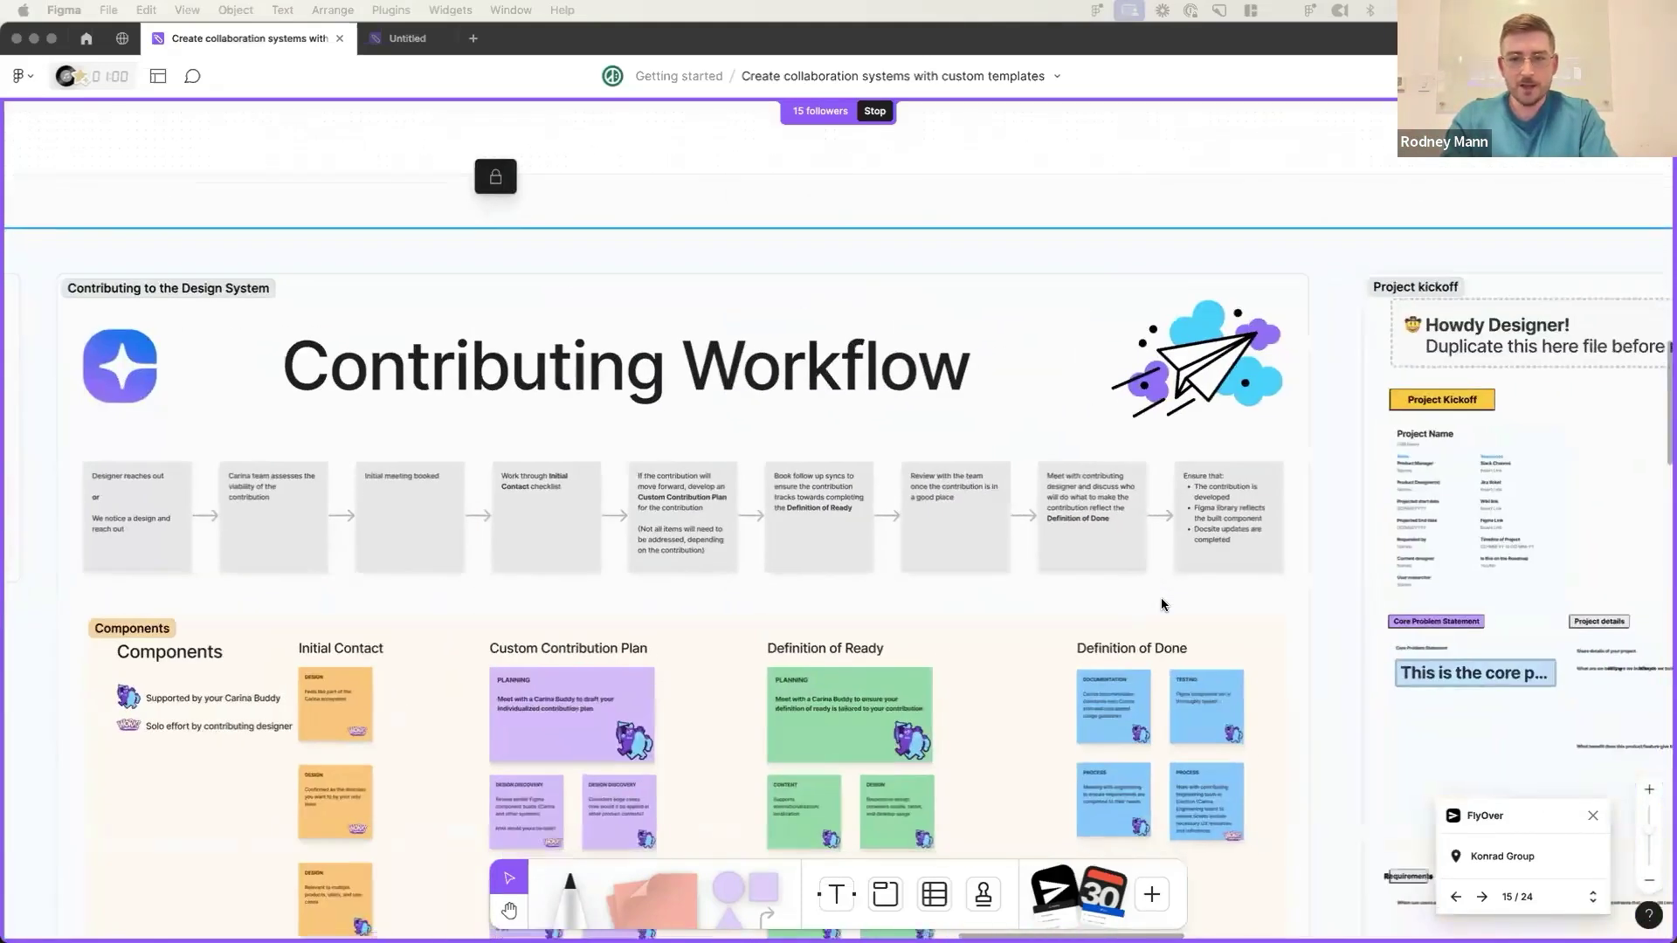
pyautogui.scroll(-2, 1161, 598)
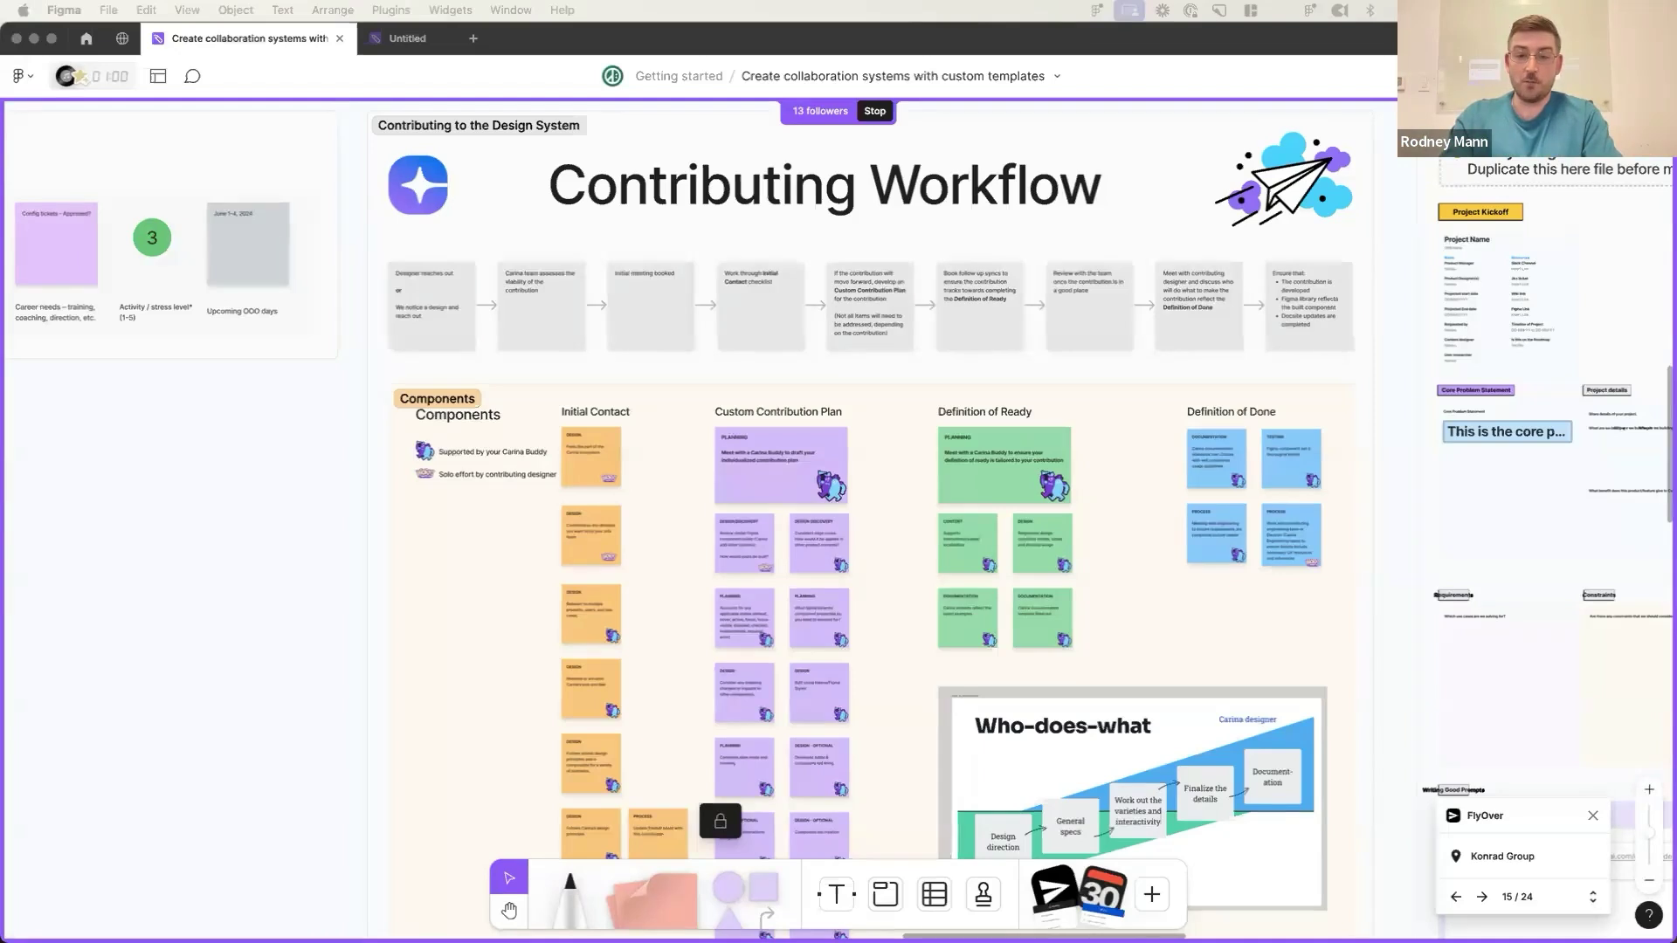
pyautogui.scroll(-3, 1565, 765)
pyautogui.scroll(4, 1579, 754)
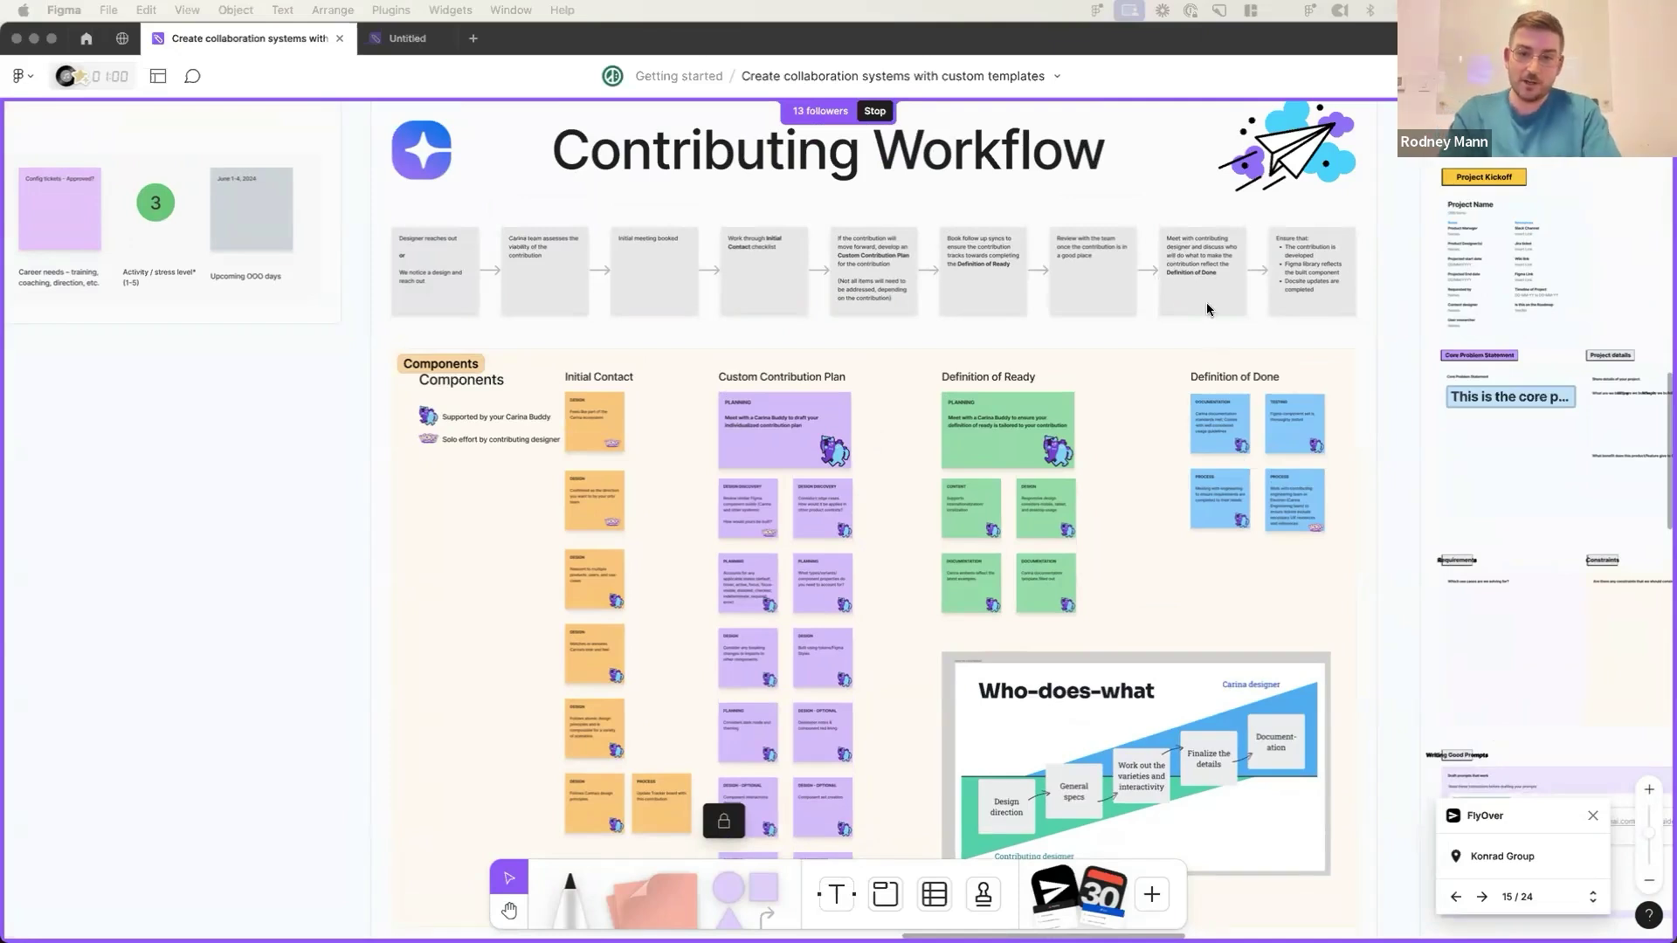
pyautogui.hscroll(1, 1240, 350)
pyautogui.scroll(1, 1240, 349)
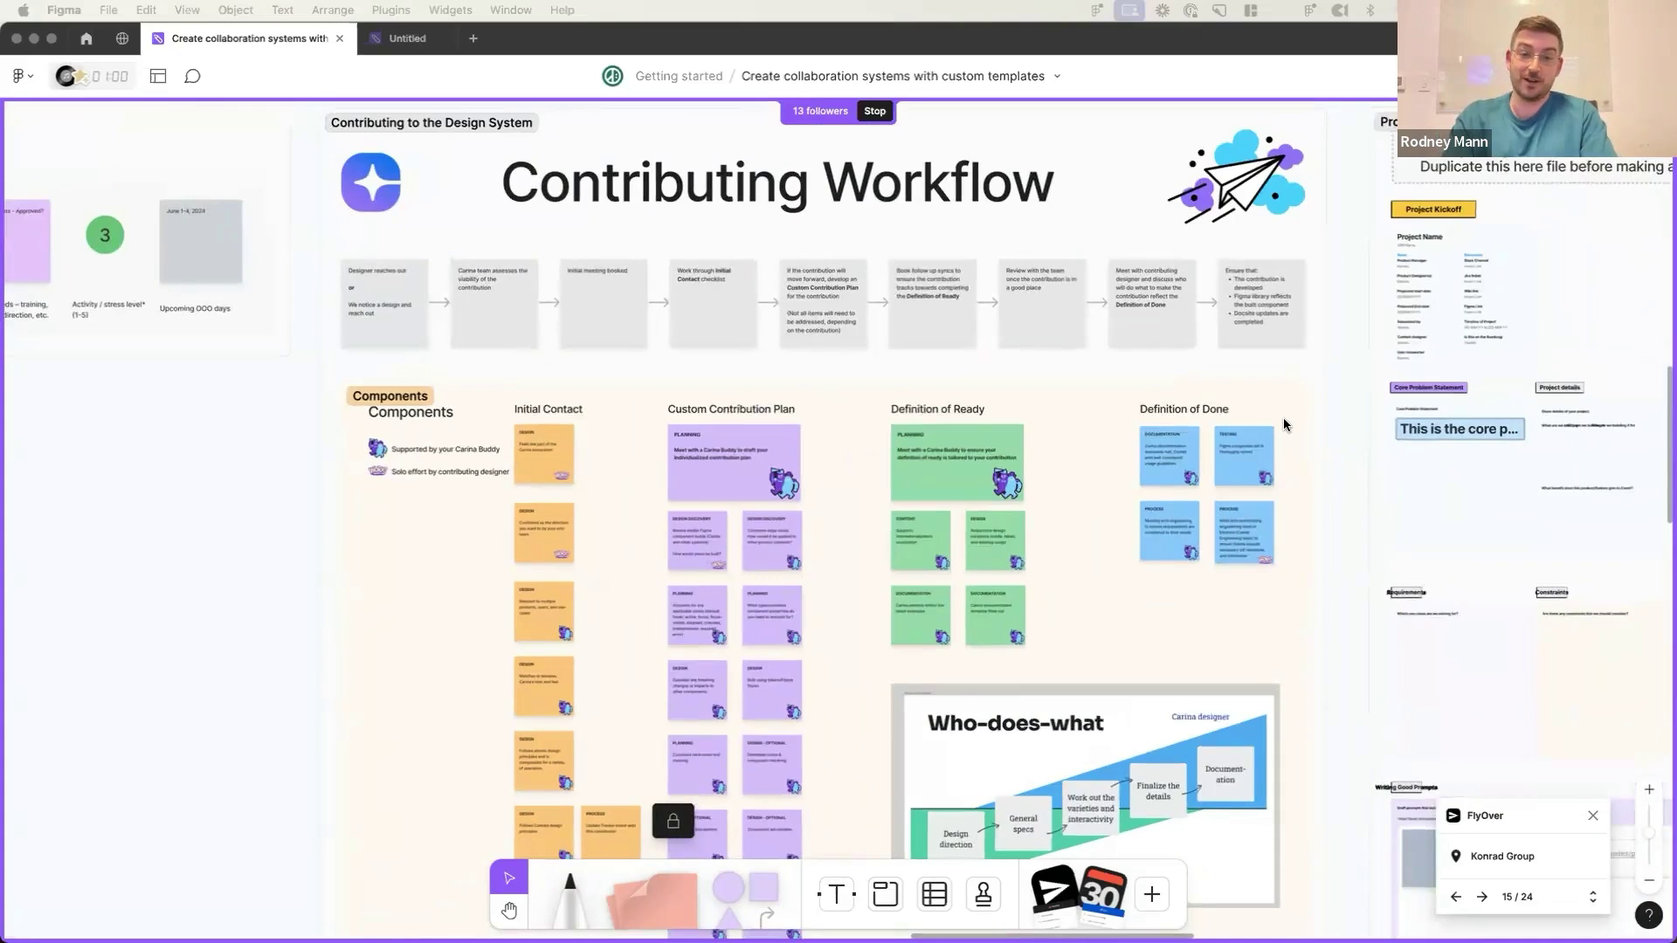
pyautogui.scroll(-1, 1282, 419)
pyautogui.hscroll(-1, 1282, 419)
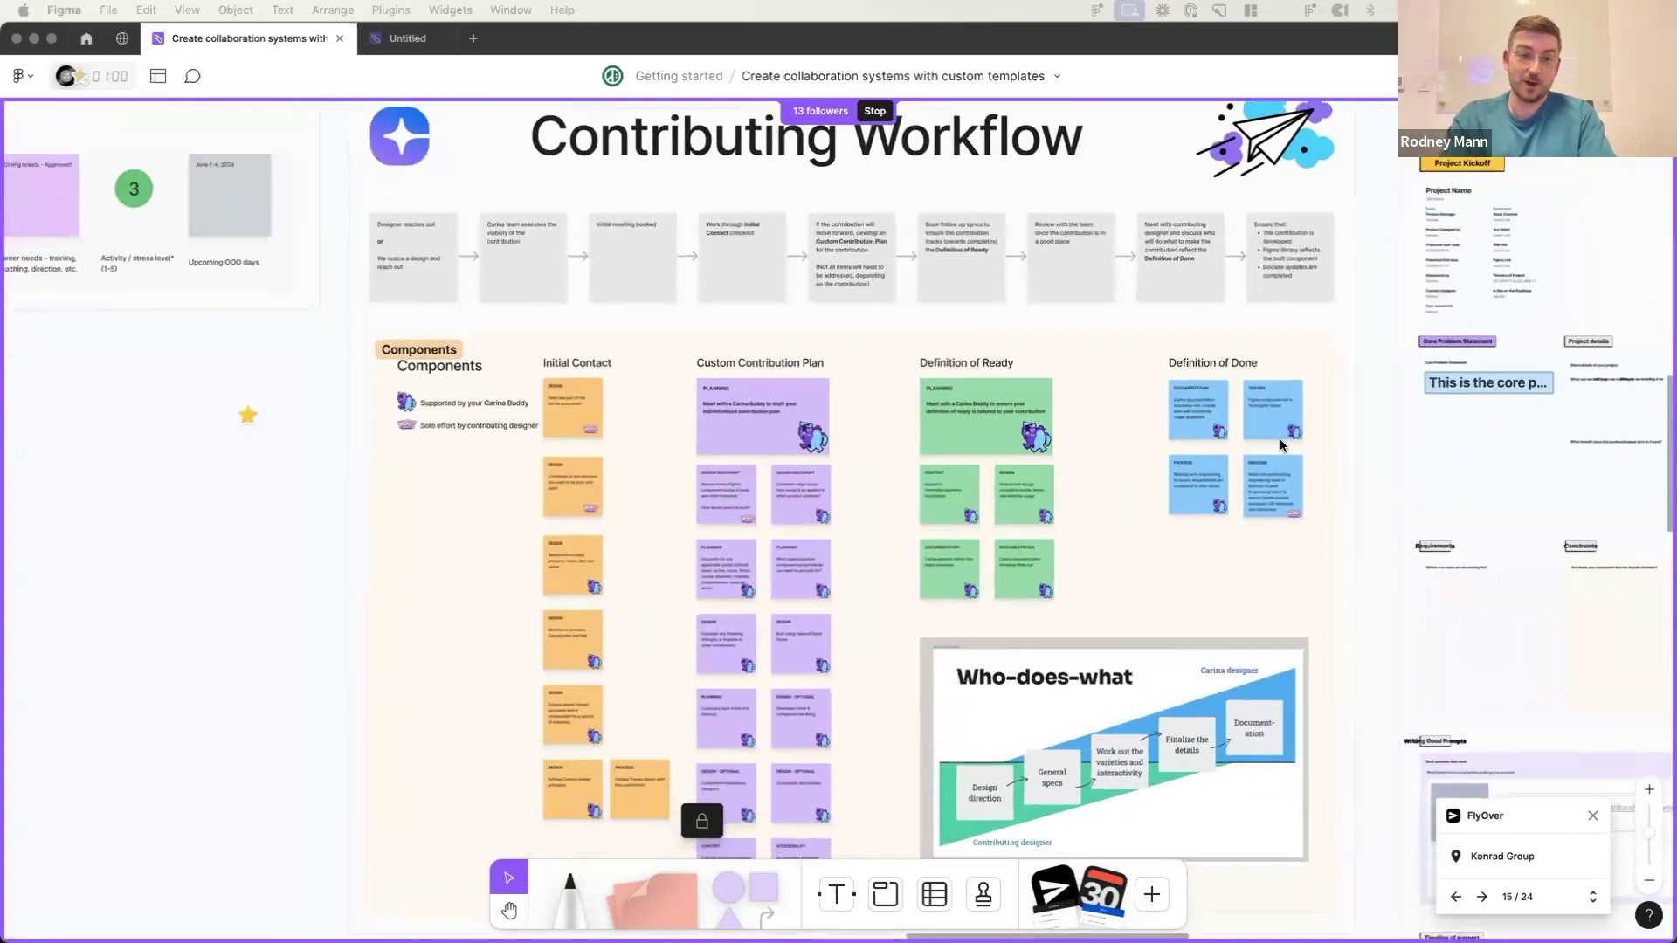
pyautogui.hscroll(2, 589, 529)
pyautogui.scroll(1, 589, 529)
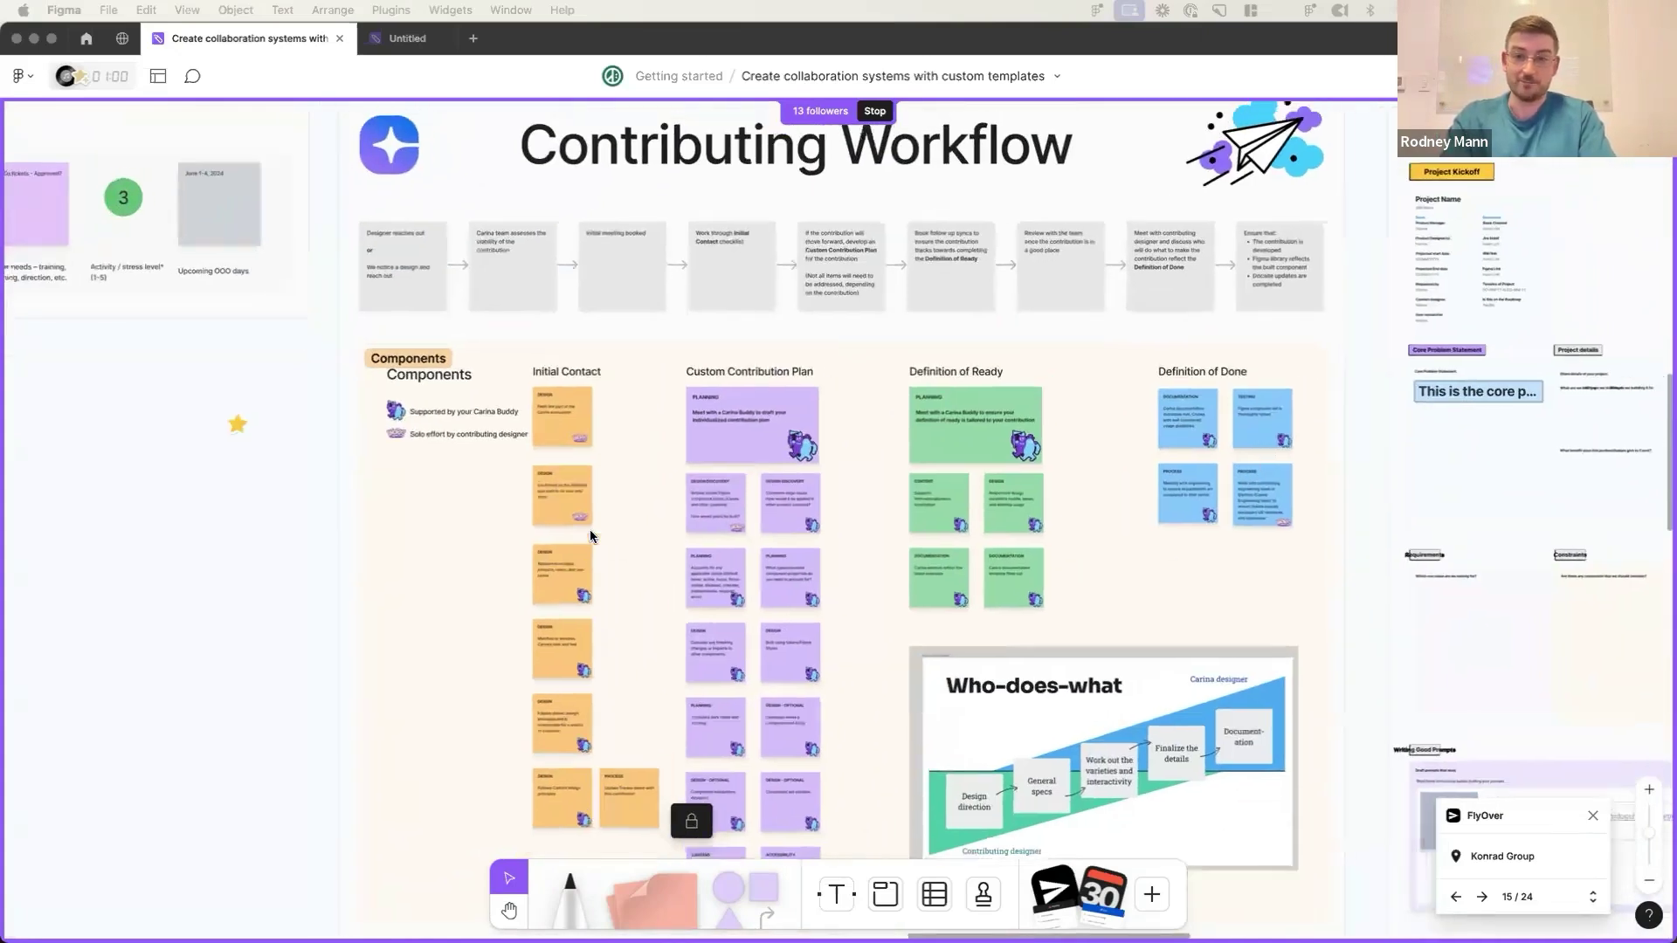
# - Examine the Project kickoff template beside Contributing Workflow, including its project name block, Core Problem Statement, Project details, Opportunity areas and Tech columns
pyautogui.hscroll(10, 651, 572)
pyautogui.scroll(1, 652, 571)
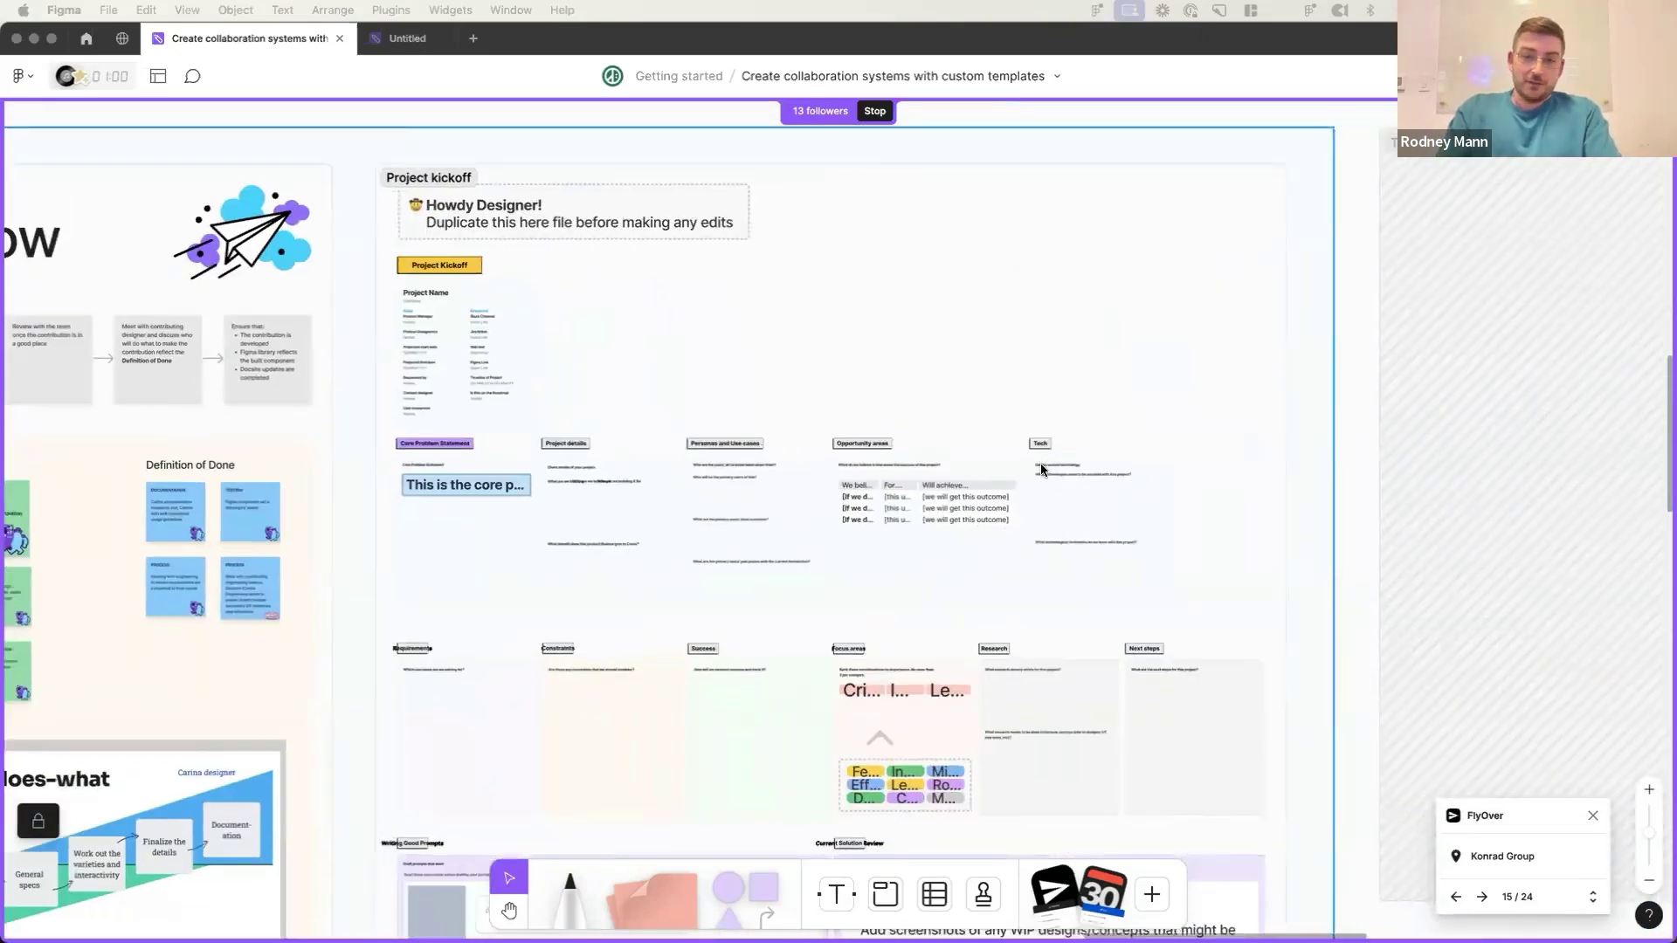
pyautogui.scroll(-3, 1038, 470)
pyautogui.hscroll(-1, 1038, 470)
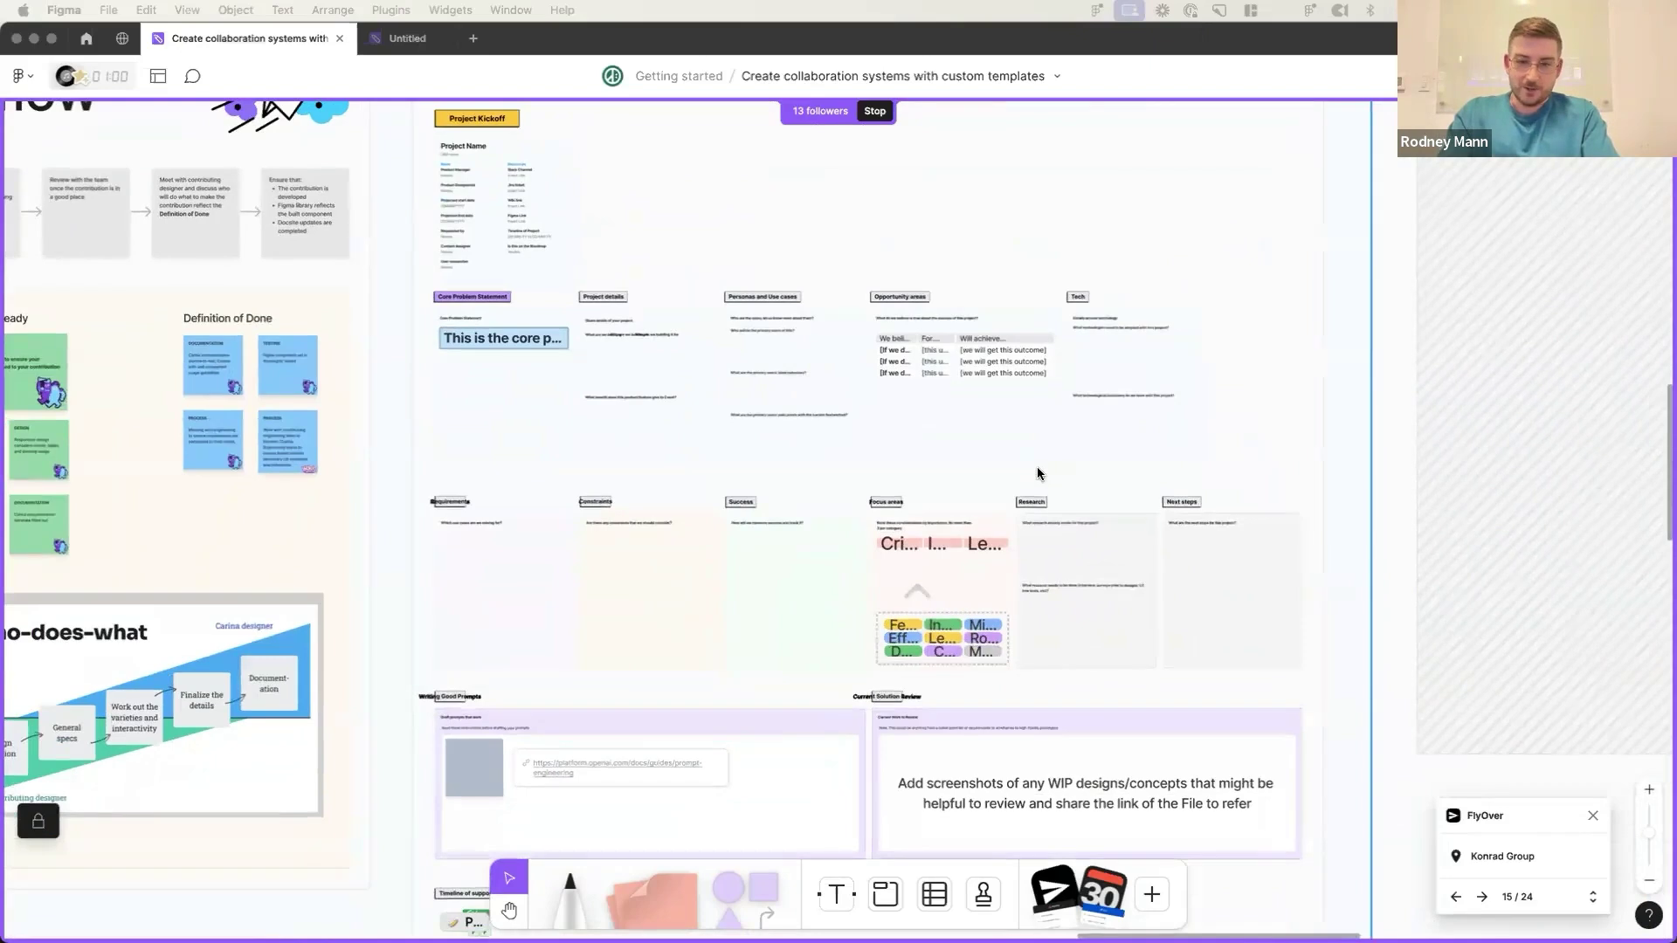
pyautogui.scroll(2, 1004, 471)
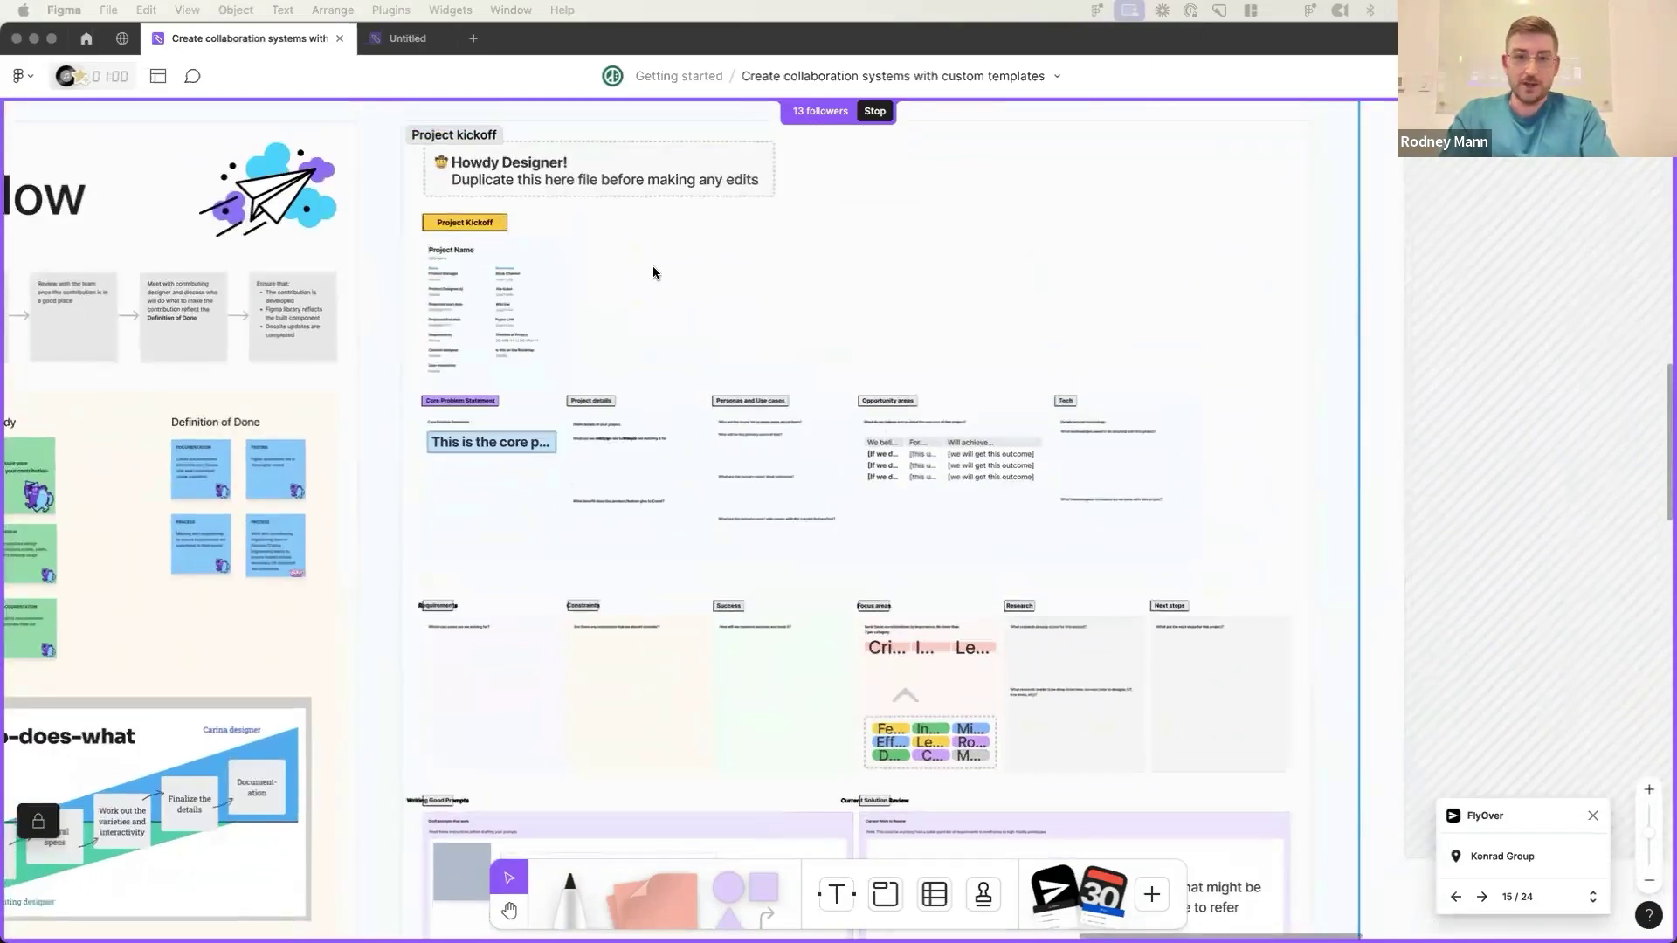
pyautogui.scroll(2, 655, 288)
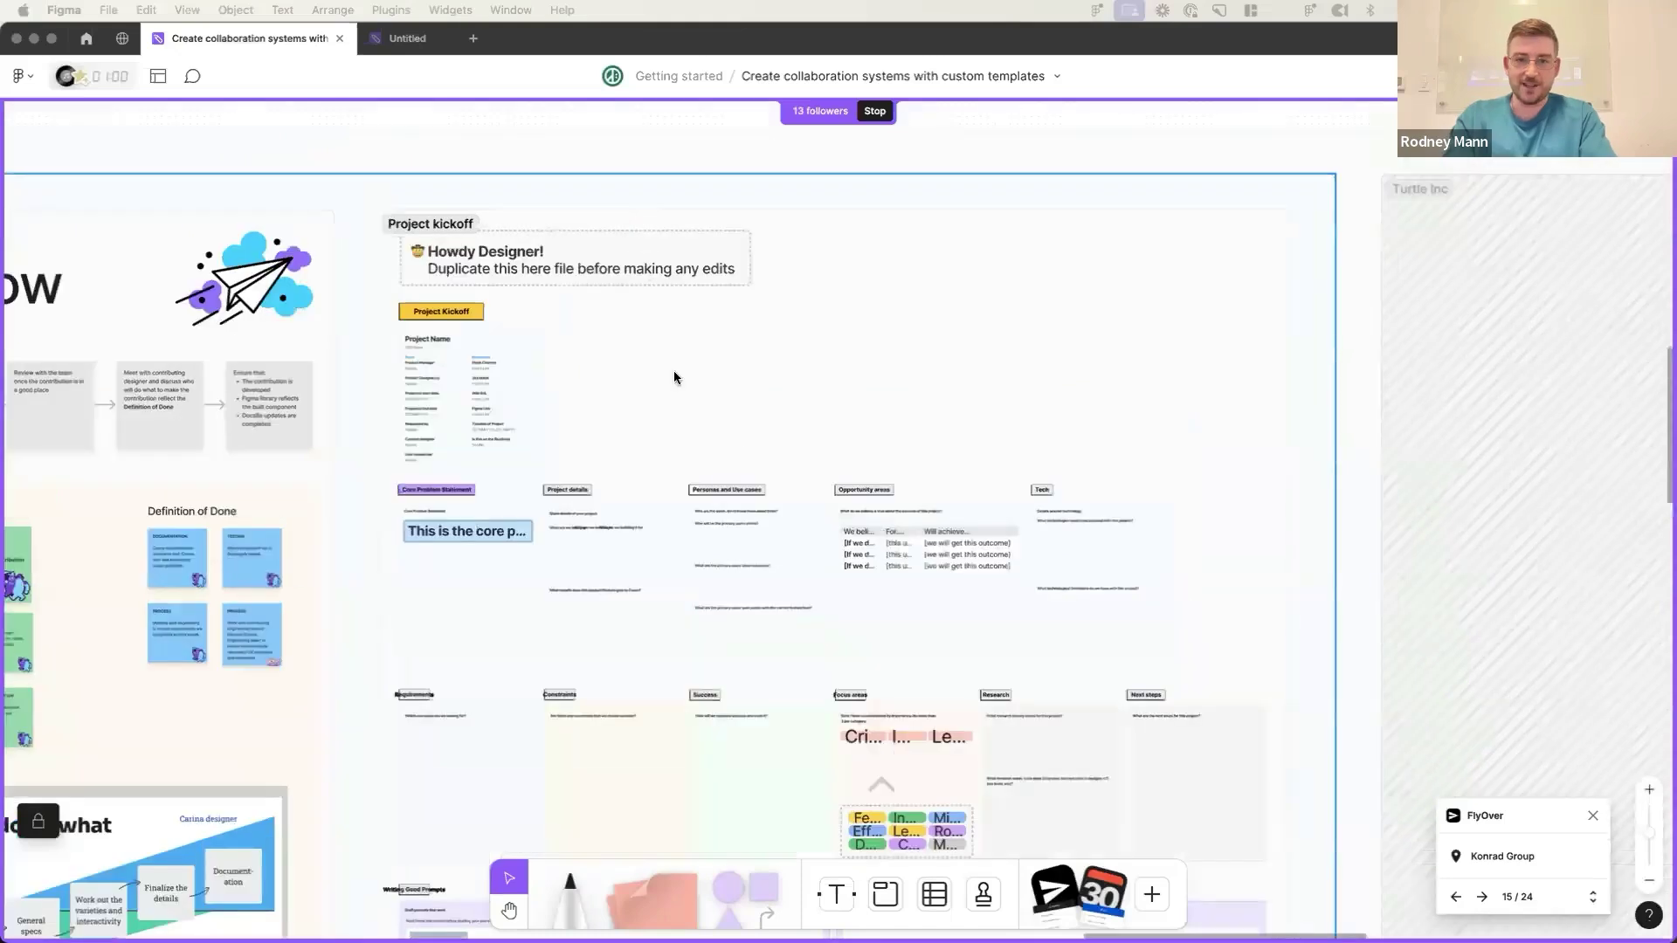
pyautogui.scroll(-2, 764, 461)
pyautogui.hscroll(-1, 764, 461)
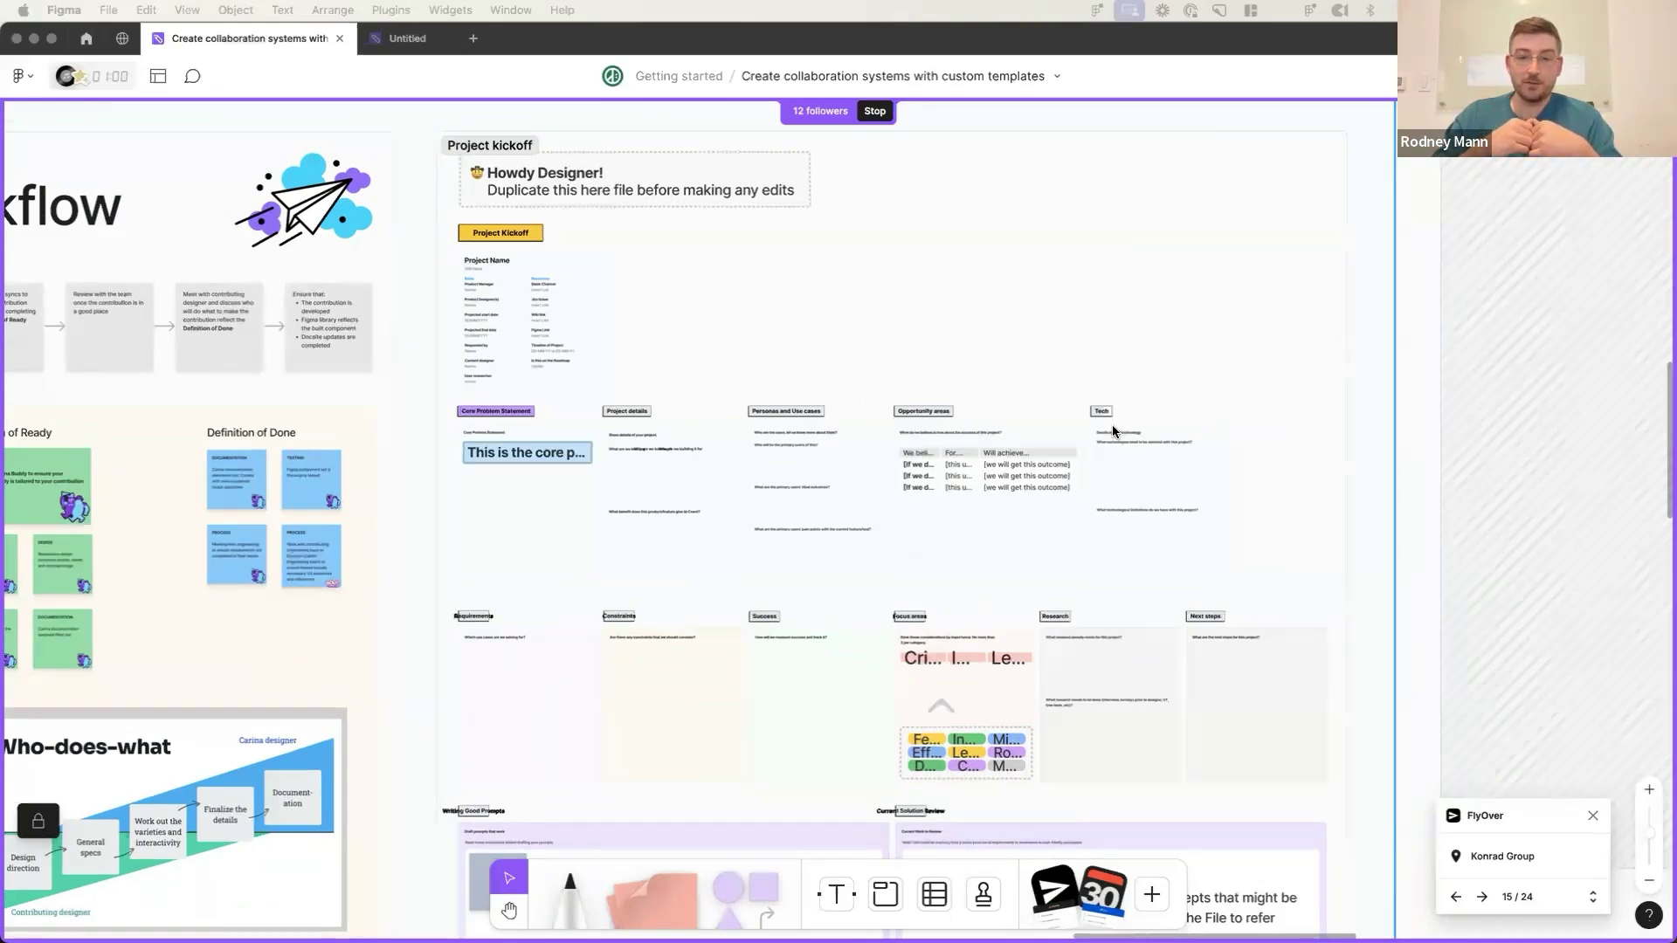
# - Go through the whole Project kickoff board, down to Requirements, Focus areas, Writing Good Prompts, Current Solution Review and Timeline of support
pyautogui.scroll(-2, 1135, 428)
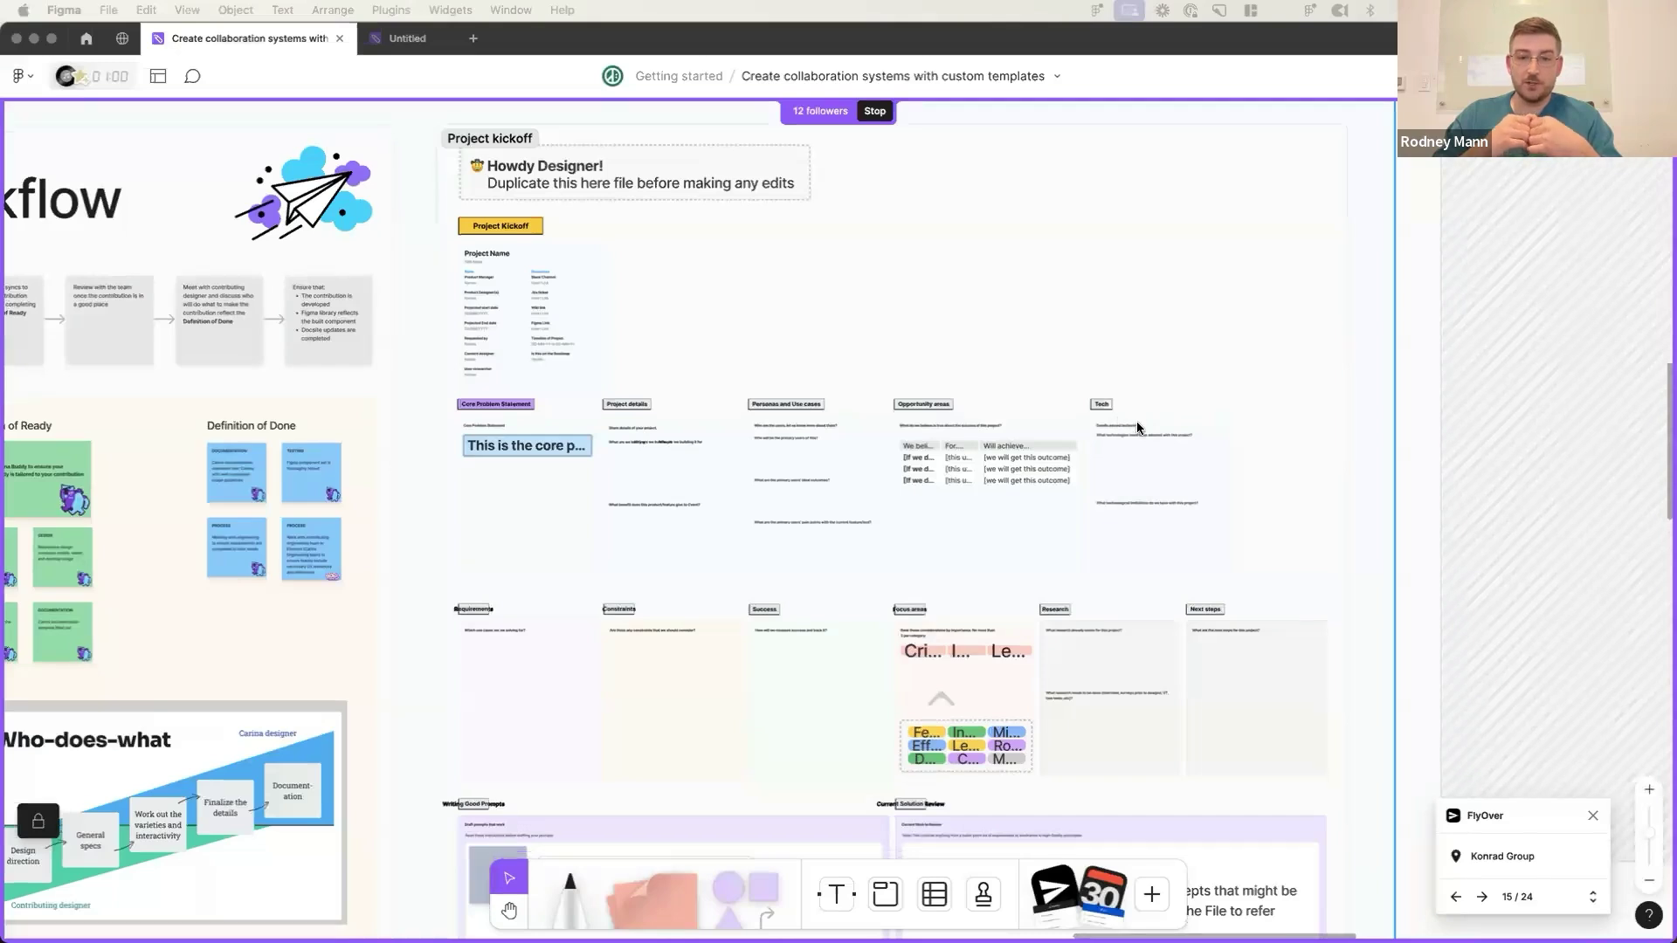
pyautogui.scroll(-10, 1137, 427)
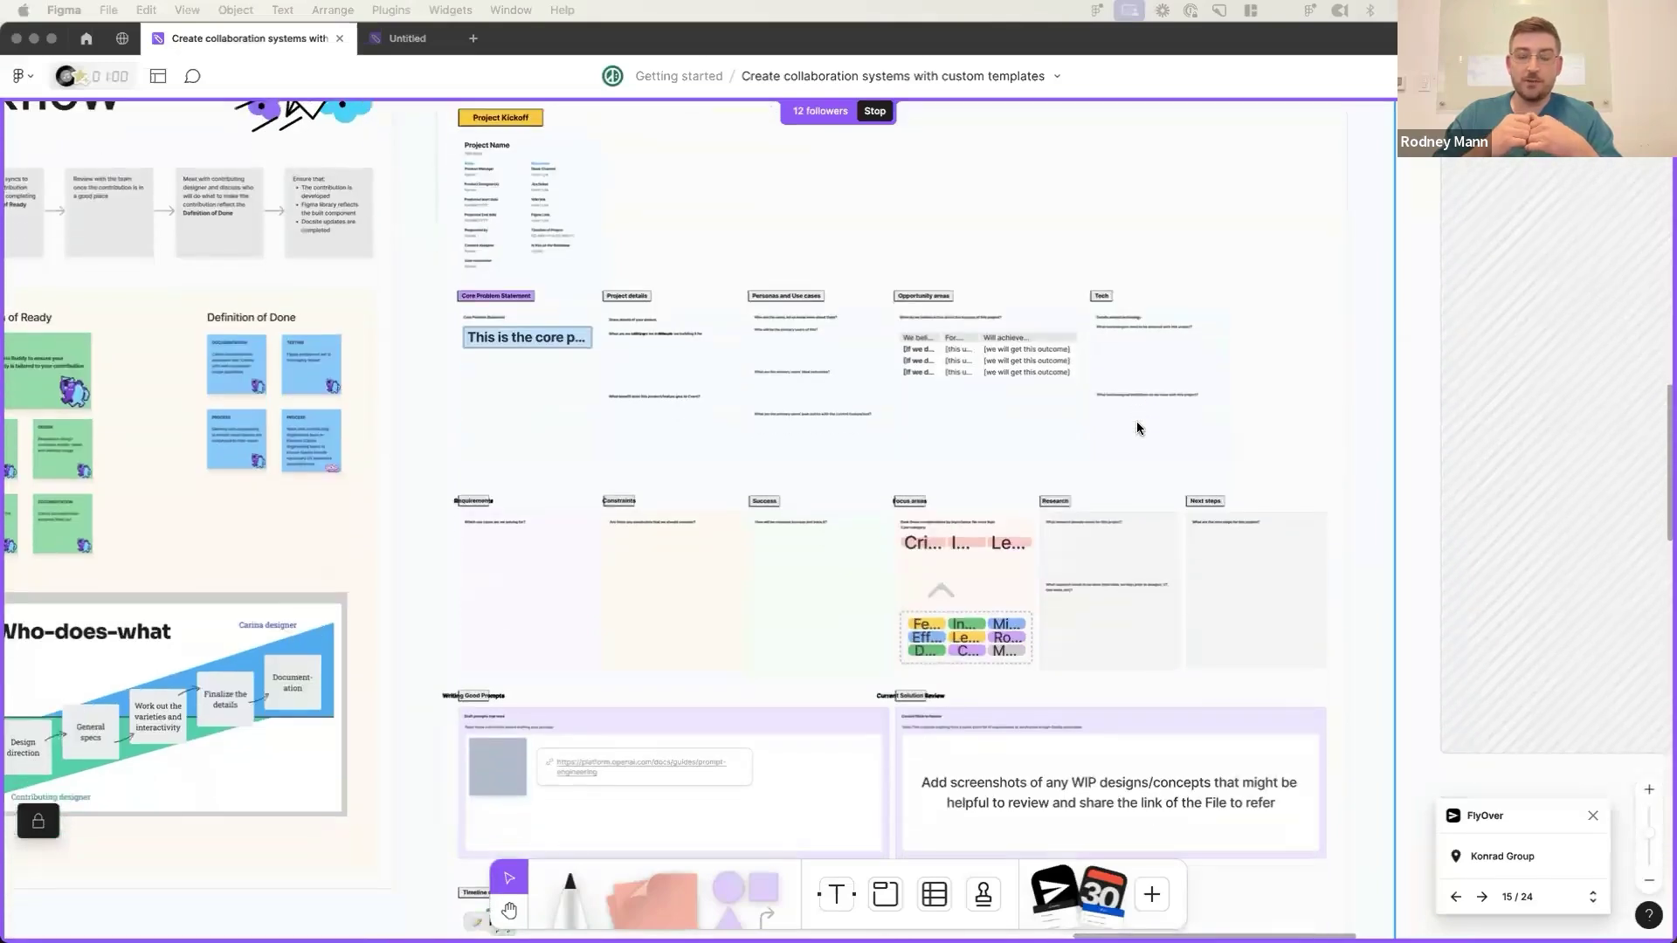
pyautogui.scroll(-2, 1137, 427)
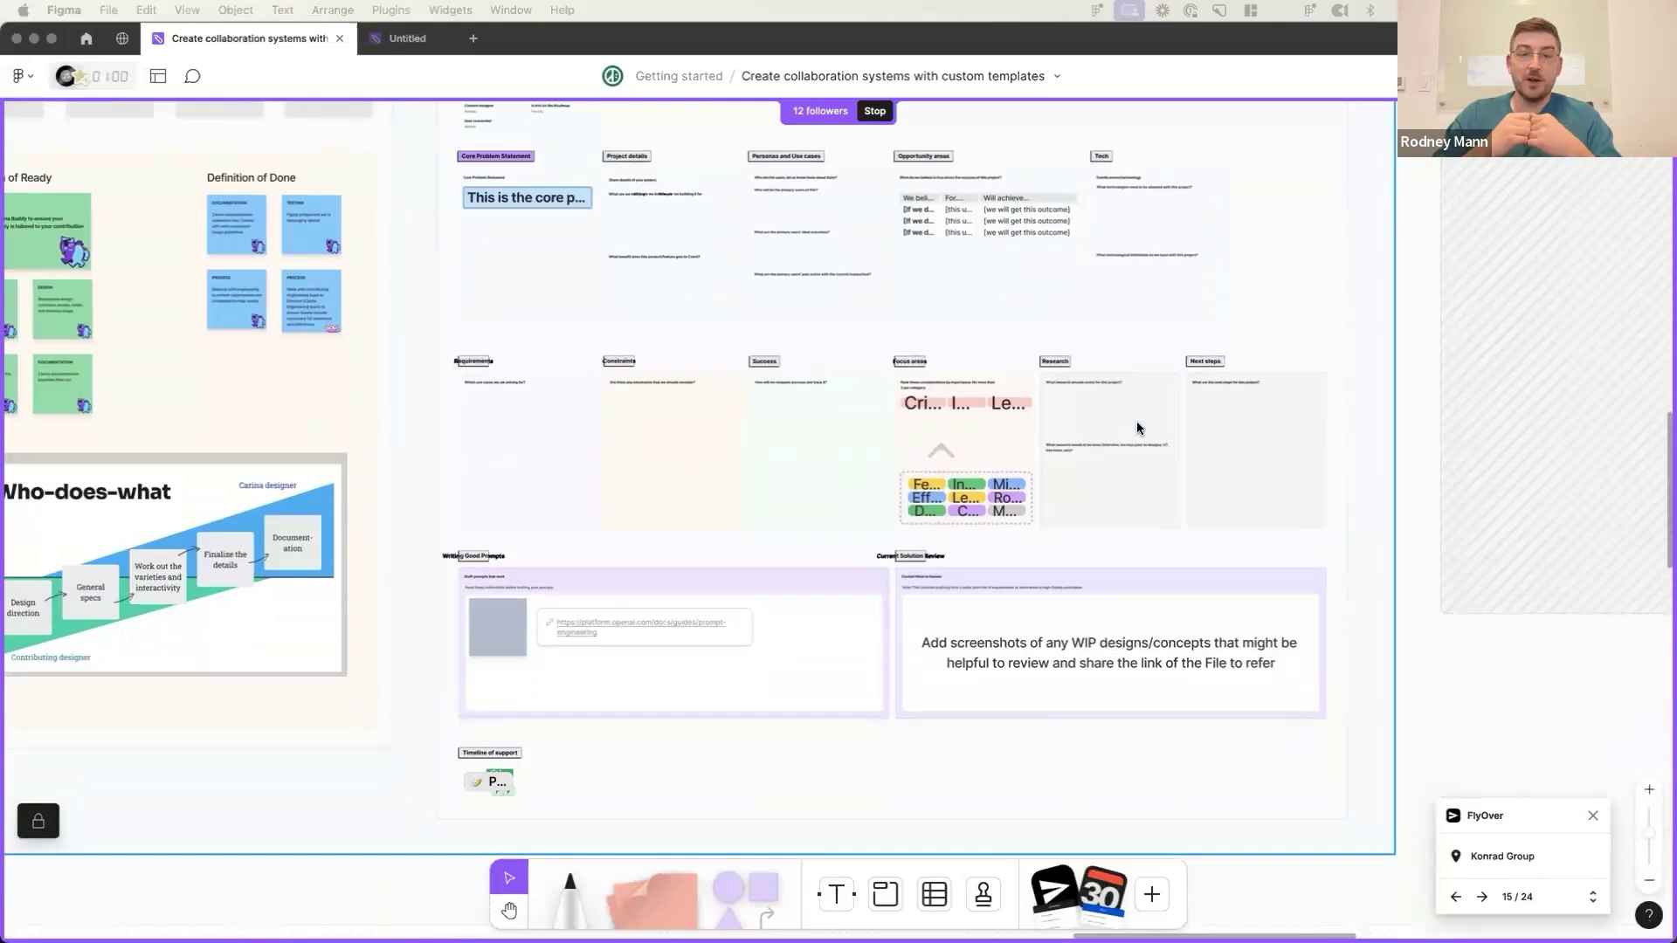
pyautogui.scroll(5, 1138, 427)
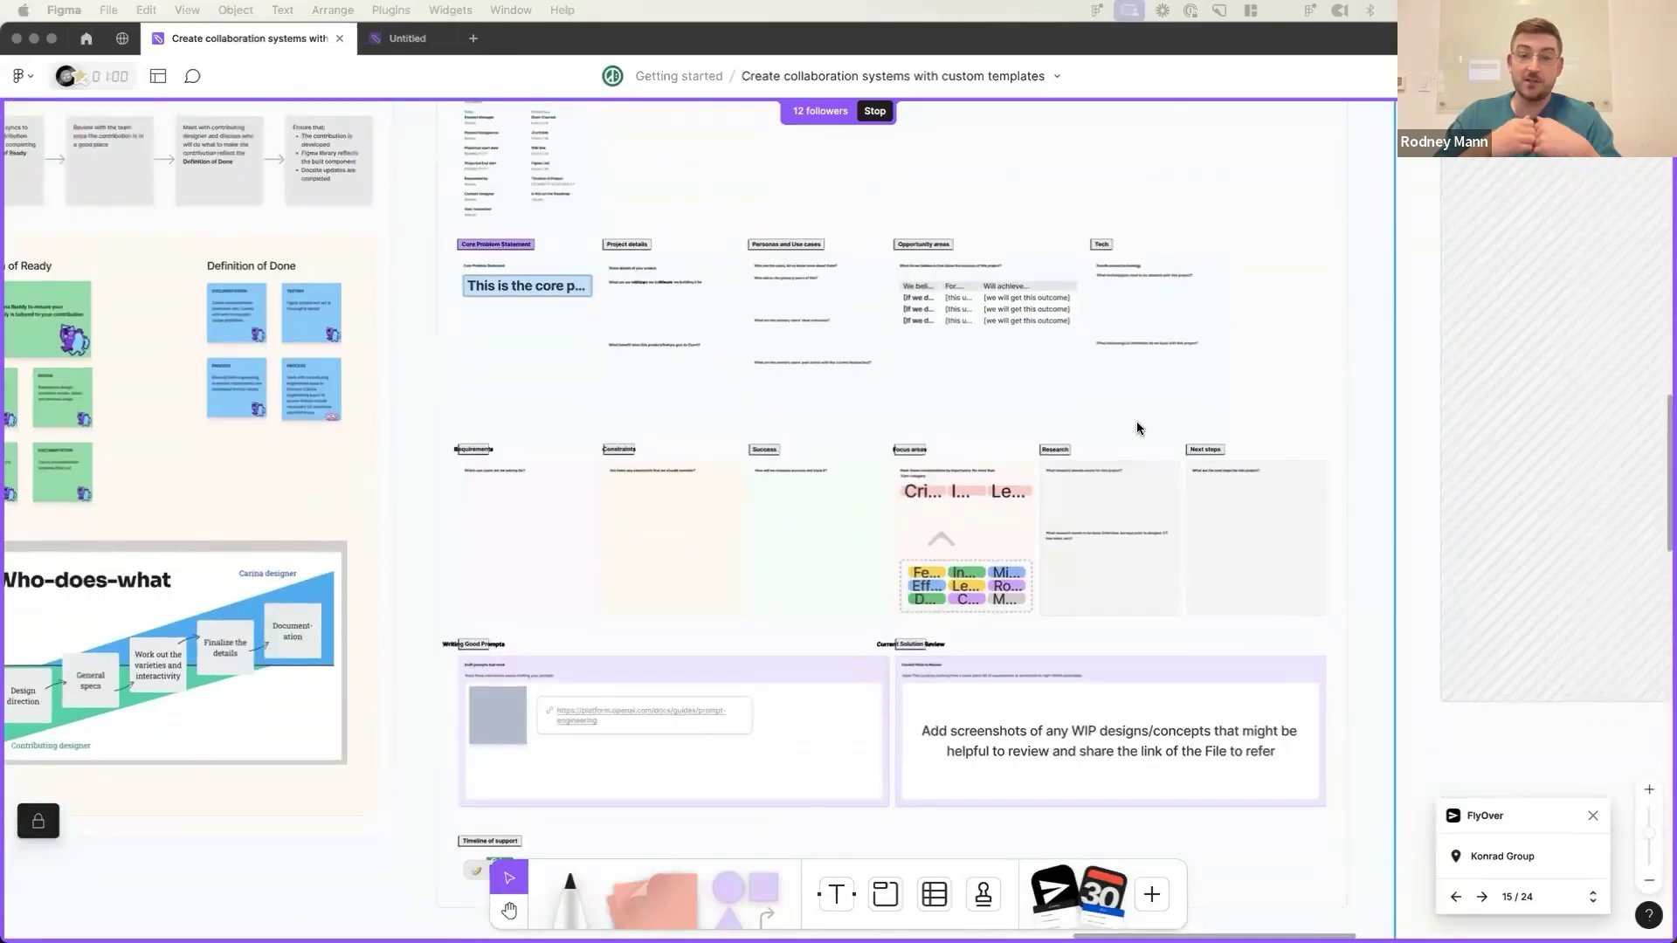
pyautogui.scroll(5, 1137, 427)
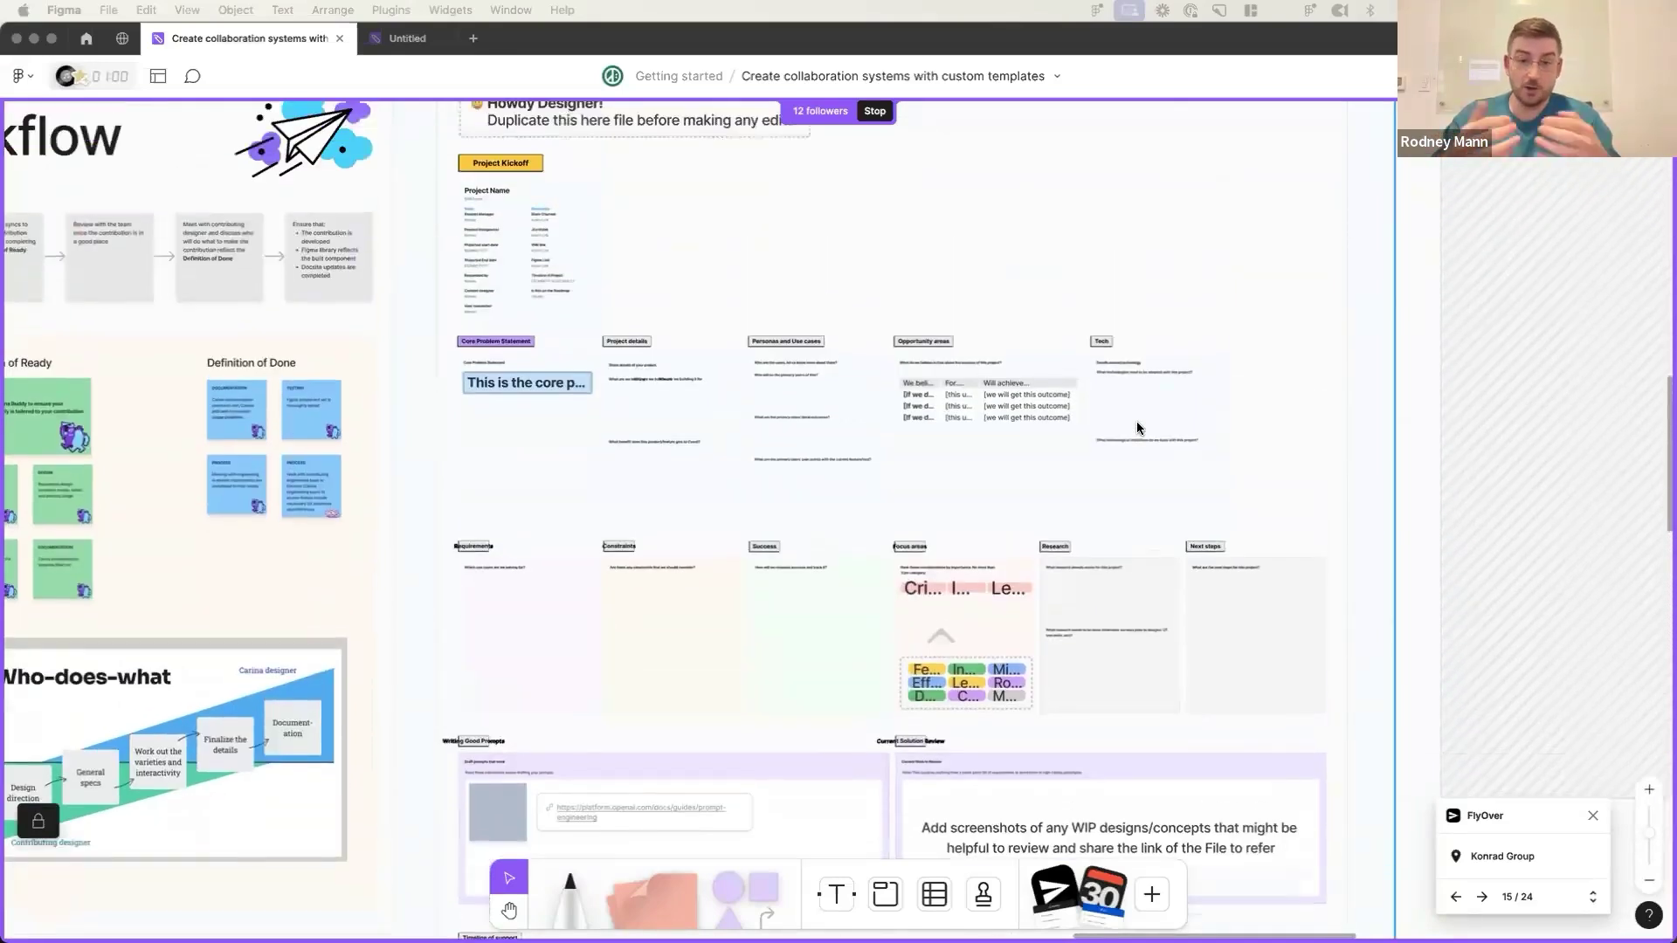
pyautogui.scroll(1, 1137, 428)
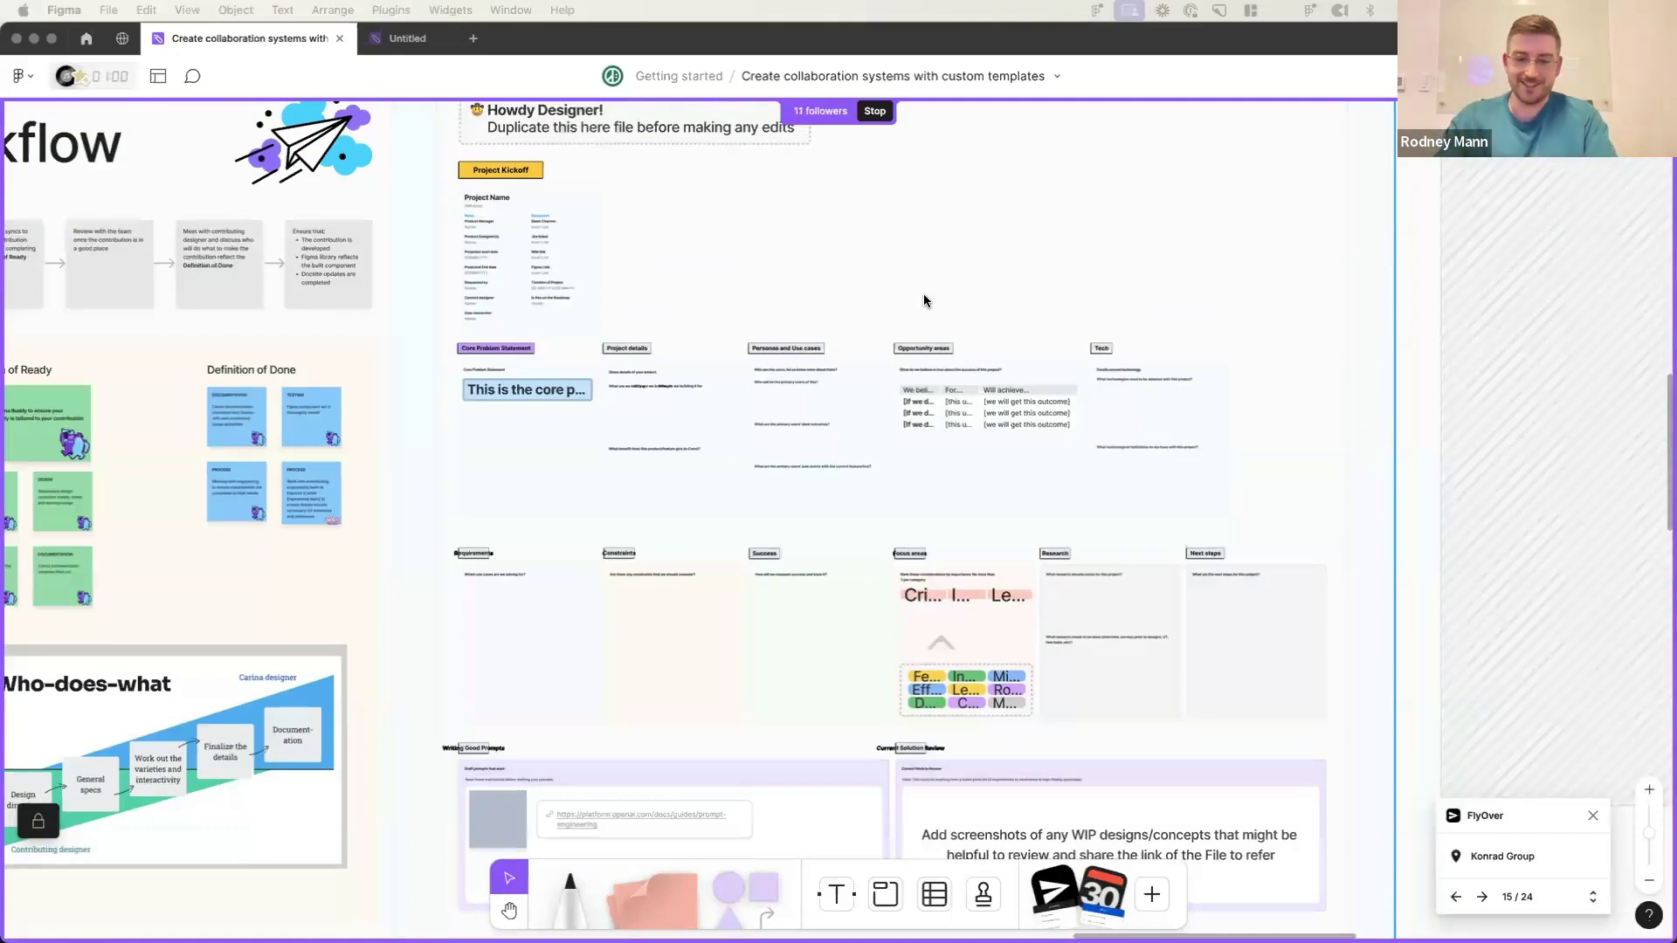
pyautogui.scroll(1, 924, 301)
pyautogui.scroll(-1, 924, 301)
pyautogui.scroll(-1, 924, 301)
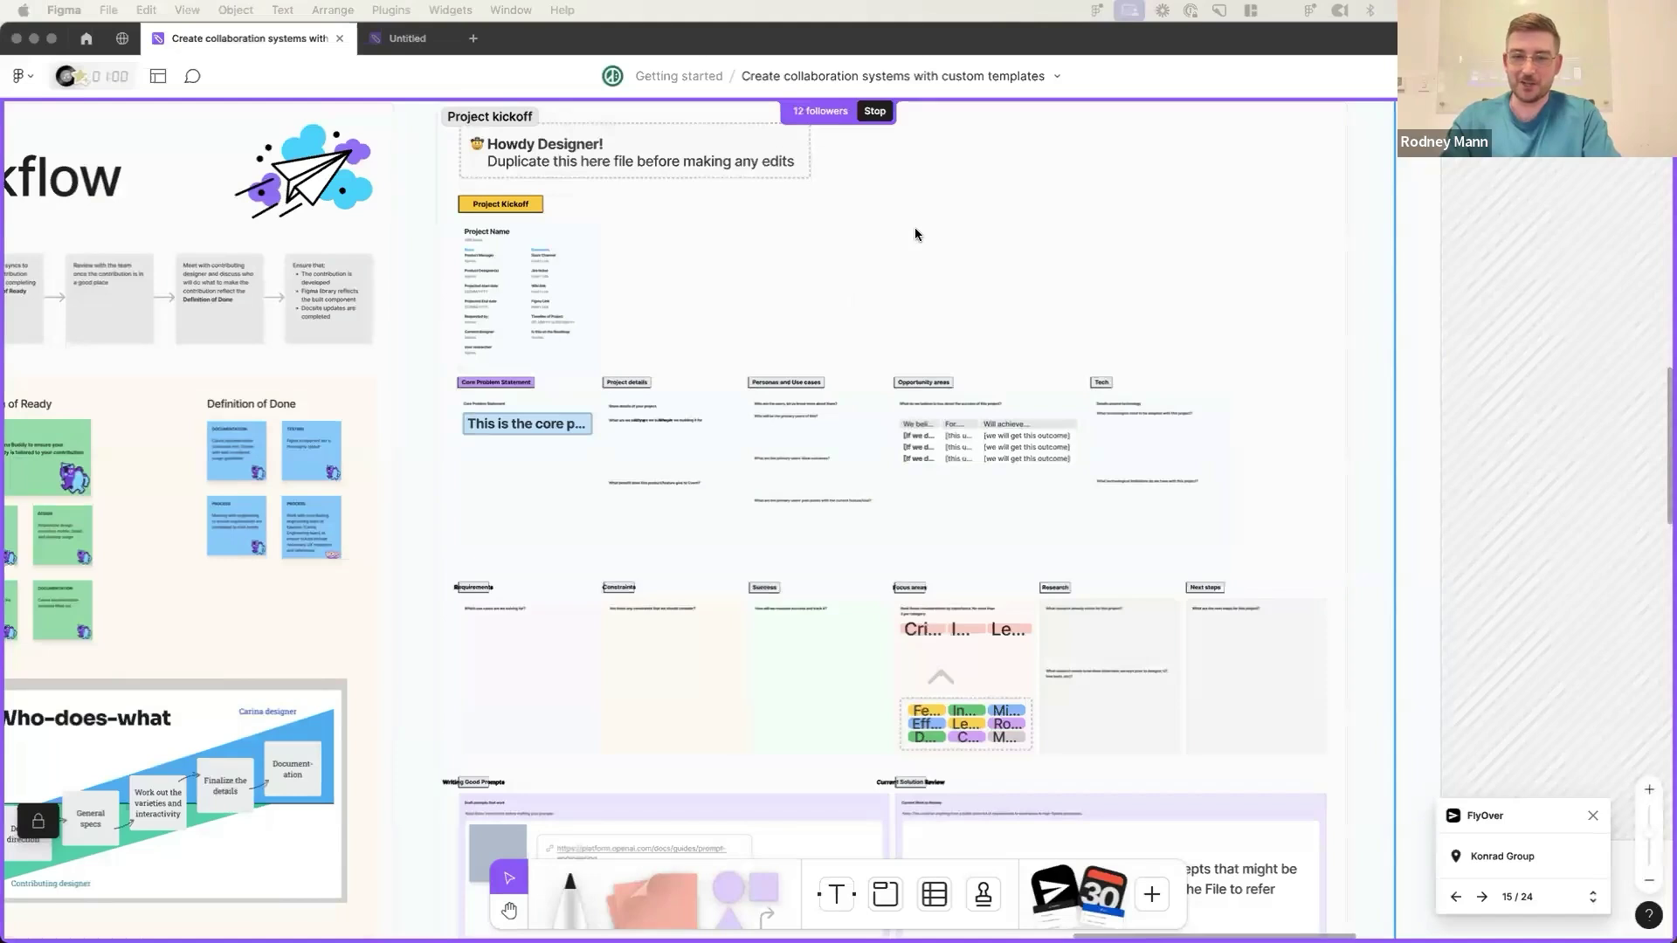
pyautogui.hscroll(-1, 877, 307)
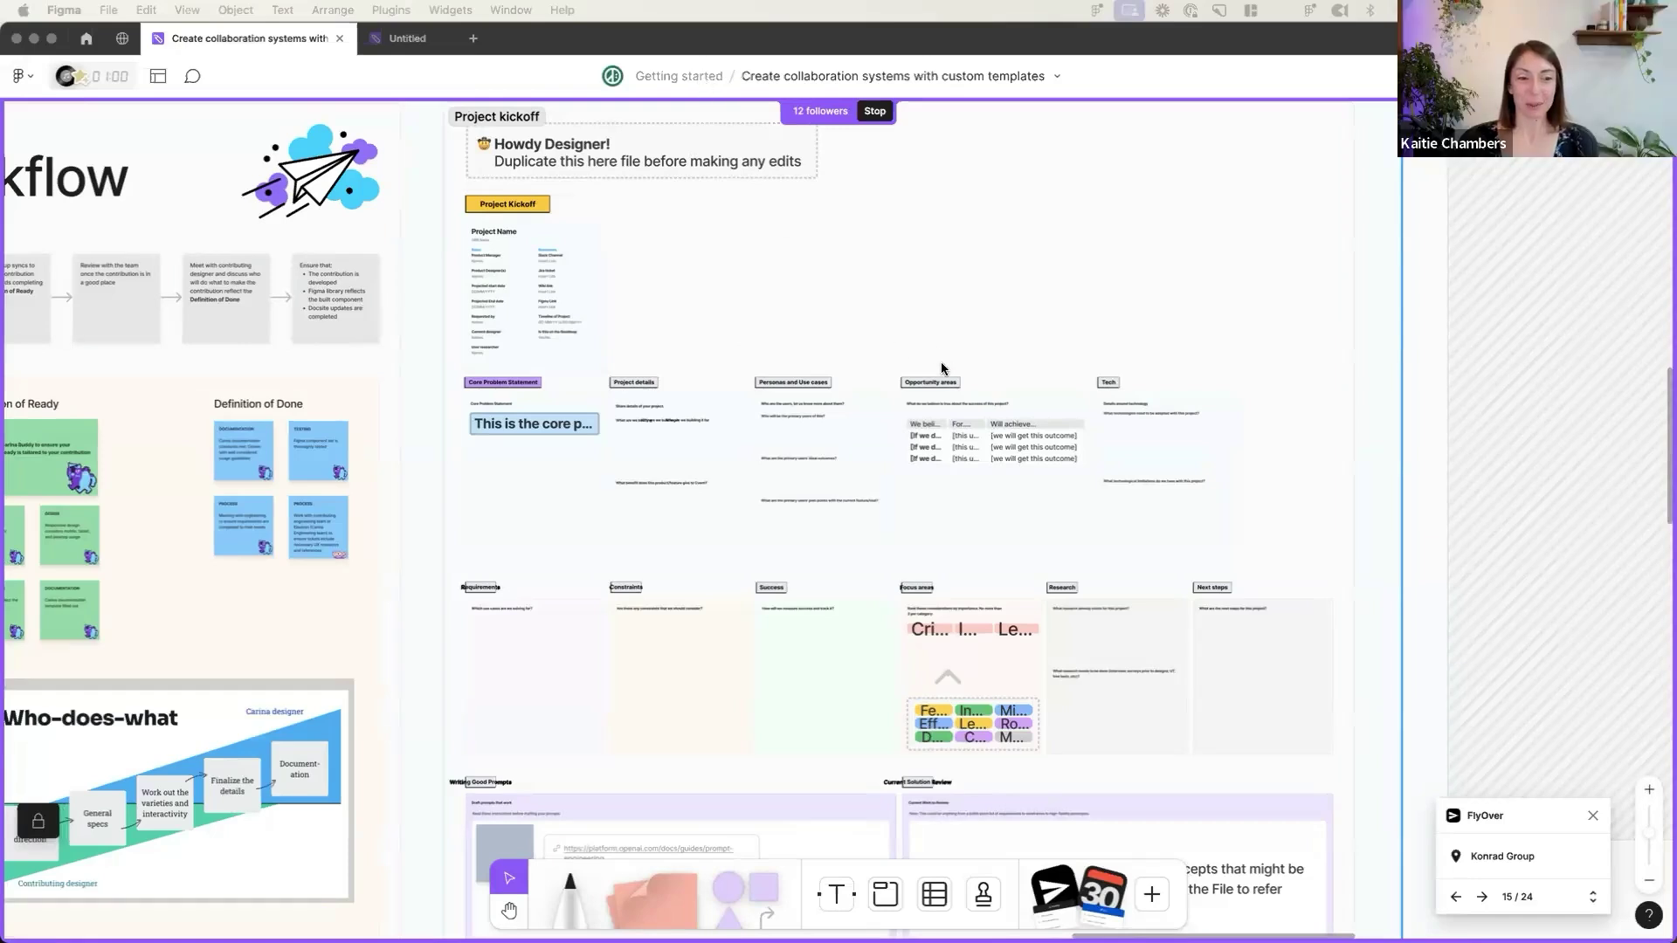
pyautogui.hscroll(-2, 941, 369)
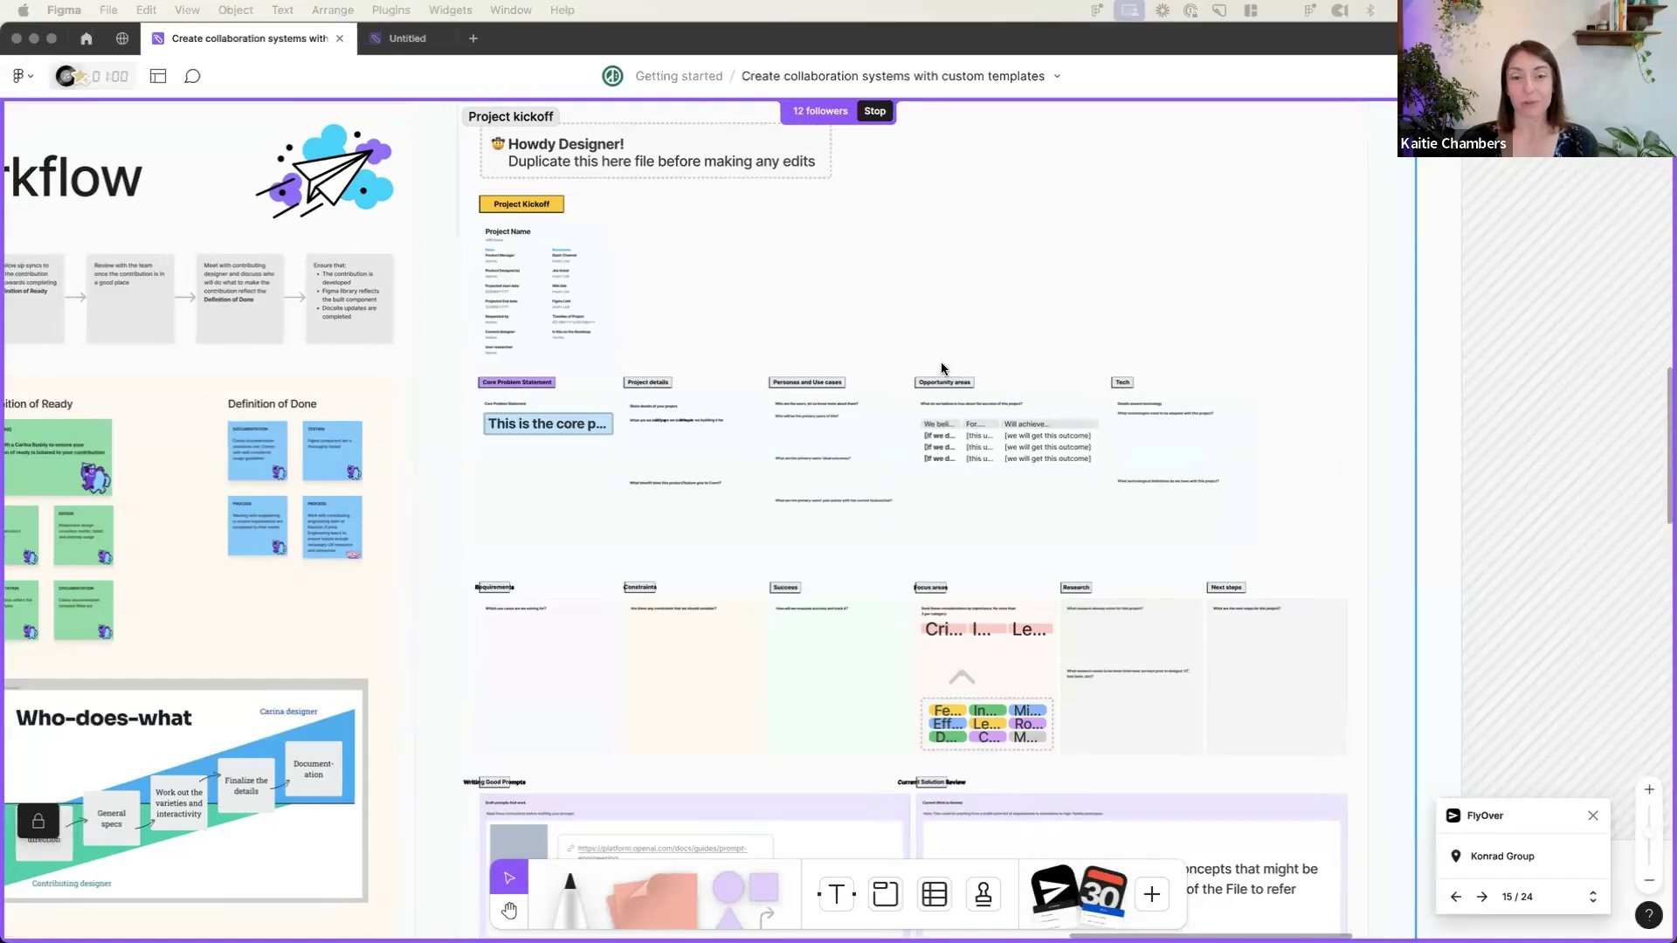
# - Revisit the 2024 1:1 Board and the Contributing Workflow board in the CVENT section
pyautogui.hscroll(-15, 904, 375)
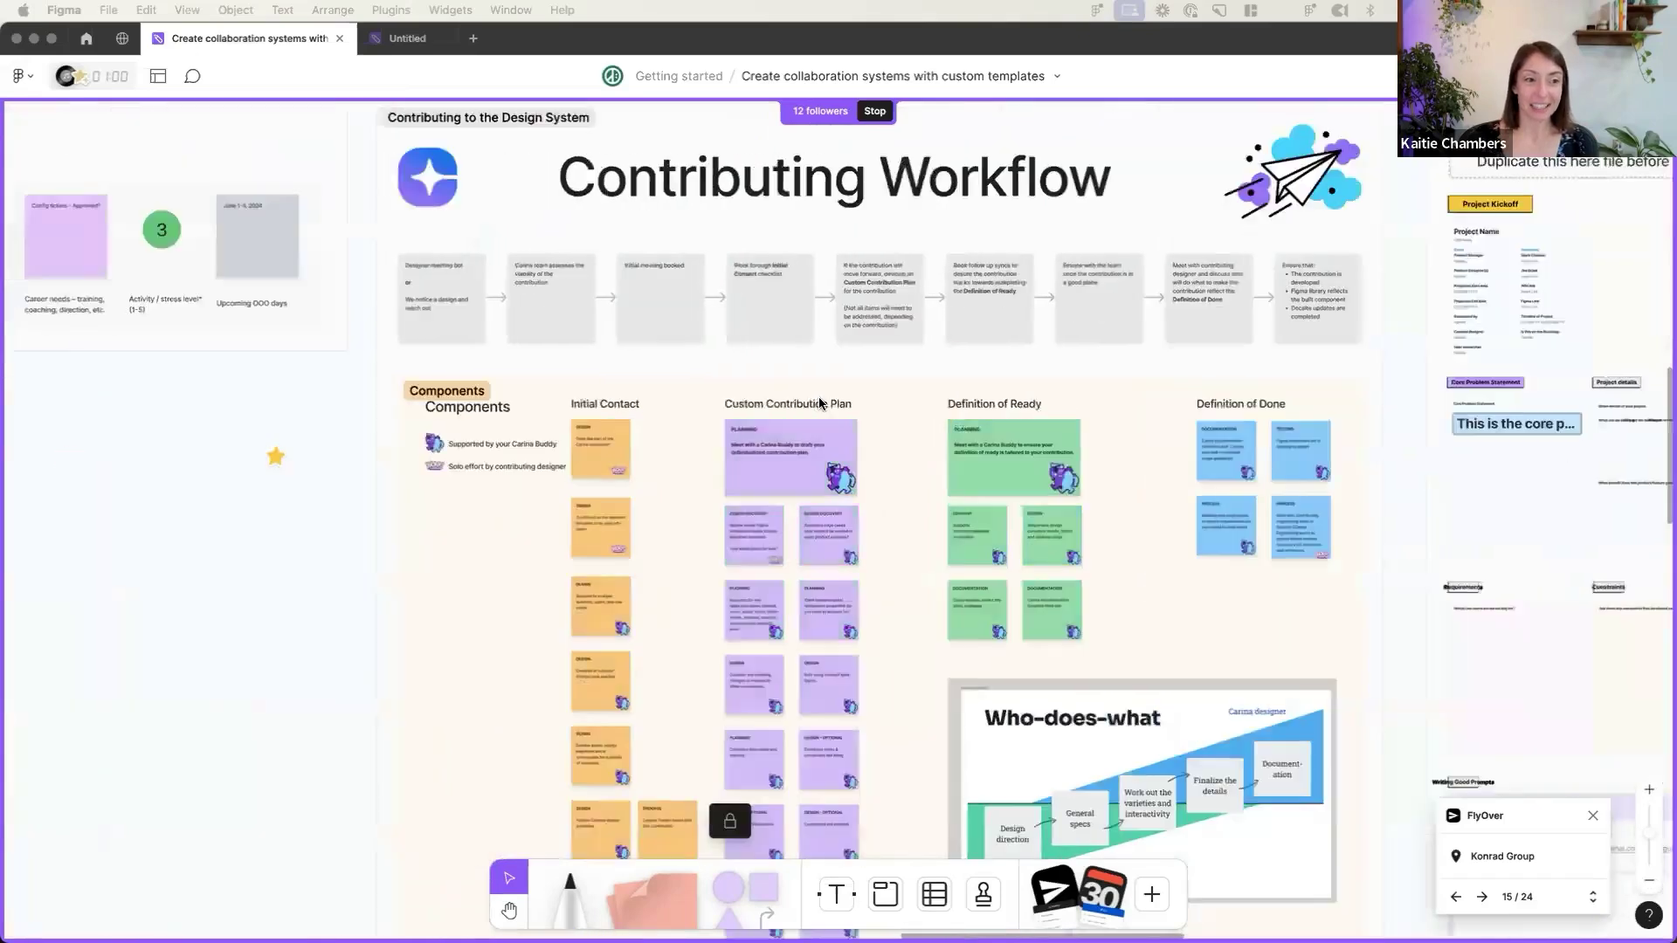
pyautogui.hscroll(-5, 701, 410)
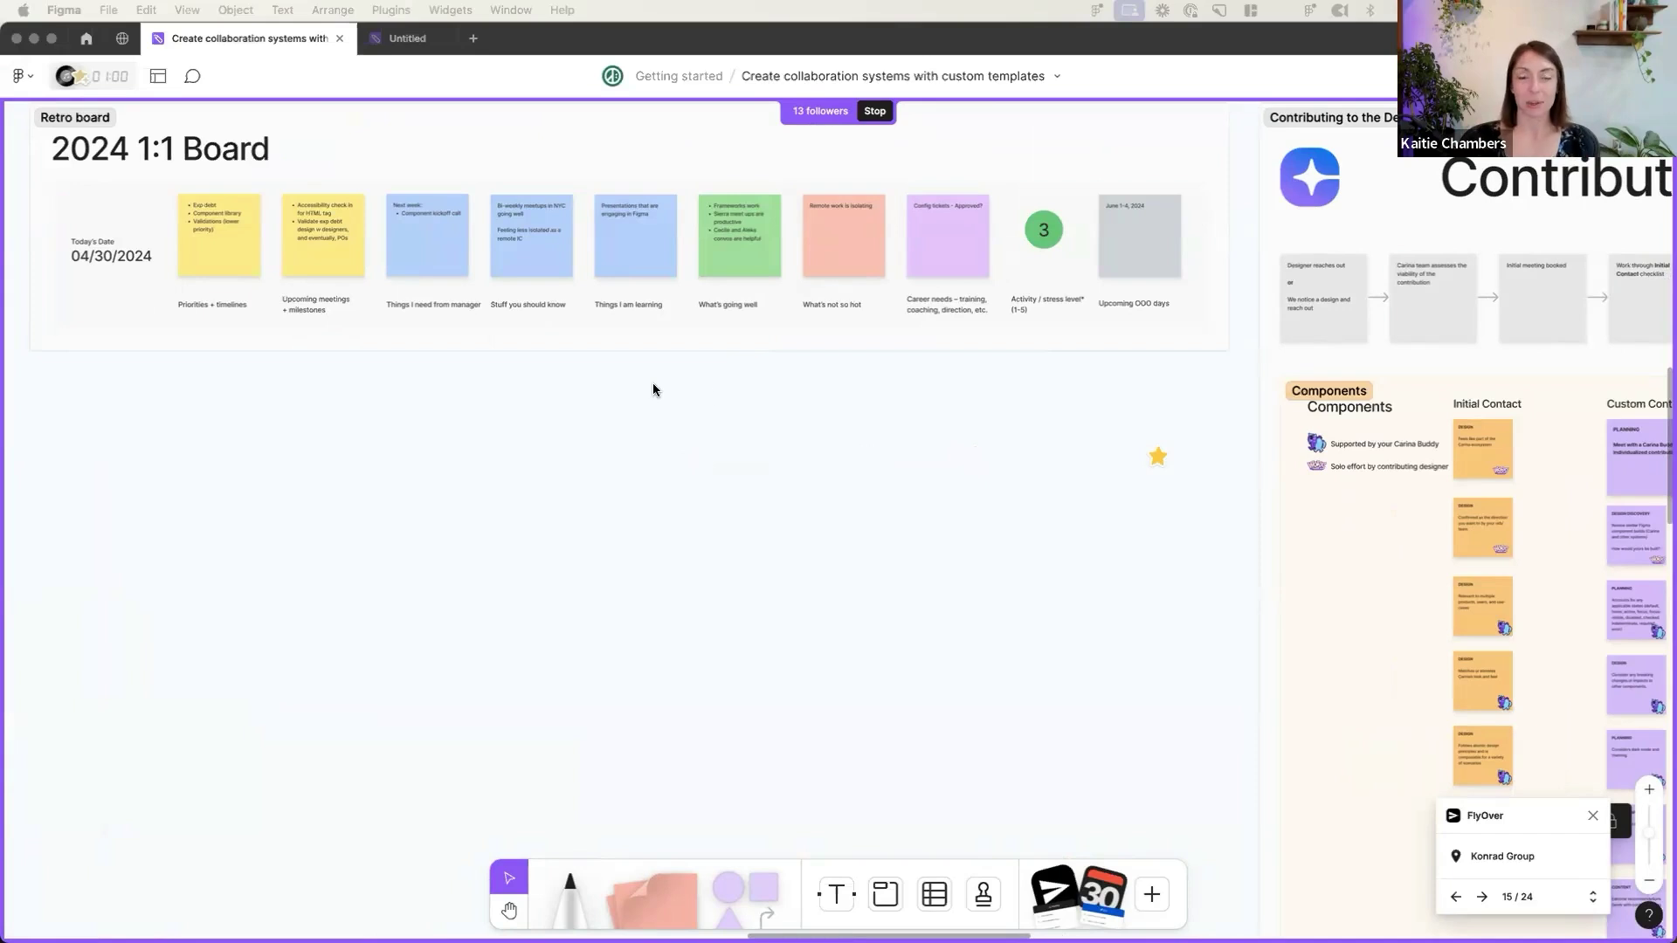
pyautogui.hscroll(10, 774, 482)
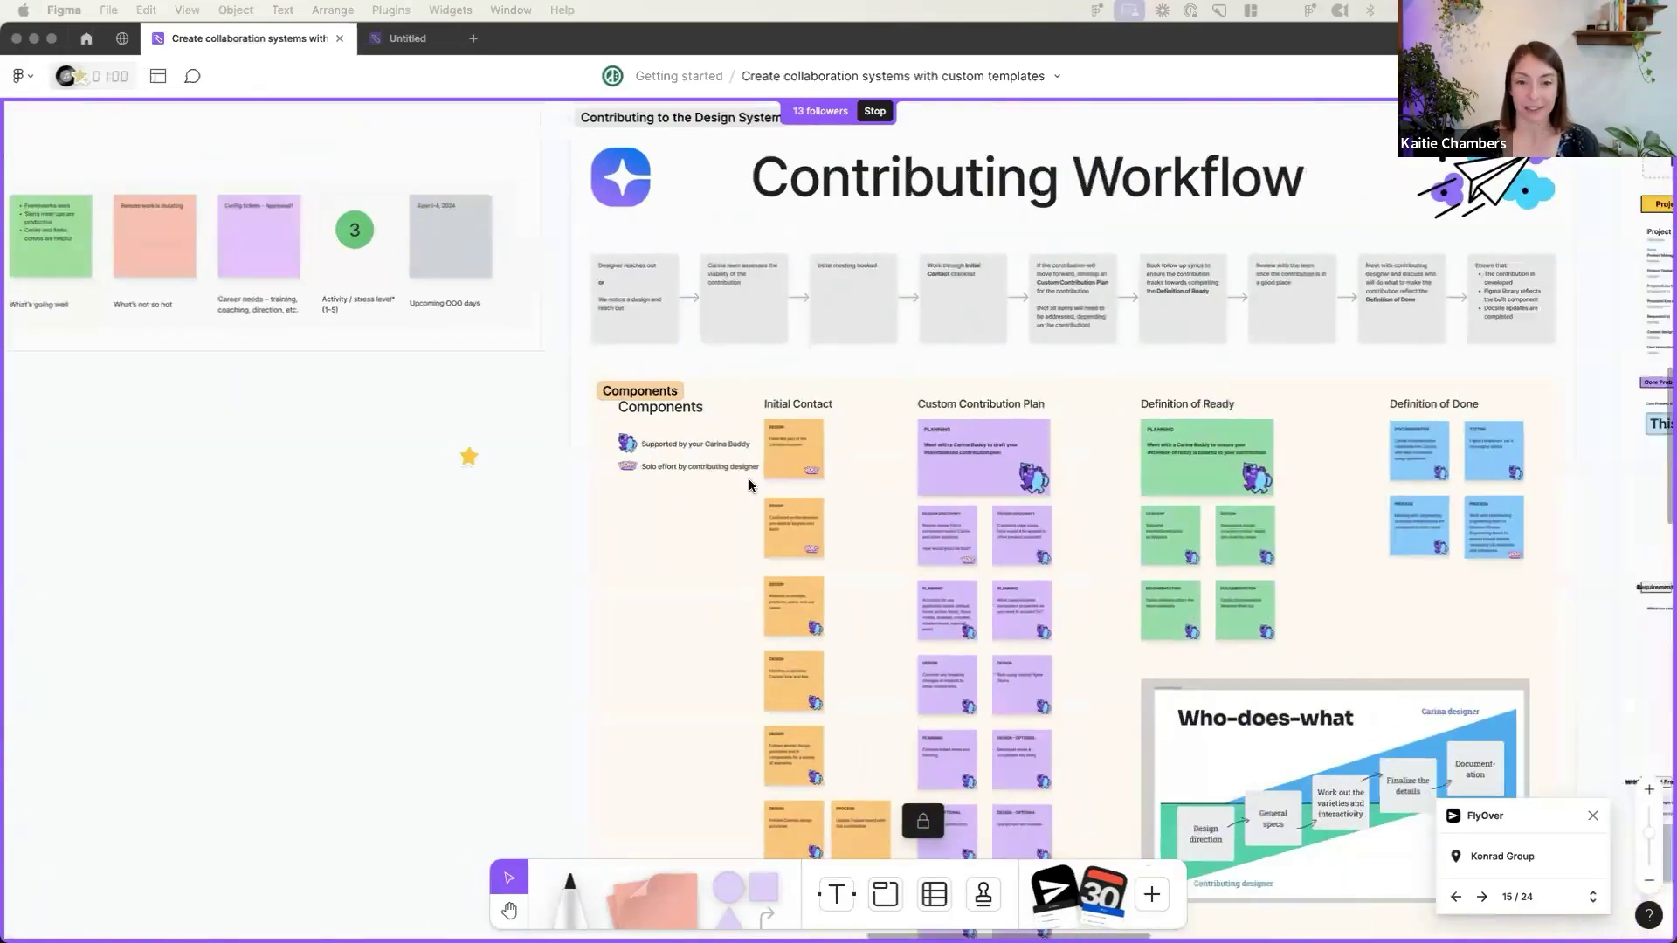
pyautogui.hscroll(3, 1135, 400)
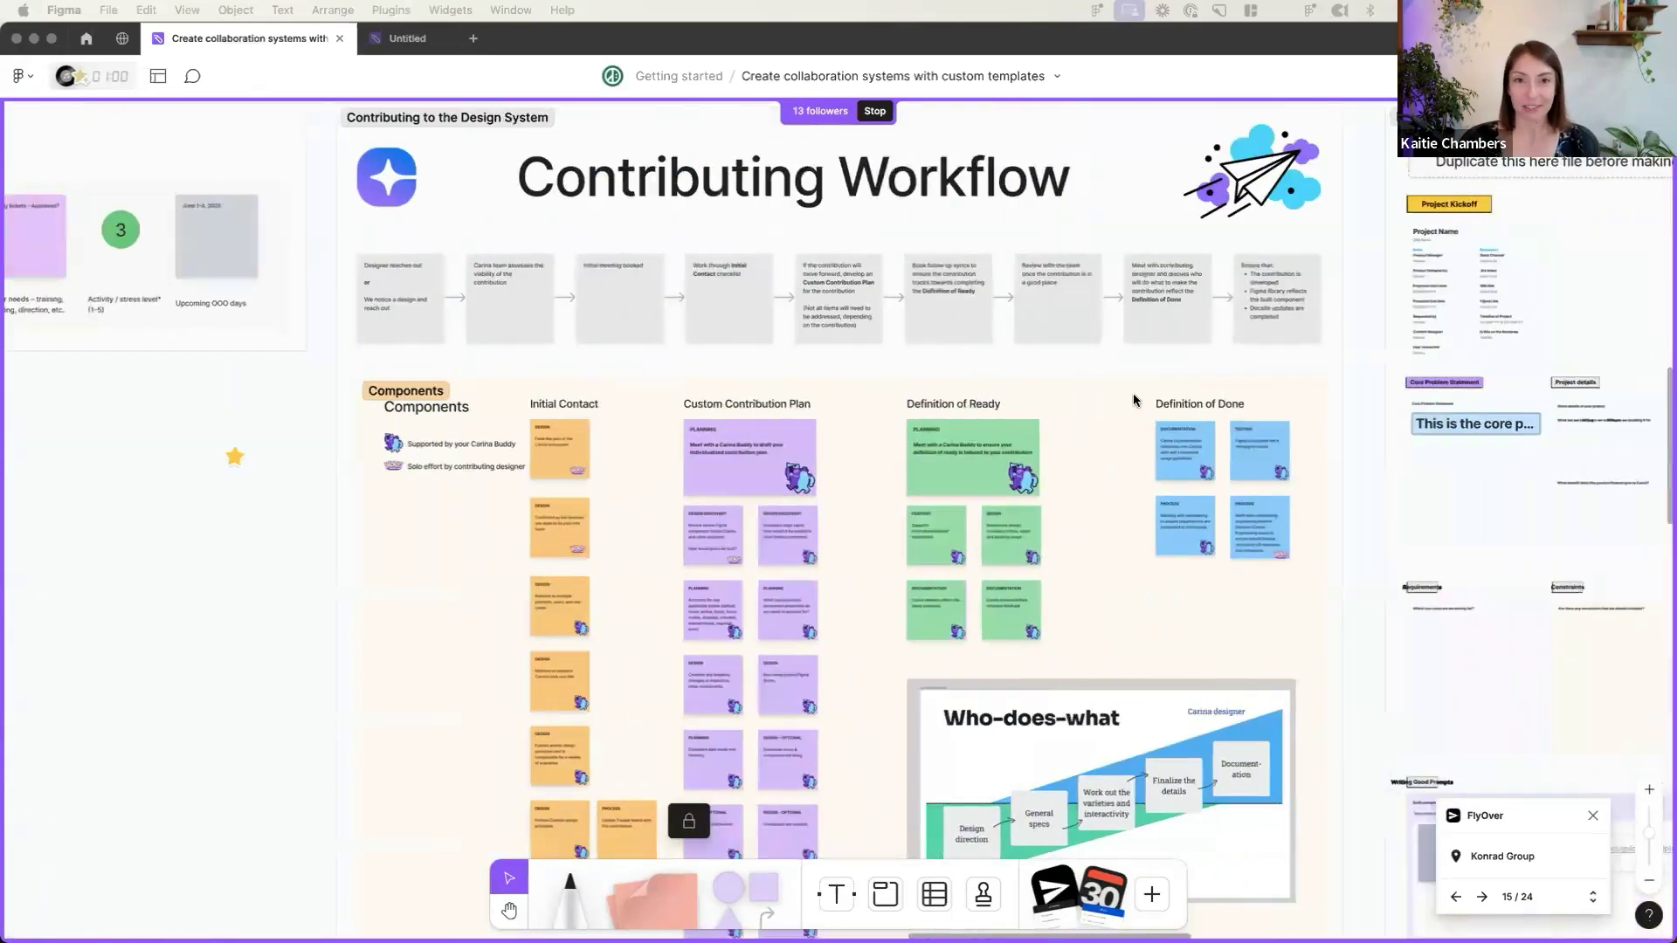
pyautogui.hscroll(1, 1135, 445)
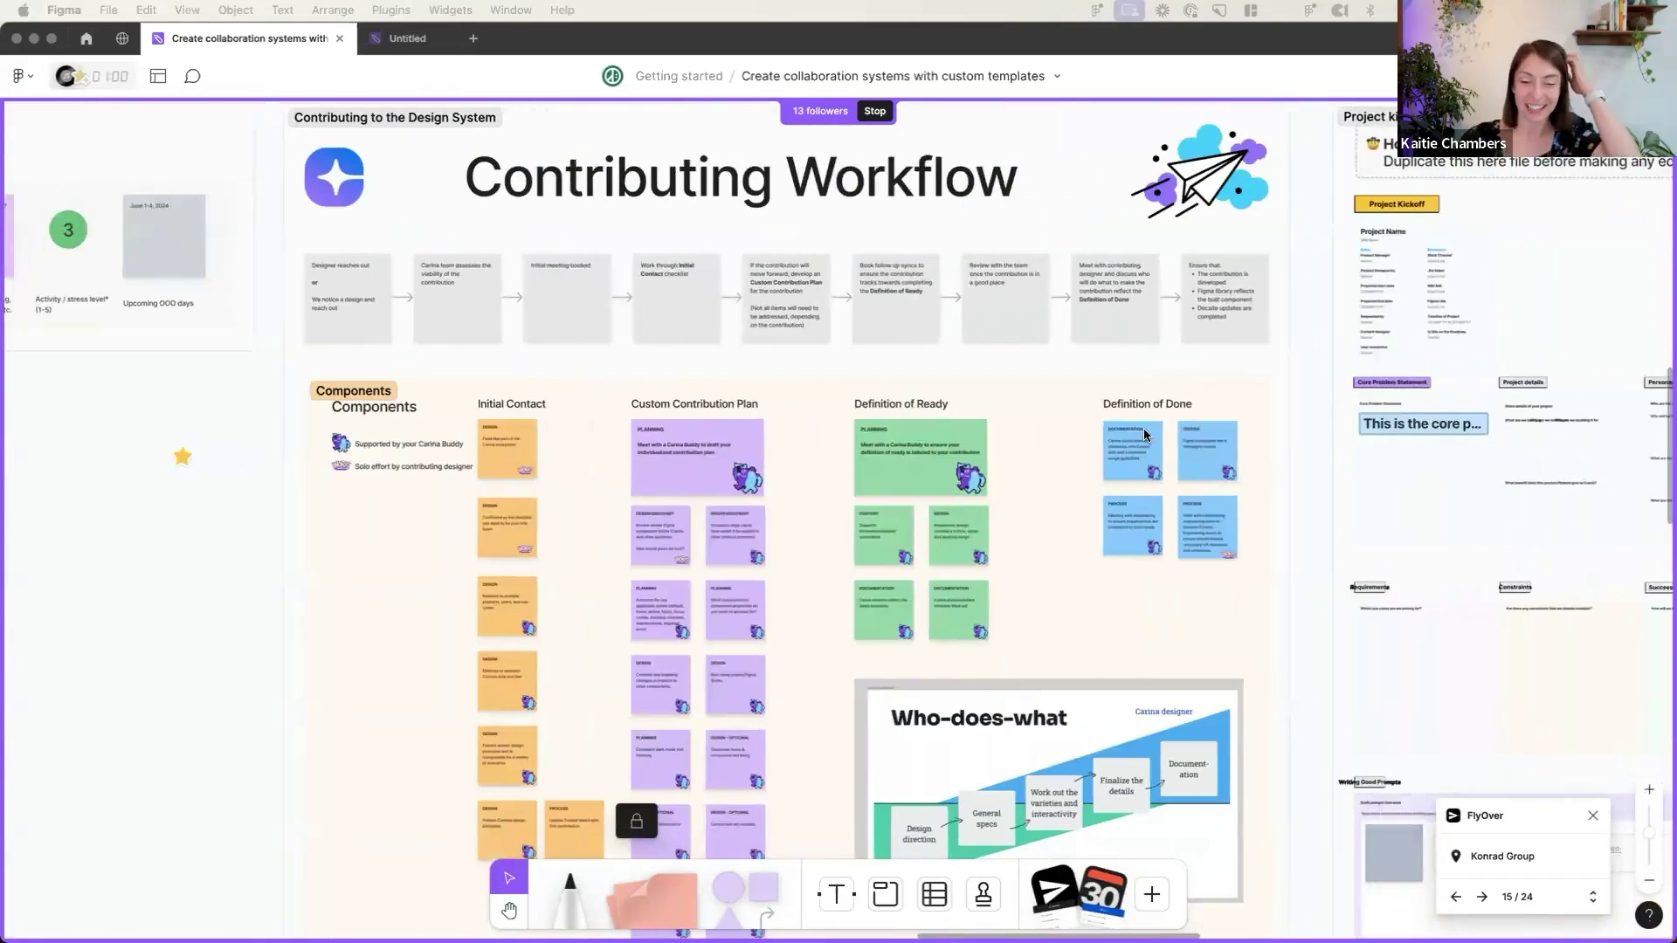
pyautogui.hscroll(5, 1145, 434)
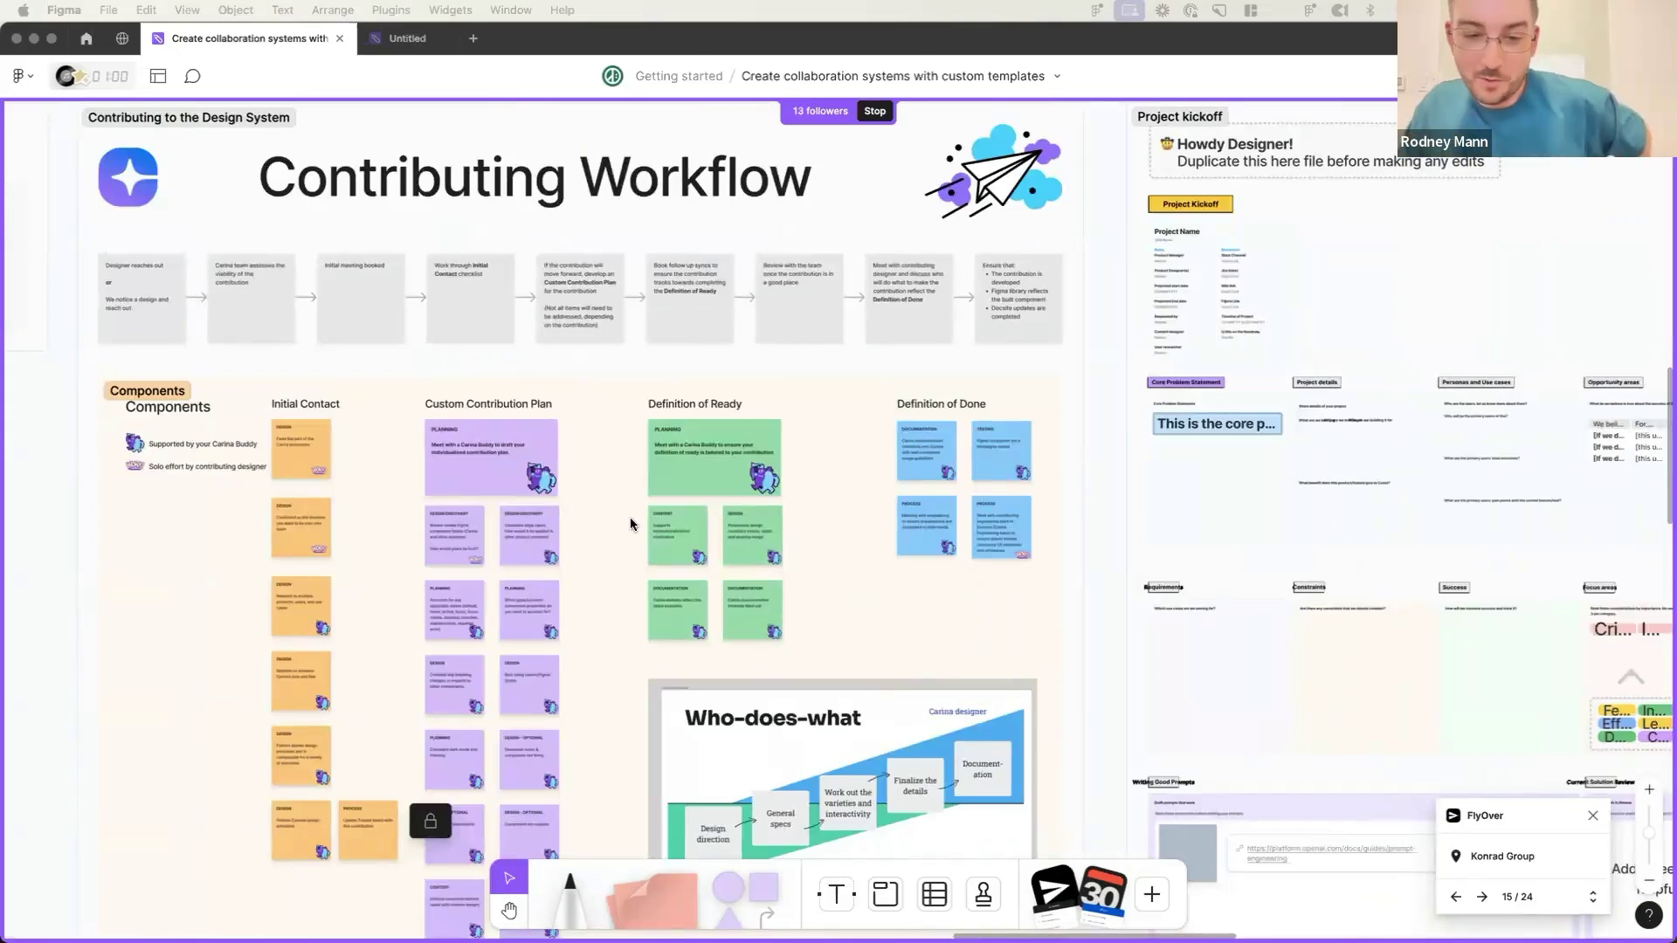
pyautogui.hscroll(-1, 631, 517)
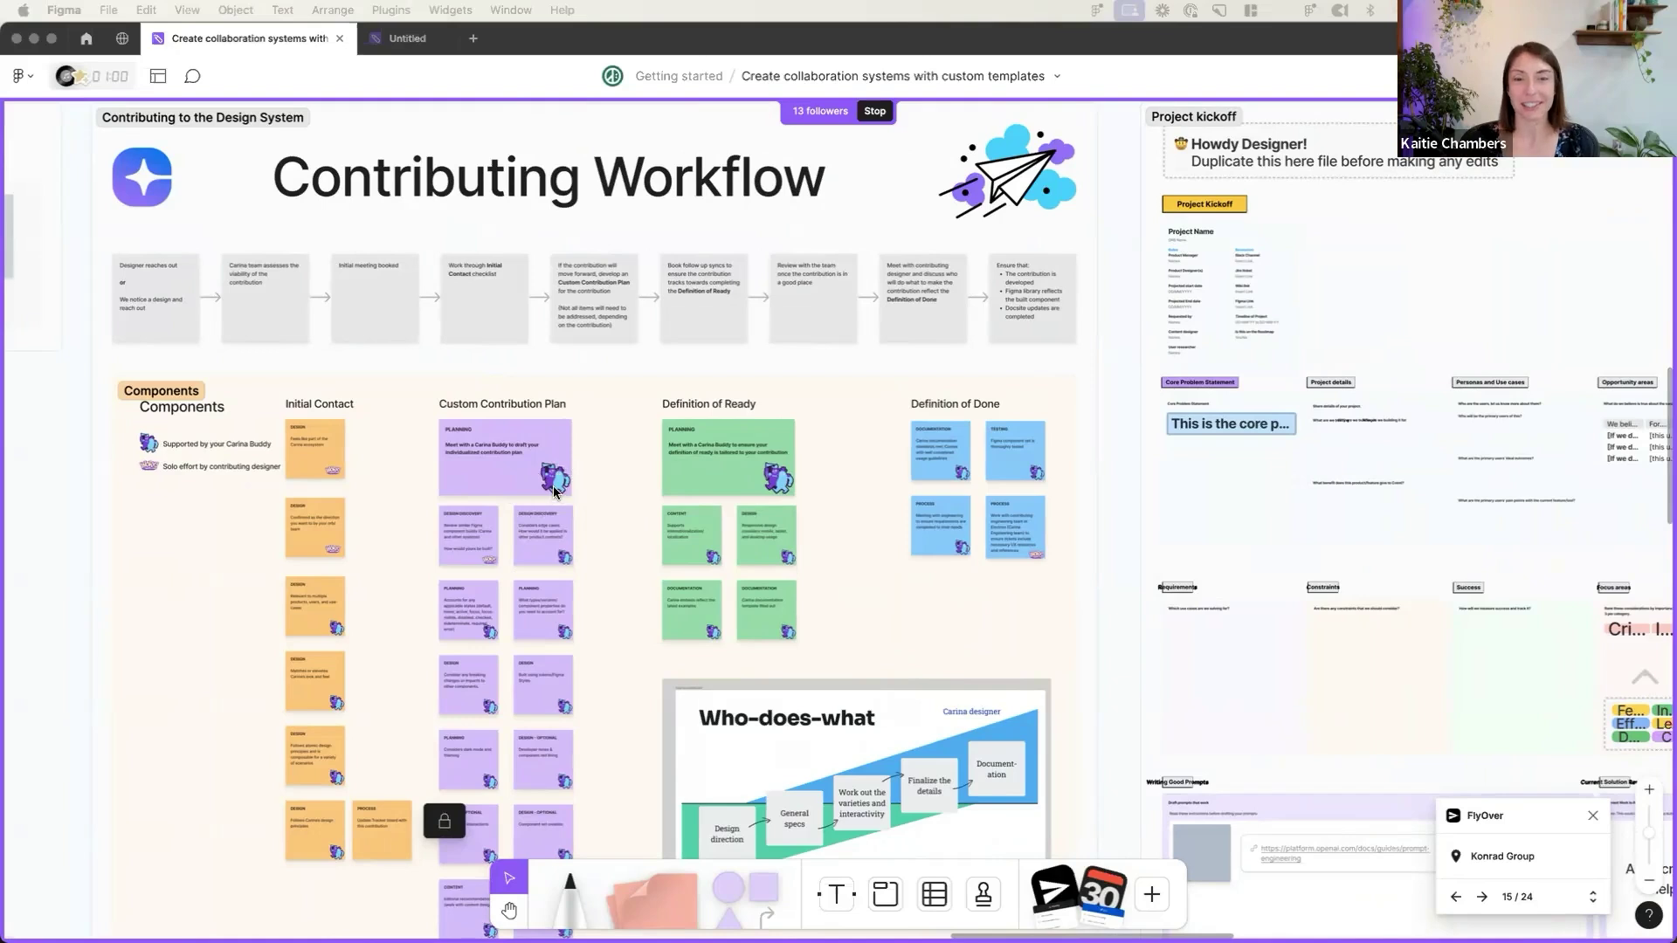
pyautogui.hscroll(3, 496, 635)
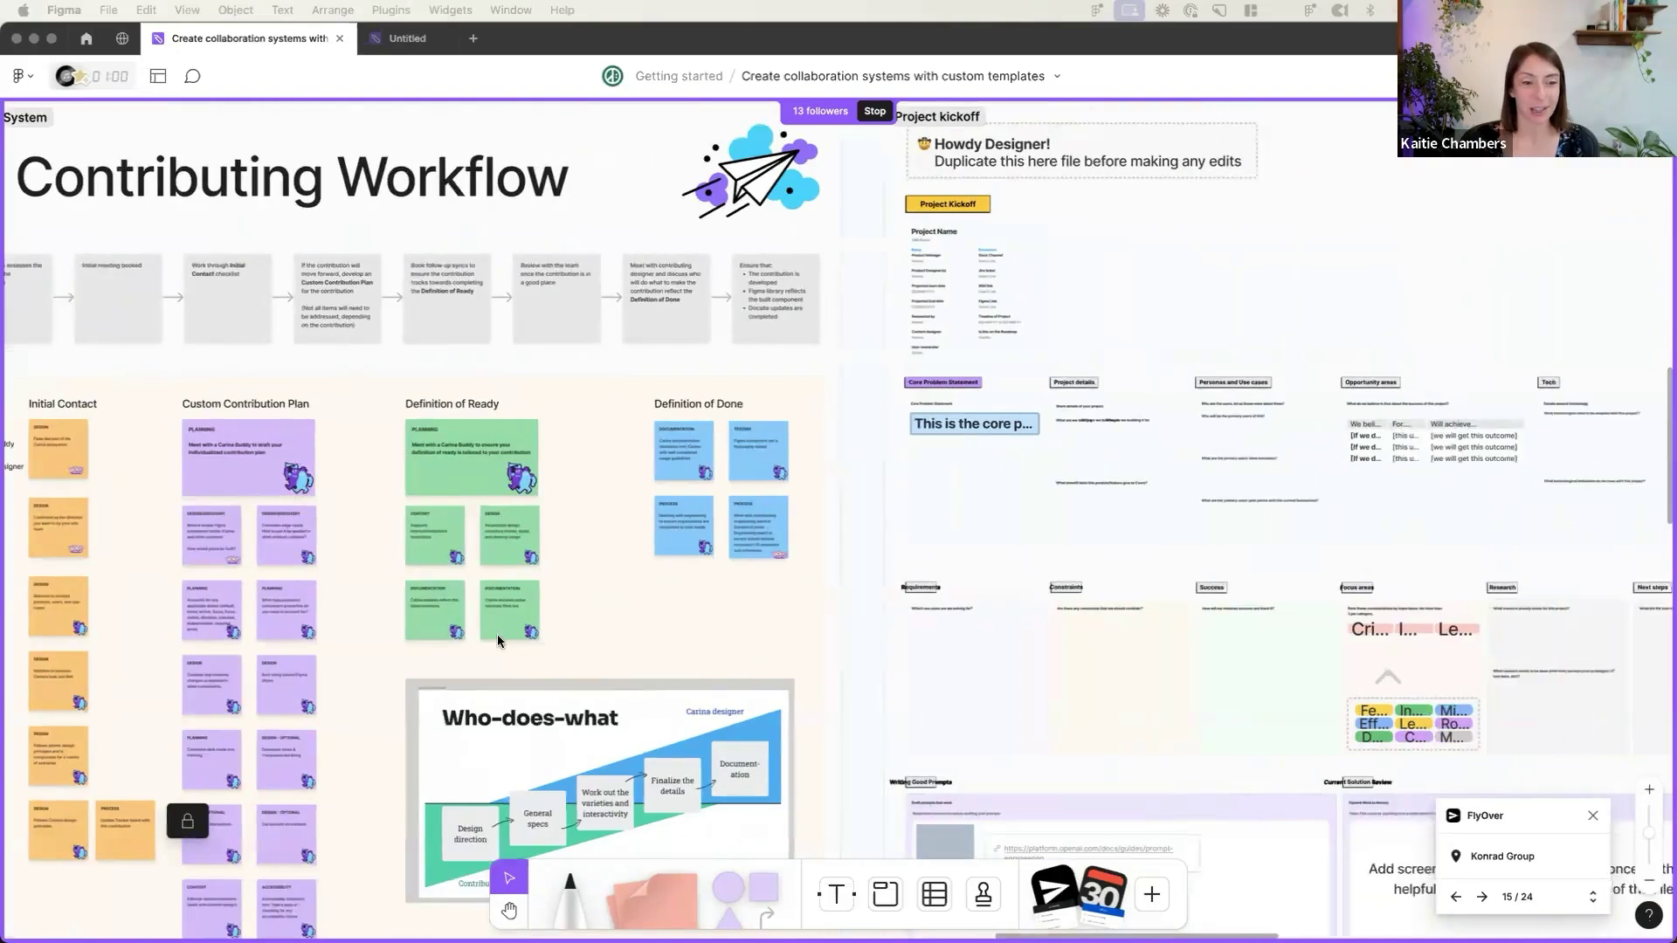
pyautogui.hscroll(-4, 496, 634)
pyautogui.hscroll(10, 630, 548)
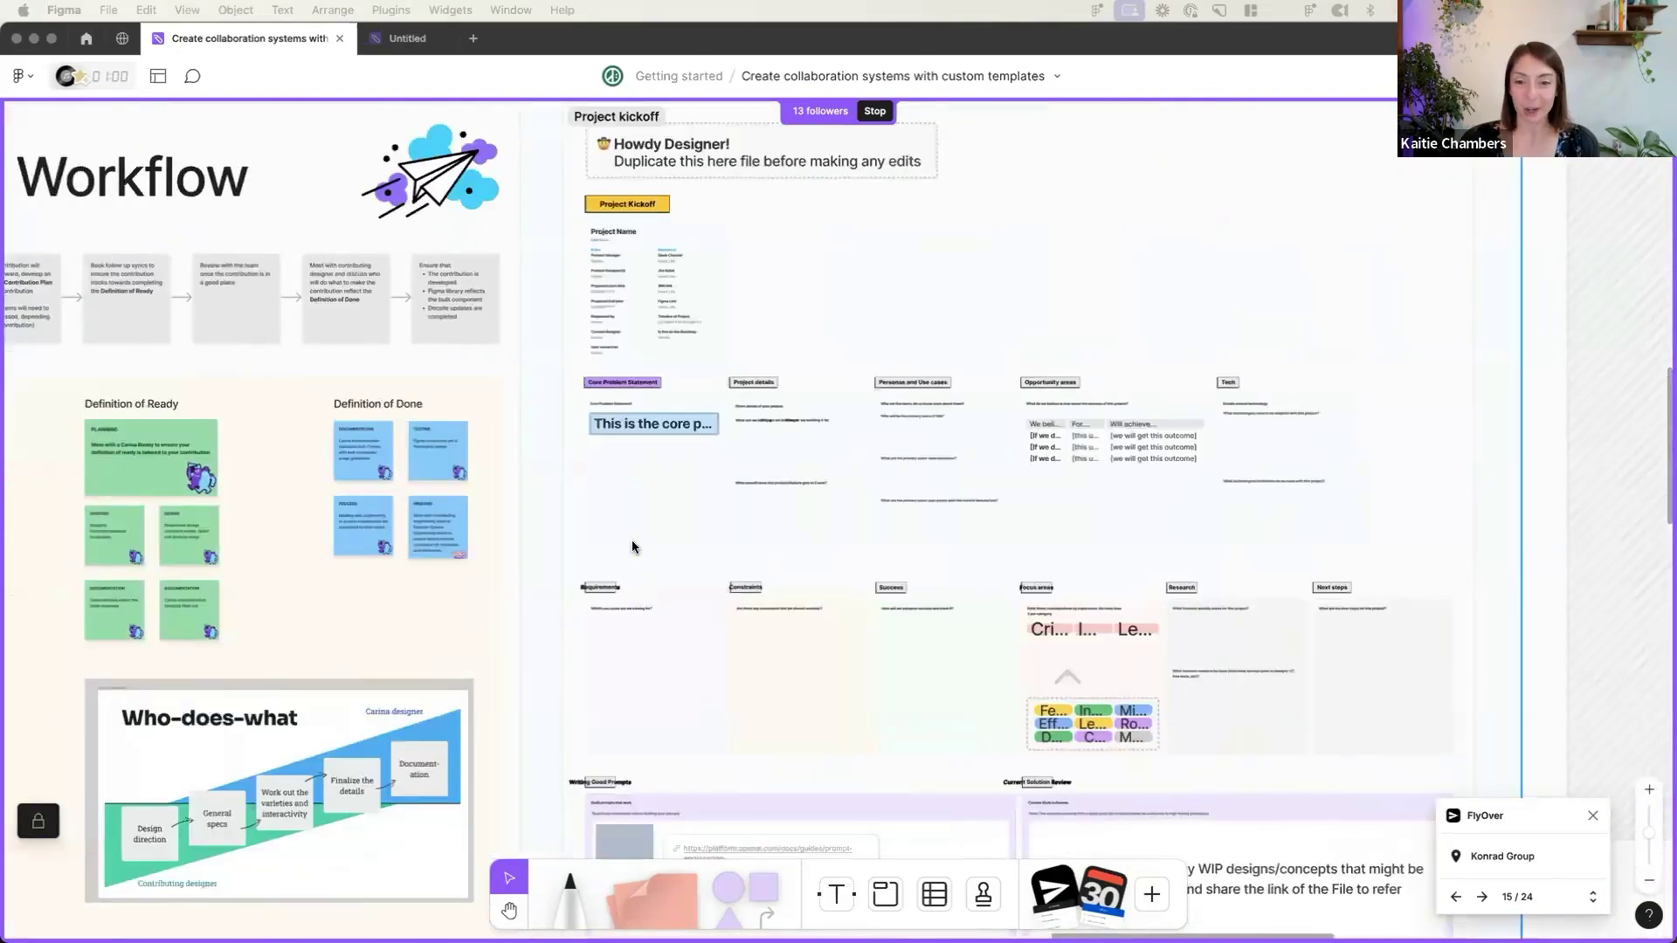
# - Reveal the hidden contents of the Turtle Inc section beside the CVENT section
pyautogui.hscroll(12, 631, 548)
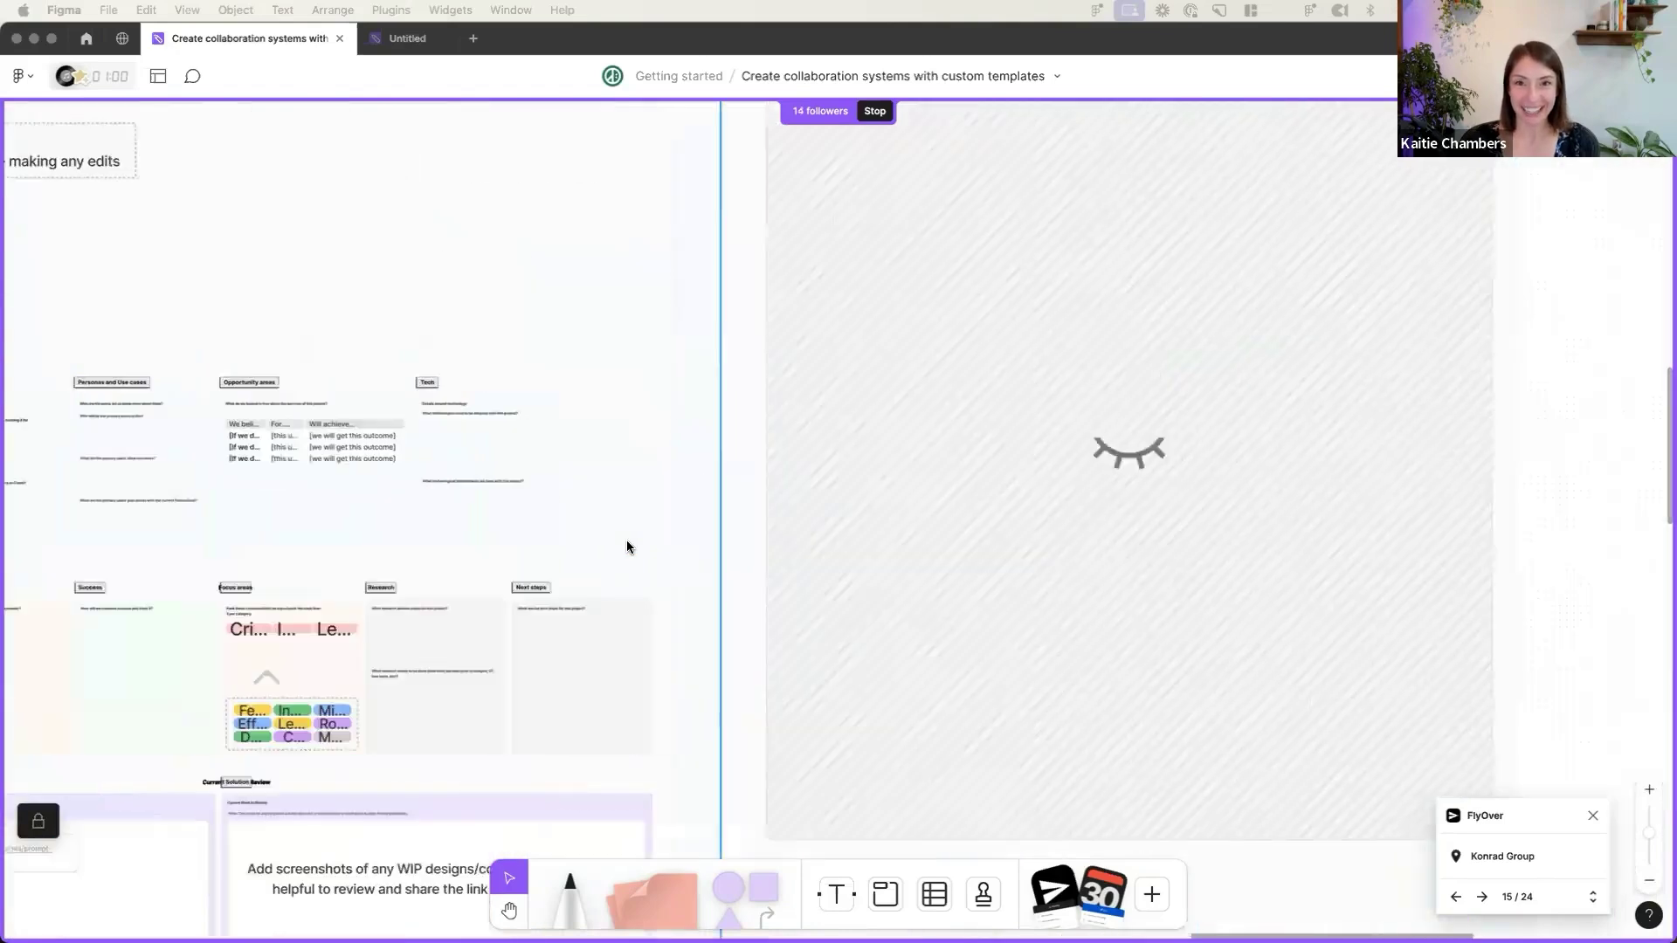
pyautogui.click(803, 493)
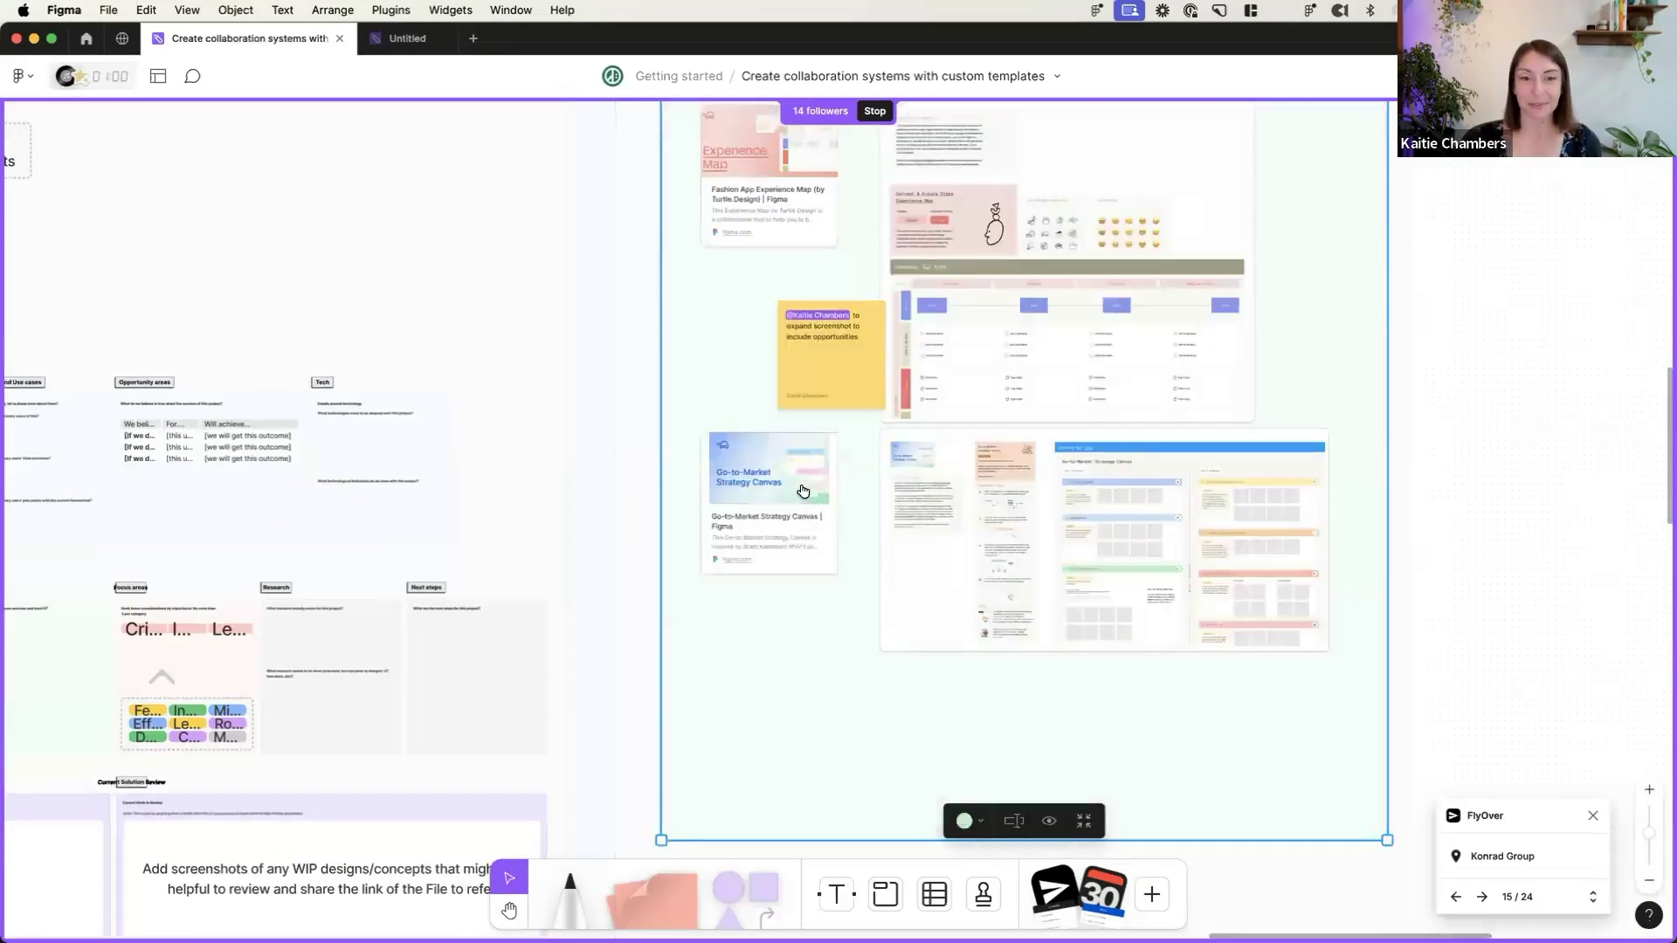
pyautogui.scroll(1, 860, 382)
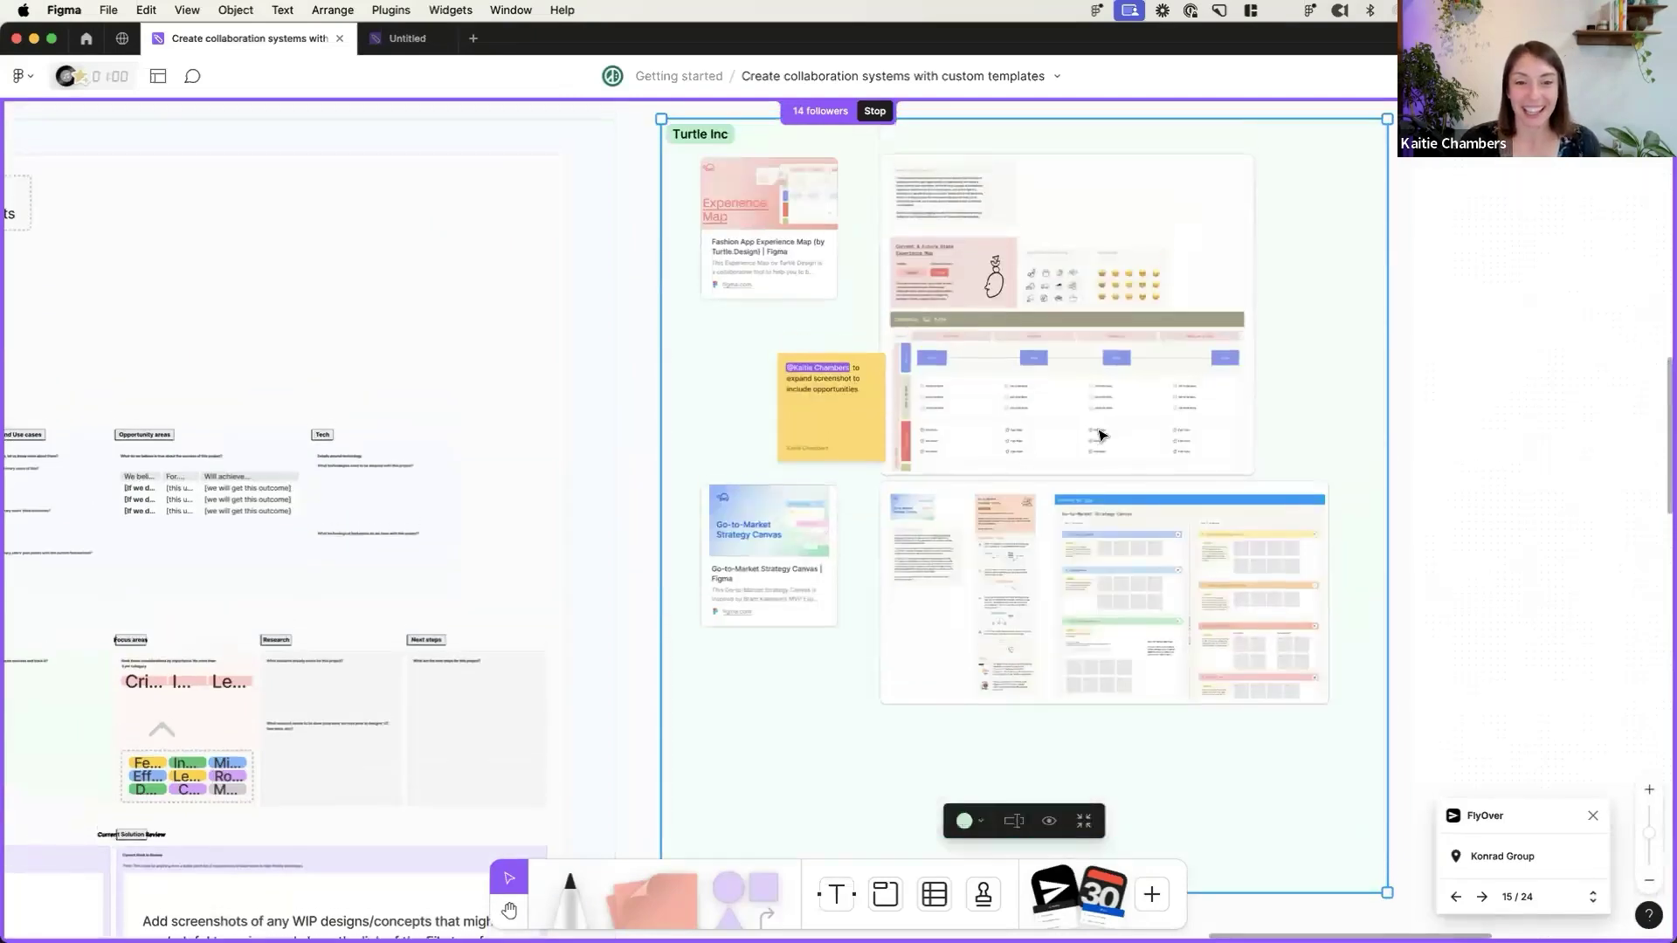
# - Delete the yellow sticky note about expanding the screenshot from the Turtle Inc section
pyautogui.scroll(2, 1097, 434)
pyautogui.click(846, 479)
pyautogui.press('Delete')
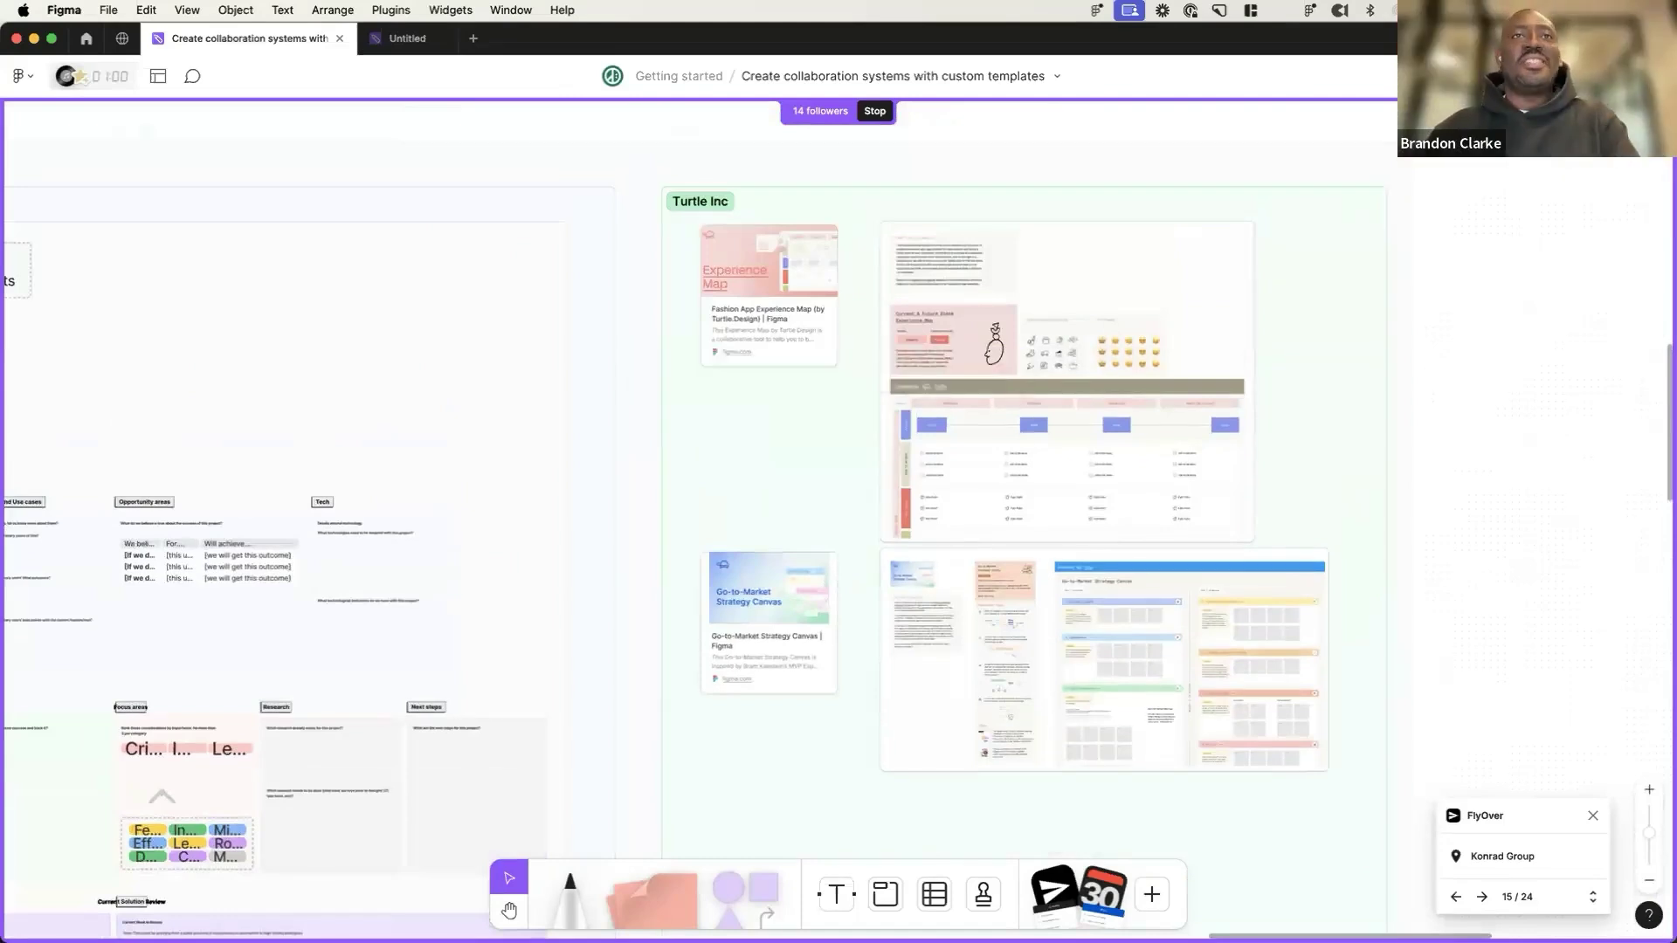
# - Check the participant list and examine Turtle Inc's Fashion App Experience Map and Go-to-Market Strategy Canvas templates
pyautogui.click(1537, 76)
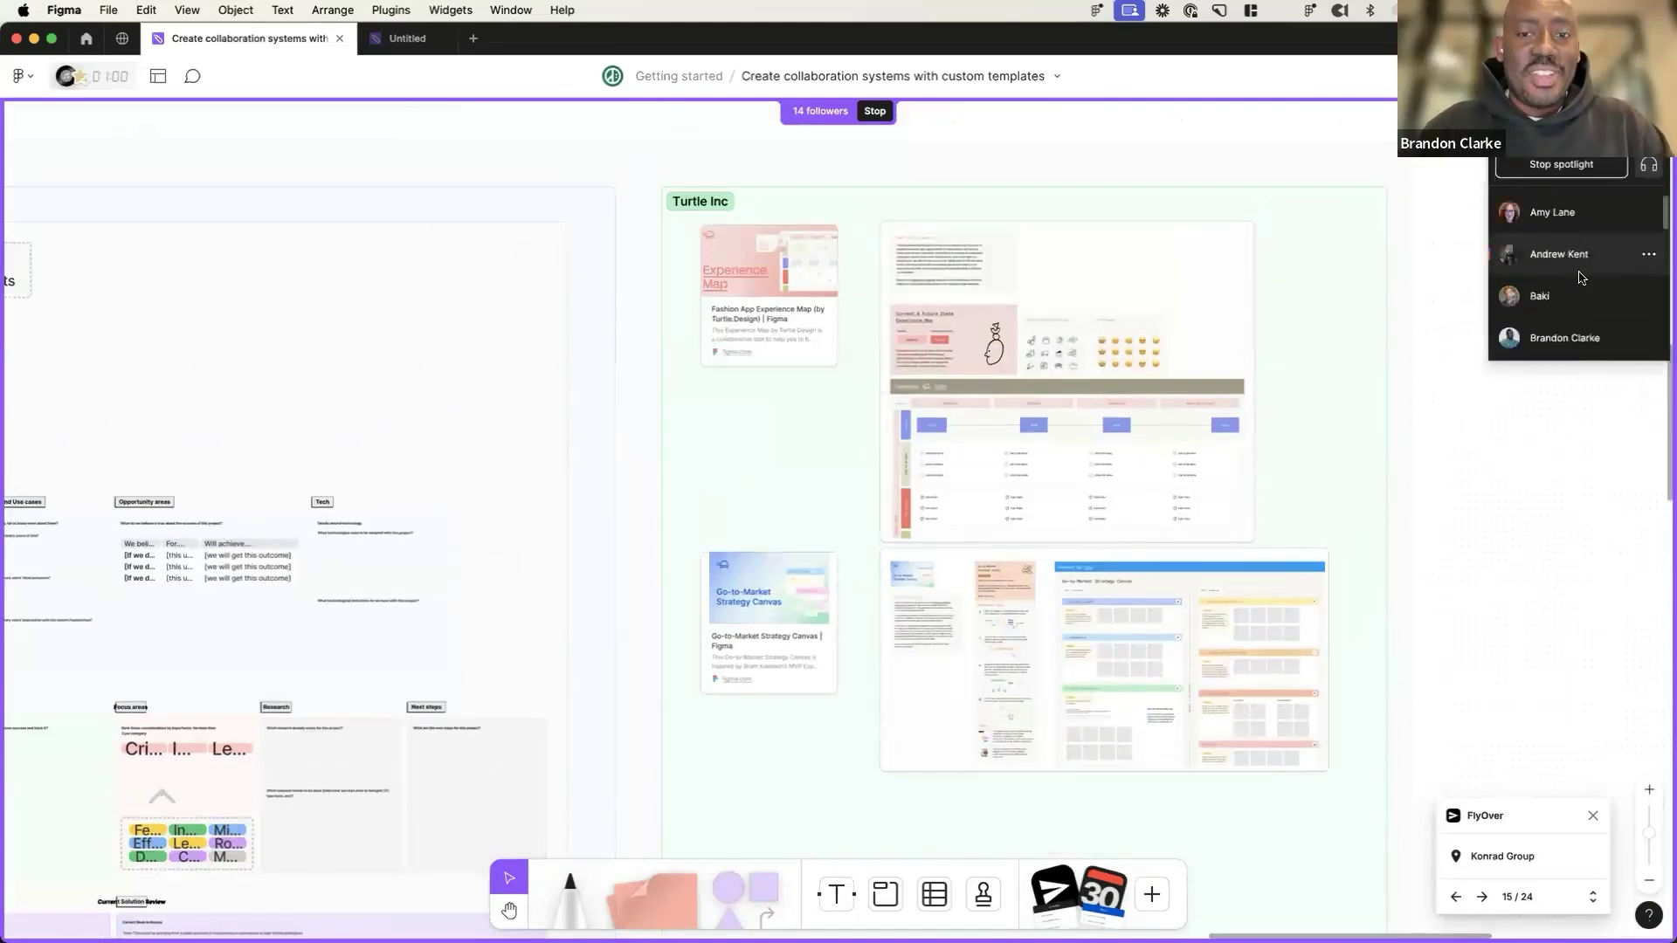
pyautogui.scroll(-3, 863, 463)
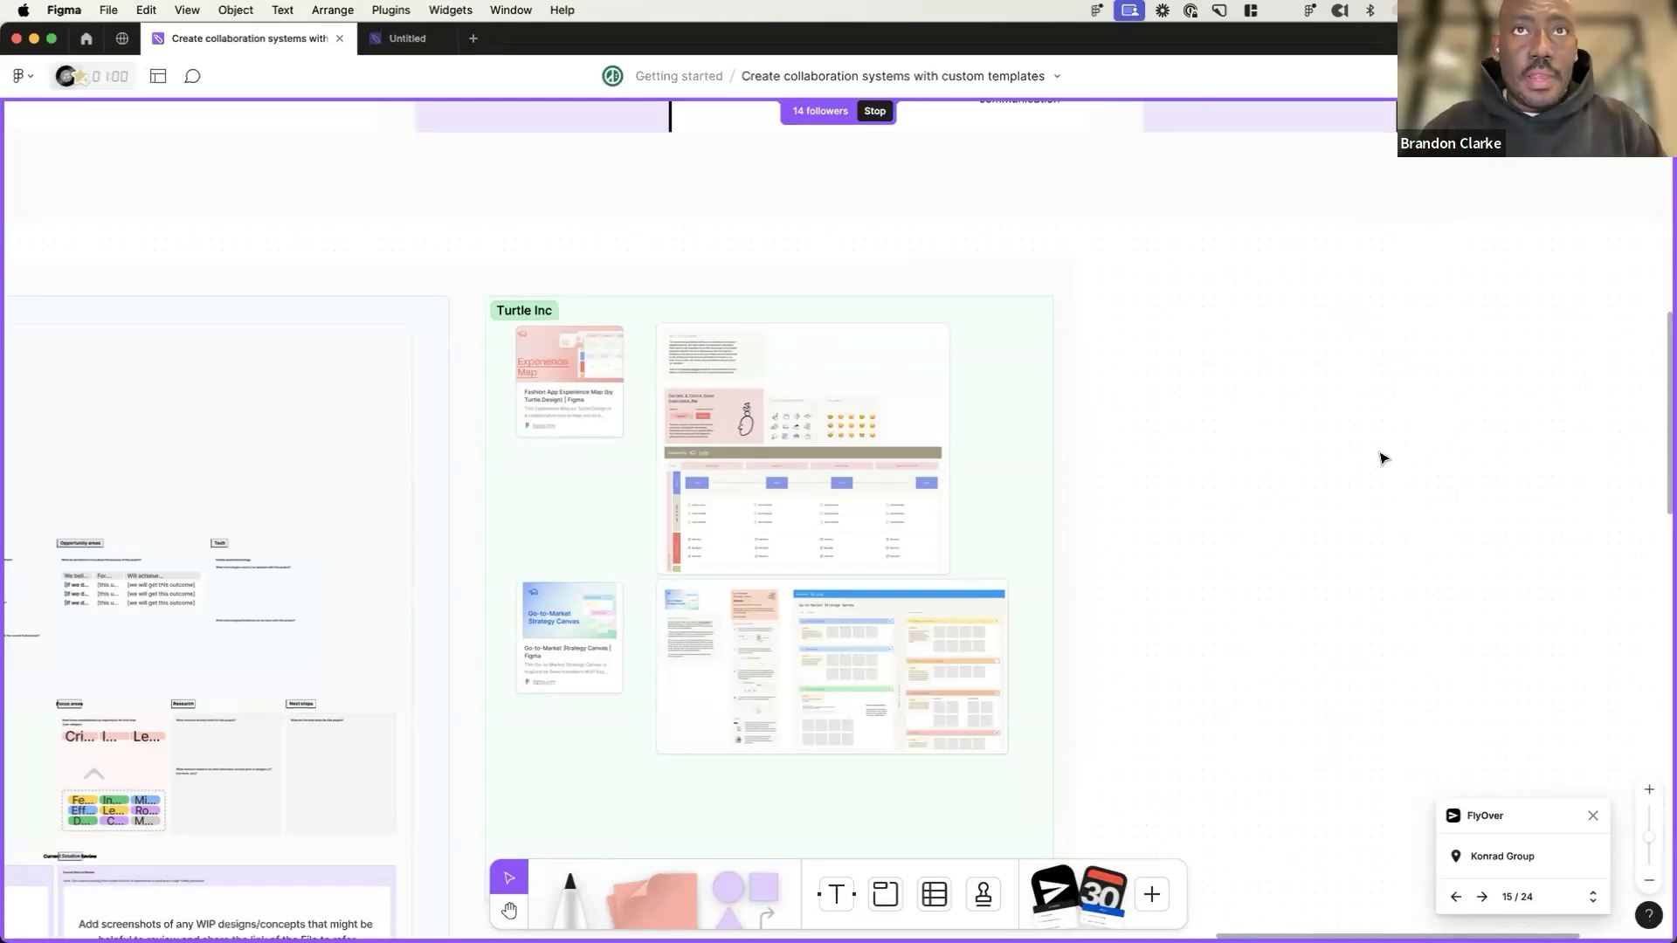
pyautogui.scroll(3, 1383, 459)
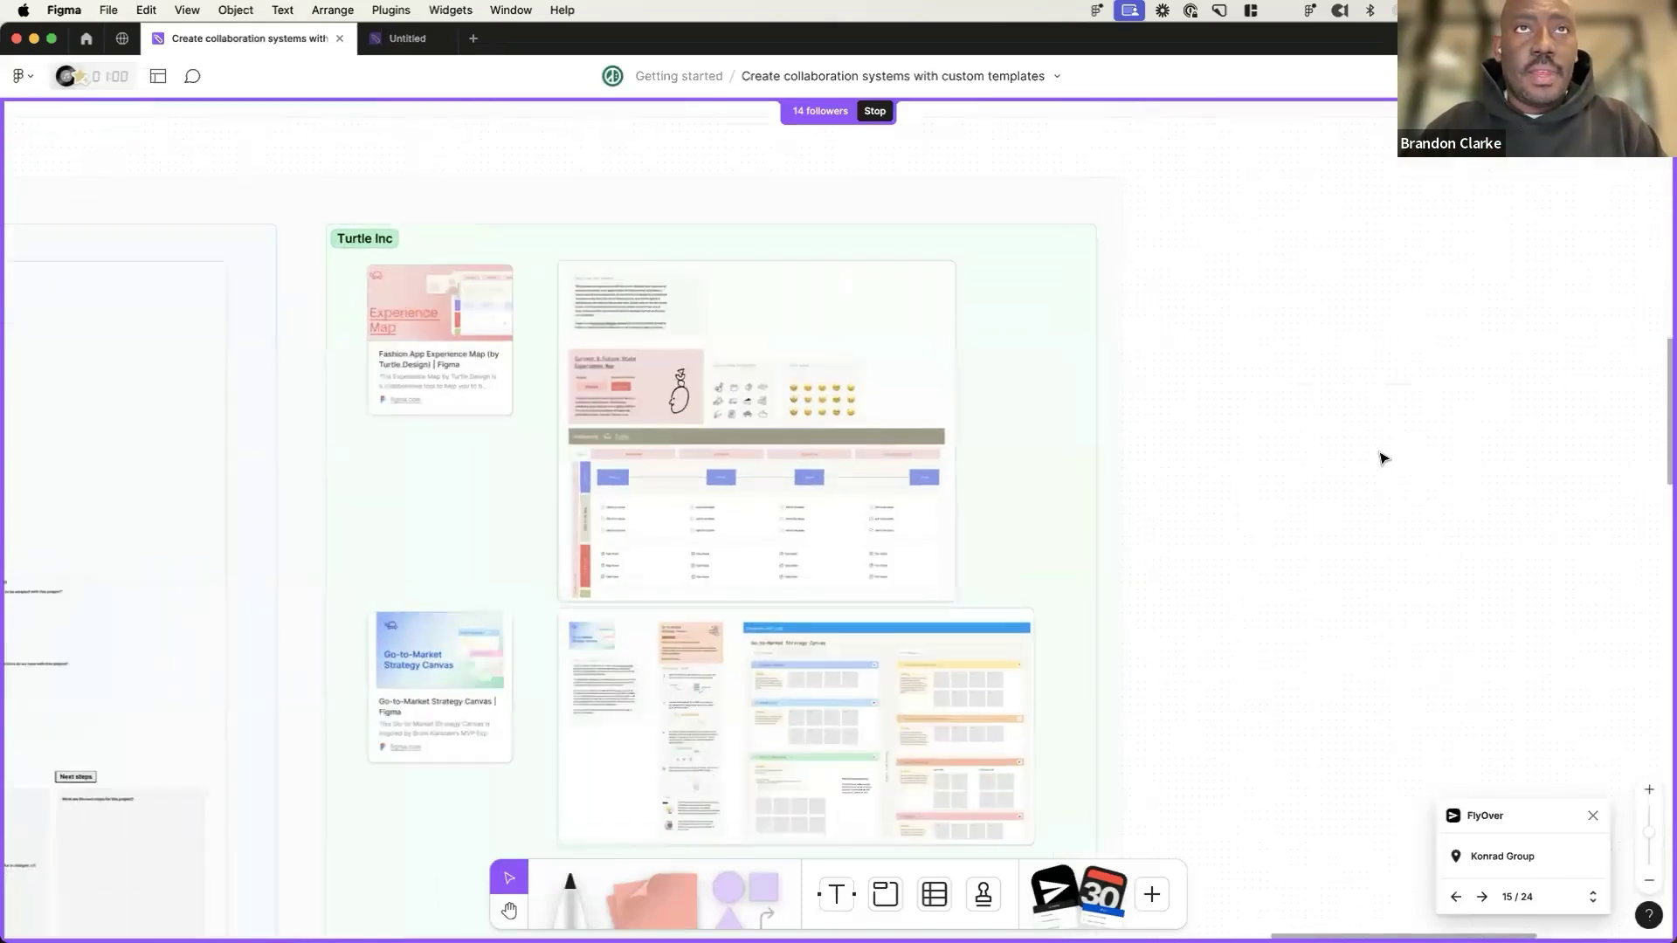
pyautogui.scroll(-1, 1383, 458)
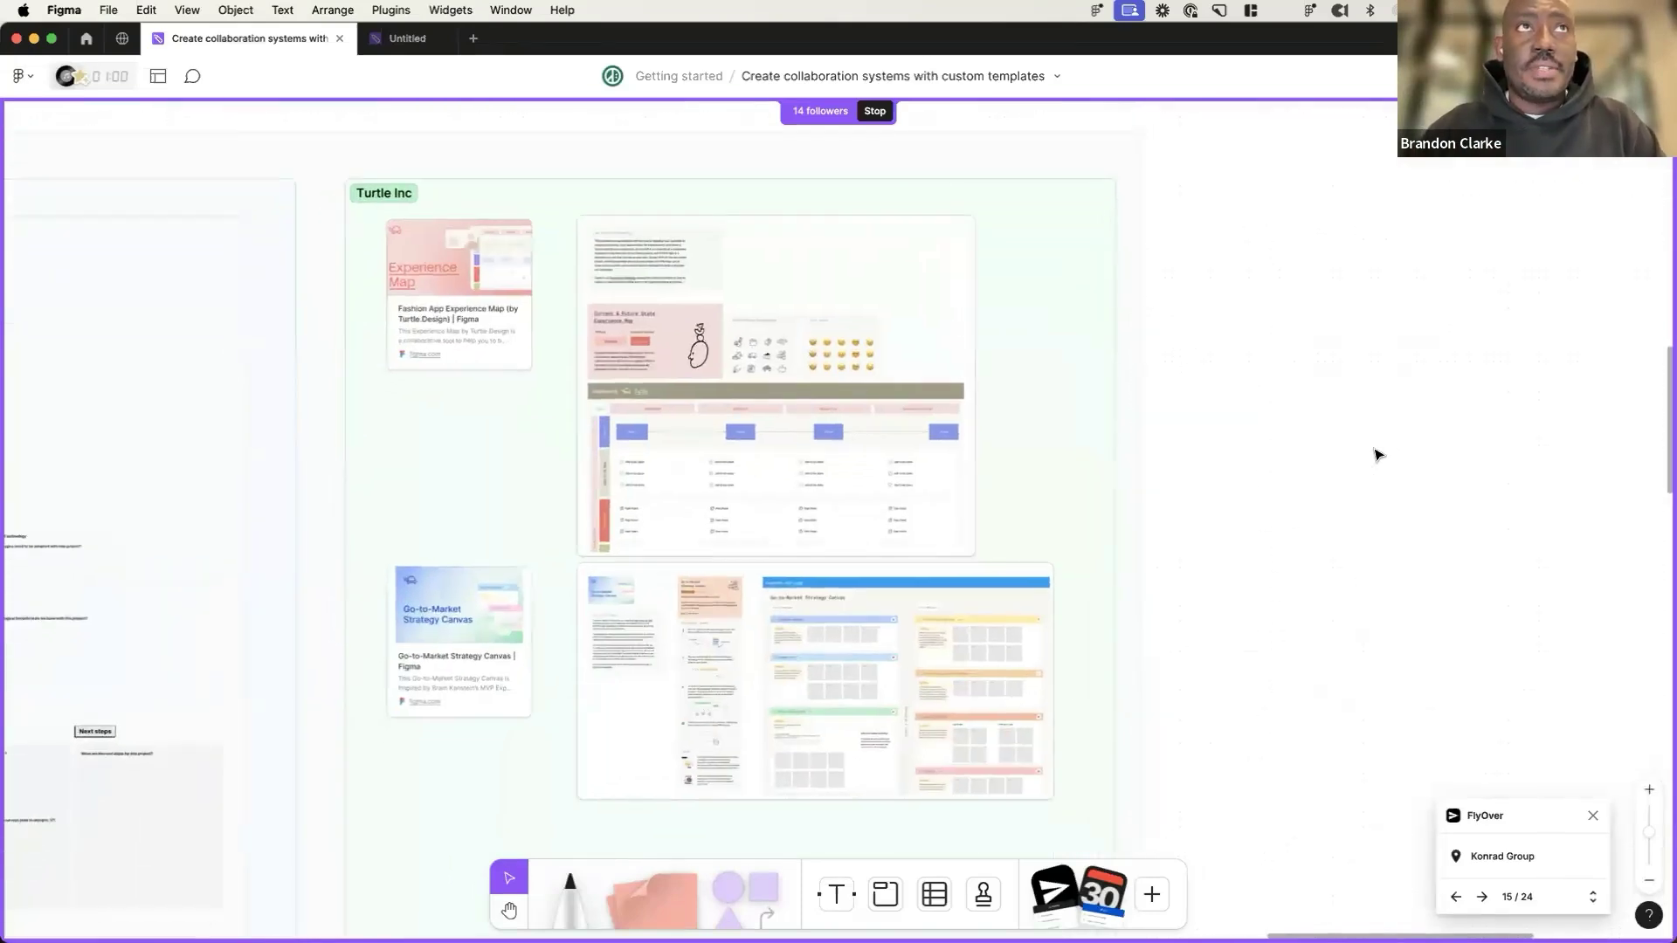
pyautogui.scroll(3, 1380, 457)
pyautogui.scroll(2, 1377, 455)
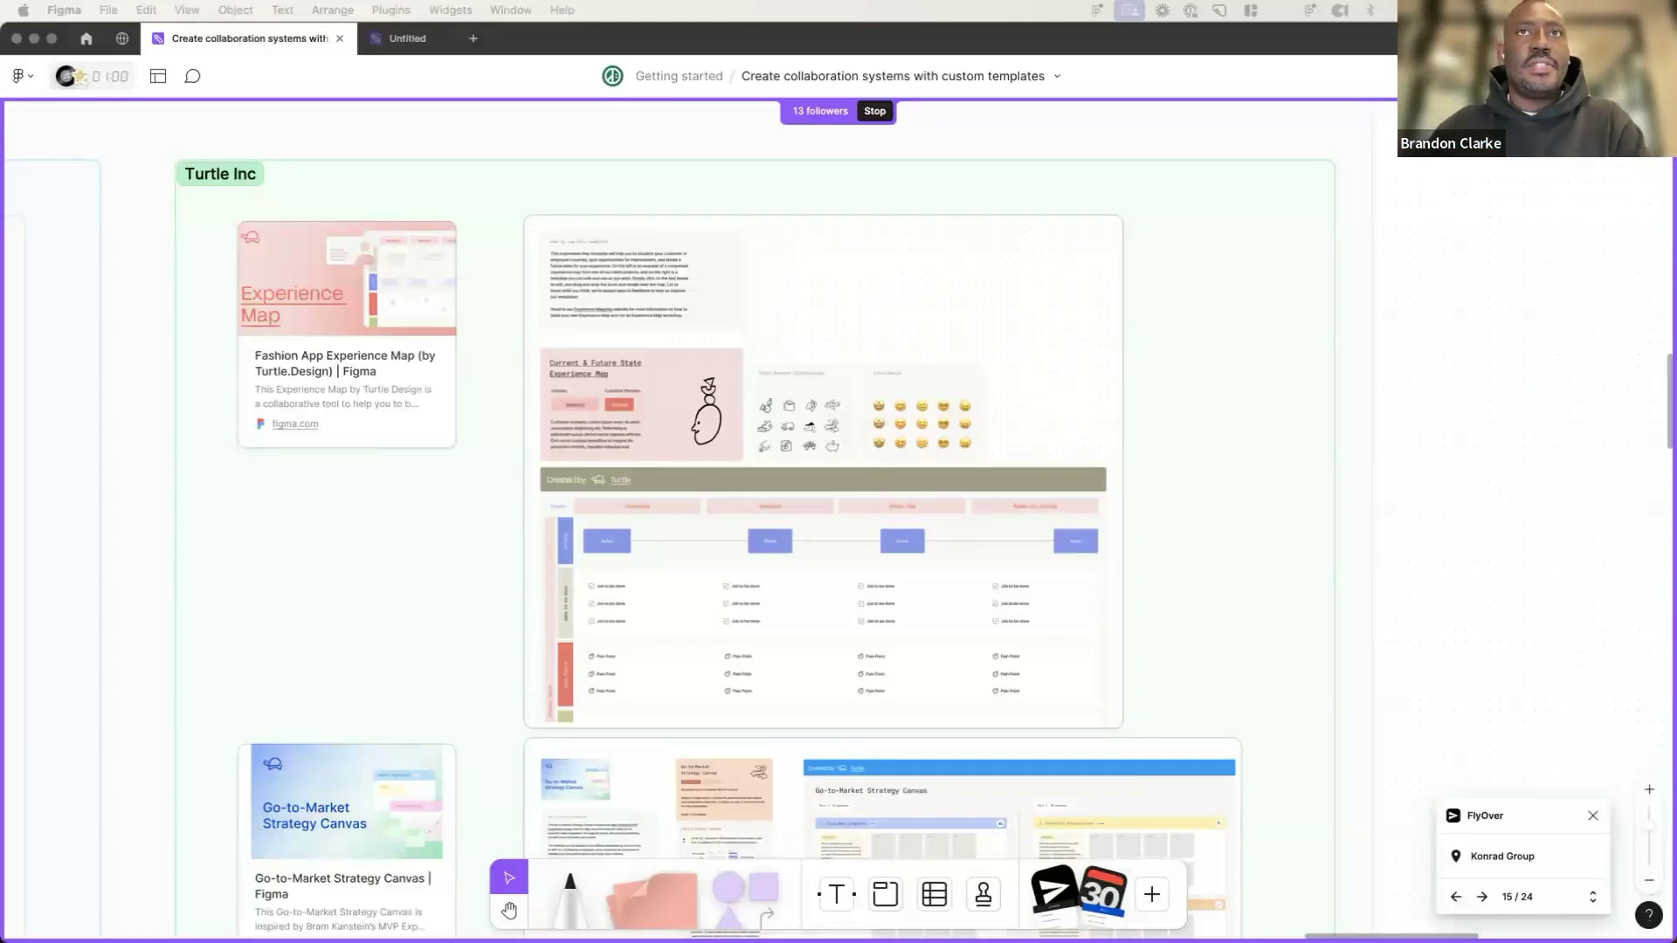
pyautogui.scroll(-1, 671, 543)
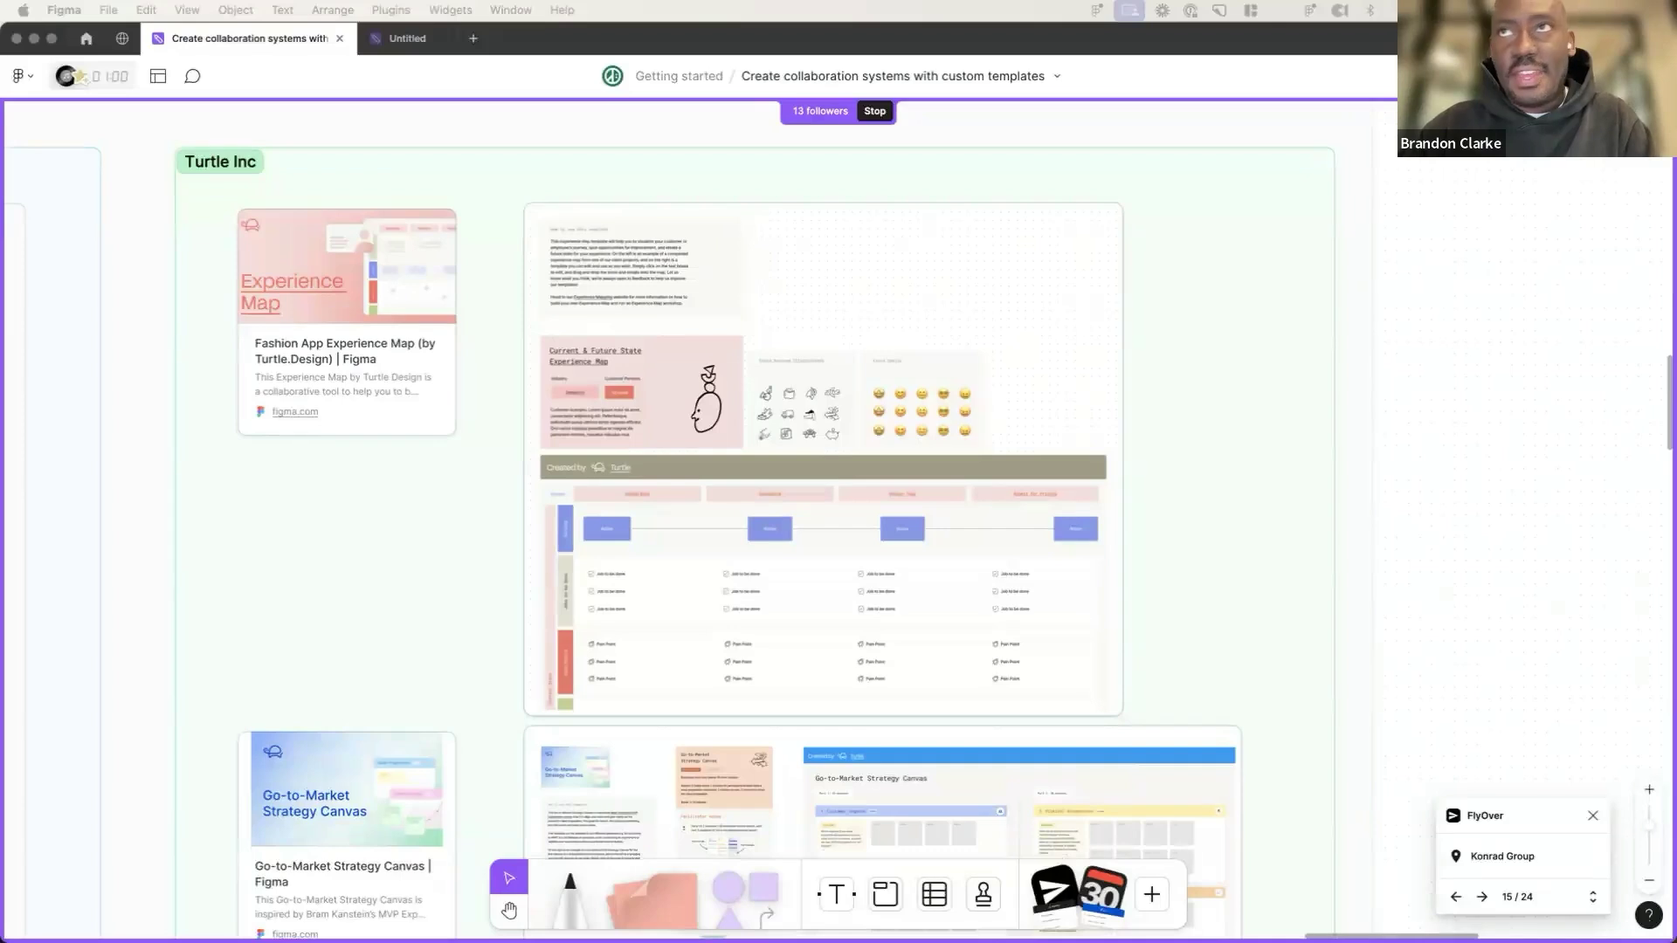
pyautogui.scroll(2, 716, 440)
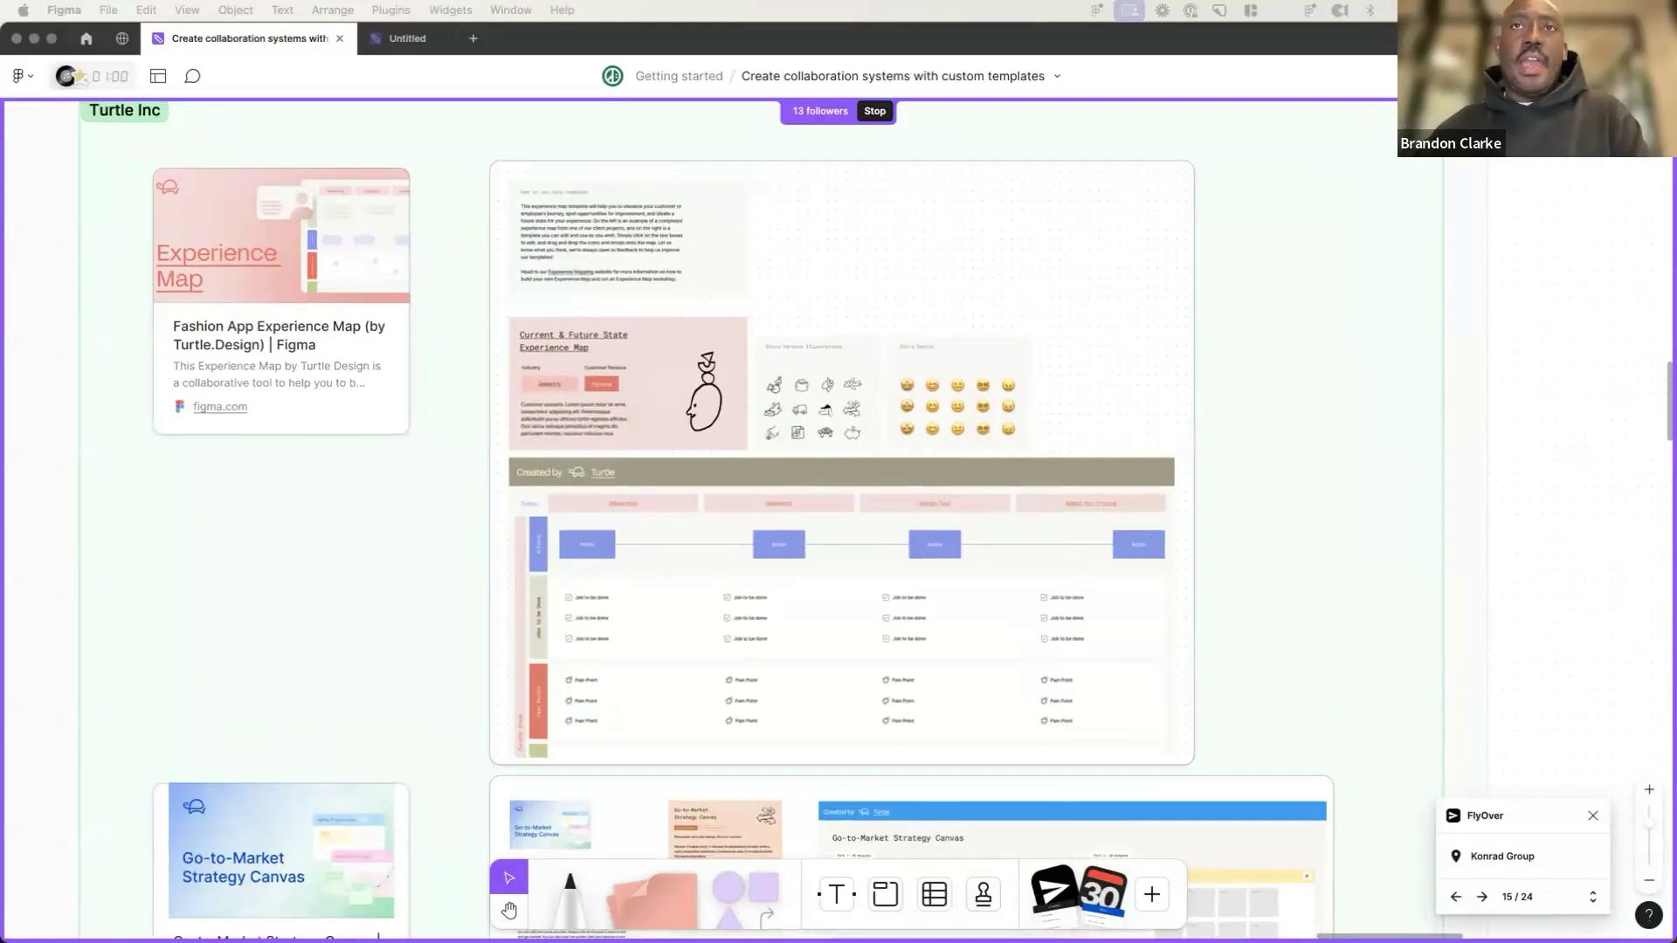
pyautogui.scroll(-1, 676, 505)
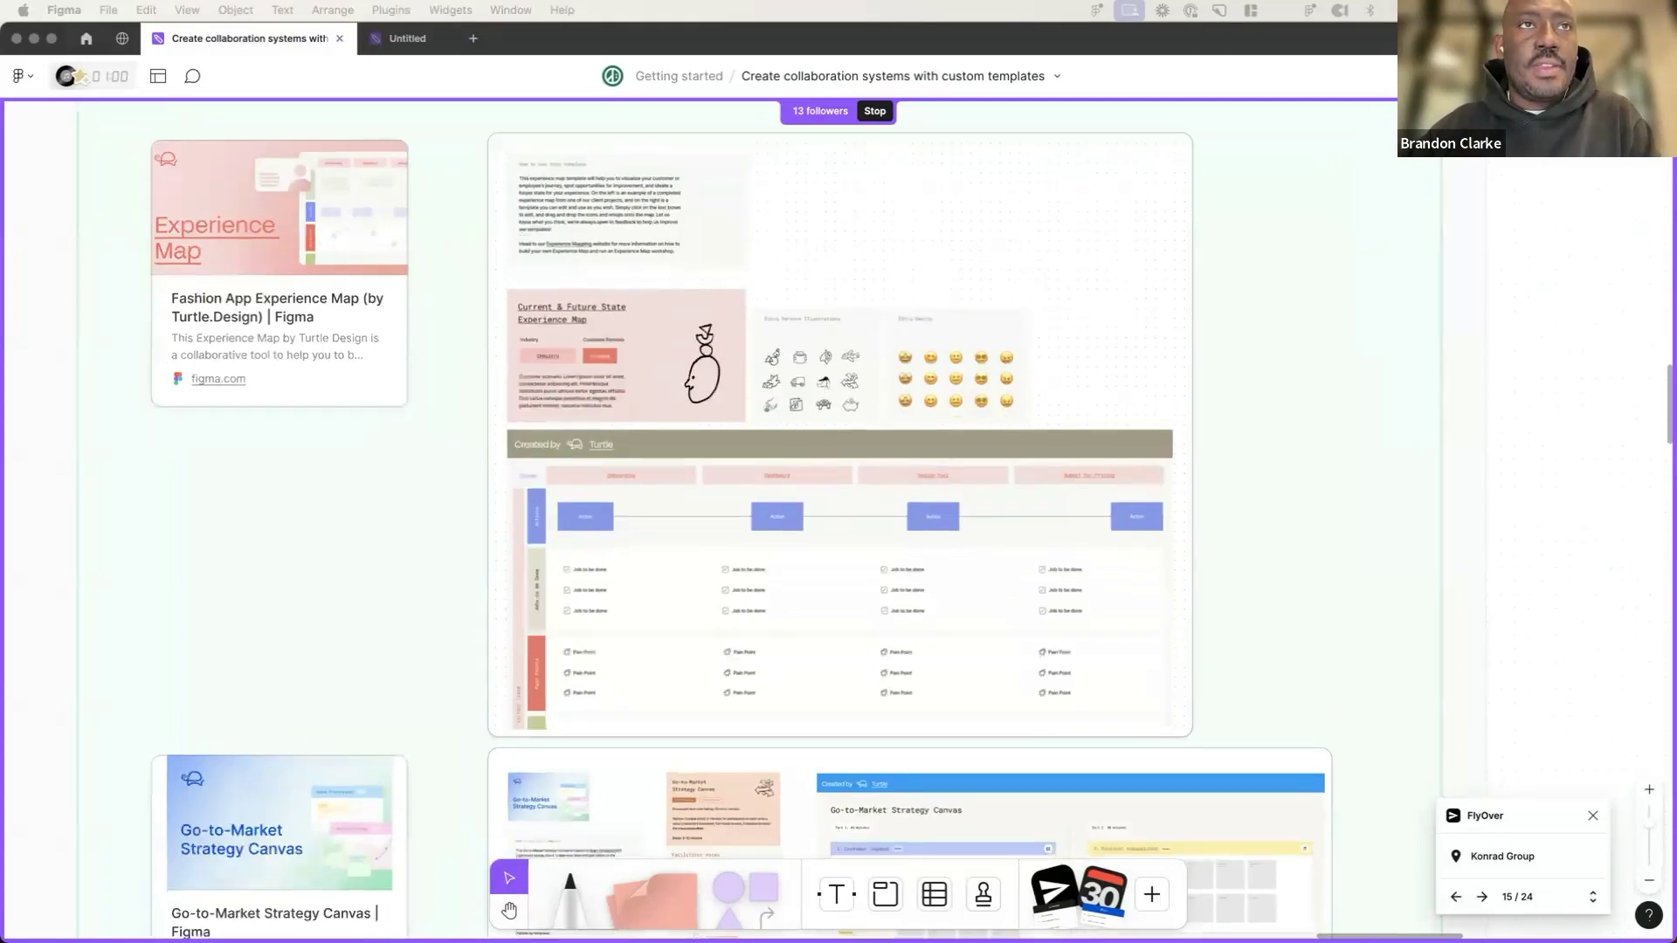
# - Examine the Current & Future State Experience Map template in the Turtle Inc section
pyautogui.scroll(3, 677, 505)
pyautogui.scroll(-1, 1318, 802)
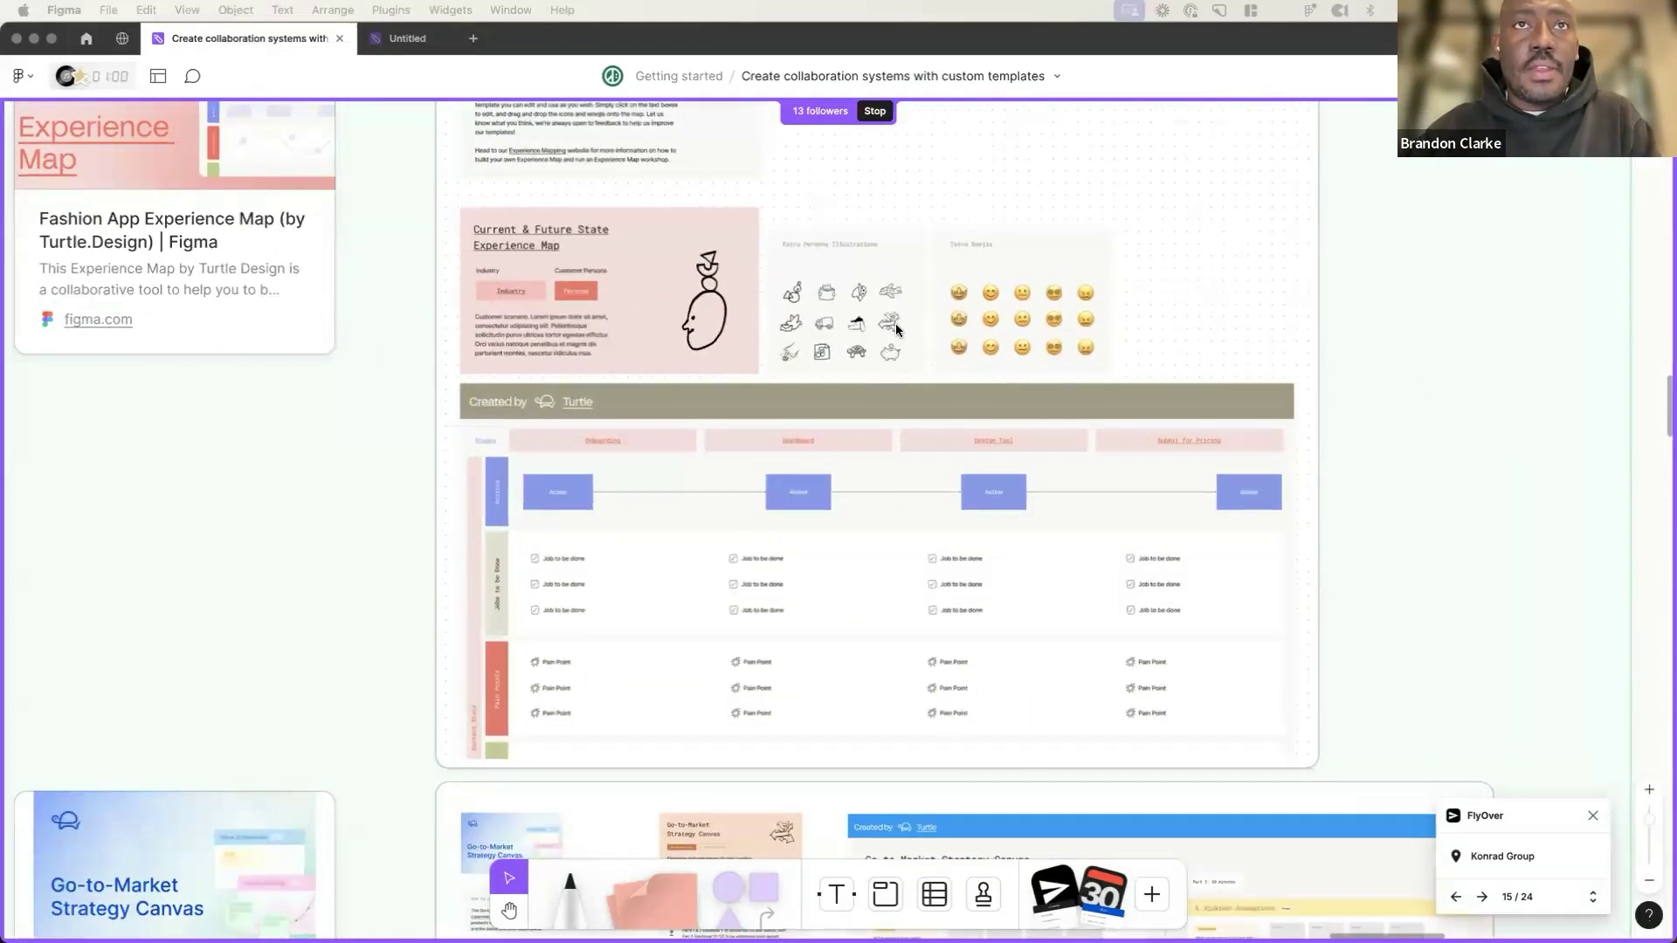
pyautogui.scroll(-1, 760, 323)
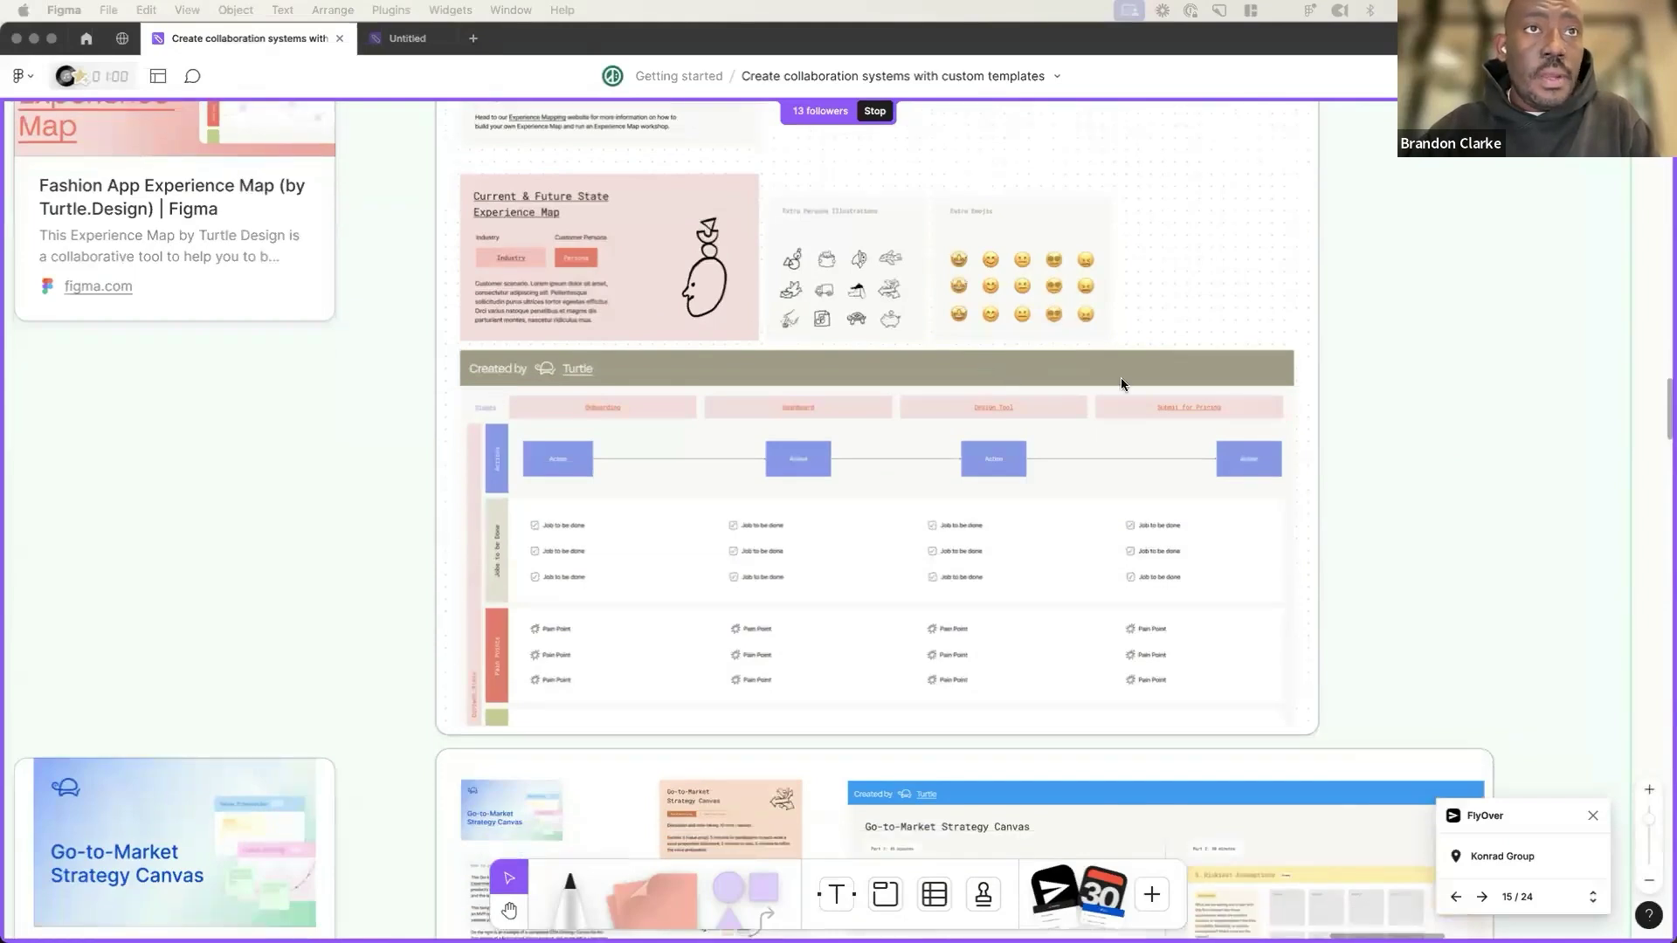
pyautogui.scroll(-1, 755, 520)
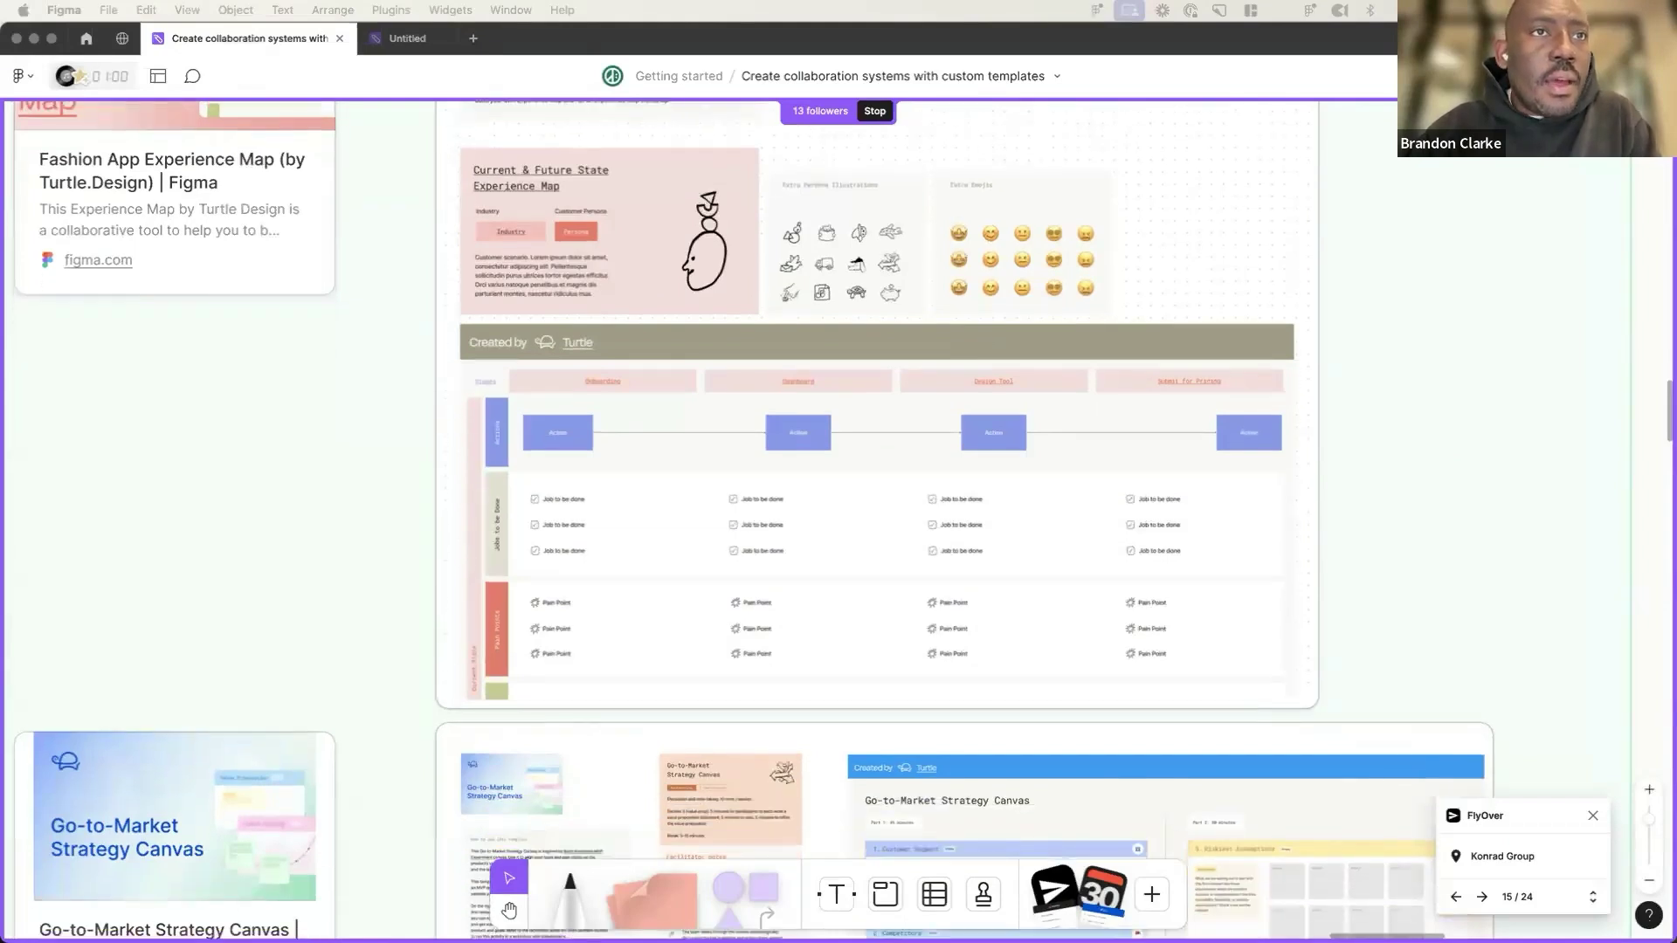
pyautogui.scroll(-1, 838, 520)
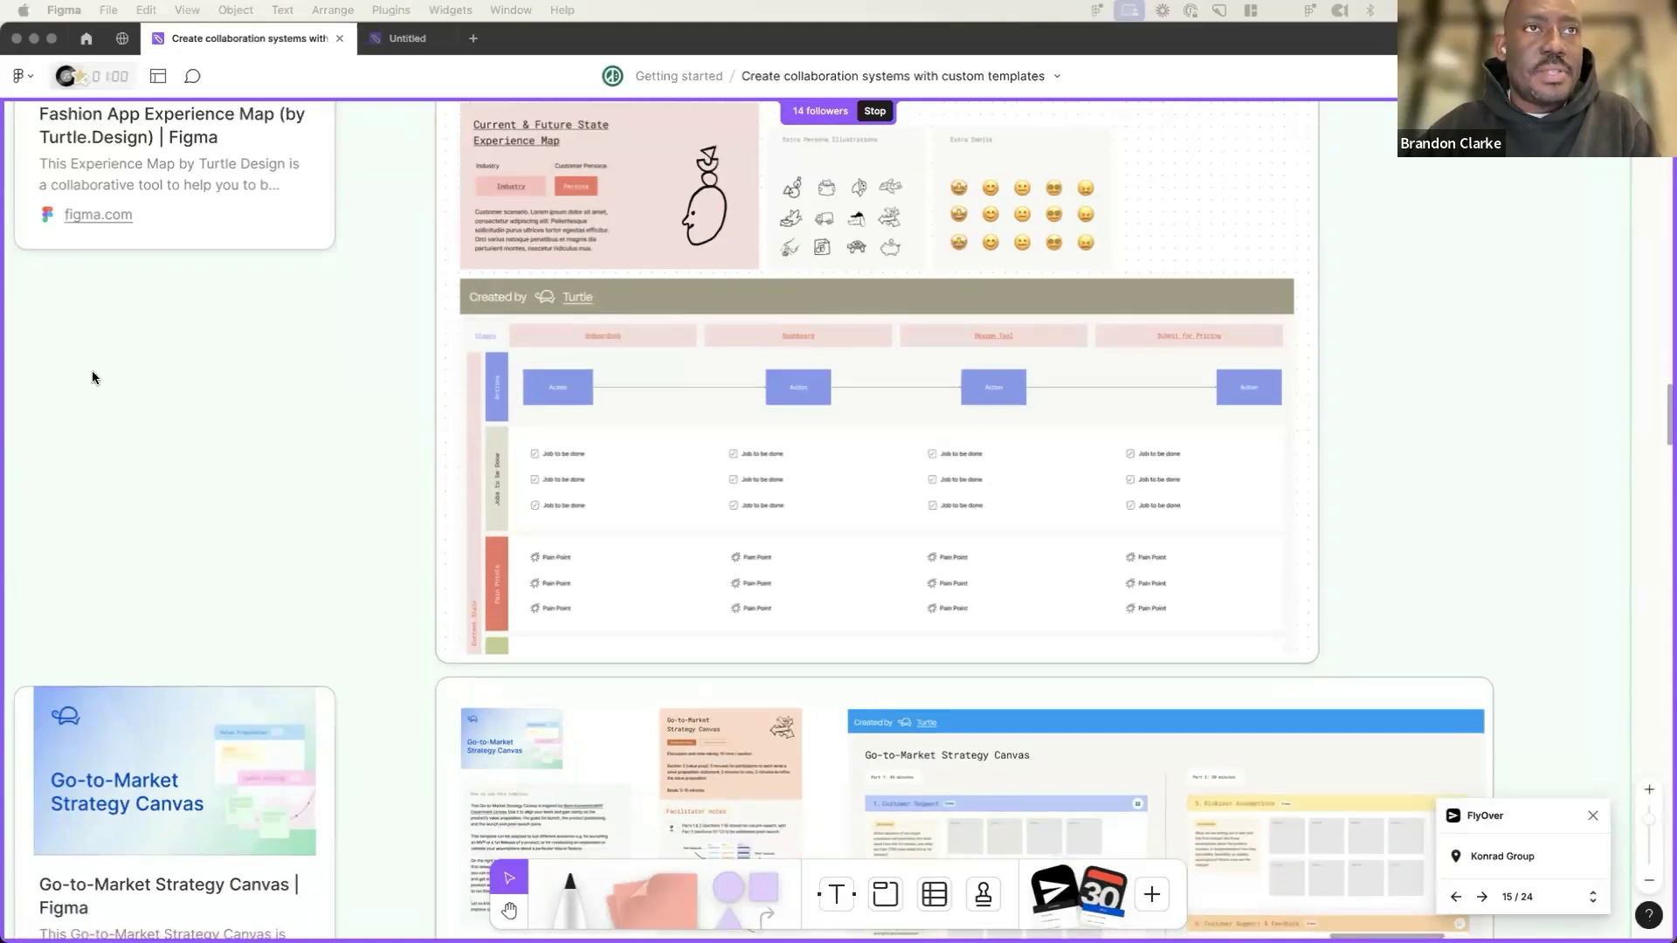
pyautogui.scroll(-1, 535, 559)
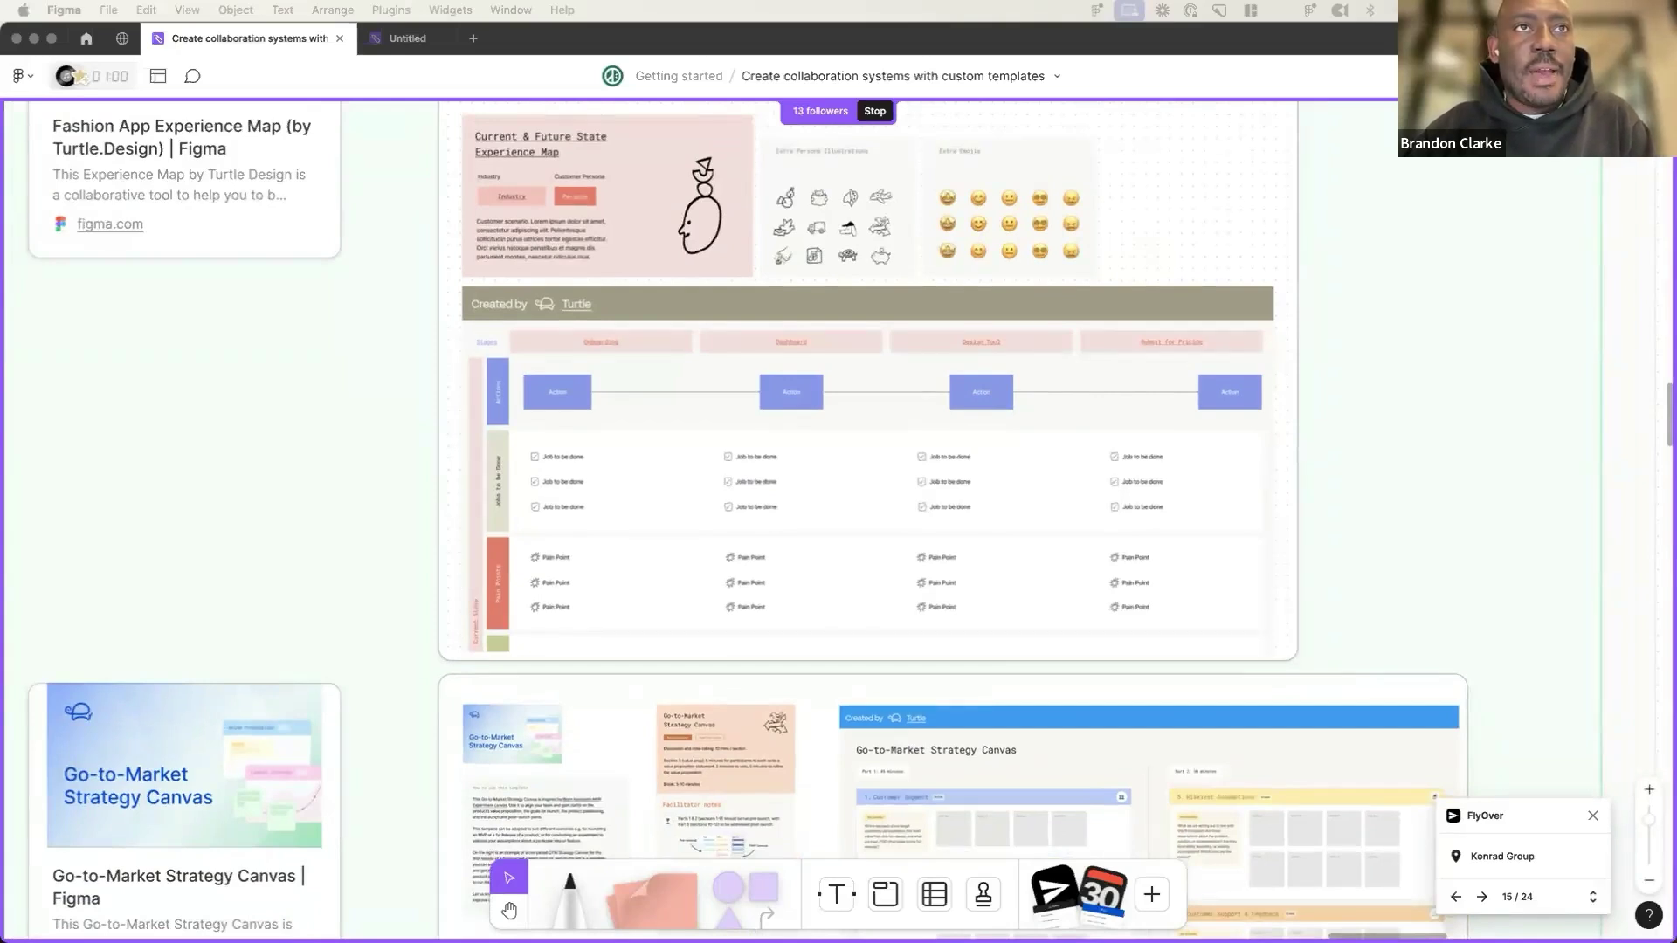
pyautogui.hscroll(1, 977, 472)
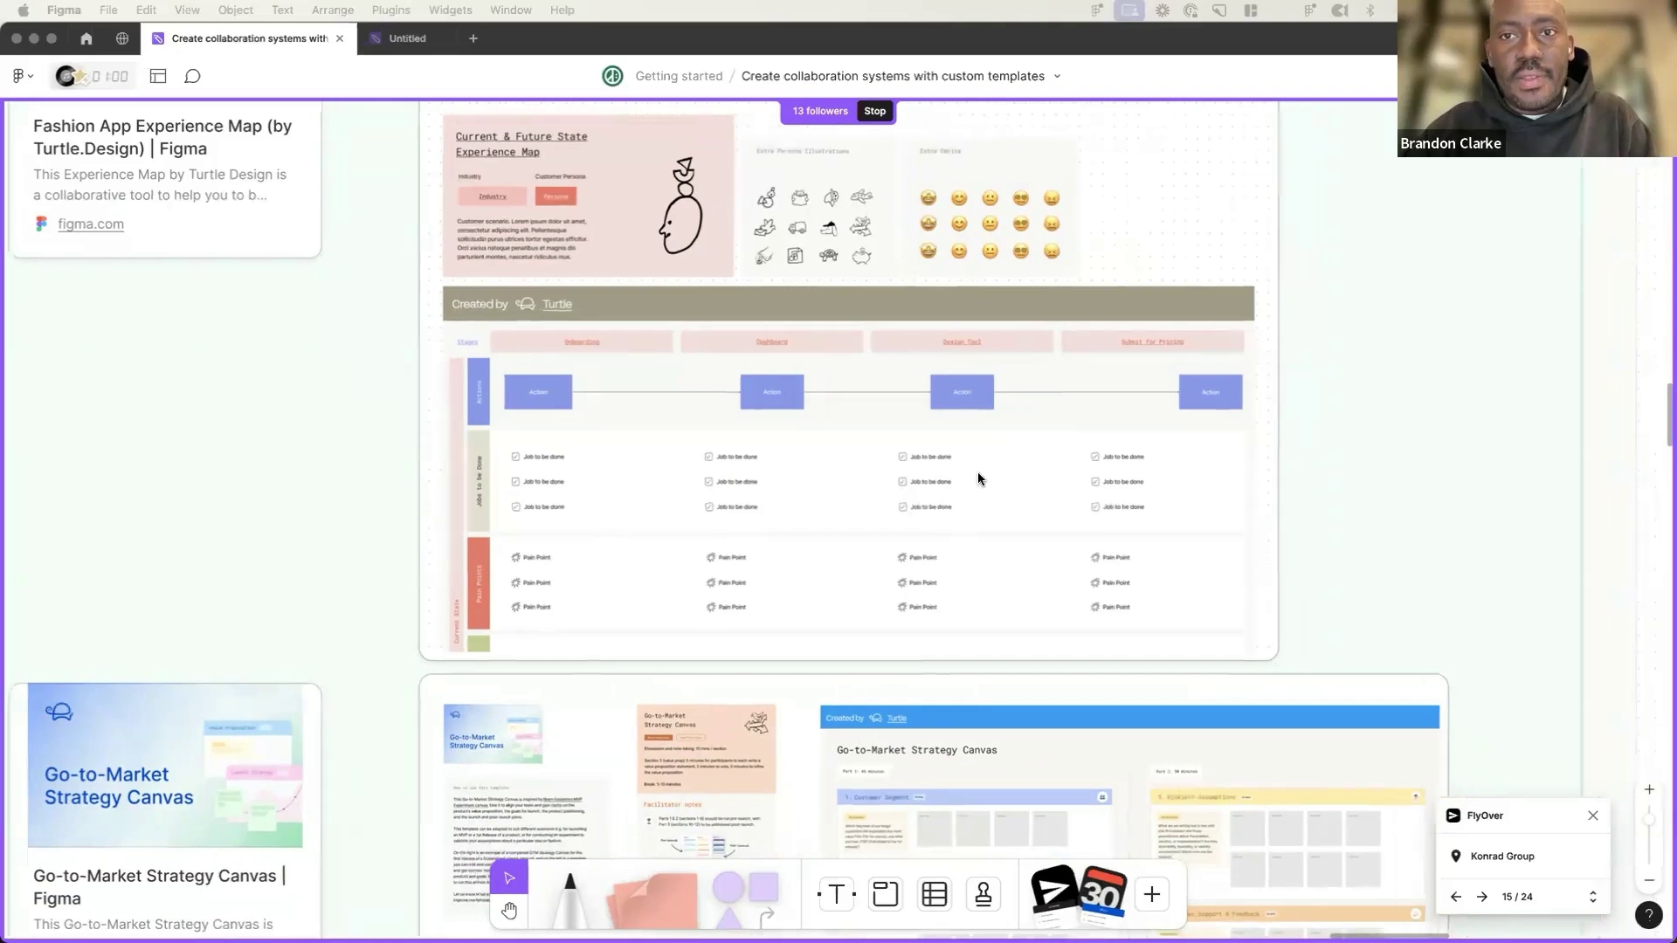
# - Add the completed Experience Map screenshot from the Desktop folder to the board beside the existing template image in the Turtle Inc section
pyautogui.scroll(-5, 977, 471)
pyautogui.hscroll(5, 978, 477)
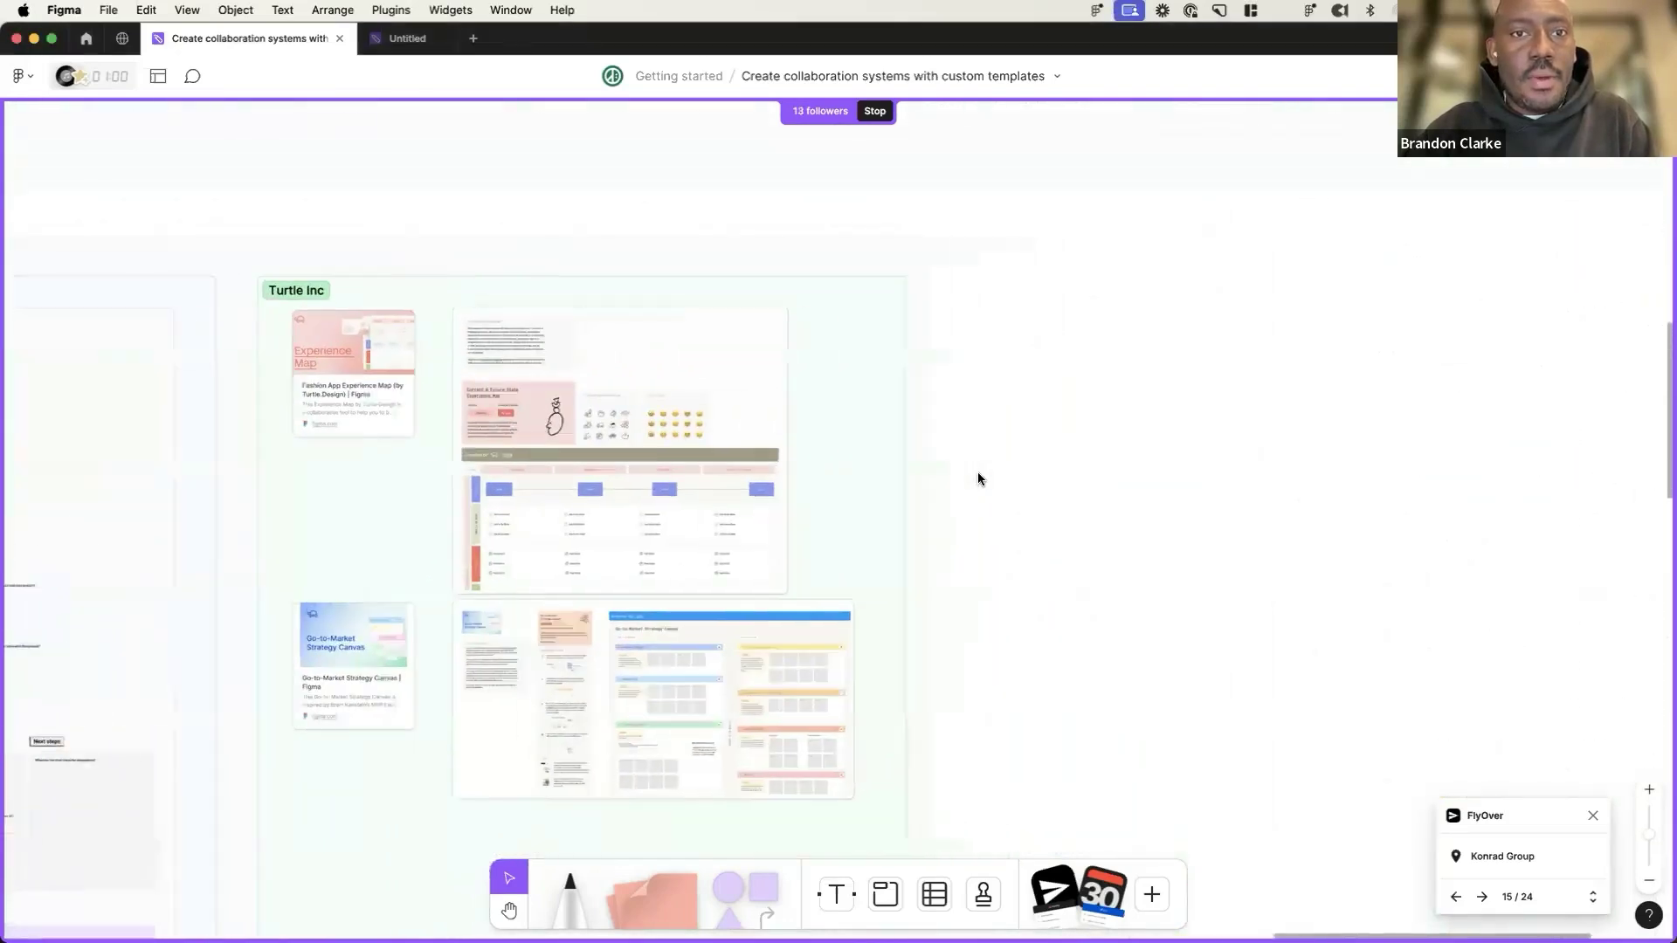
pyautogui.moveTo(619, 922)
pyautogui.click(507, 917)
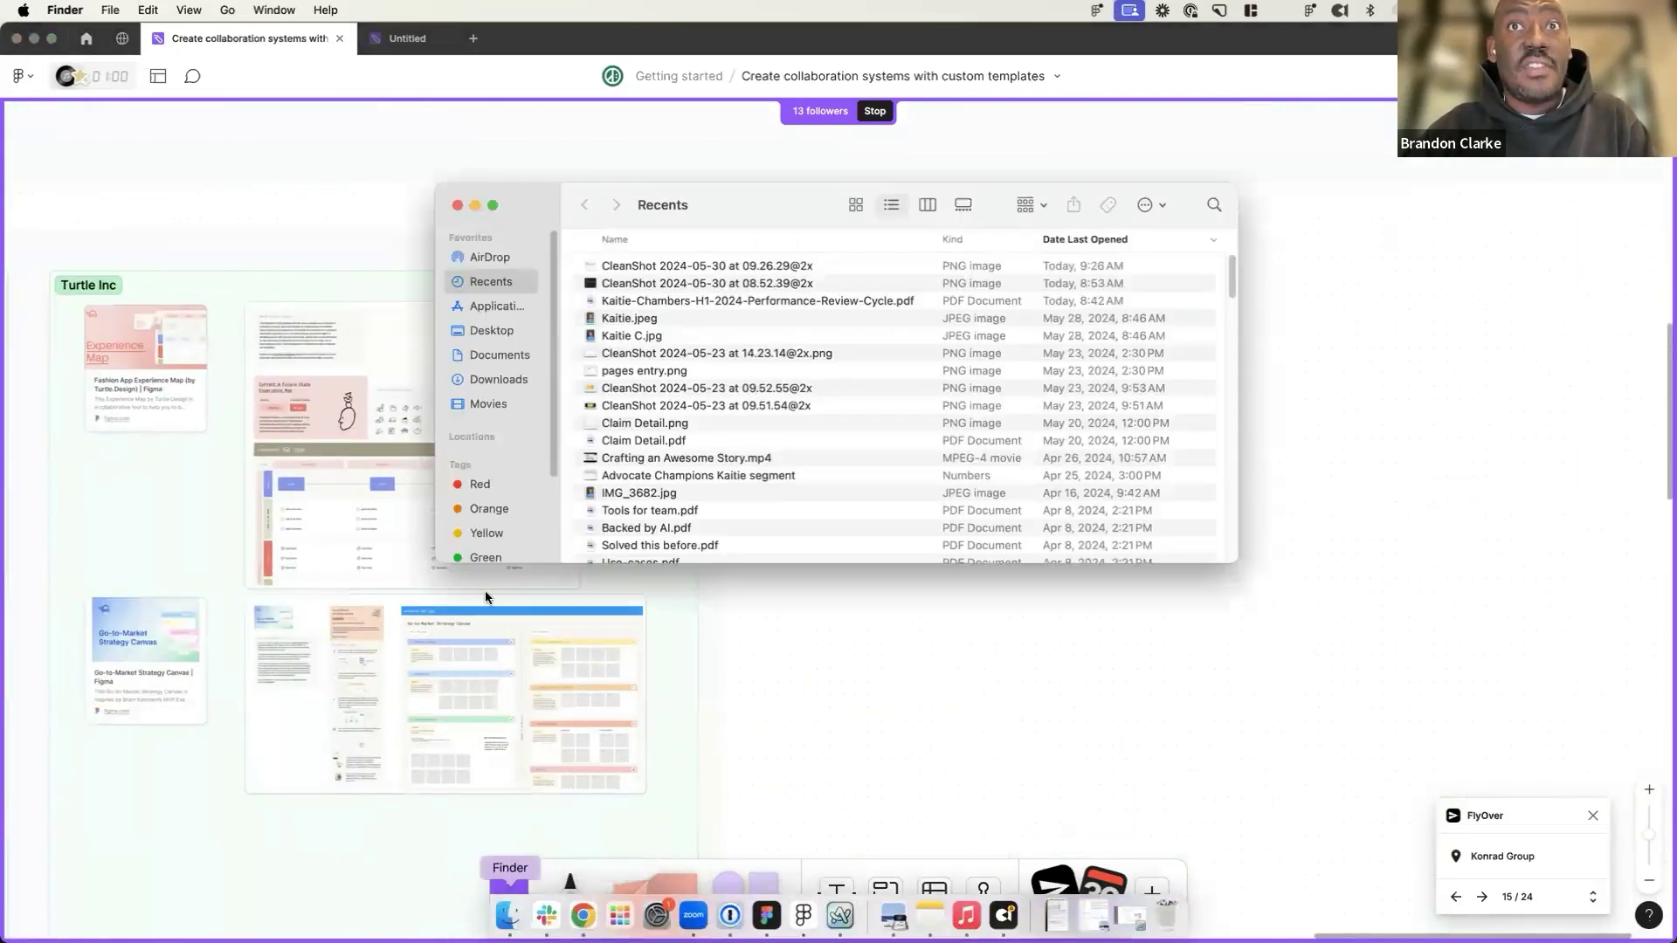
pyautogui.click(486, 330)
pyautogui.moveTo(625, 262); pyautogui.dragTo(760, 485)
pyautogui.click(868, 607)
pyautogui.scroll(-3, 529, 543)
pyautogui.hscroll(-5, 529, 544)
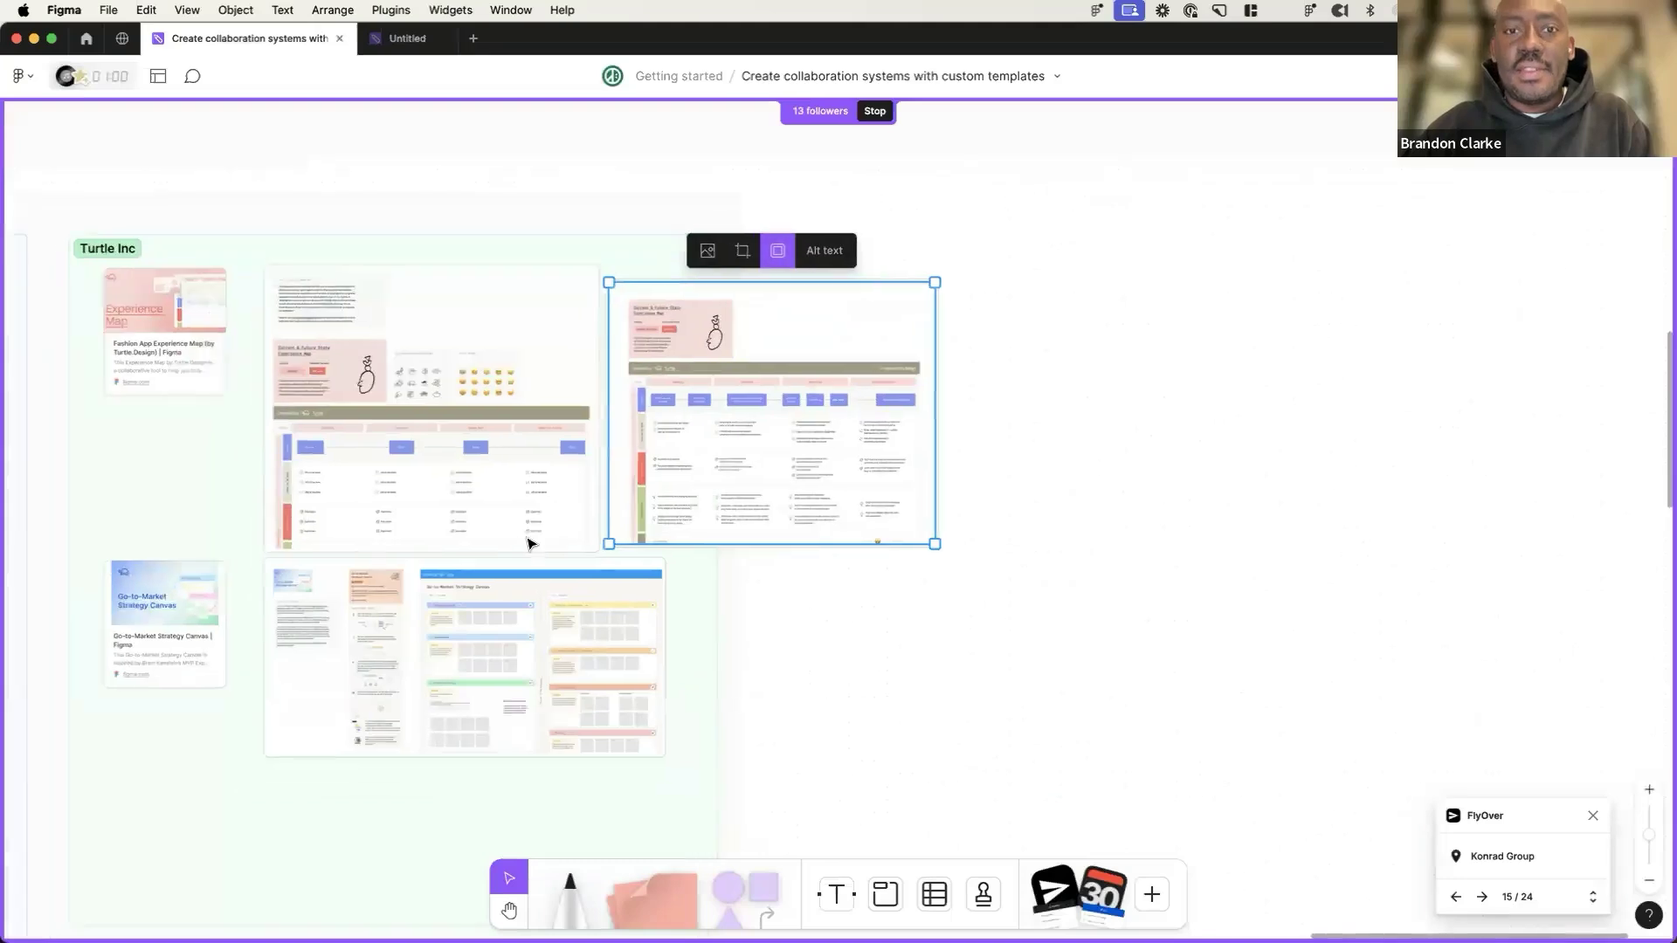
# - Delete the old Experience Map image and place the new screenshot, slightly enlarged, in its spot above the Go-to-Market canvas
pyautogui.click(506, 387)
pyautogui.press('Delete')
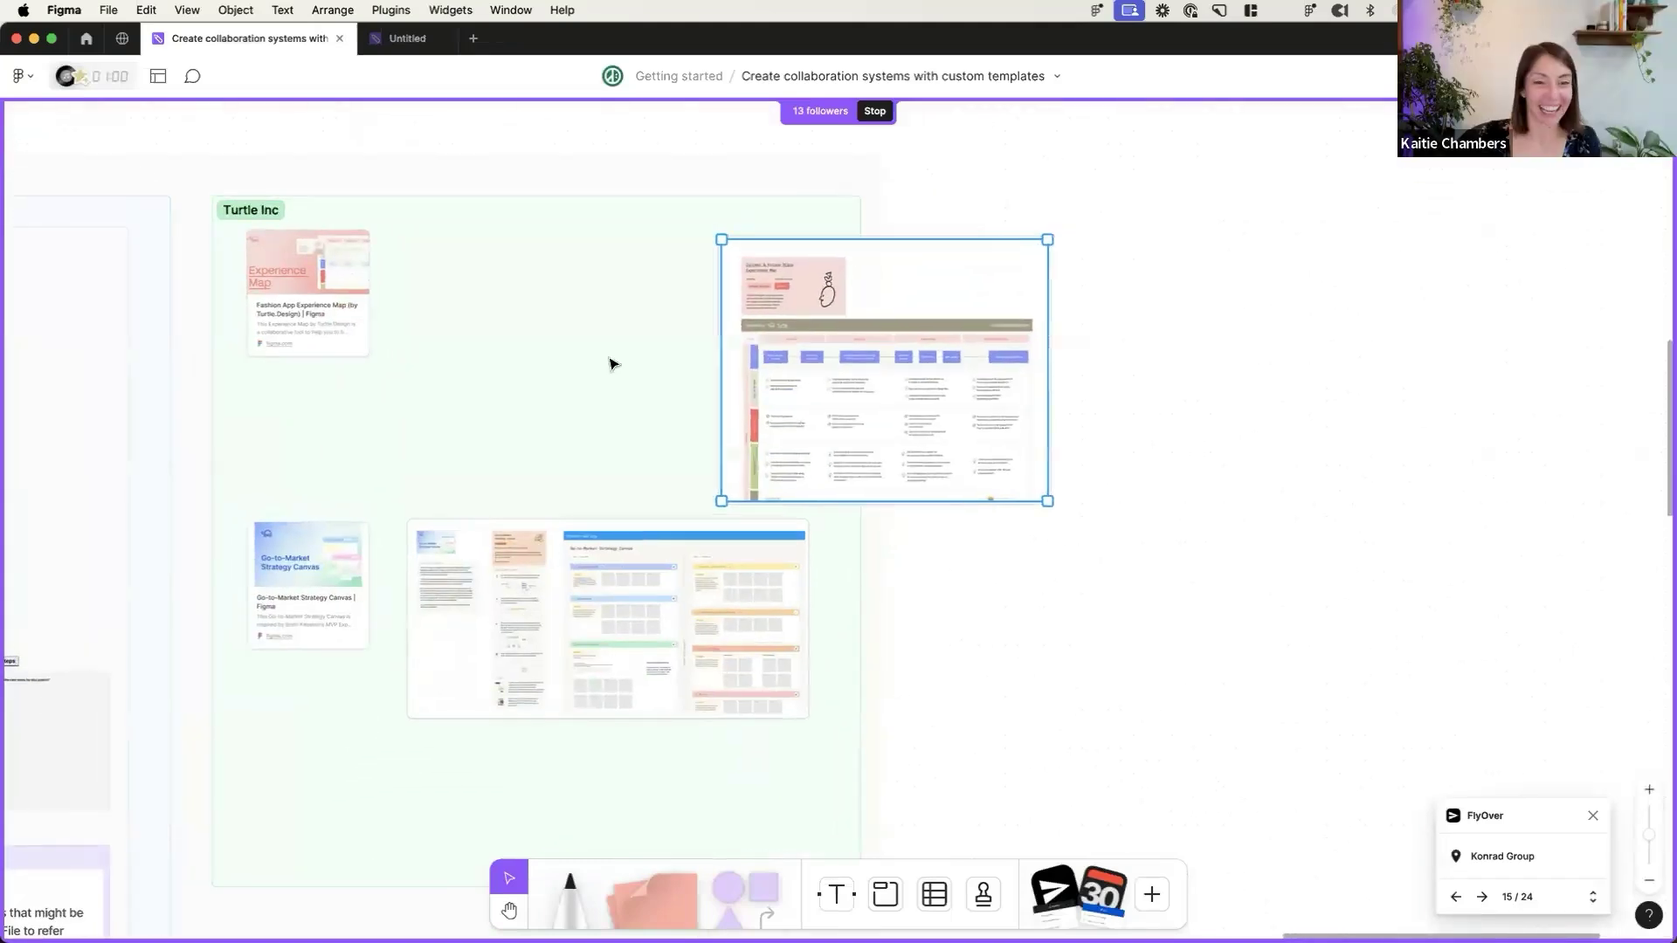
pyautogui.moveTo(982, 432); pyautogui.dragTo(636, 423)
pyautogui.moveTo(715, 490); pyautogui.dragTo(748, 504)
pyautogui.moveTo(671, 464); pyautogui.dragTo(681, 449)
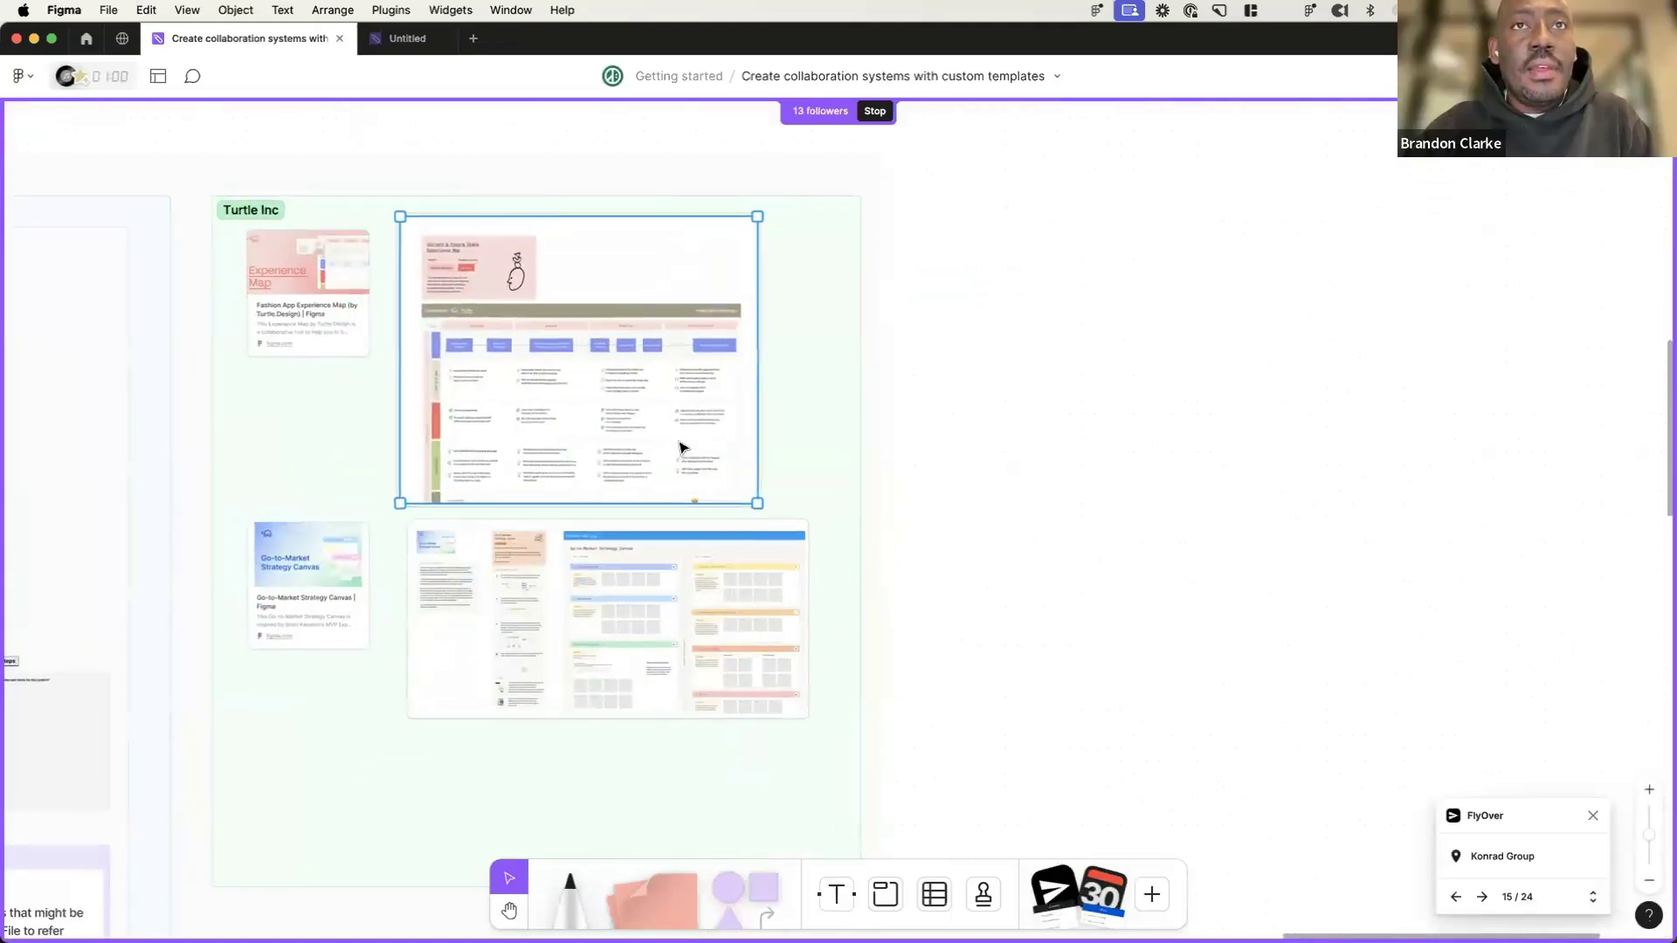
# - Shift the new Experience Map screenshot sideways so it clears the Fashion App Experience Map link card
pyautogui.scroll(5, 420, 390)
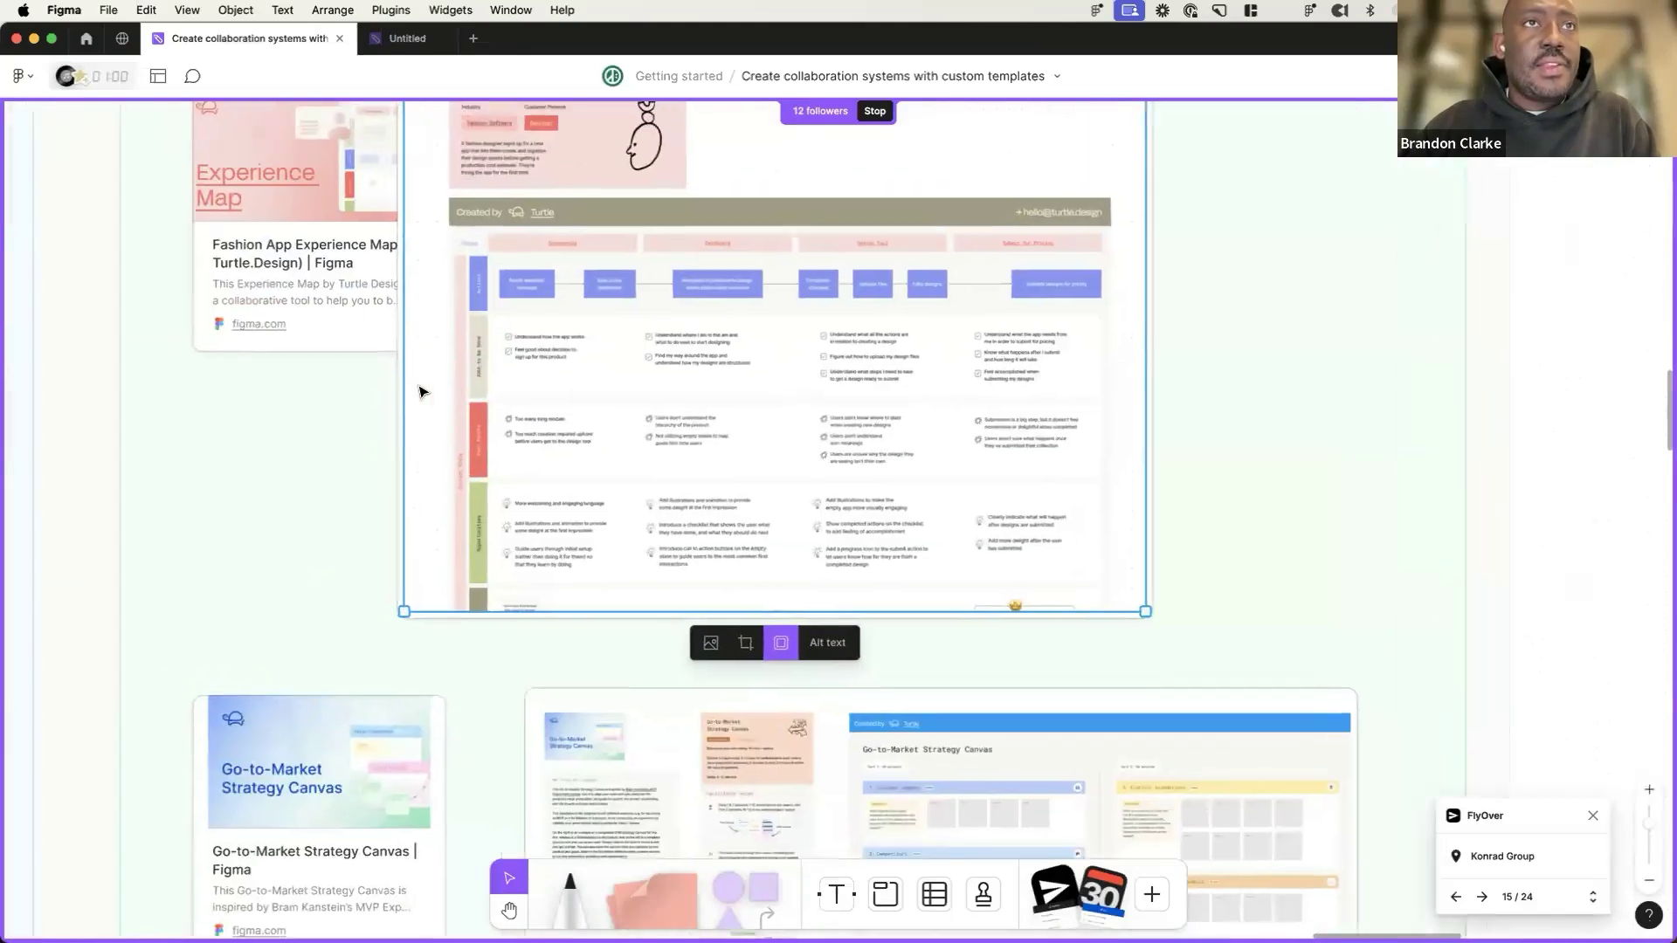
pyautogui.scroll(2, 420, 390)
pyautogui.hscroll(-3, 420, 390)
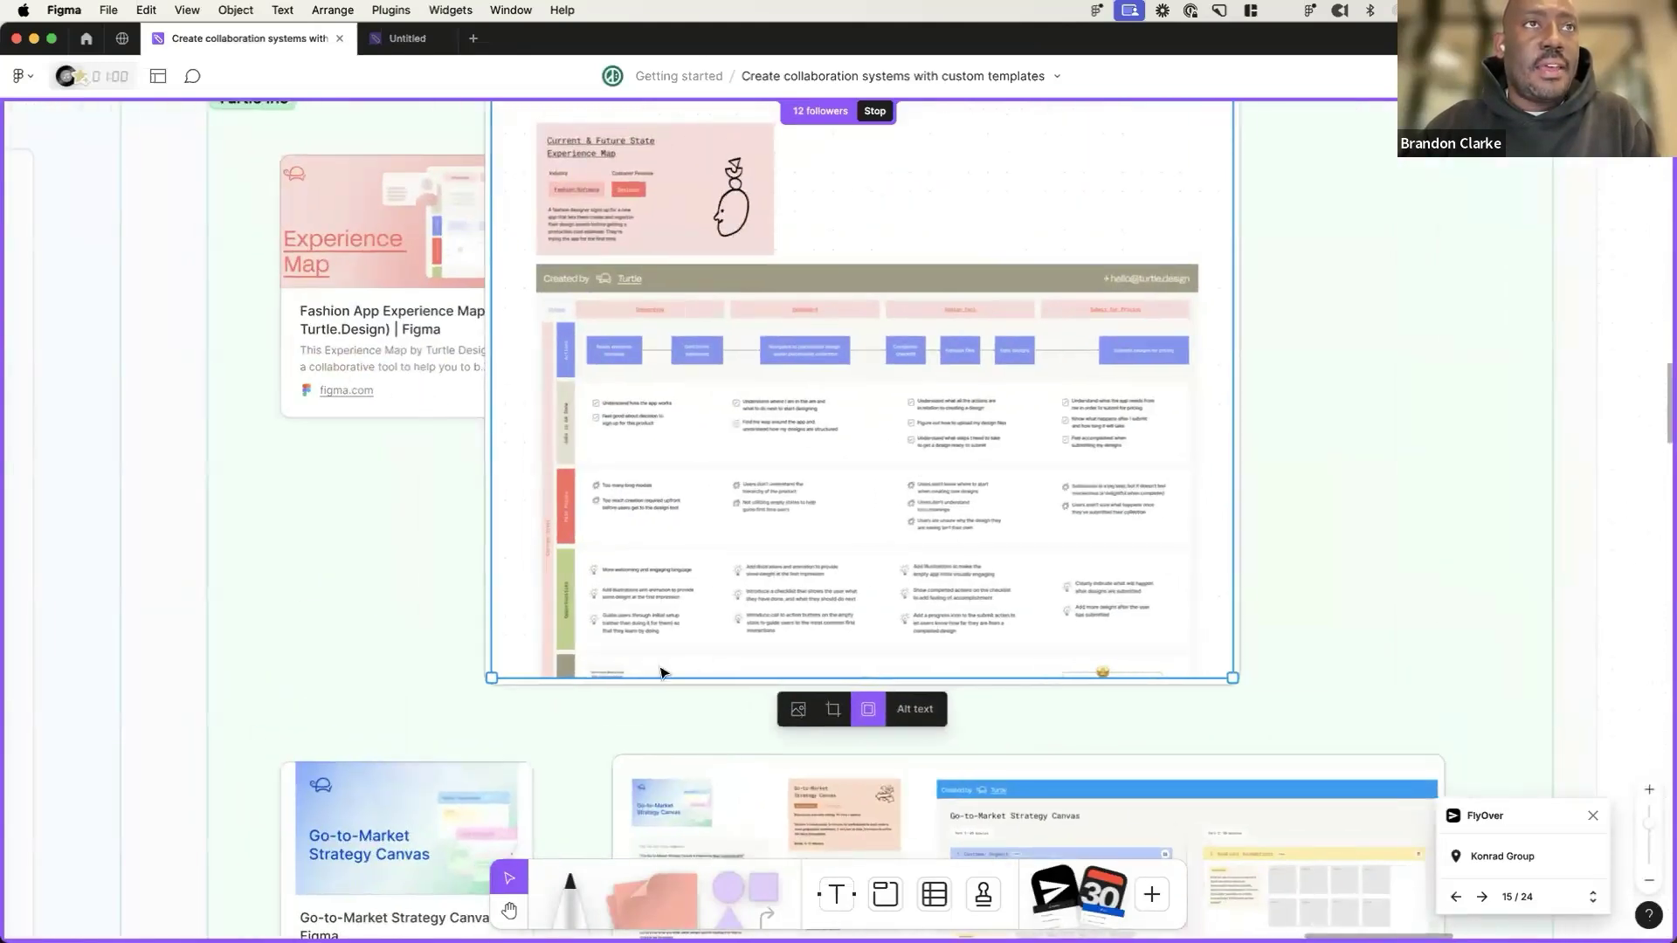
pyautogui.moveTo(718, 570); pyautogui.dragTo(736, 570)
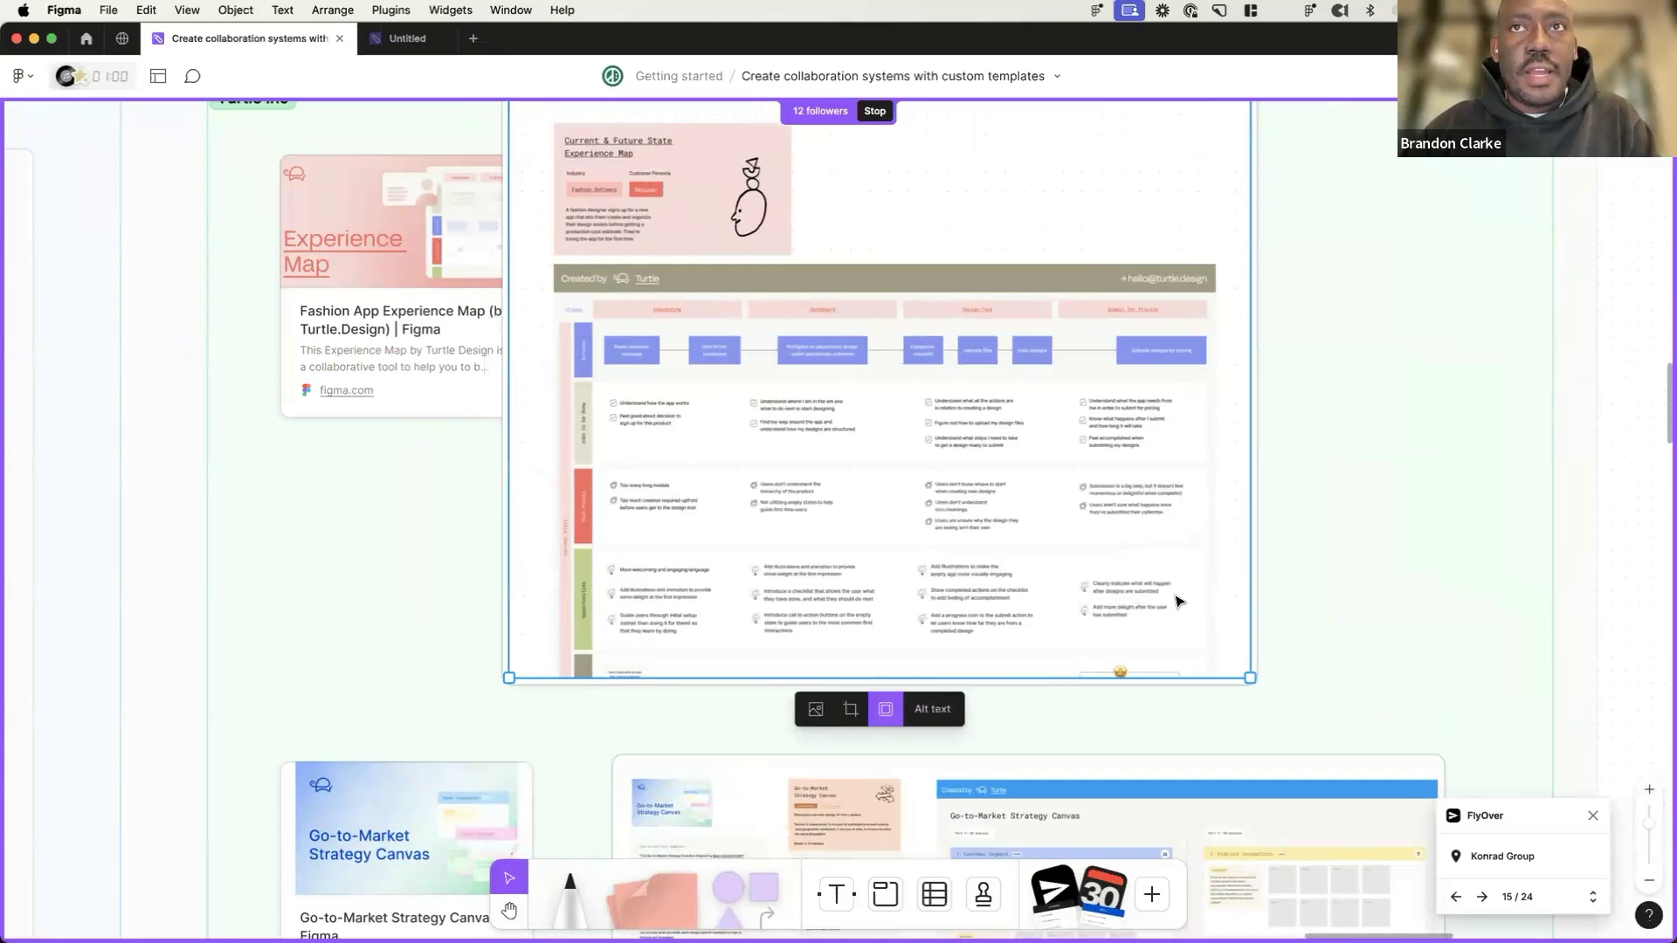
pyautogui.click(1372, 566)
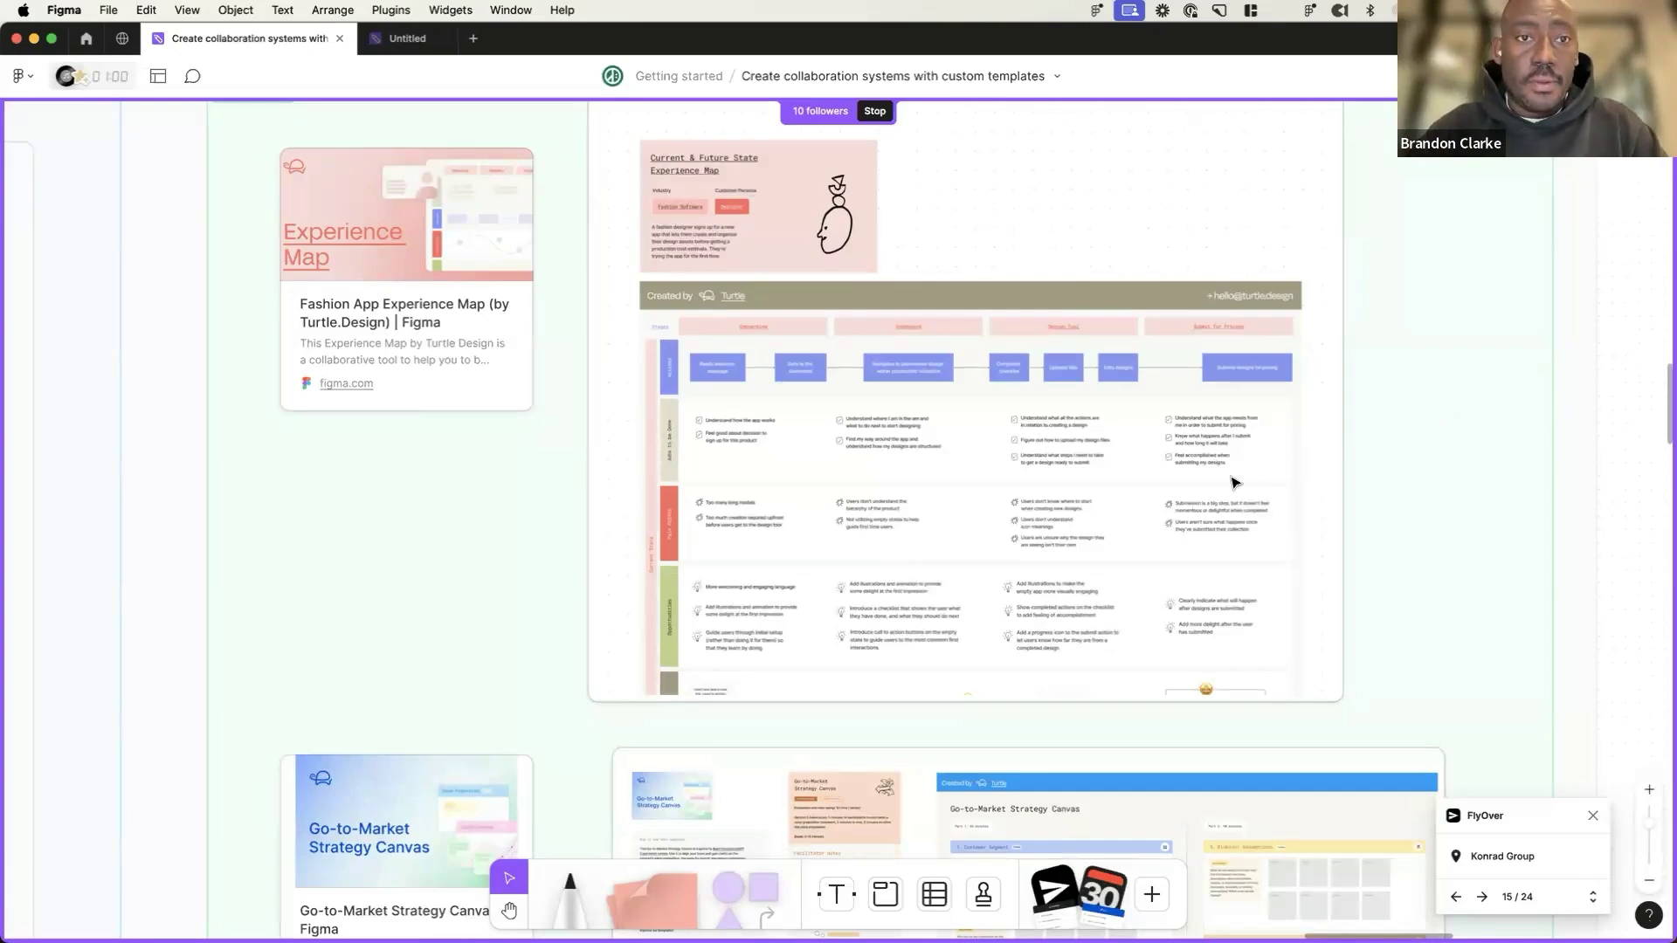
# - Examine the Go-to-Market Strategy Canvas template and its link card in the Turtle Inc section
pyautogui.scroll(-10, 1234, 483)
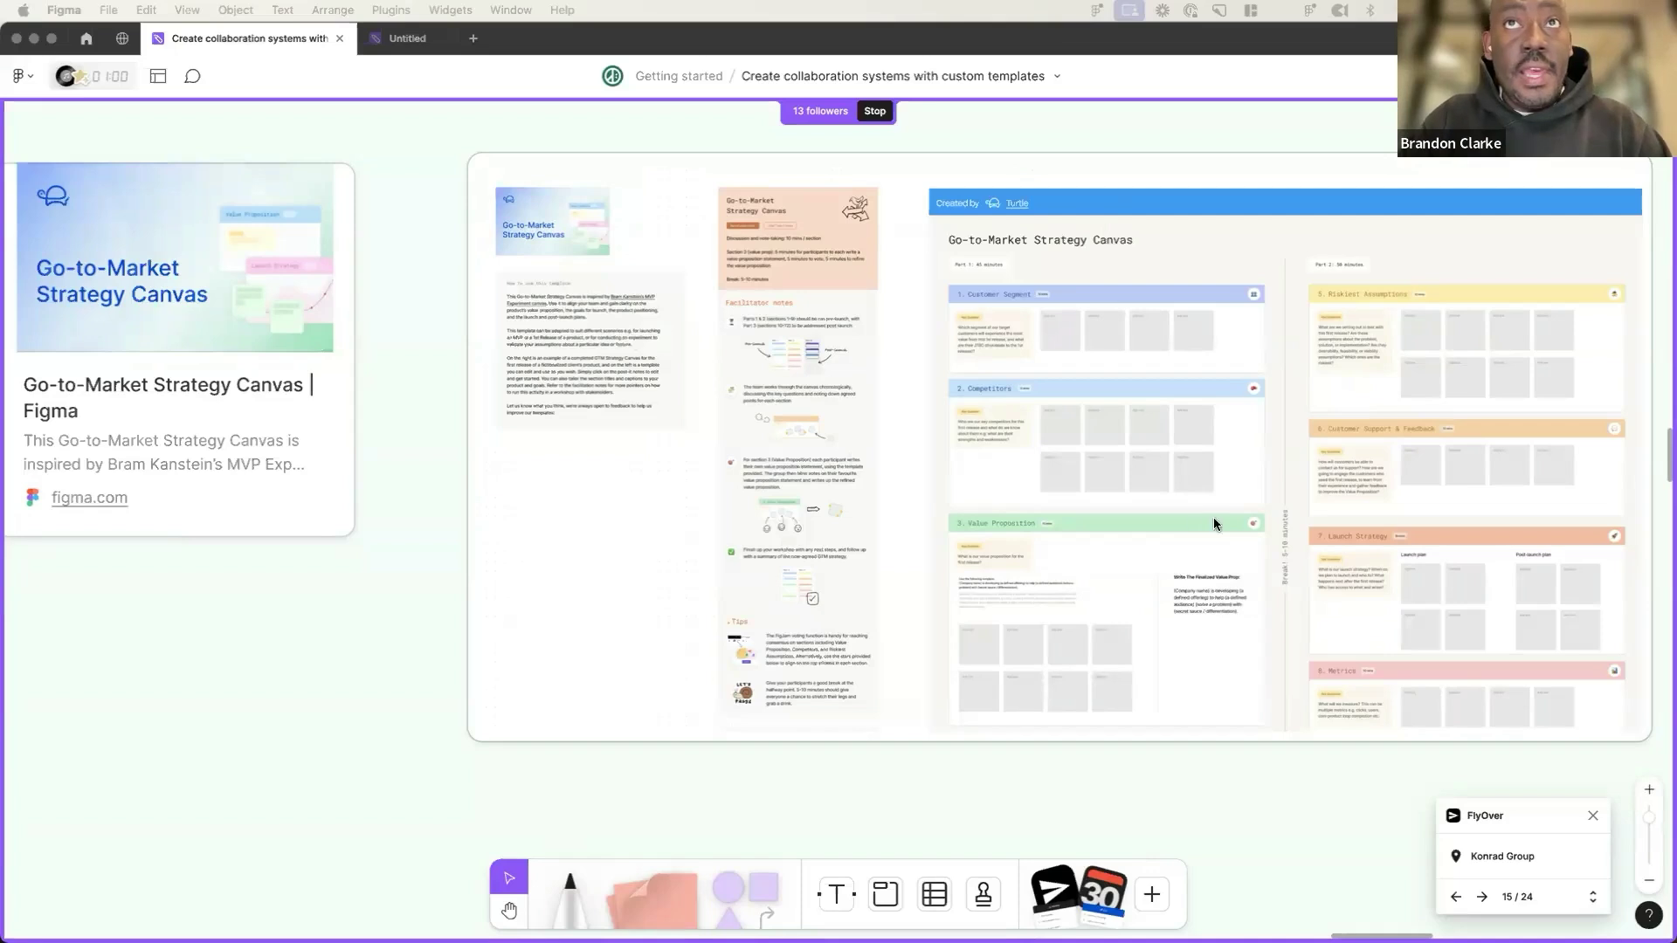
pyautogui.hscroll(1, 1214, 524)
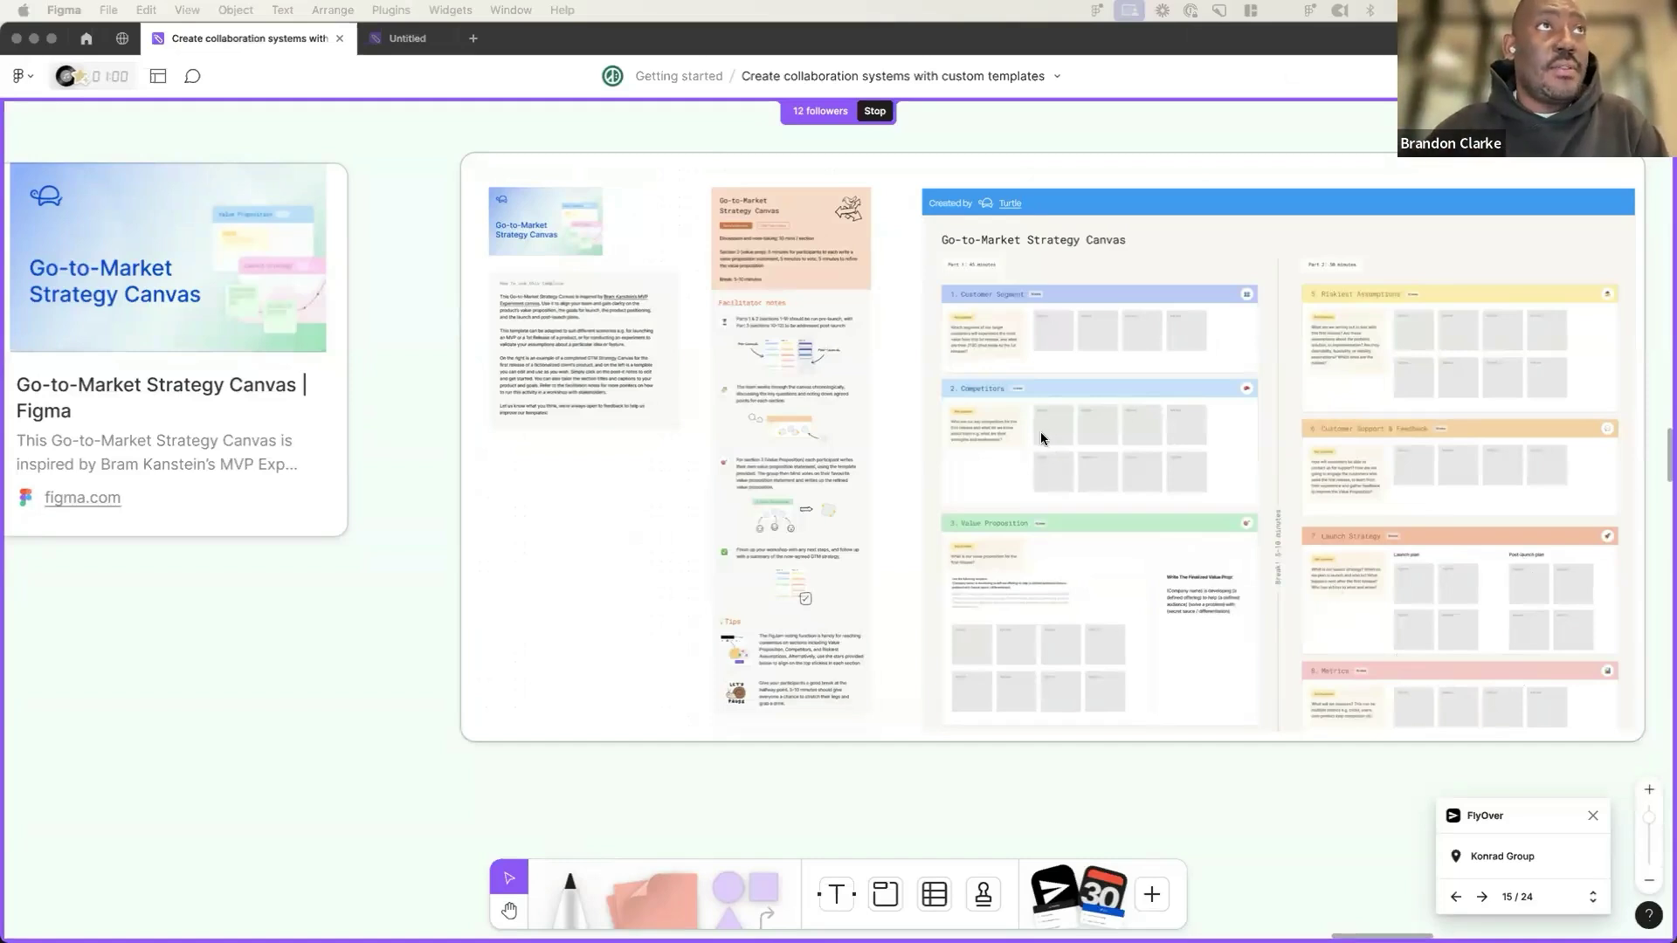
pyautogui.hscroll(1, 1041, 439)
pyautogui.hscroll(4, 1022, 440)
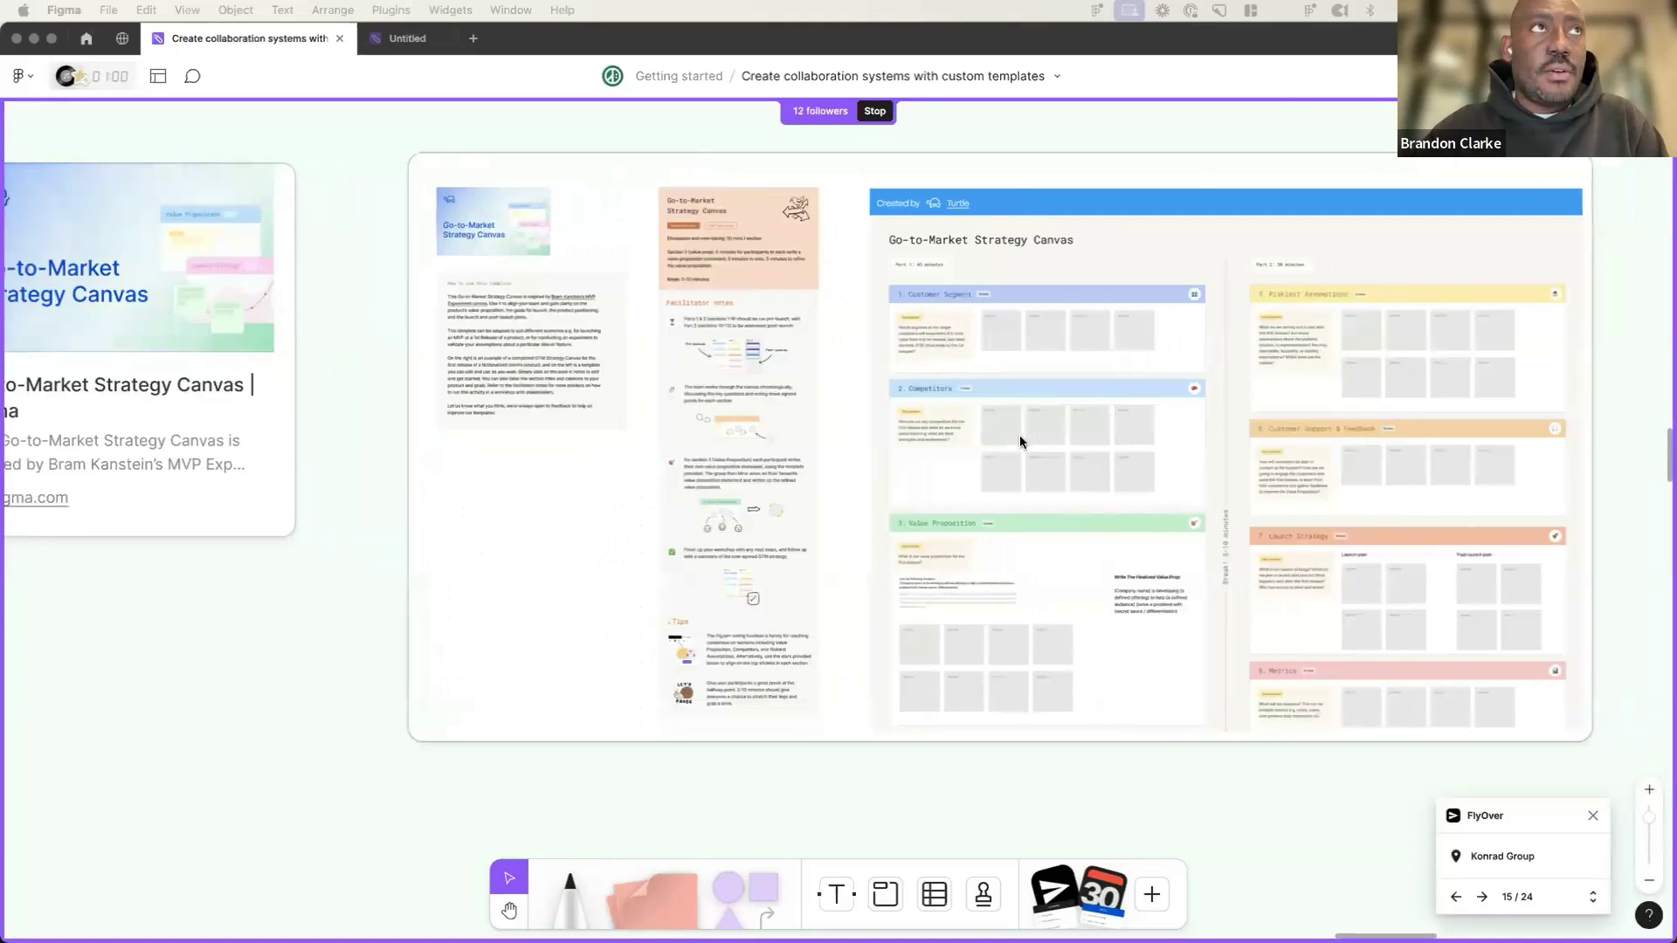
pyautogui.hscroll(-8, 291, 473)
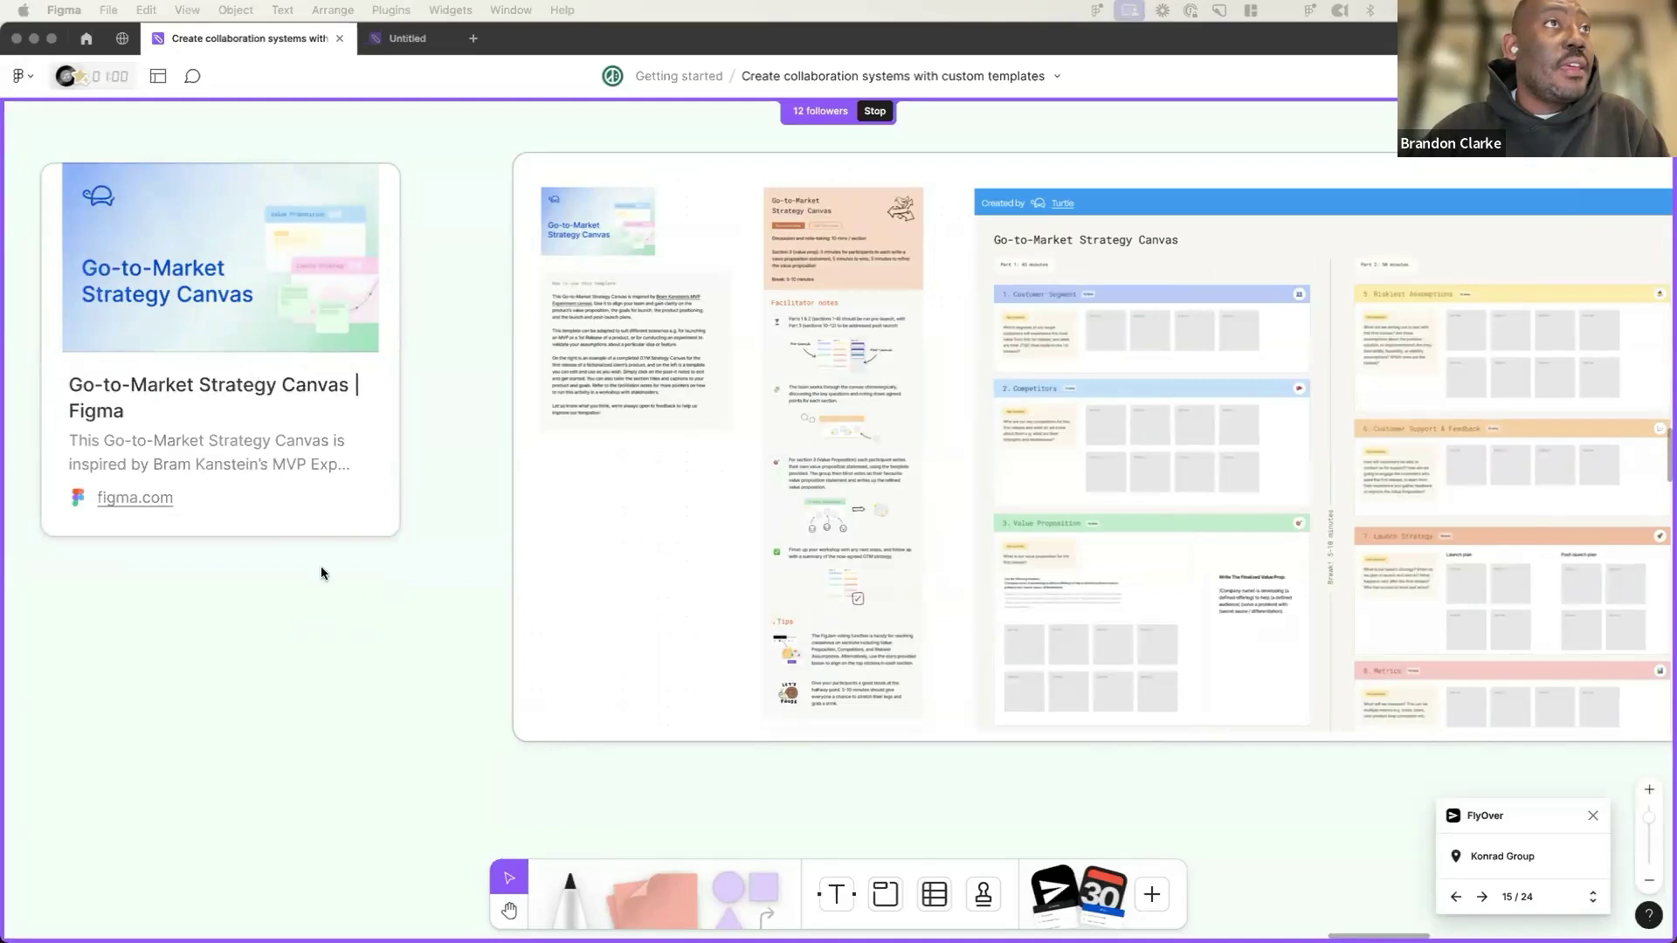
# - Send a fire emoji reaction over the Go-to-Market Strategy Canvas link card
pyautogui.click(251, 599)
pyautogui.press('e')
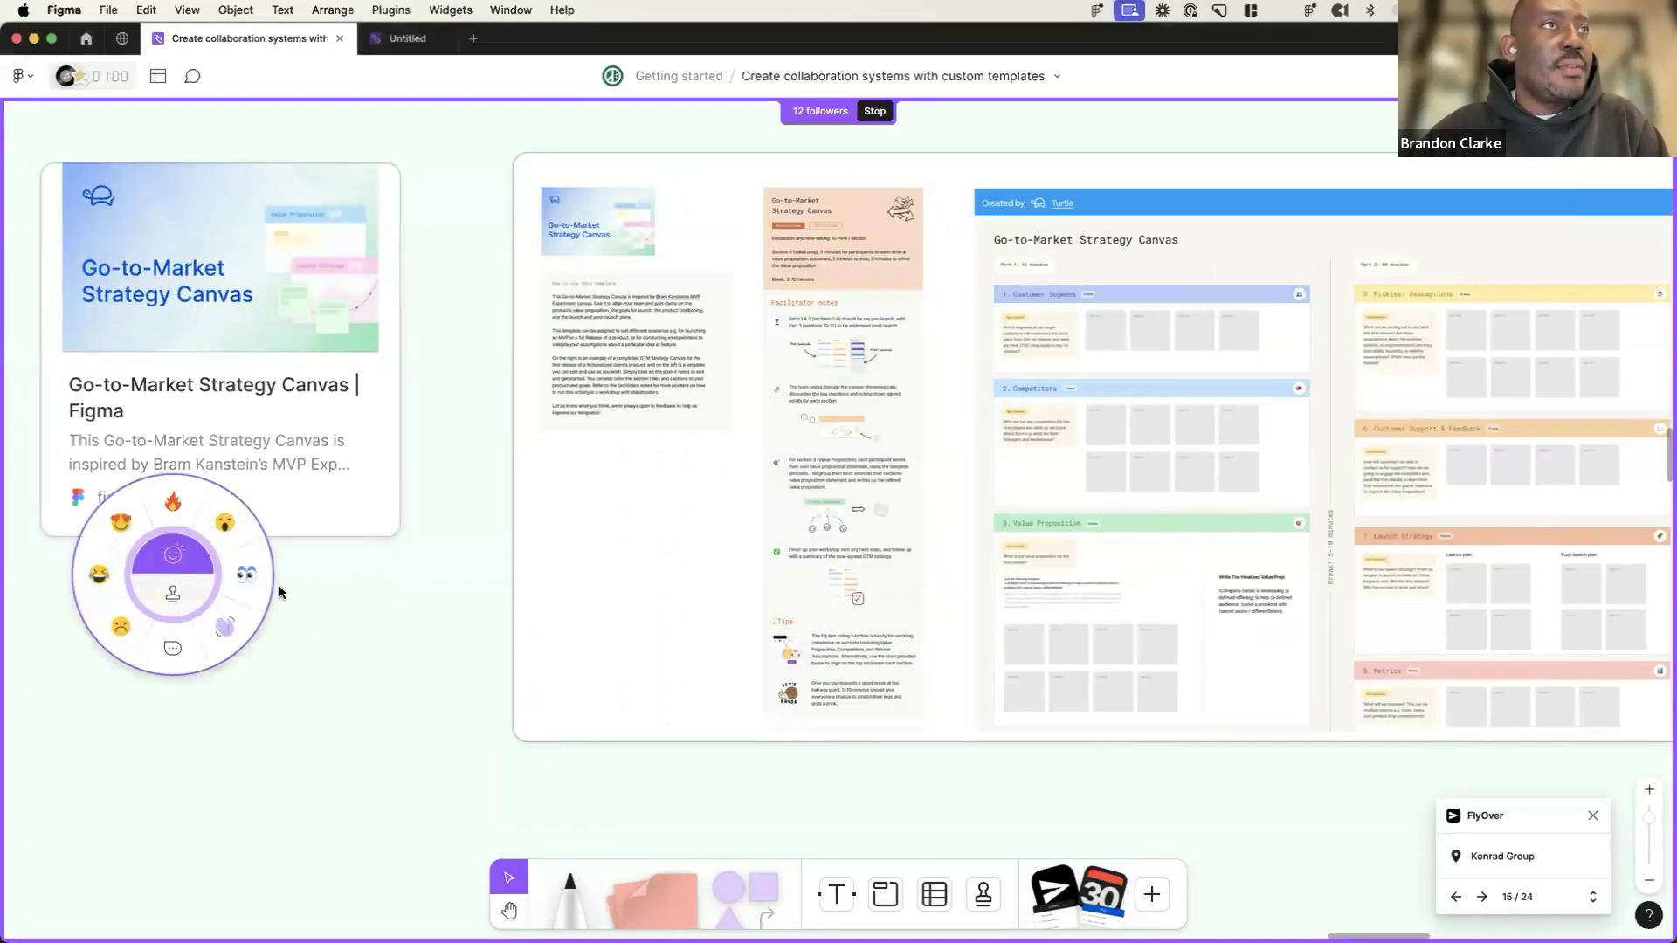
pyautogui.click(175, 515)
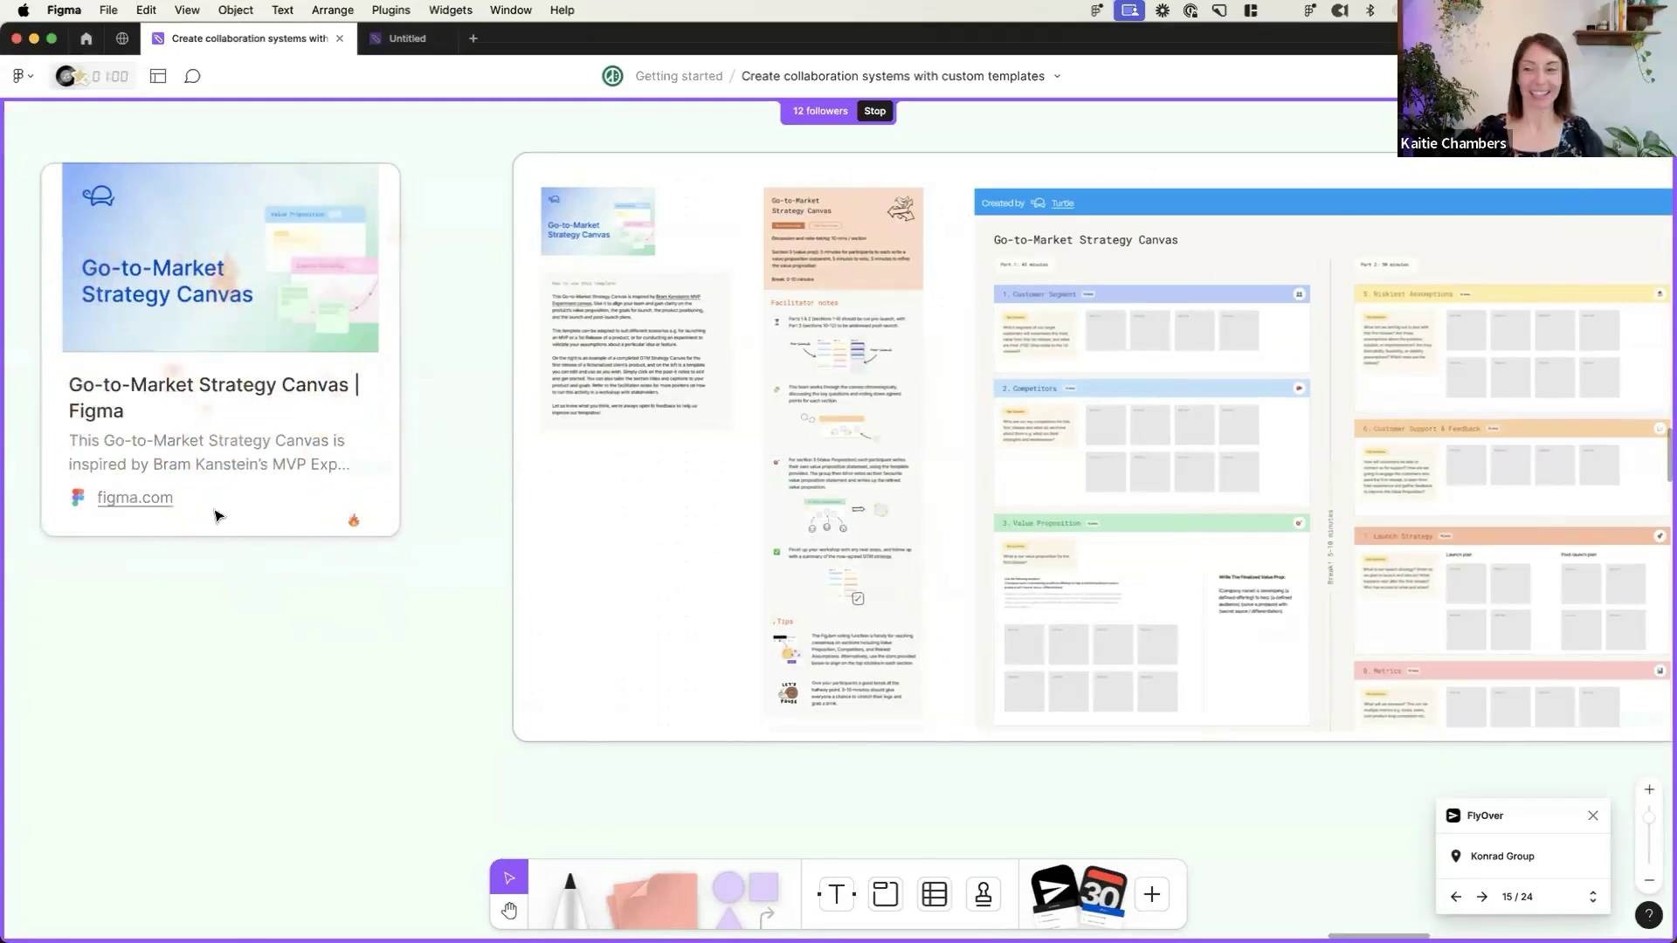
pyautogui.hscroll(-2, 262, 531)
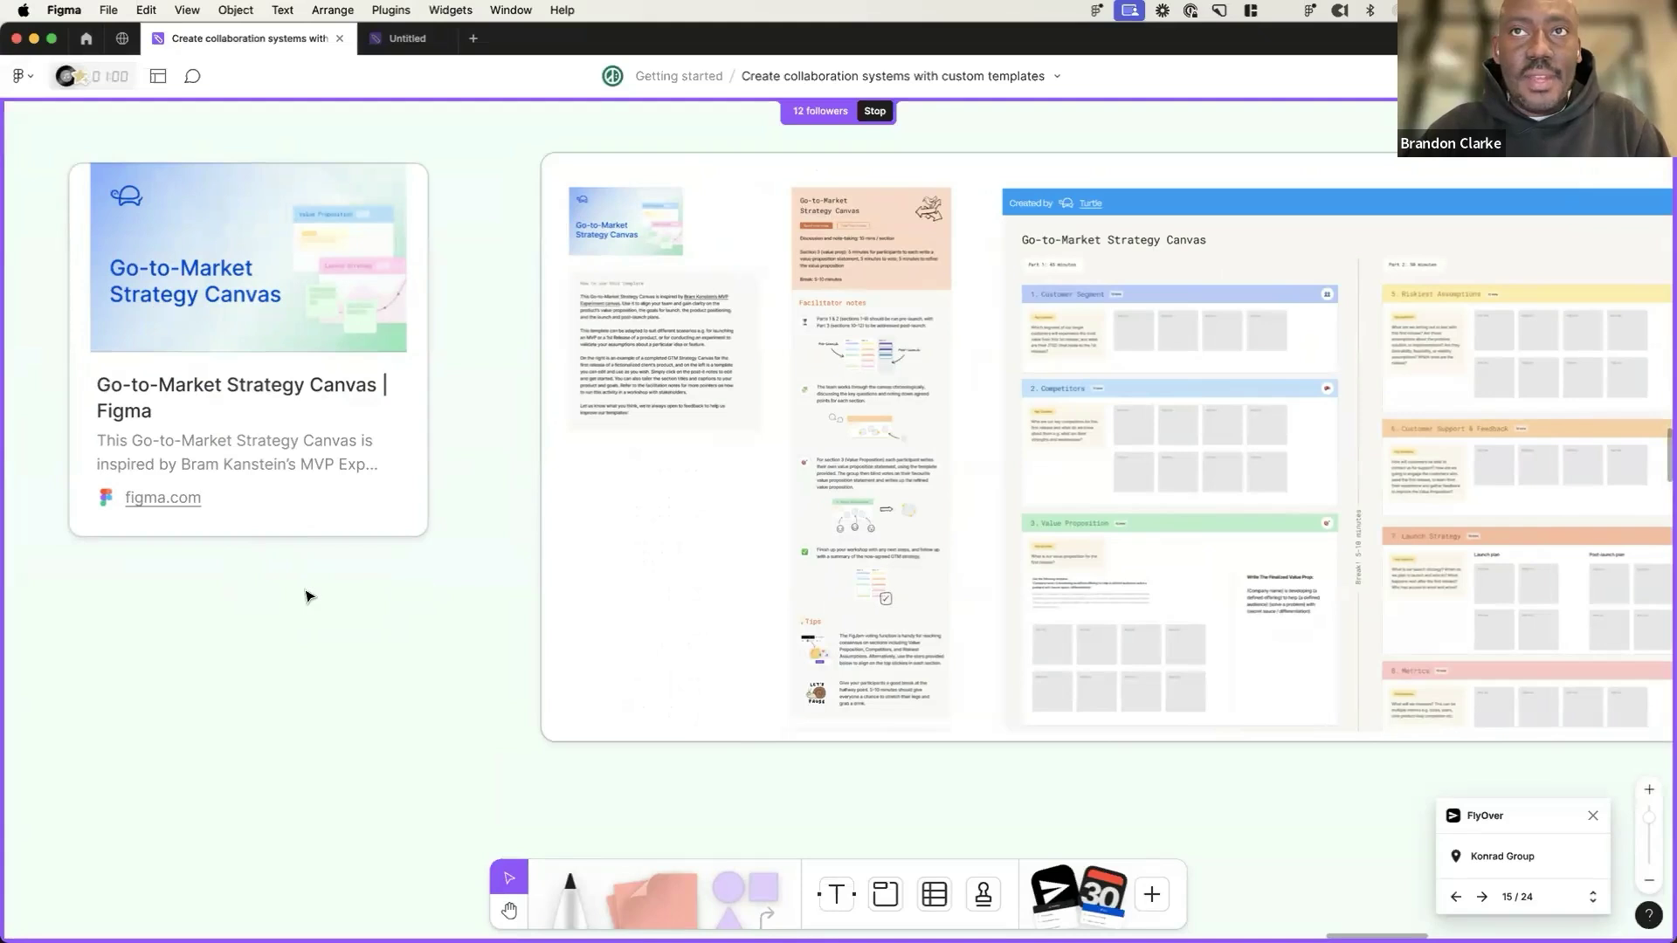
# - Make the multiplayer cursors visible and send another fire reaction just below the Go-to-Market Strategy Canvas link card
pyautogui.click(19, 77)
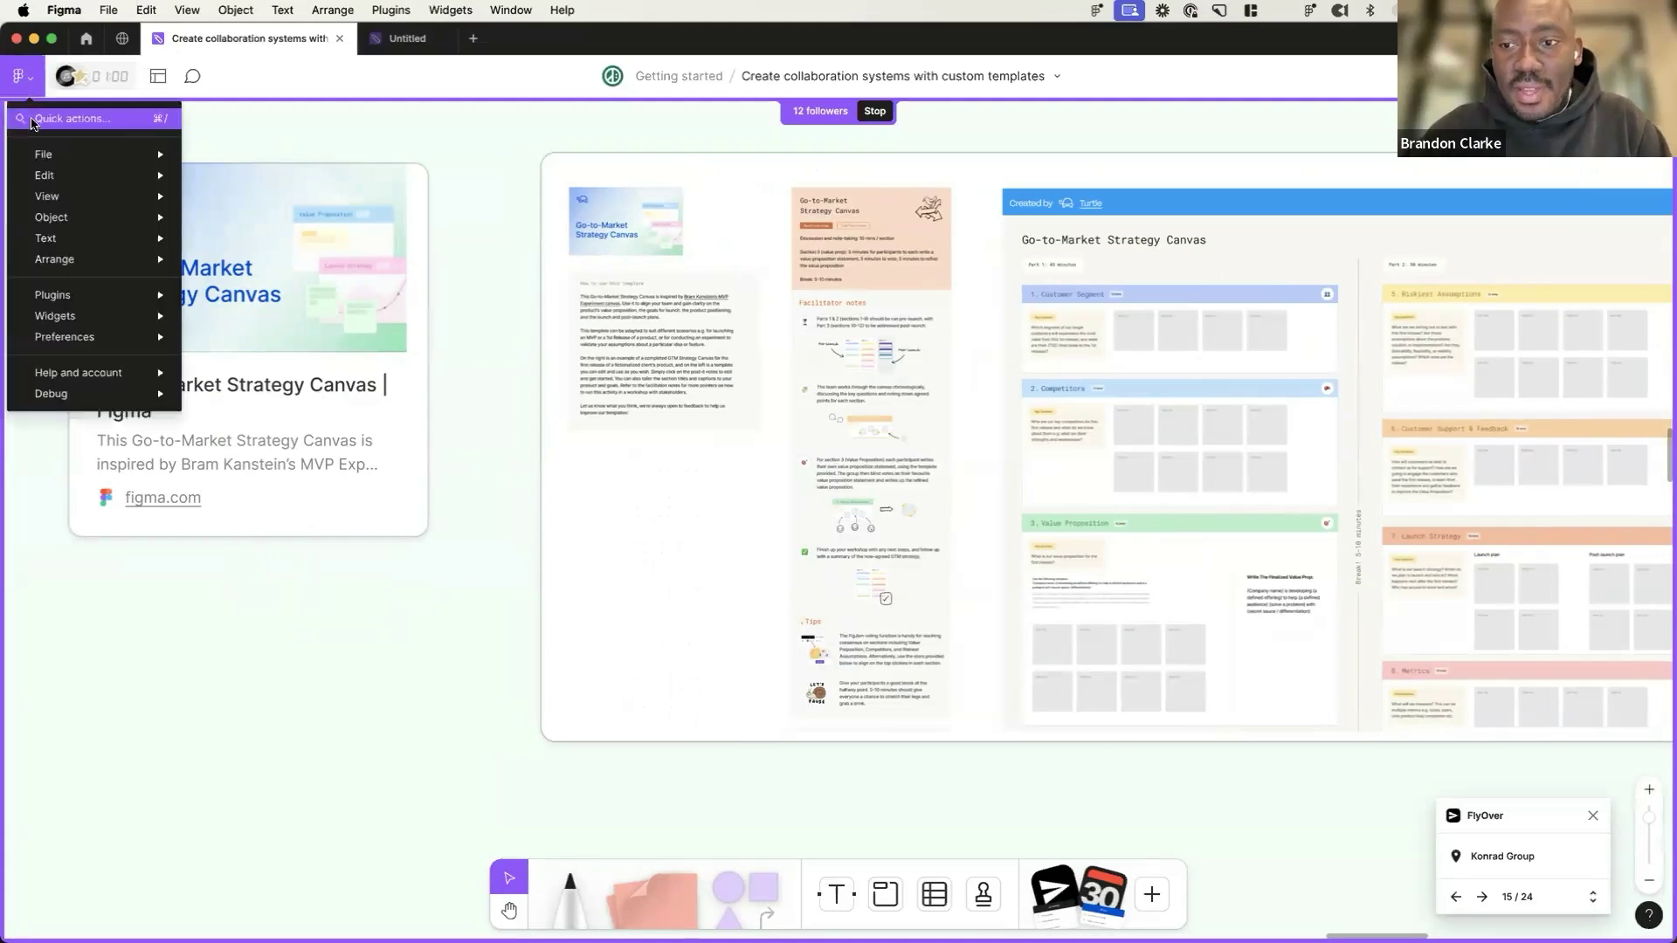
pyautogui.press('super+alt+backslash')
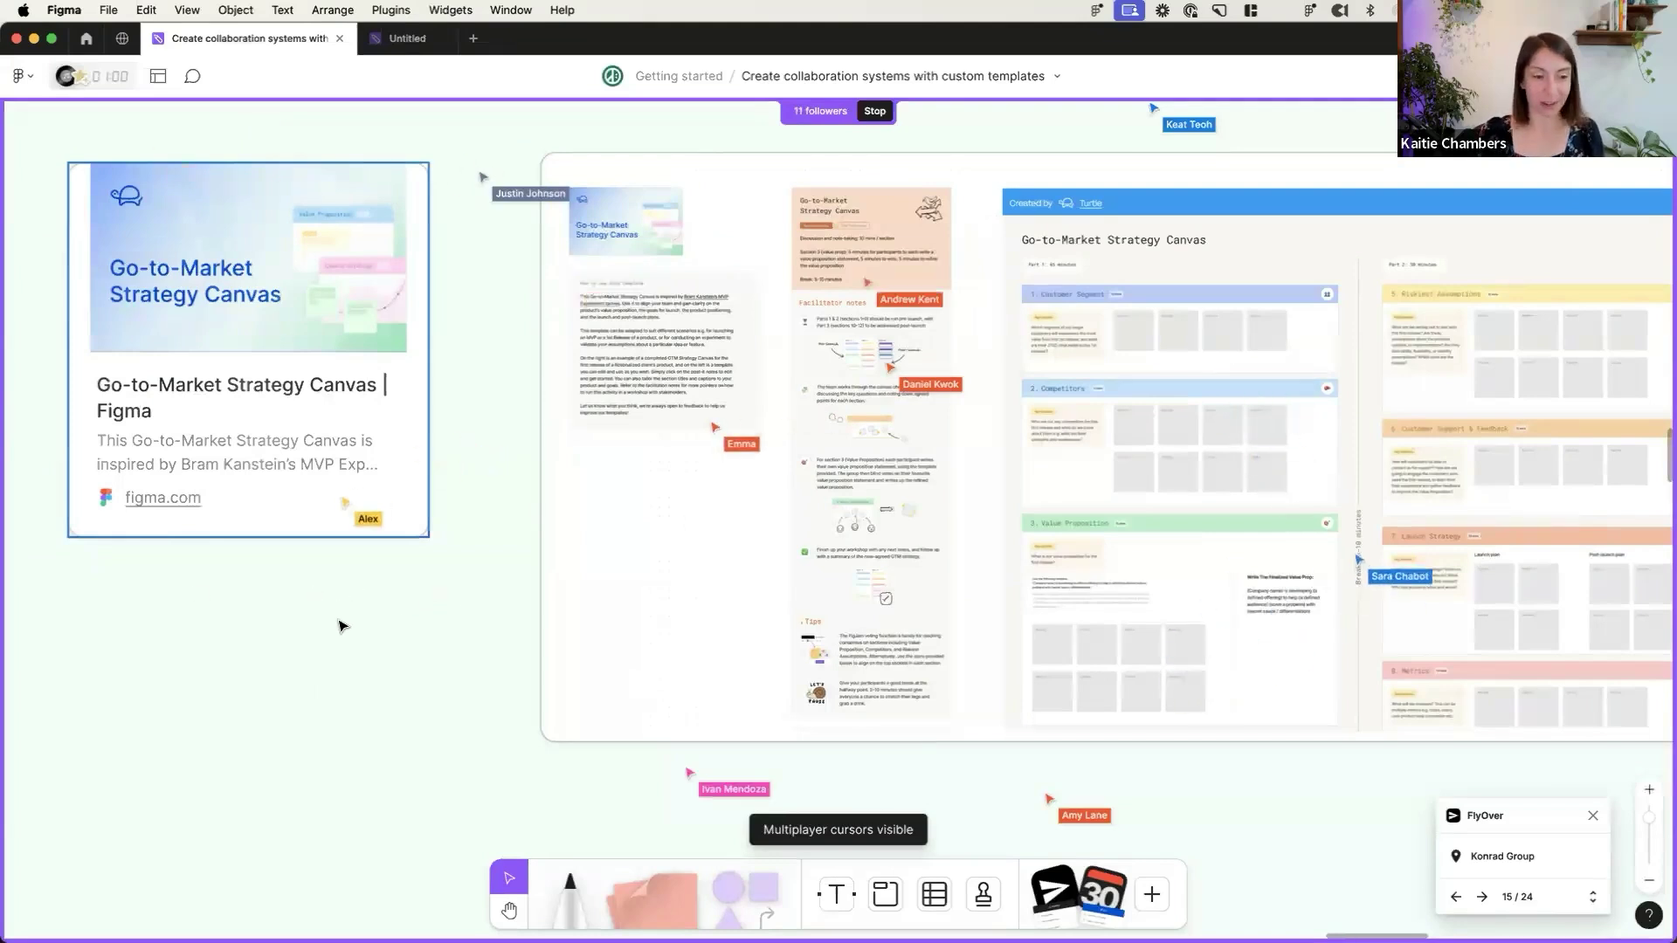
pyautogui.press('e')
pyautogui.click(223, 536)
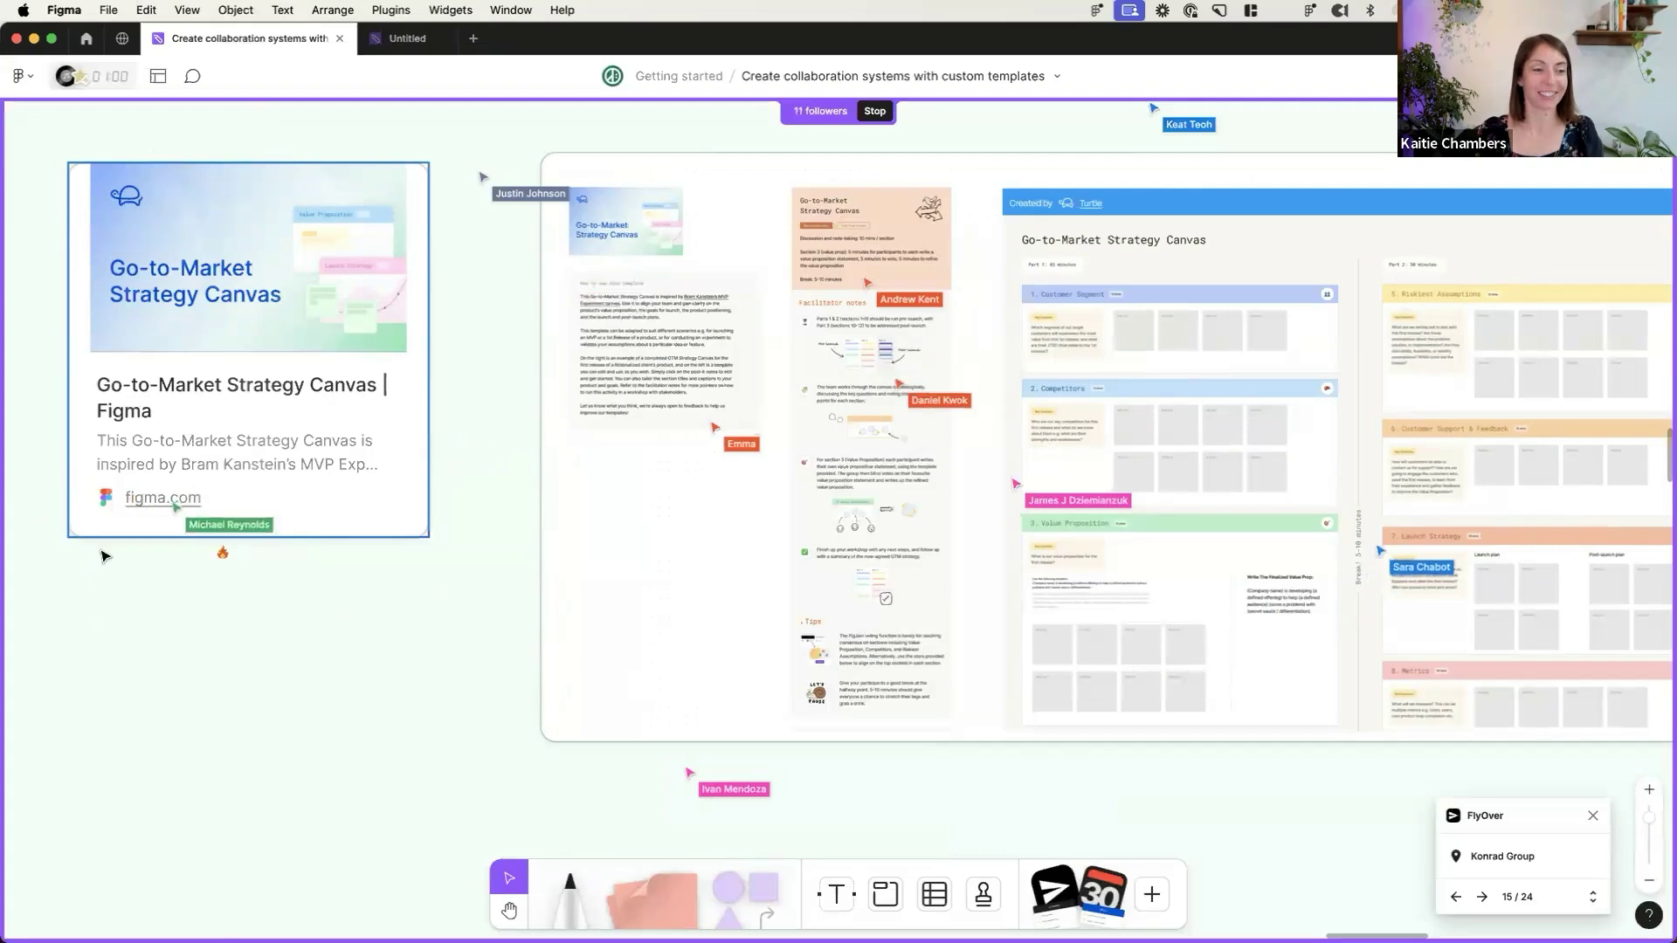
# - Read the facilitator notes, tips and Value Proposition part of the Go-to-Market Strategy Canvas up close
pyautogui.hscroll(5, 603, 625)
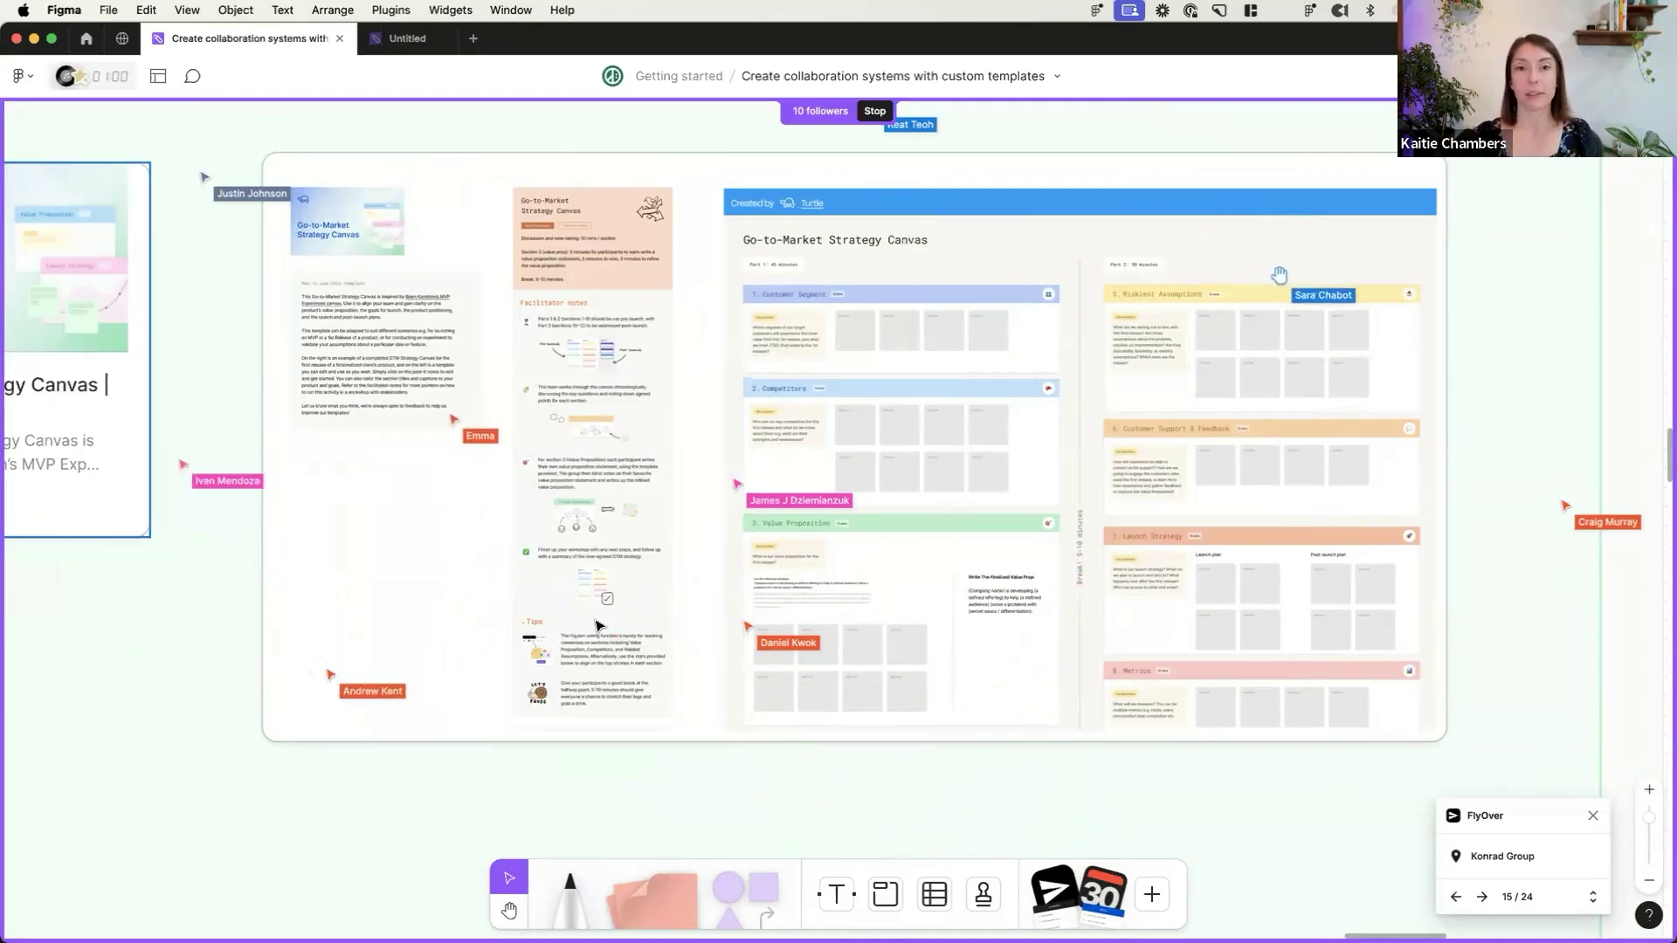
pyautogui.scroll(5, 856, 592)
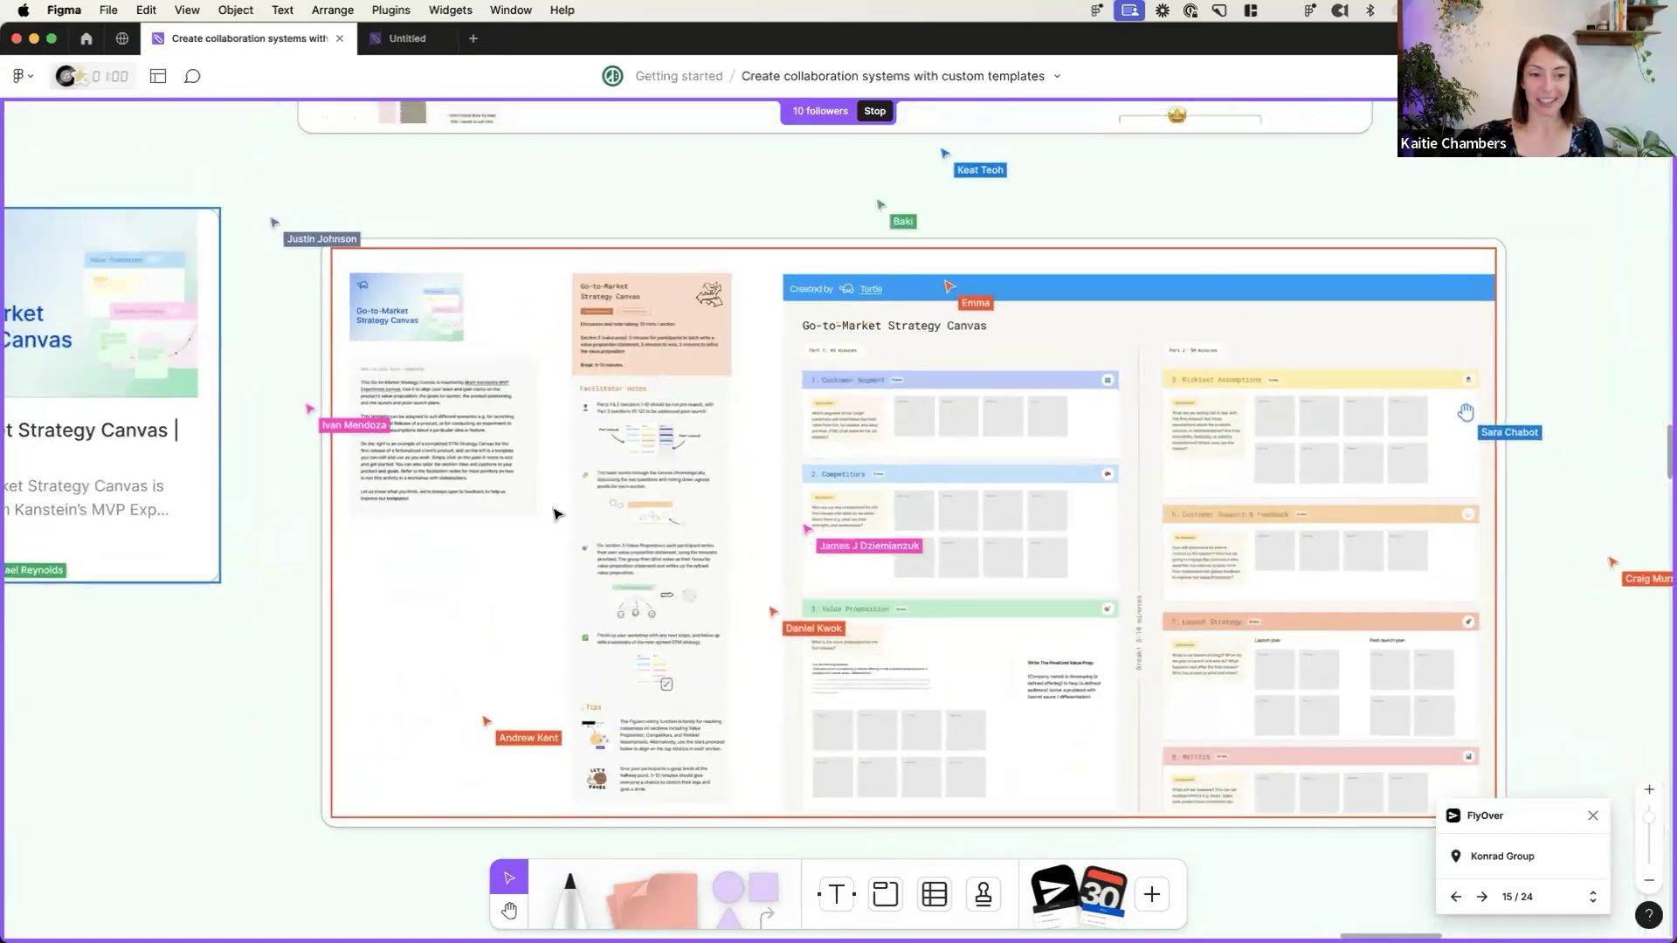
pyautogui.scroll(5, 640, 378)
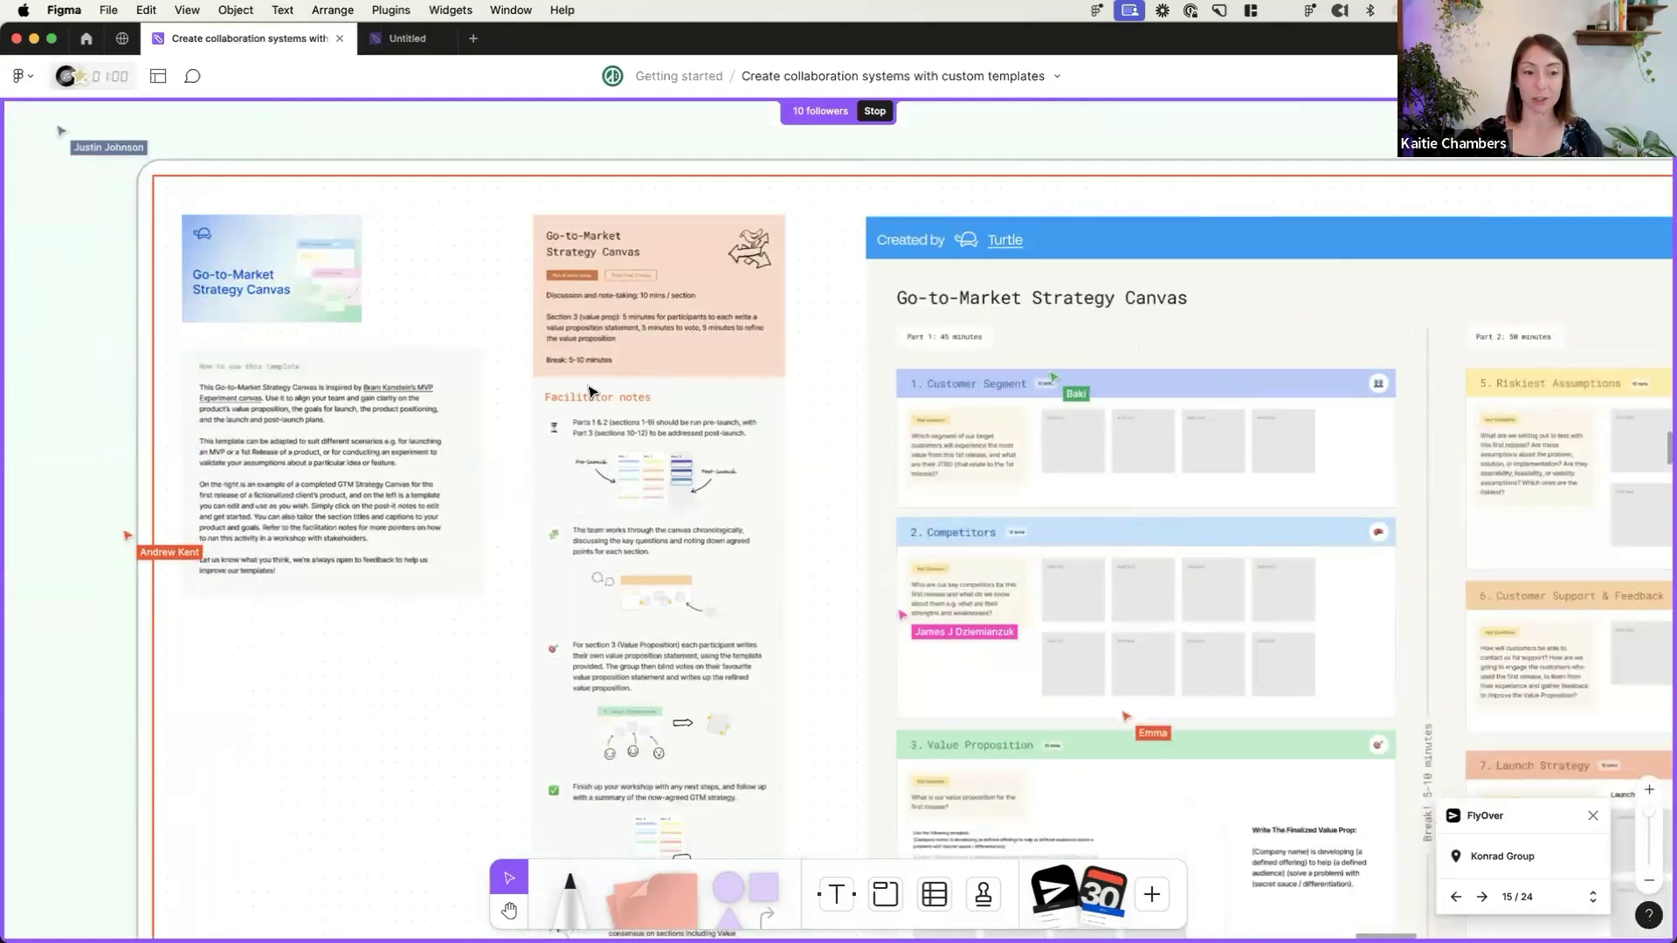
pyautogui.scroll(-5, 655, 457)
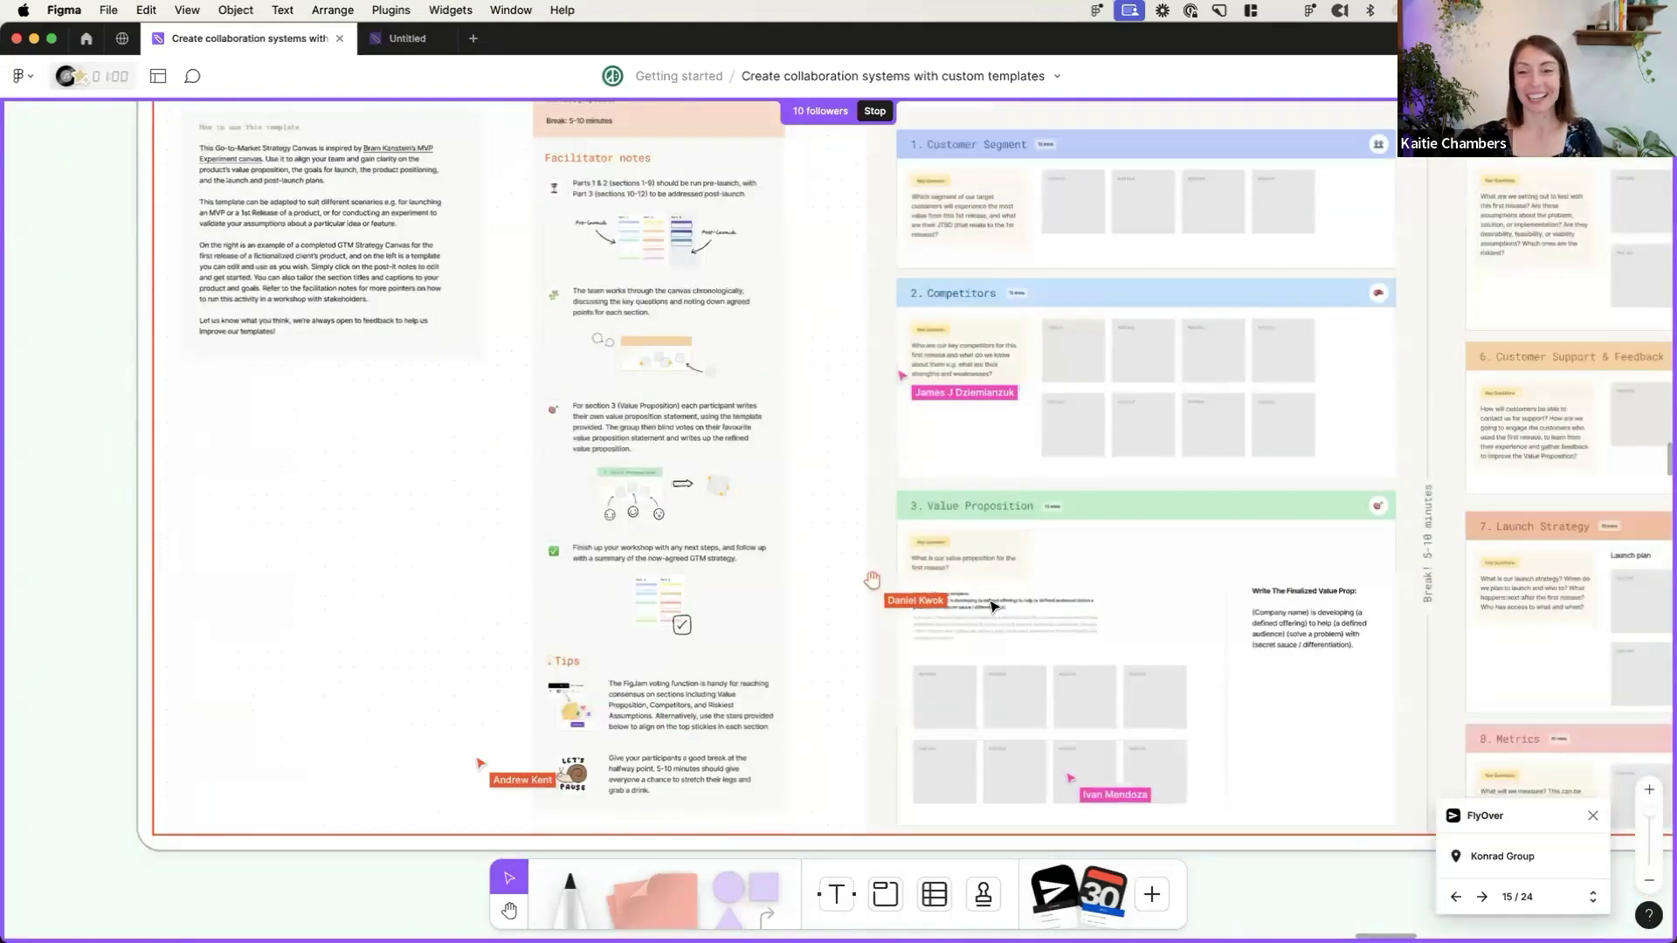
pyautogui.scroll(-5, 993, 605)
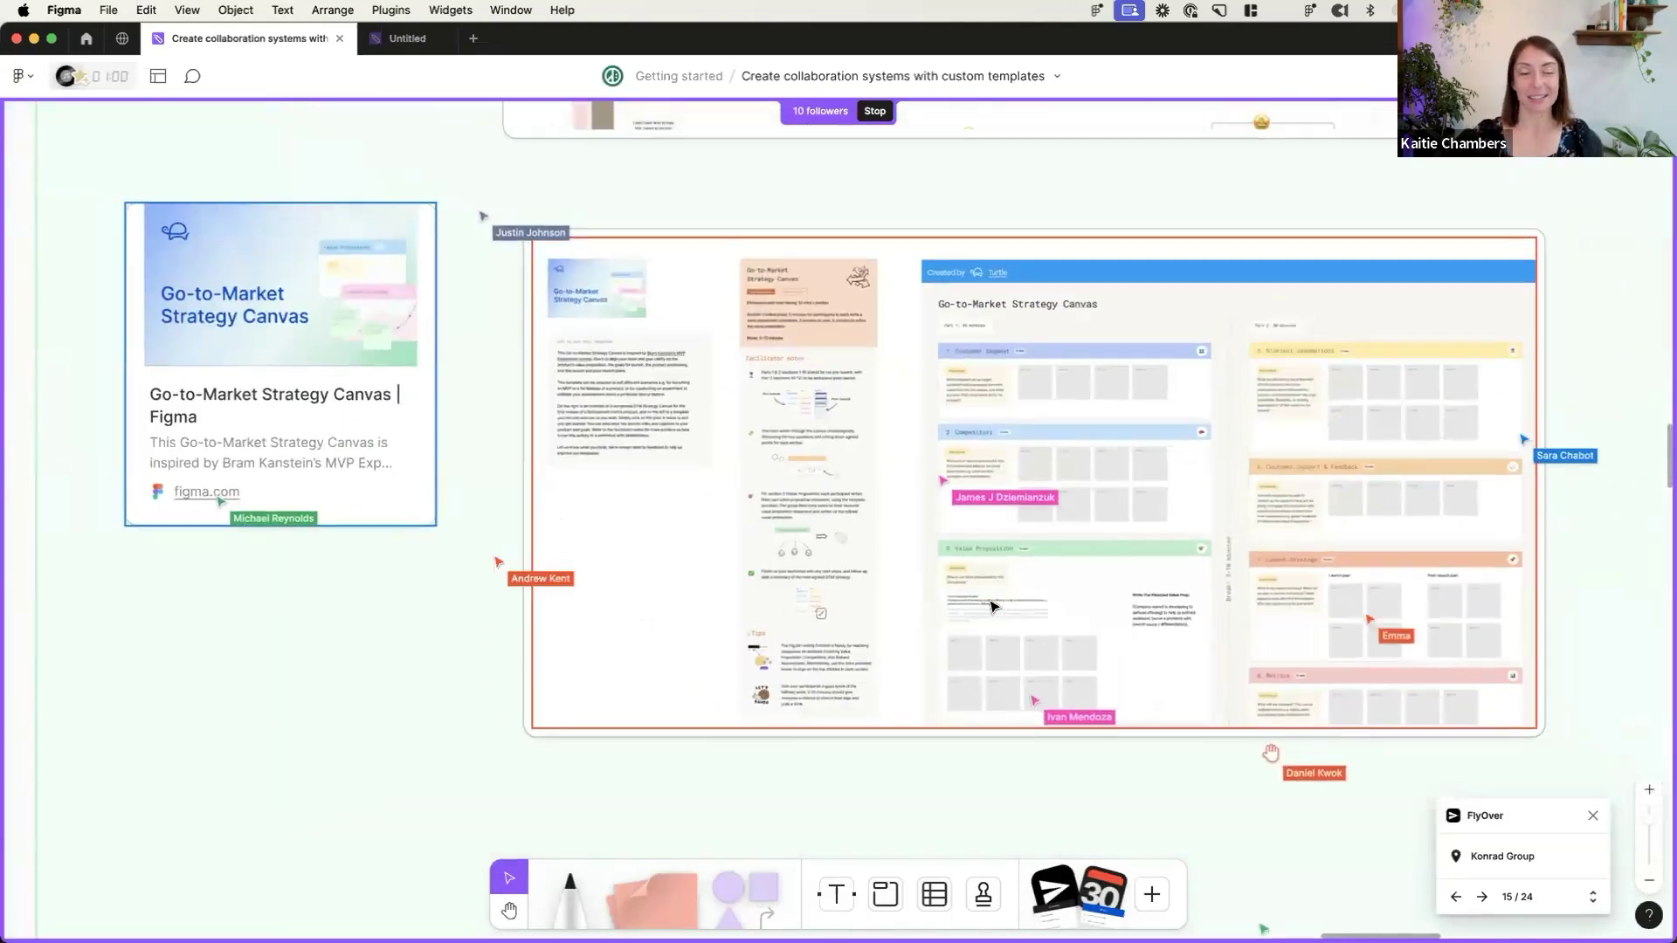
# - Select the Turtle Inc section and review the Konrad Group workshop activities, the CVENT boards and the Turtle Inc templates together
pyautogui.click(242, 594)
pyautogui.scroll(-5, 242, 595)
pyautogui.hscroll(-5, 242, 595)
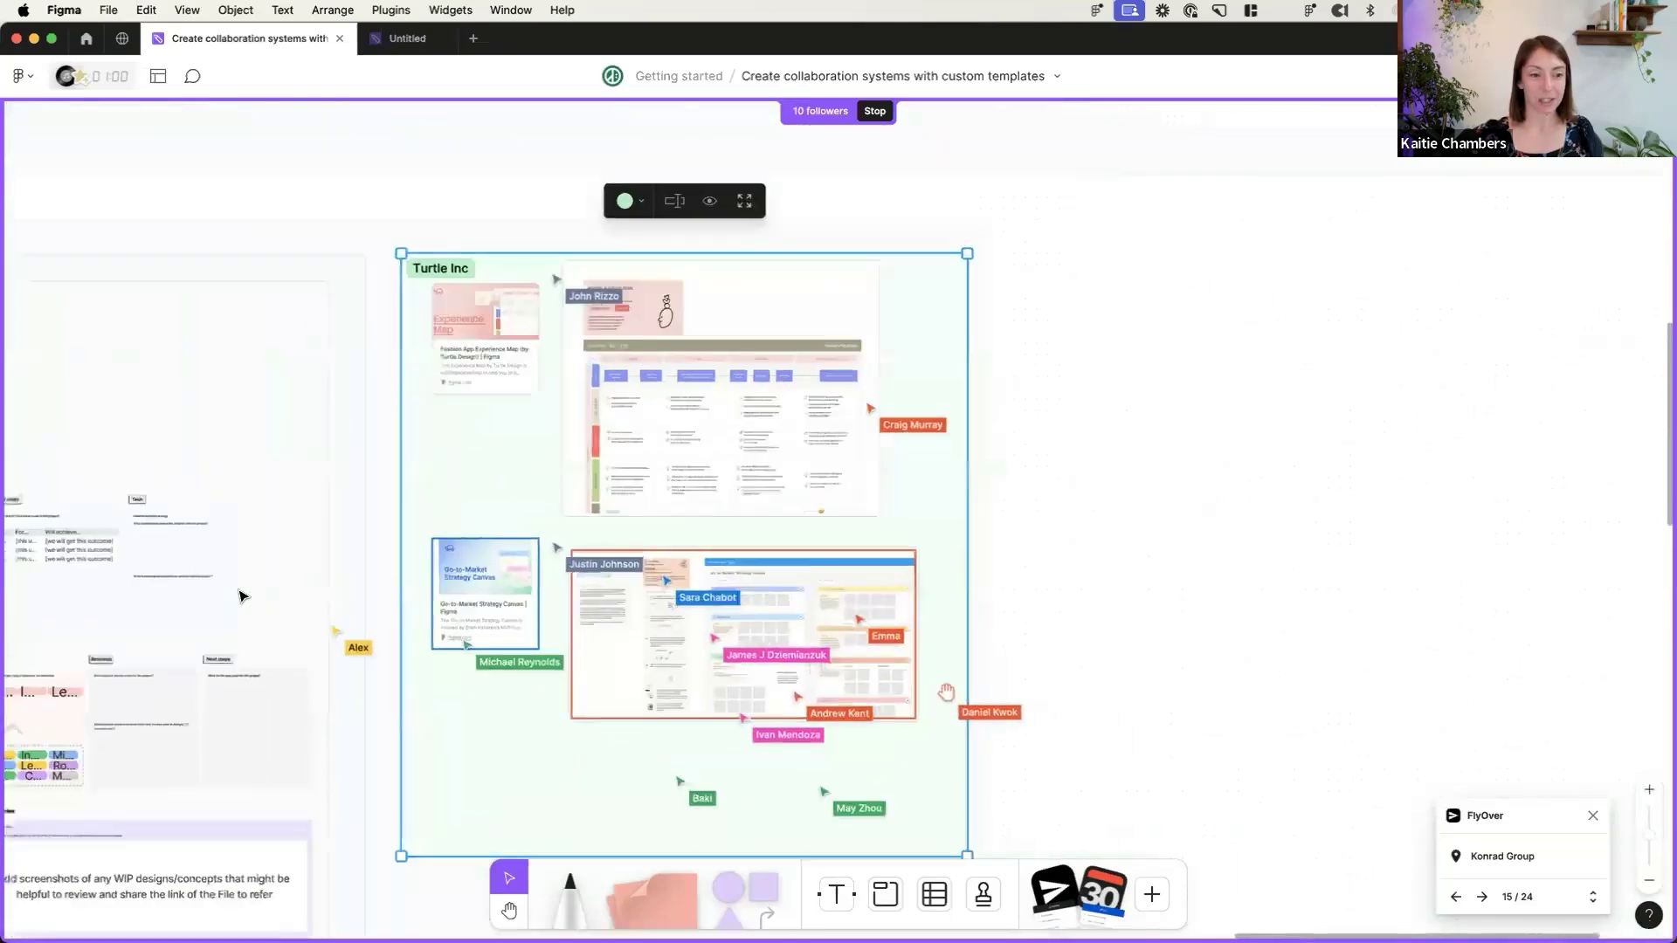
pyautogui.hscroll(-10, 241, 595)
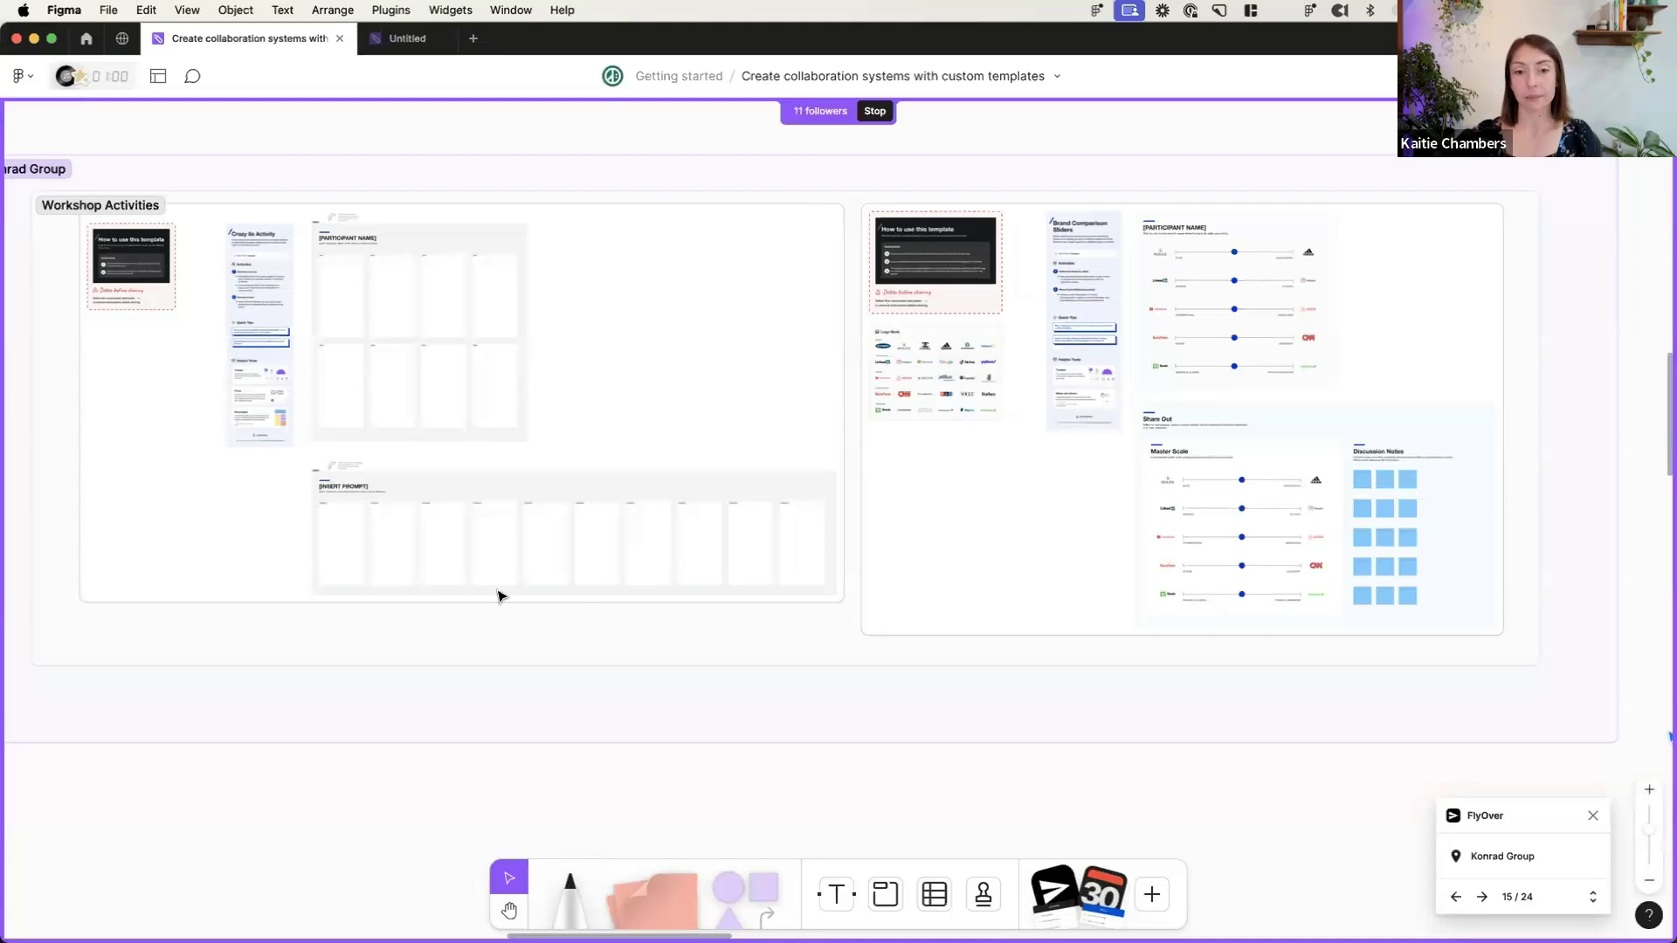
pyautogui.hscroll(20, 498, 597)
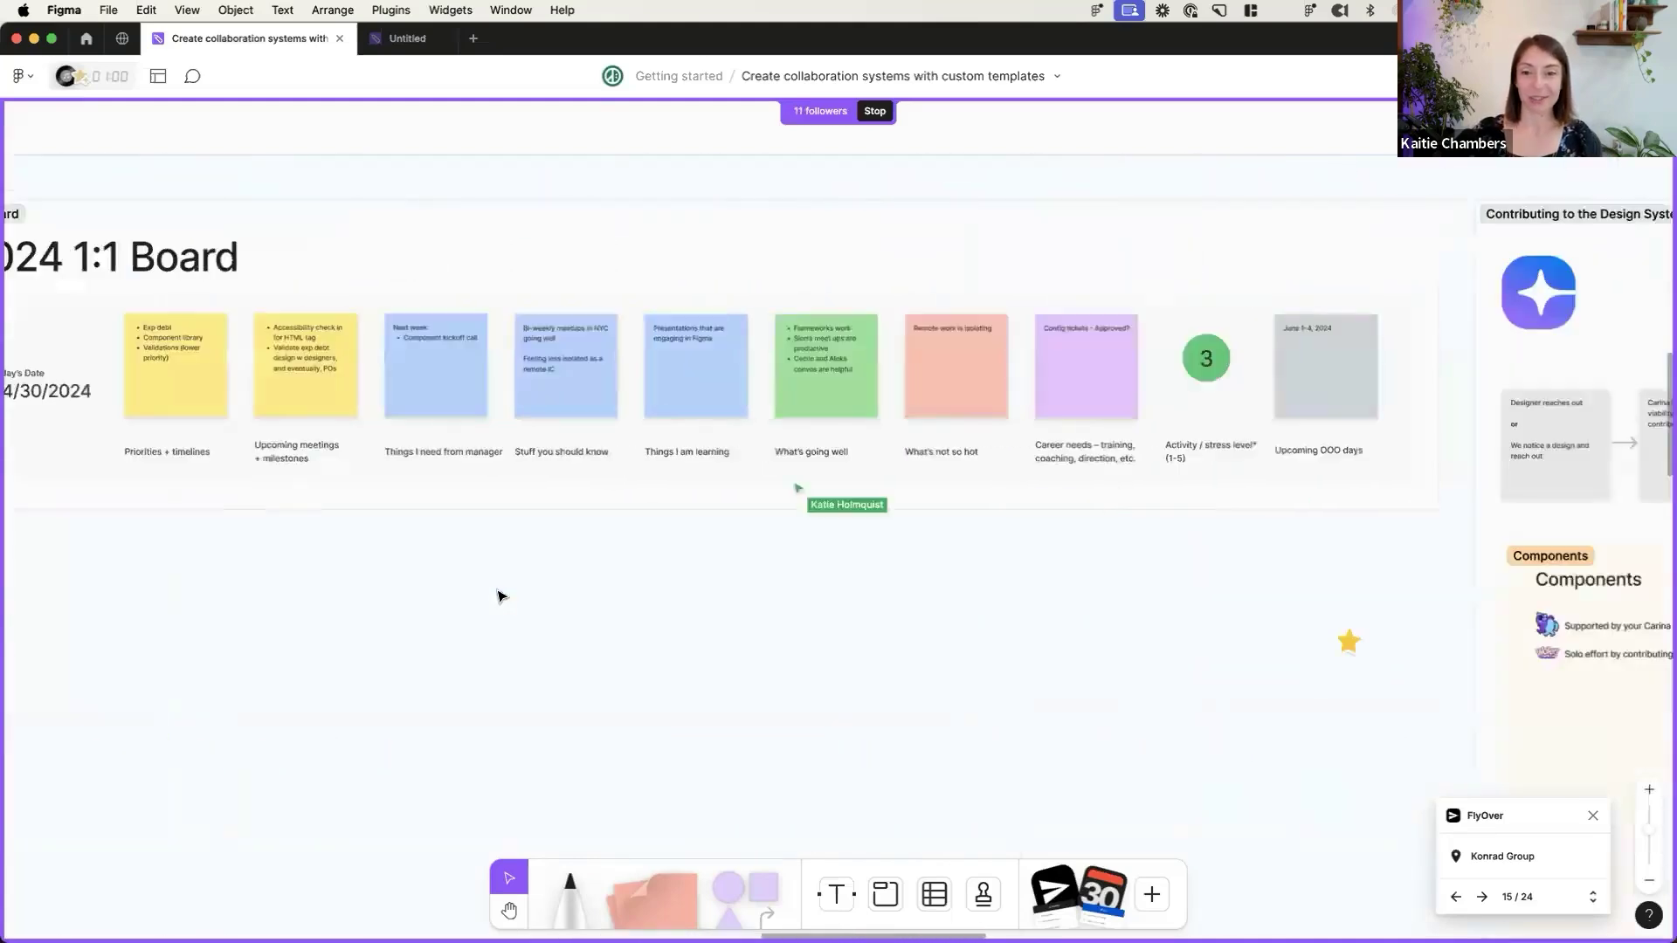
pyautogui.hscroll(5, 497, 596)
pyautogui.scroll(-5, 498, 597)
pyautogui.hscroll(5, 498, 596)
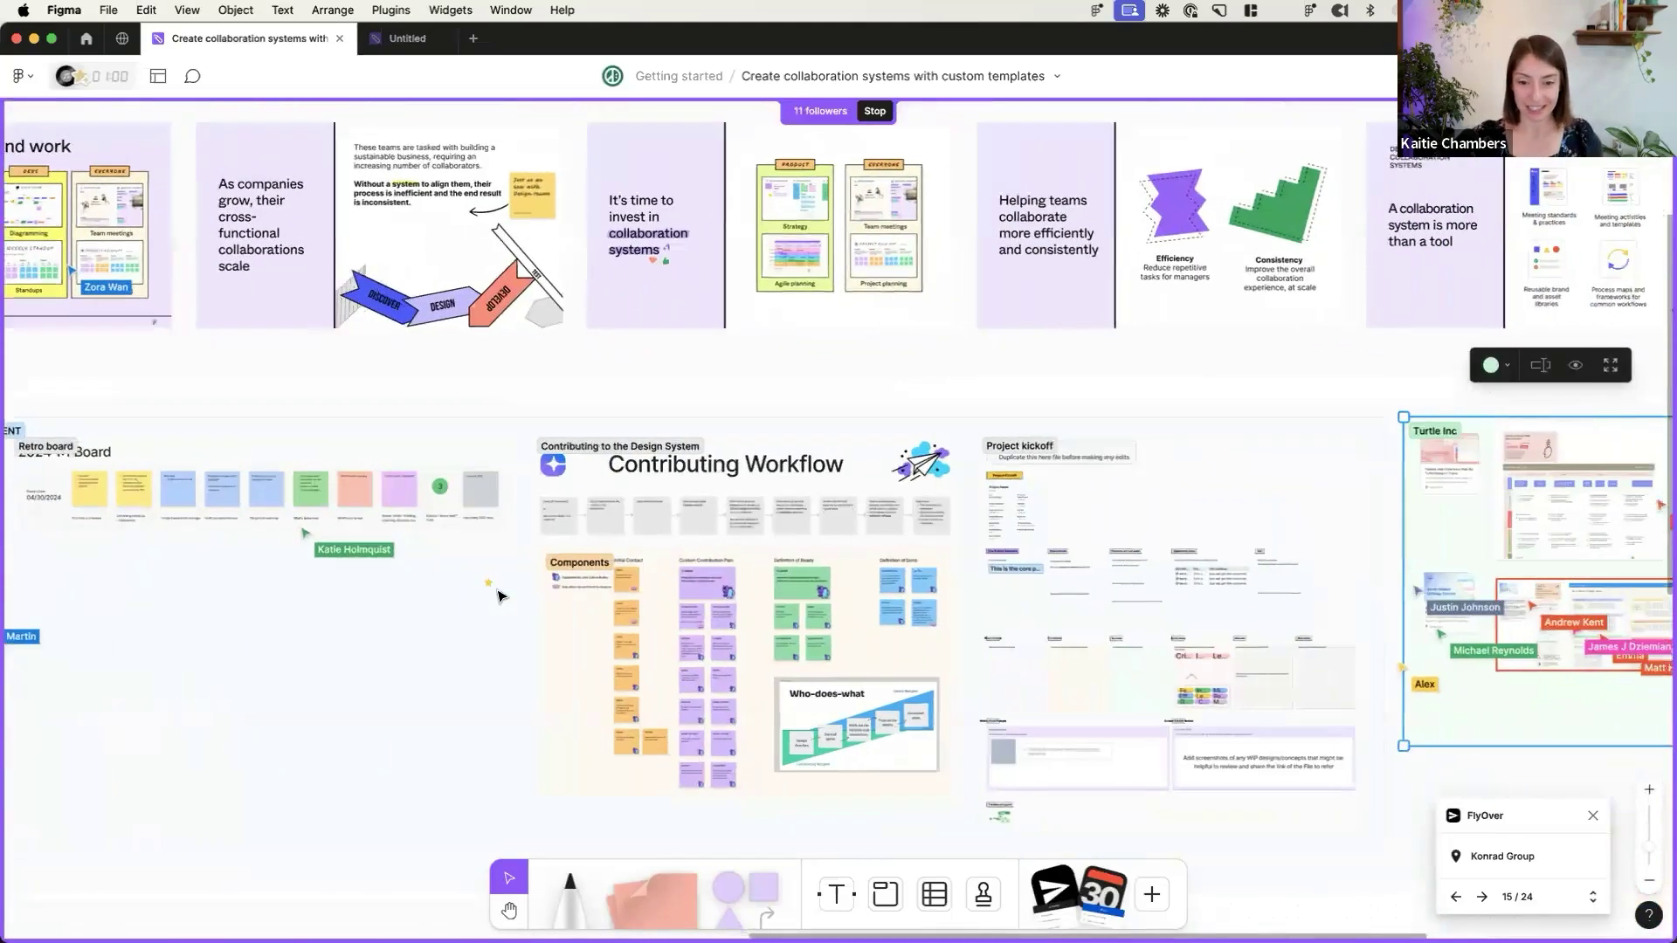
pyautogui.hscroll(5, 497, 597)
pyautogui.hscroll(5, 498, 596)
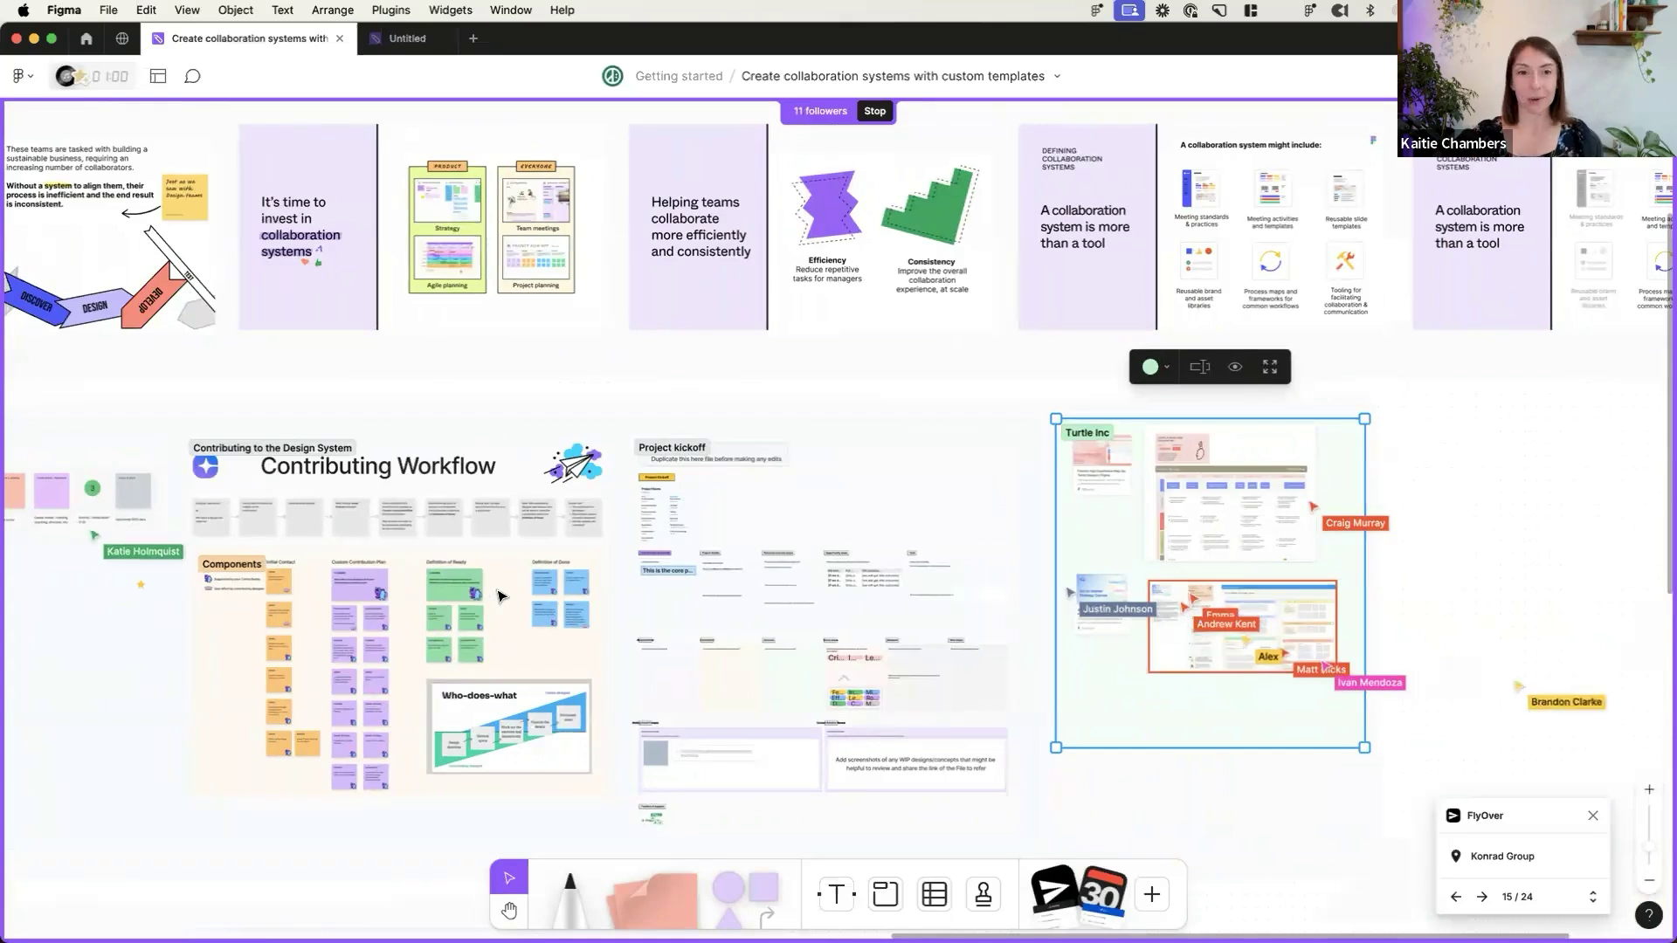
# - Present the collaboration system slide and the "Let's create a template!" voting stickies in the How to create templates section
pyautogui.scroll(-3, 498, 596)
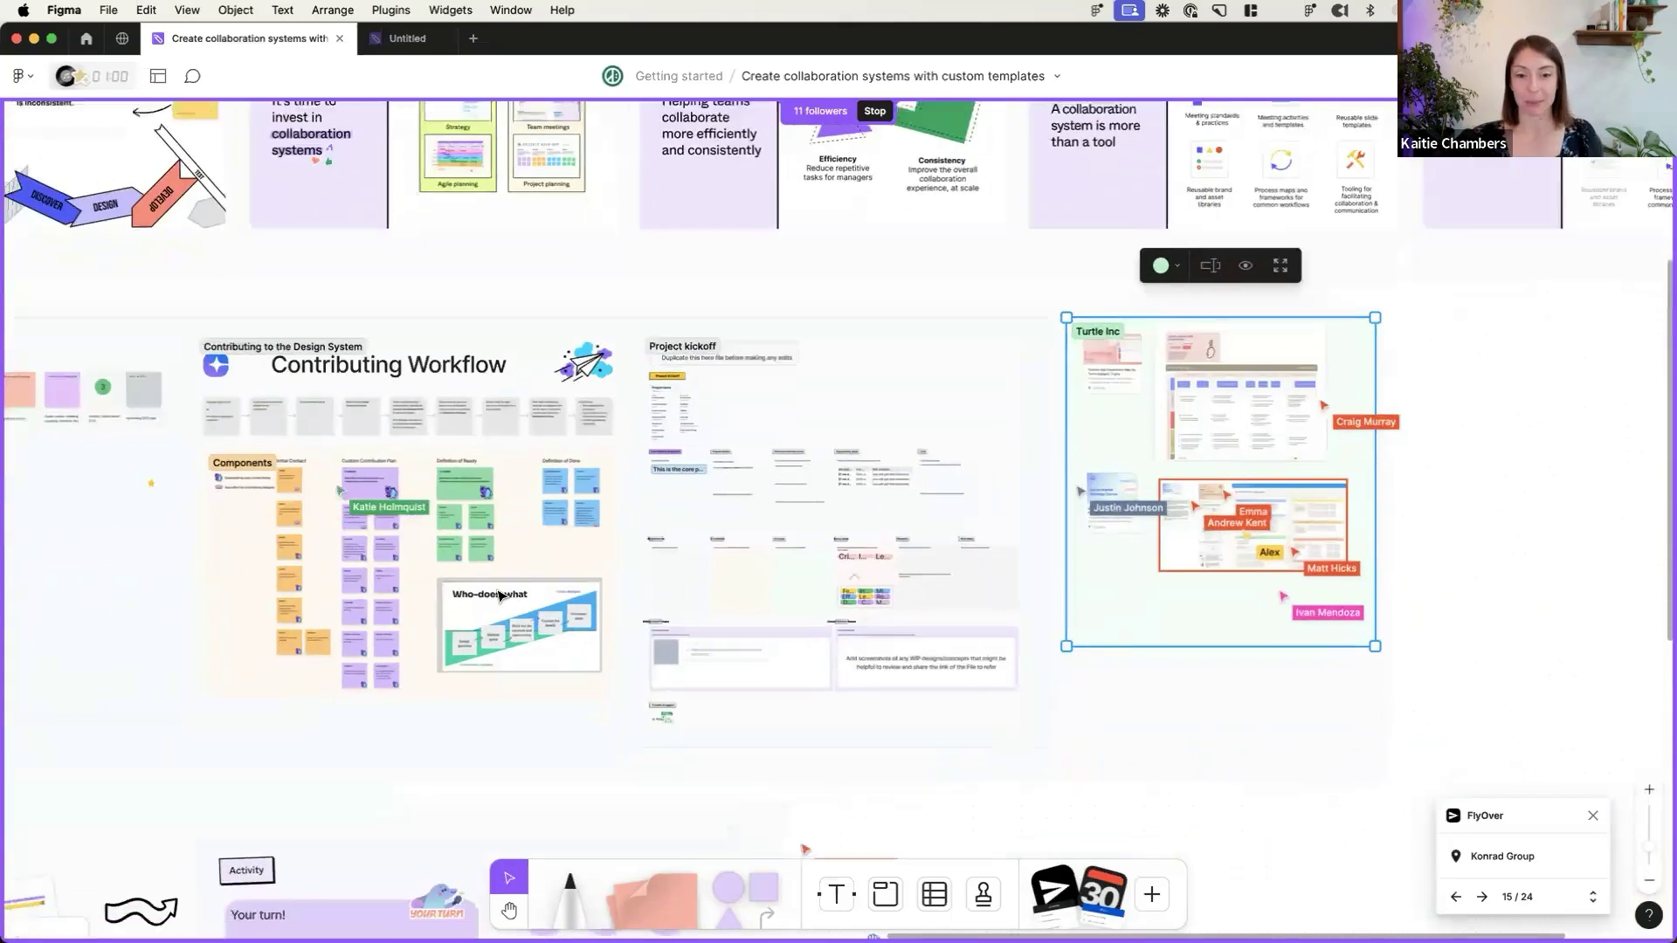
pyautogui.scroll(-10, 498, 596)
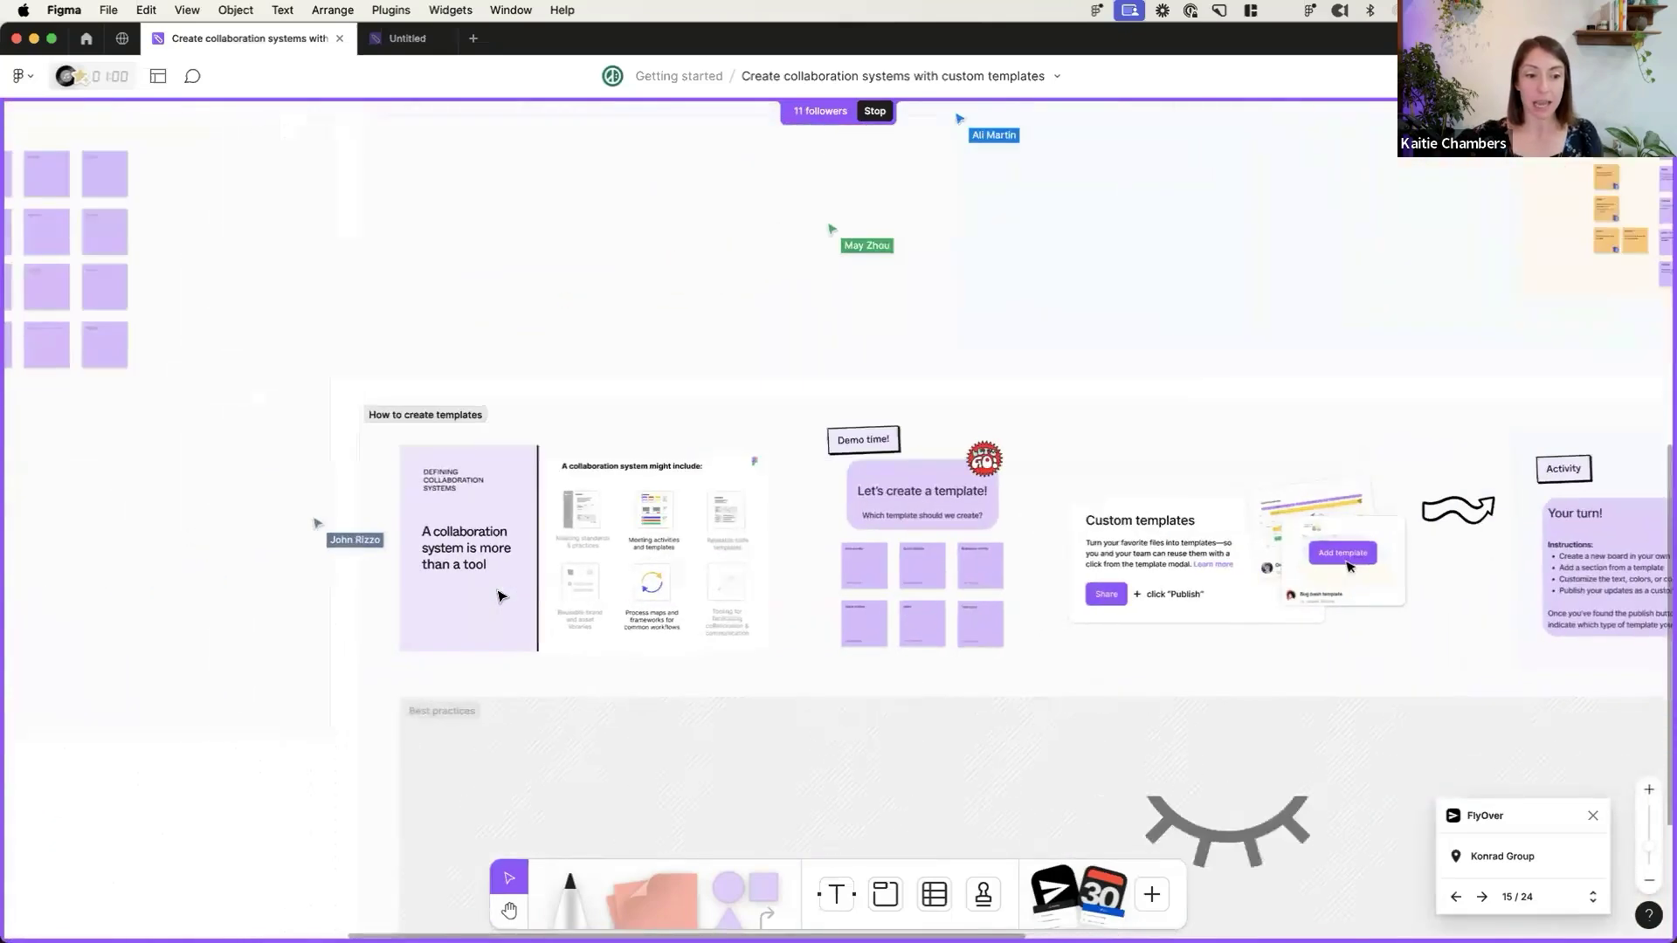
pyautogui.scroll(5, 668, 524)
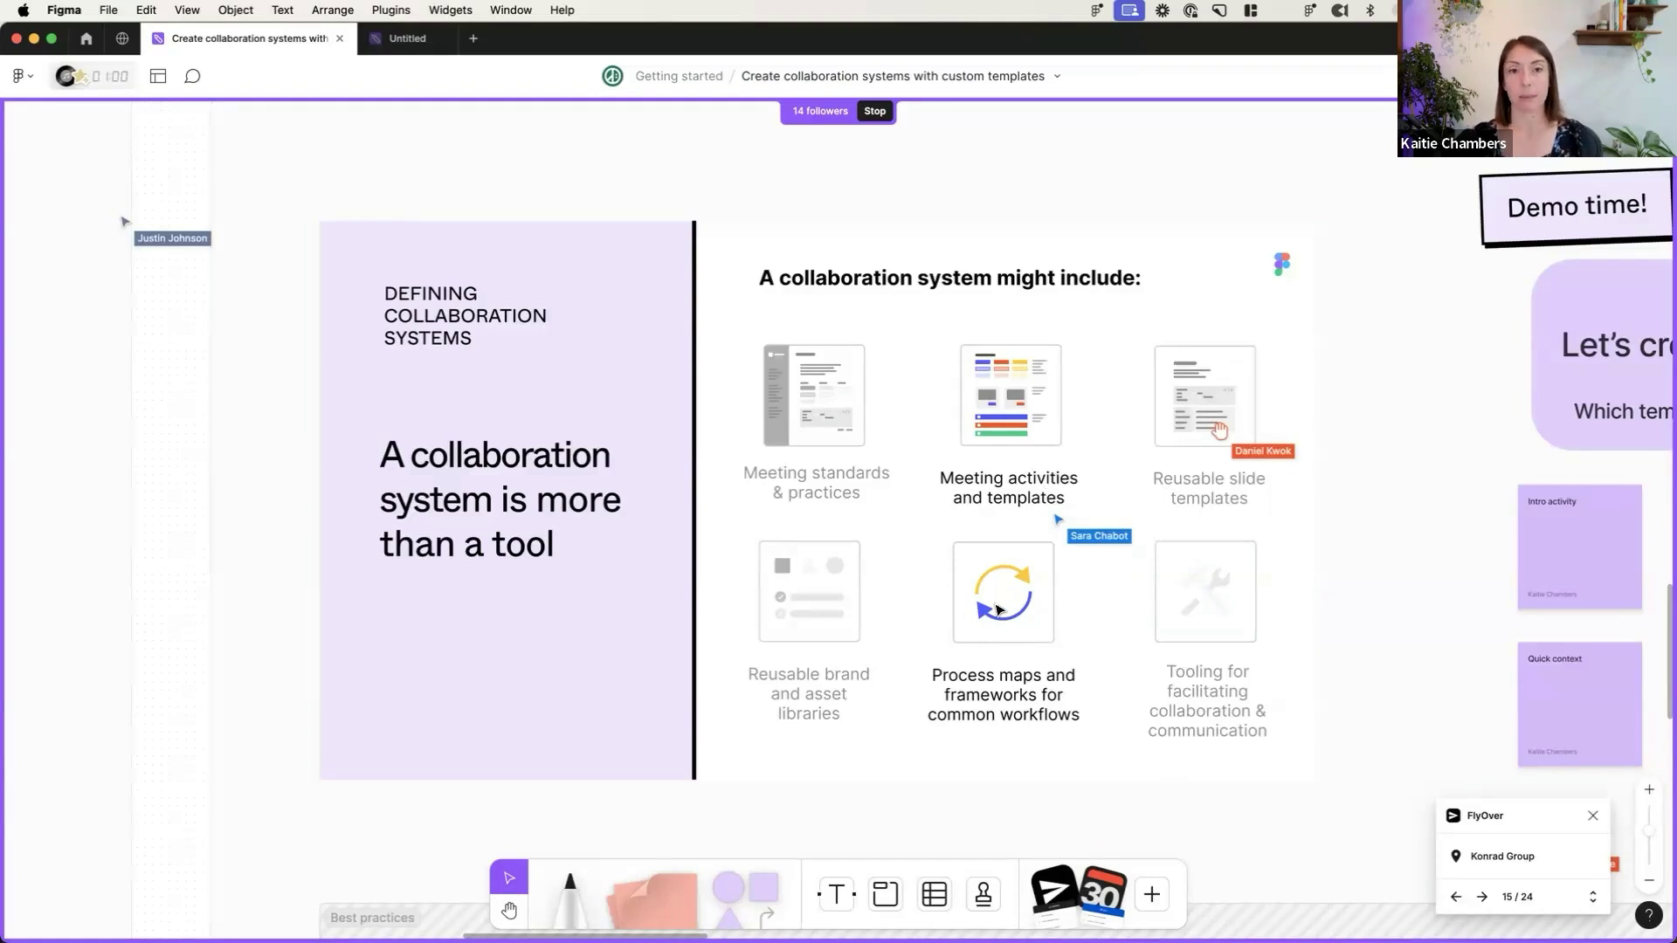
pyautogui.hscroll(15, 1000, 609)
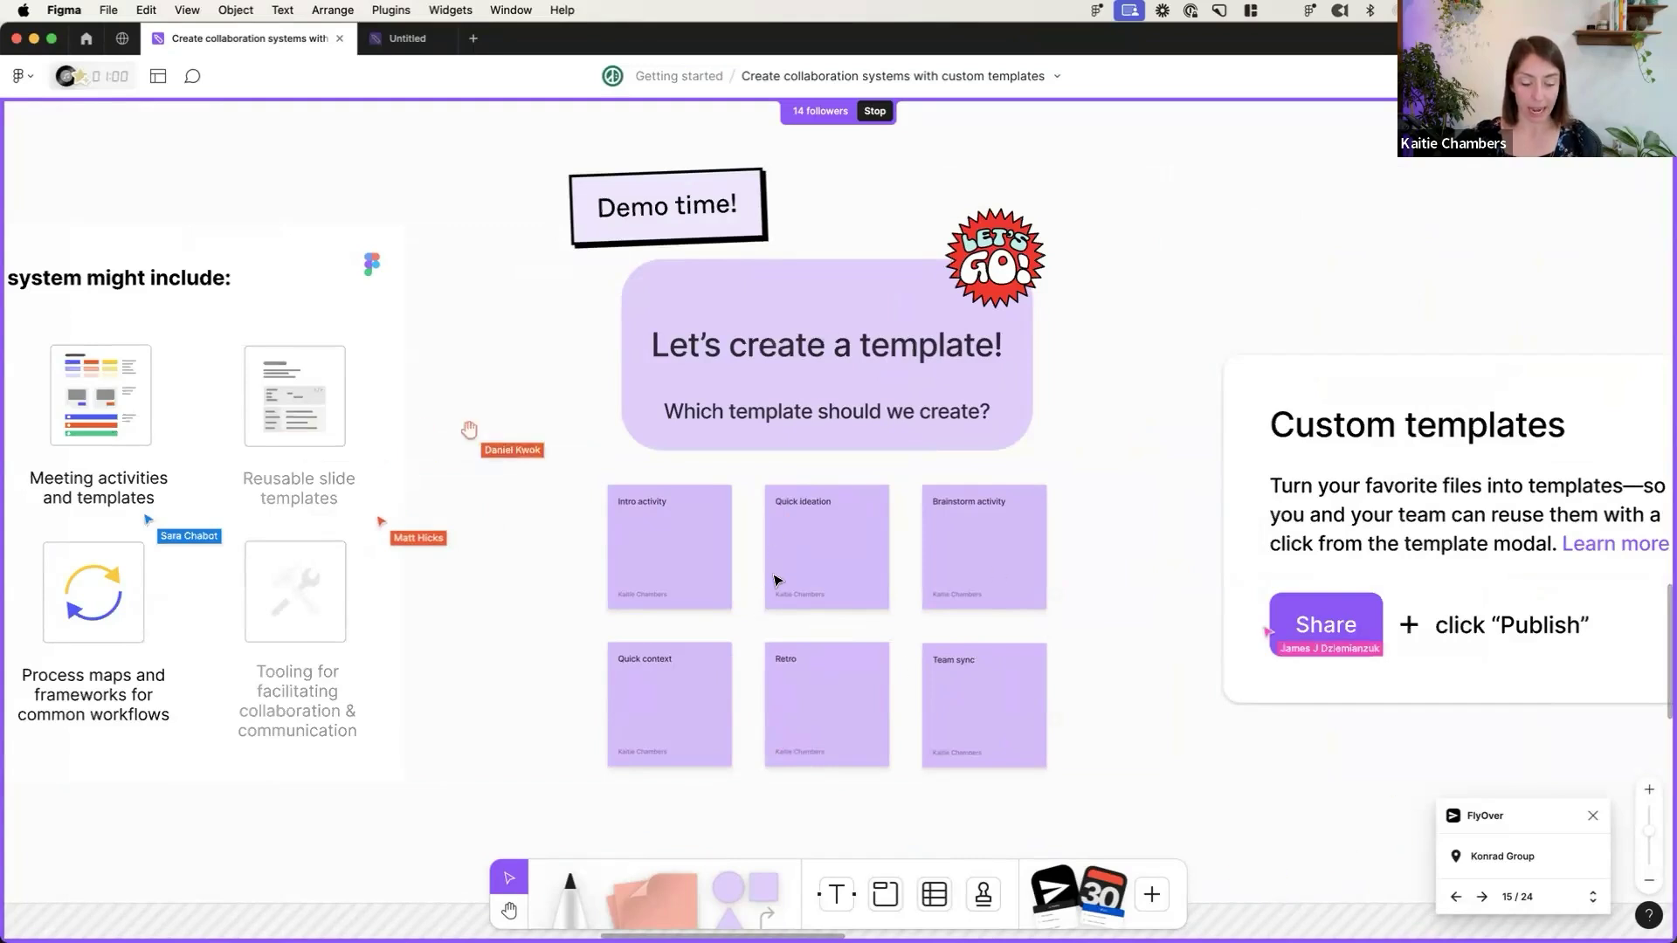
pyautogui.press('e')
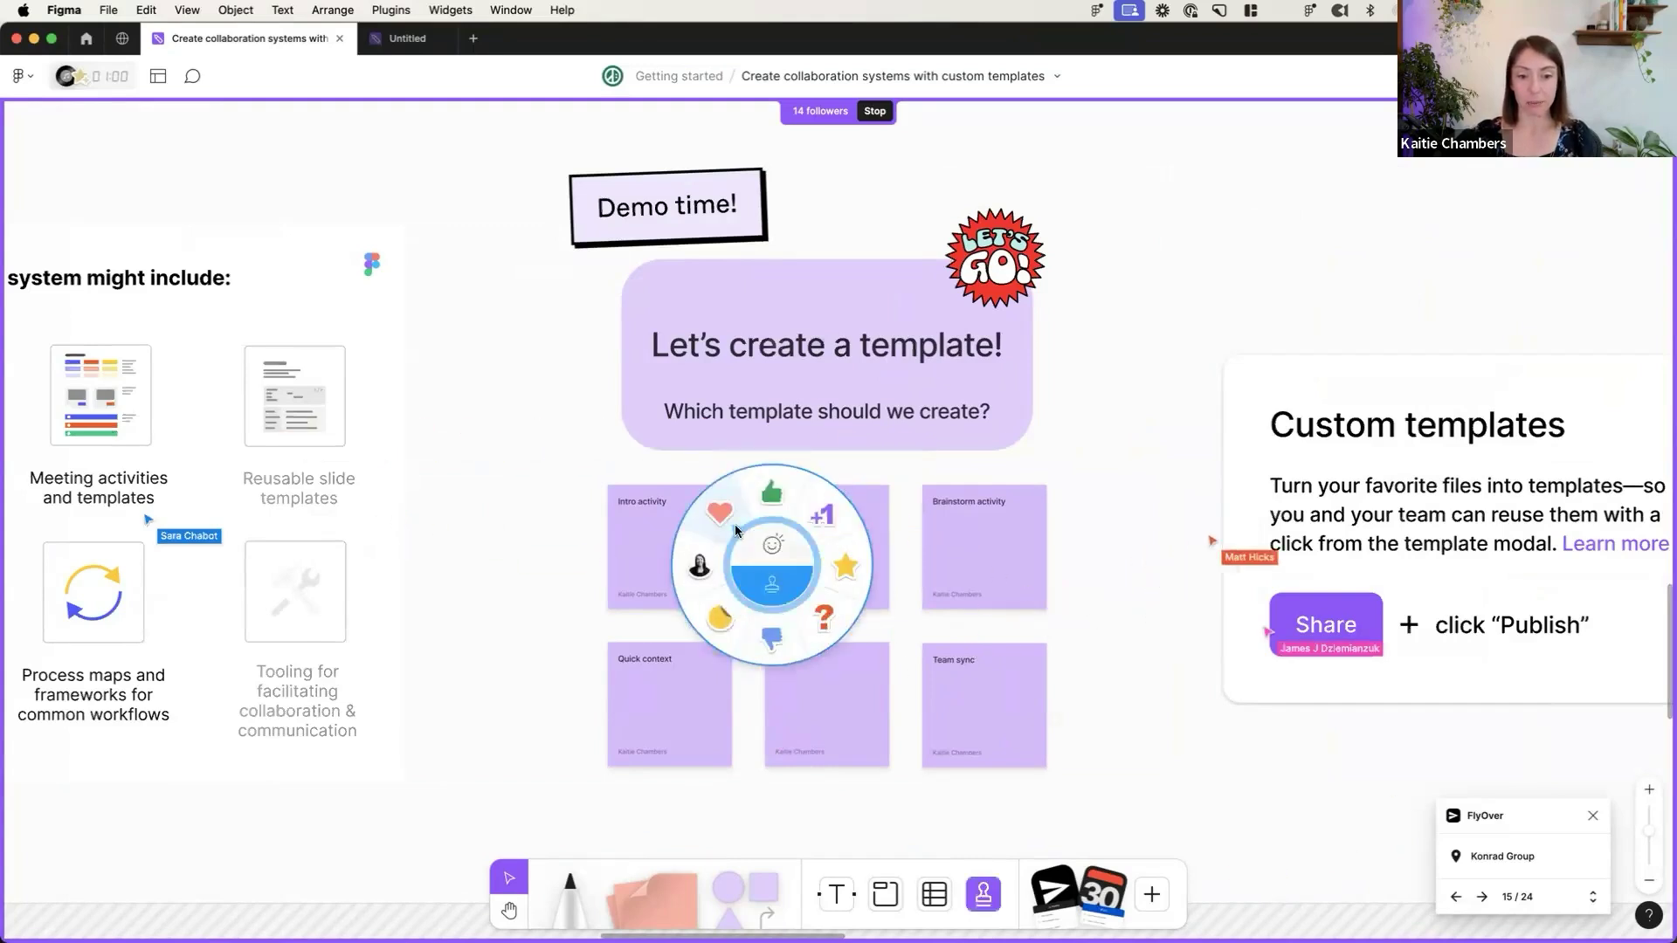
pyautogui.click(984, 894)
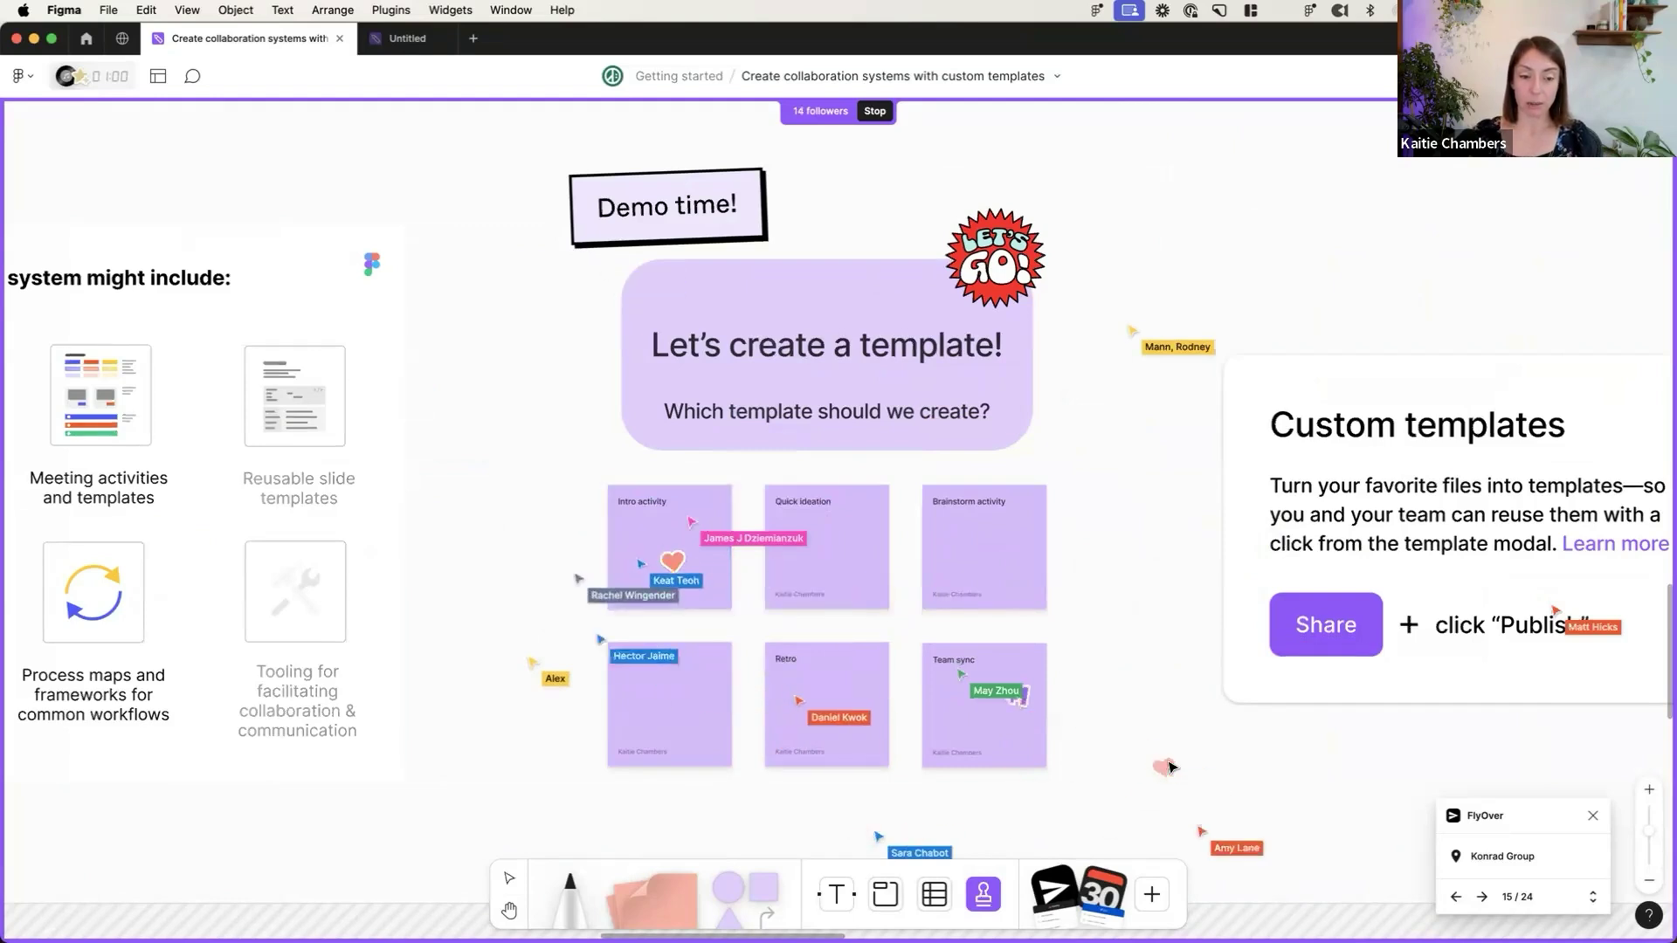
pyautogui.press('Escape')
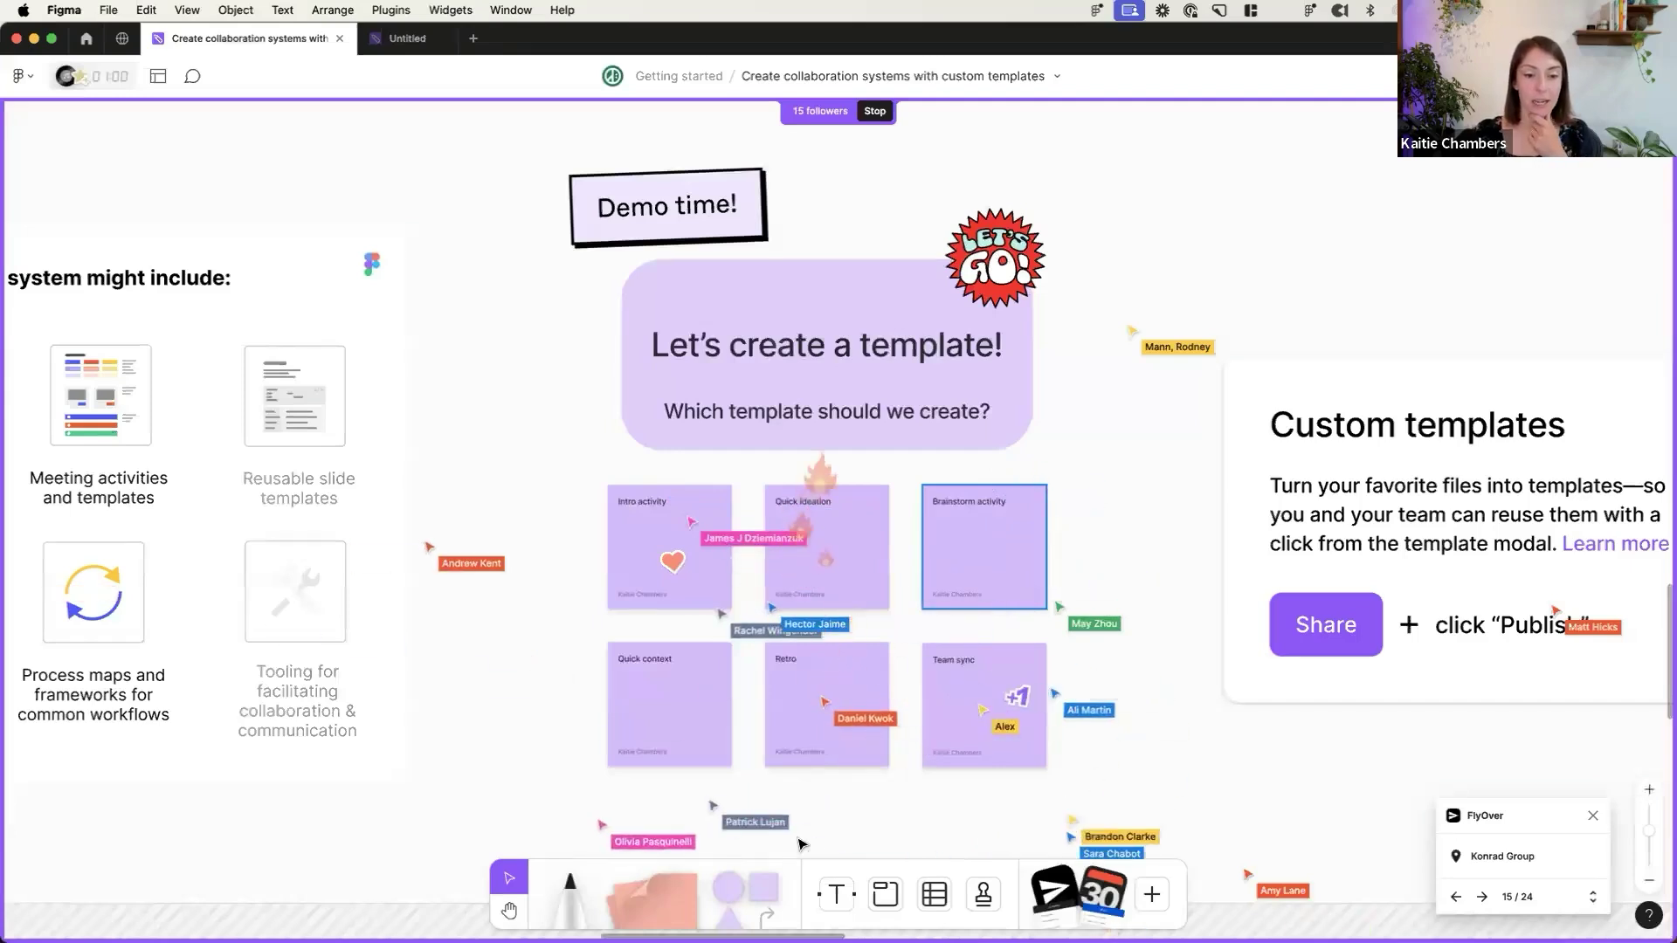
# - Send heart-eyes emoji reactions over the template voting stickies below "Let's create a template!"
pyautogui.press('e')
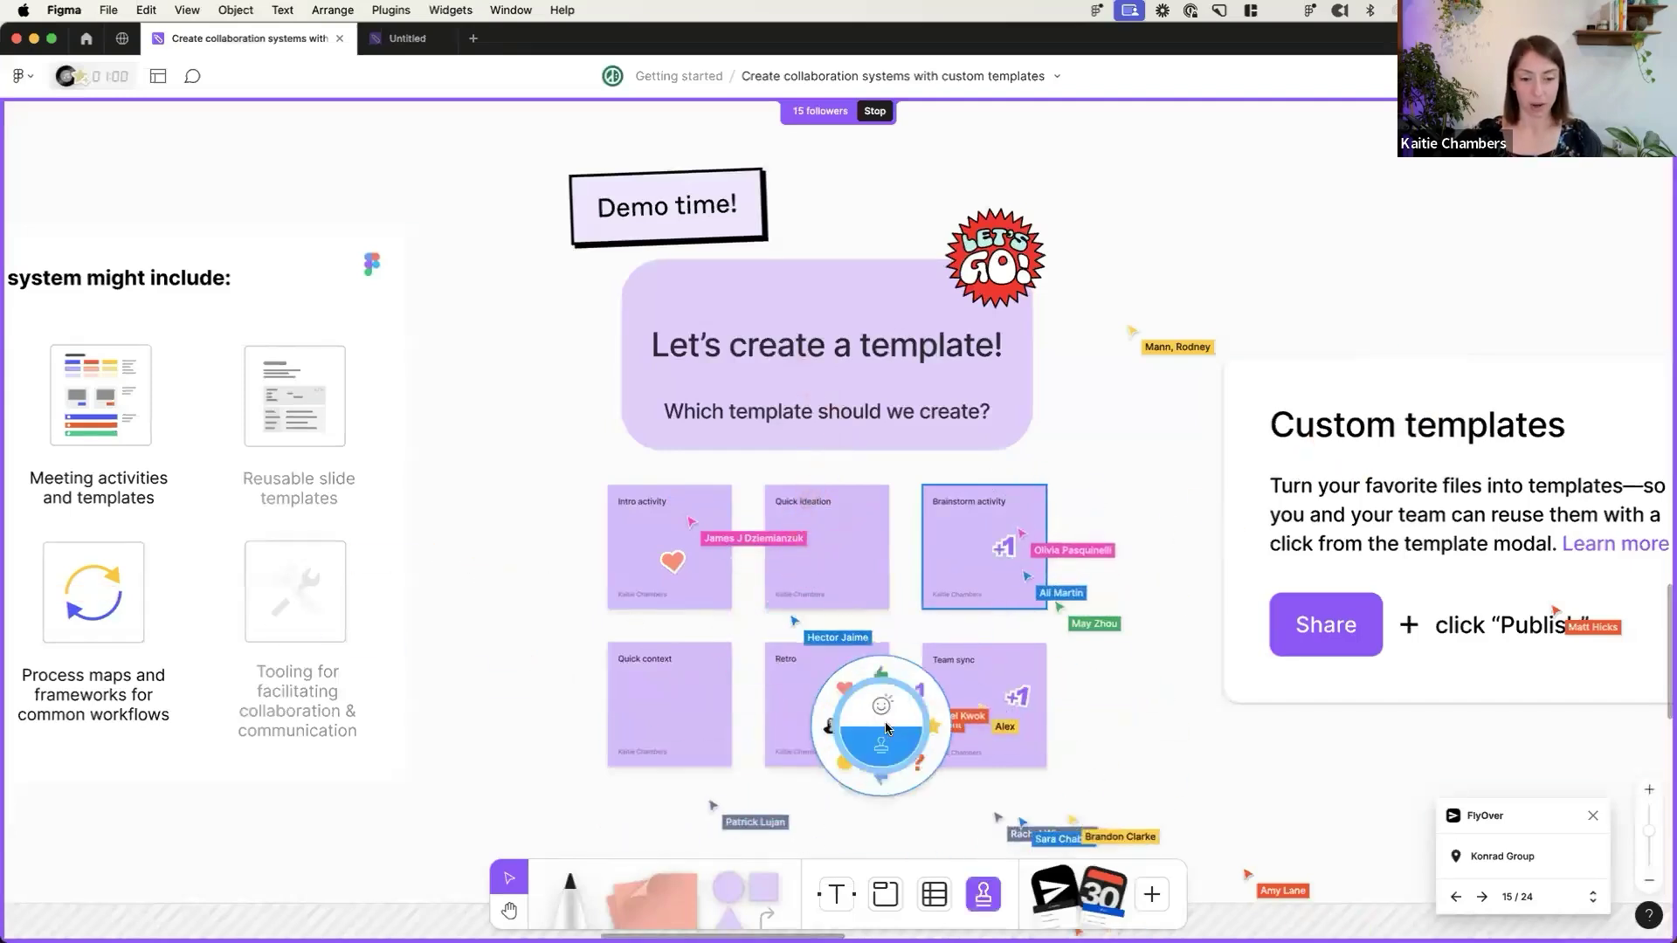
pyautogui.click(884, 707)
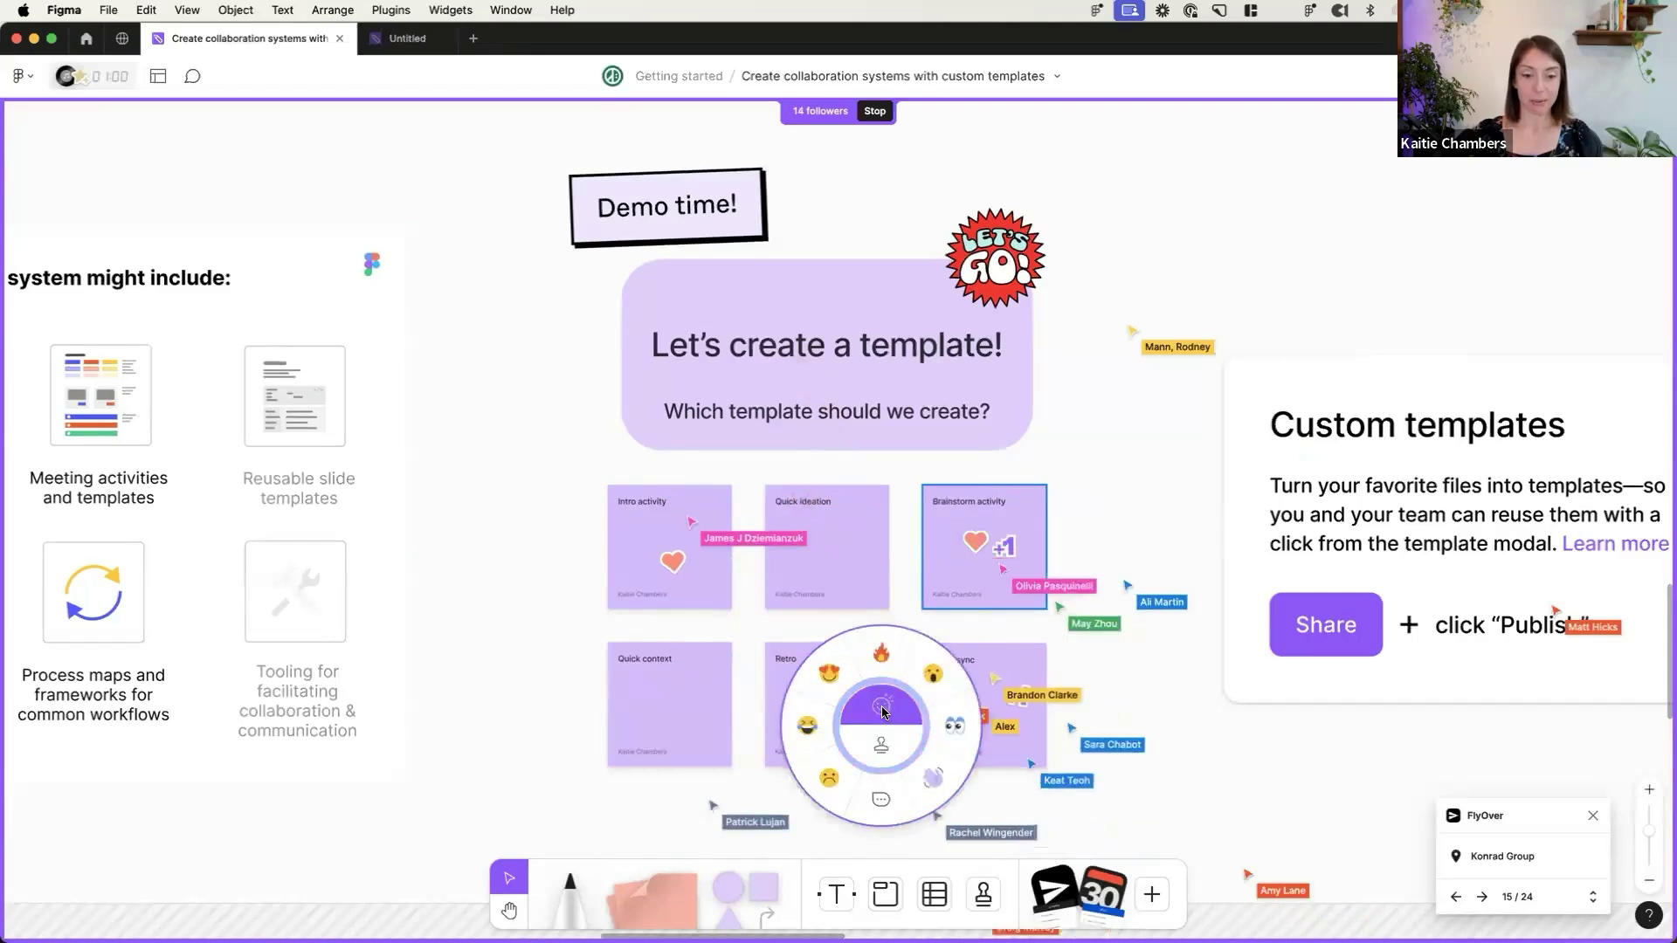
pyautogui.click(829, 675)
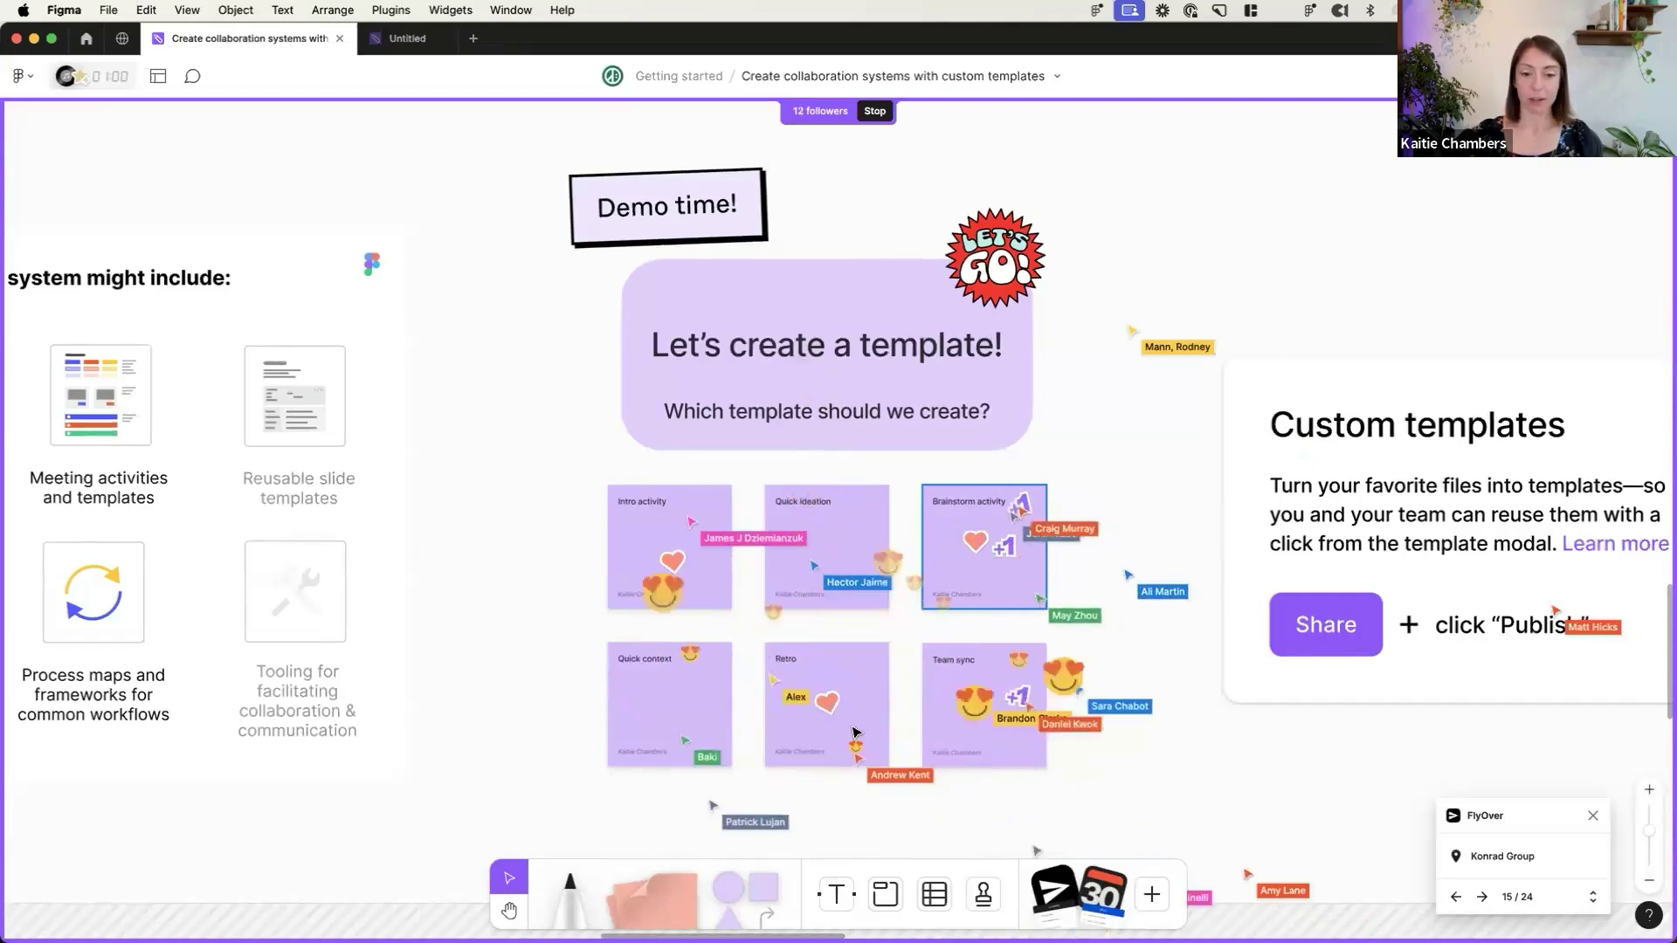
pyautogui.press('e')
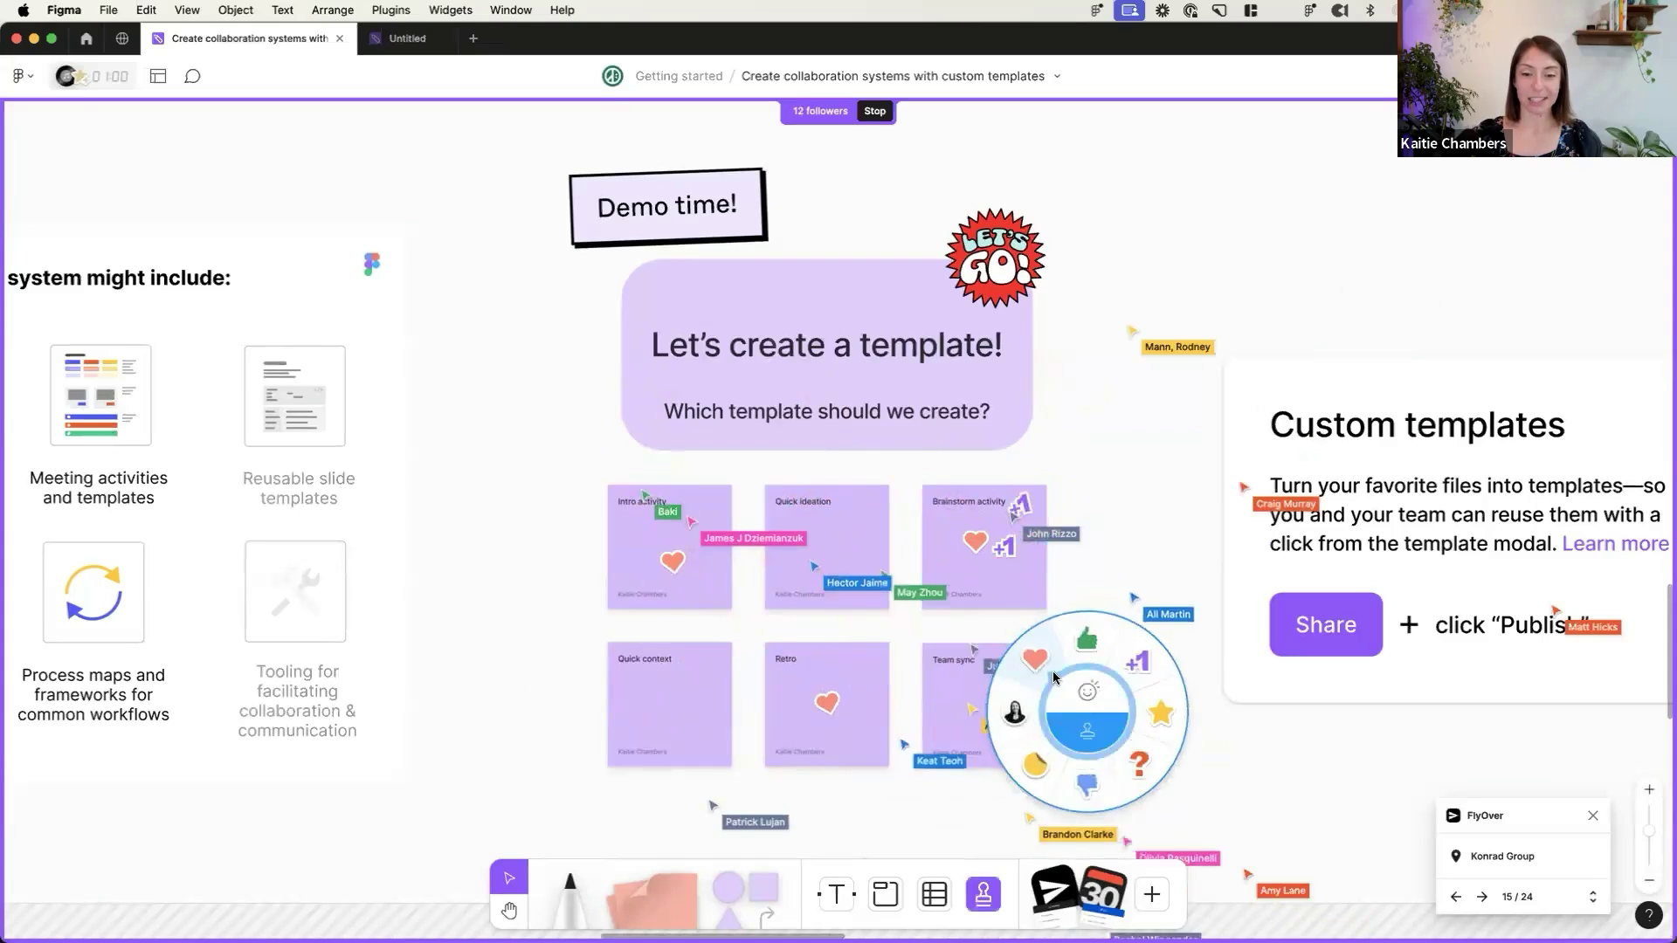
pyautogui.click(1035, 661)
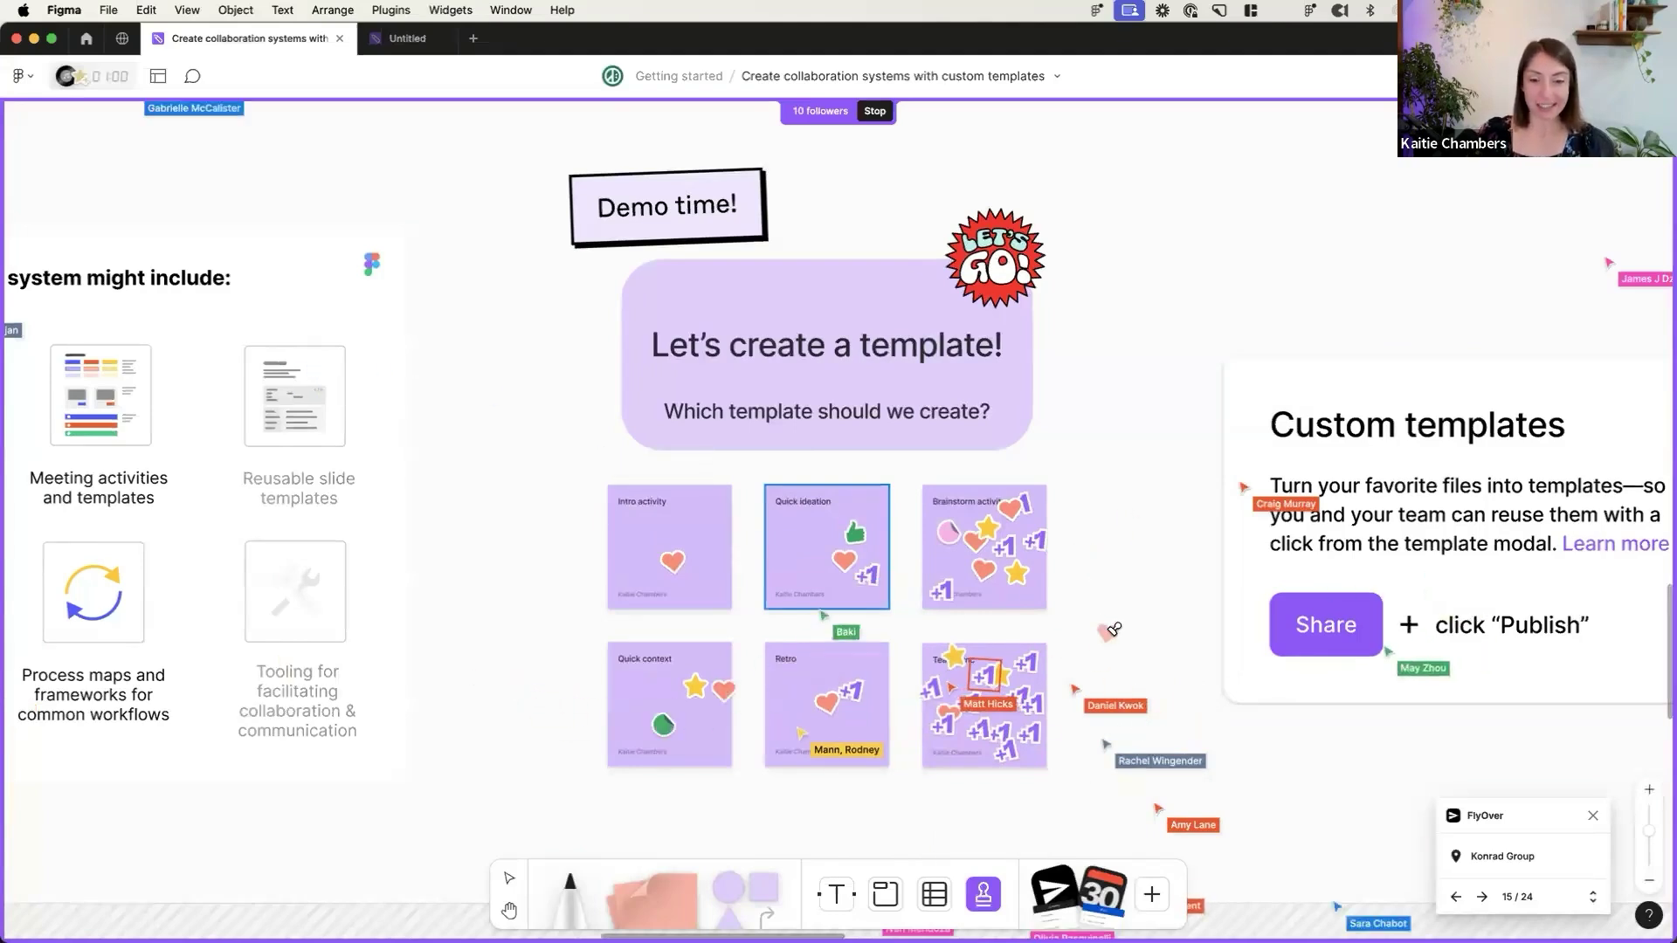
pyautogui.press('Escape')
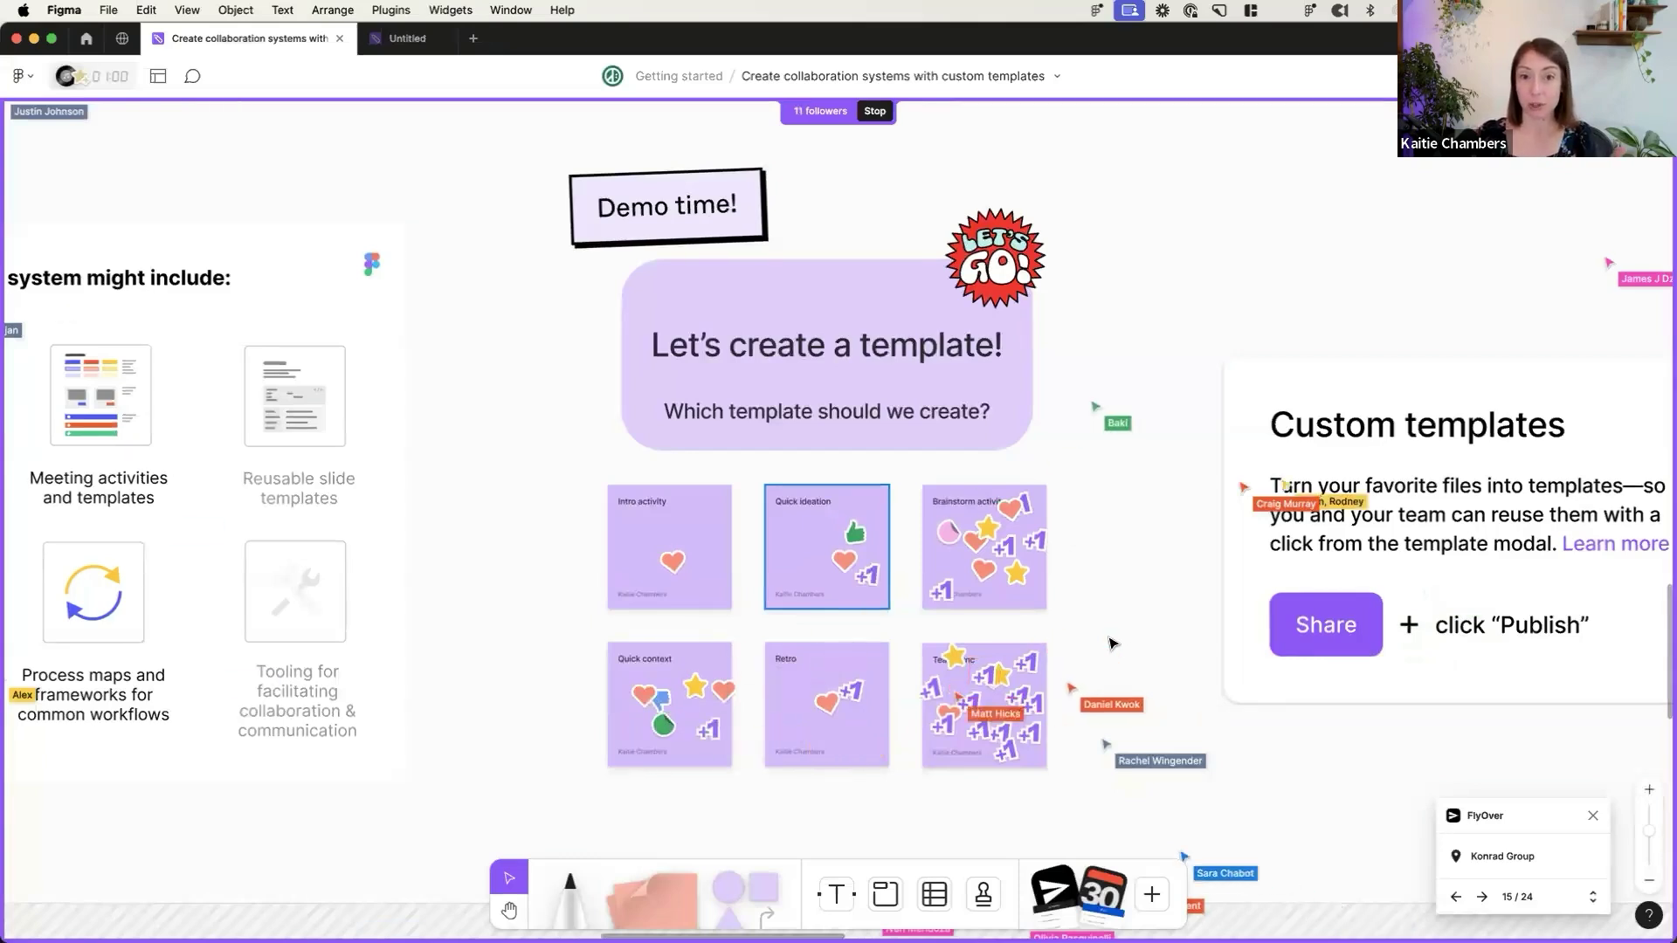
# - Review the Custom templates card beside the template voting stickies, including its sharing and publishing instructions
pyautogui.hscroll(5, 1111, 644)
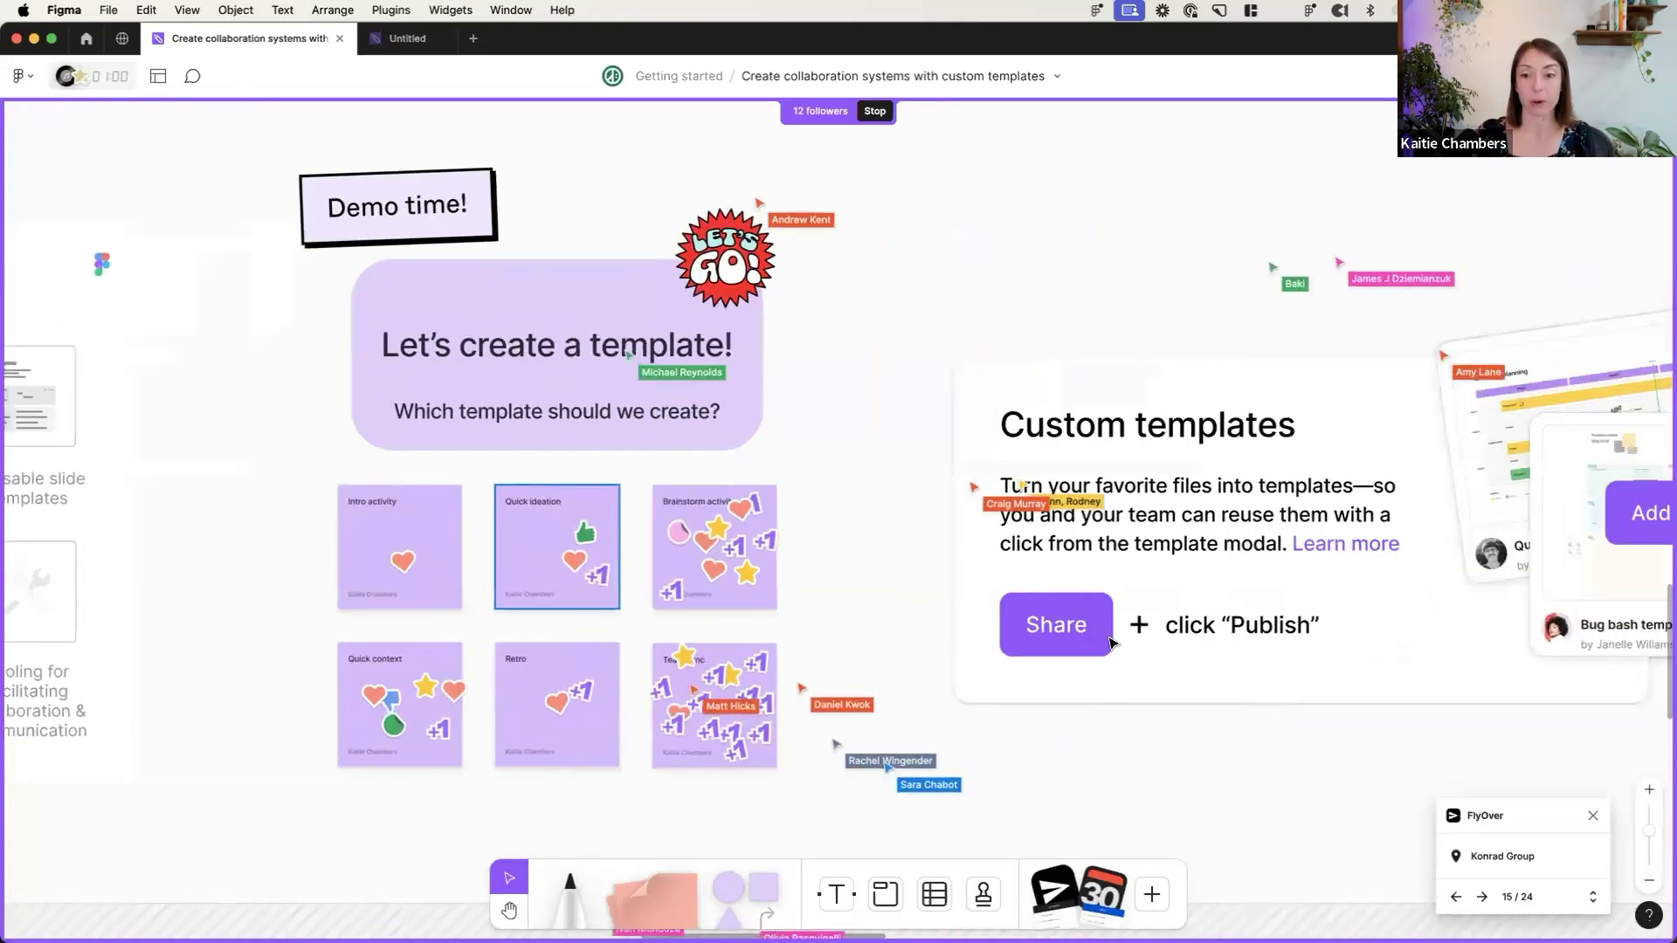
pyautogui.hscroll(7, 1111, 643)
pyautogui.hscroll(-2, 1111, 644)
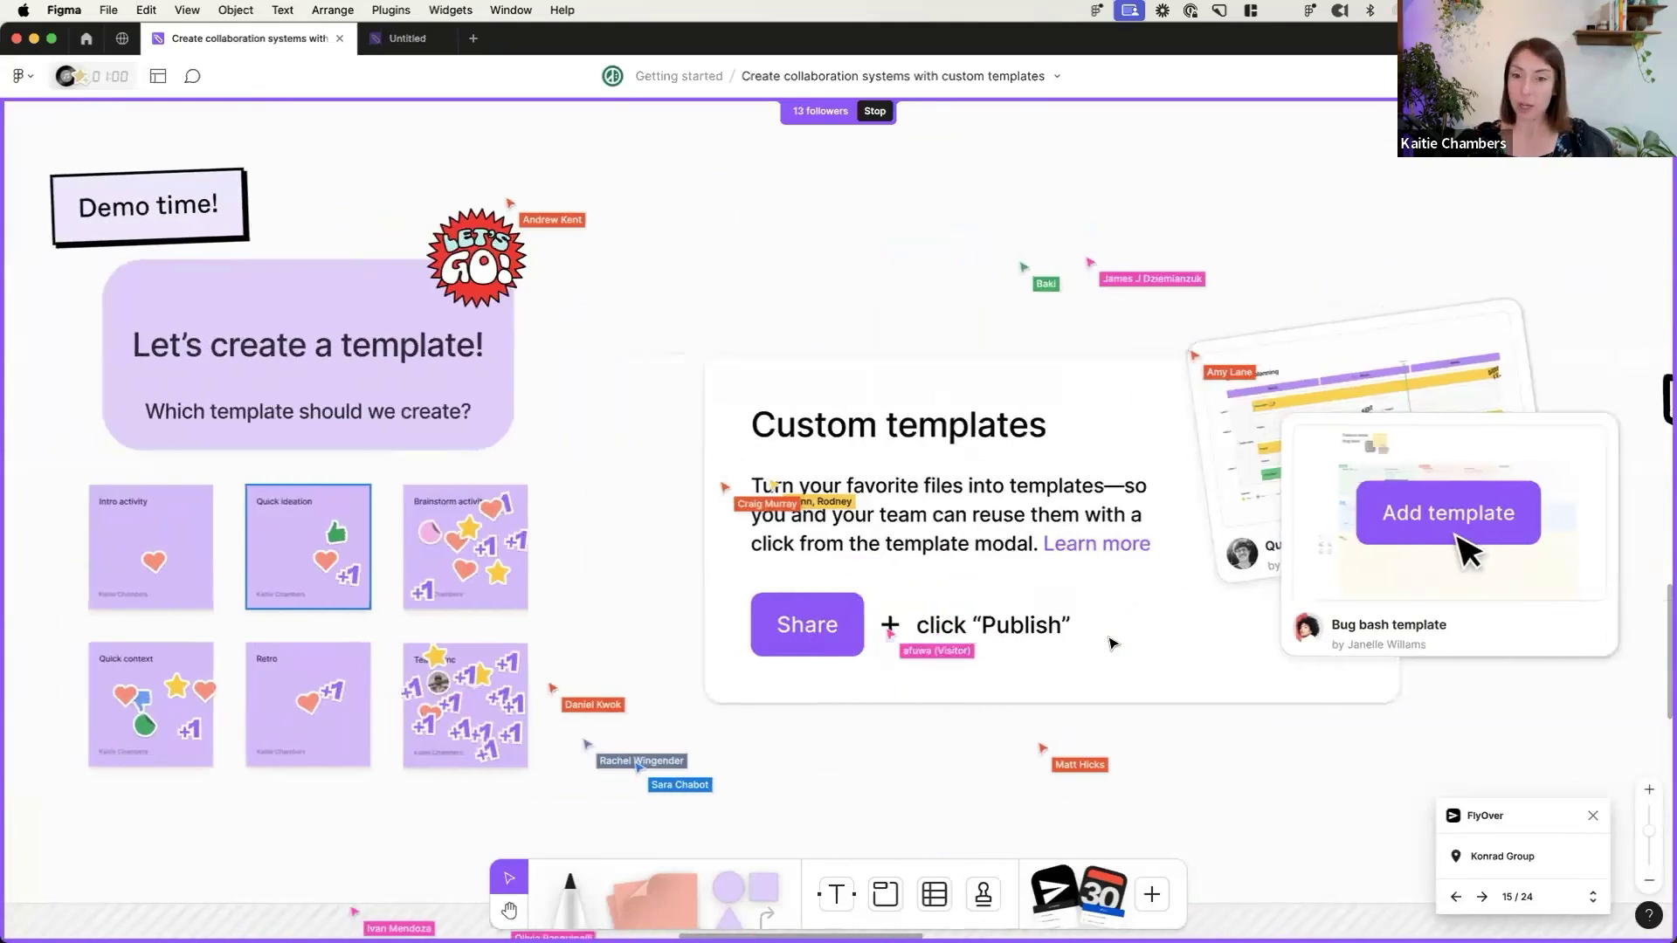
pyautogui.scroll(-3, 1111, 644)
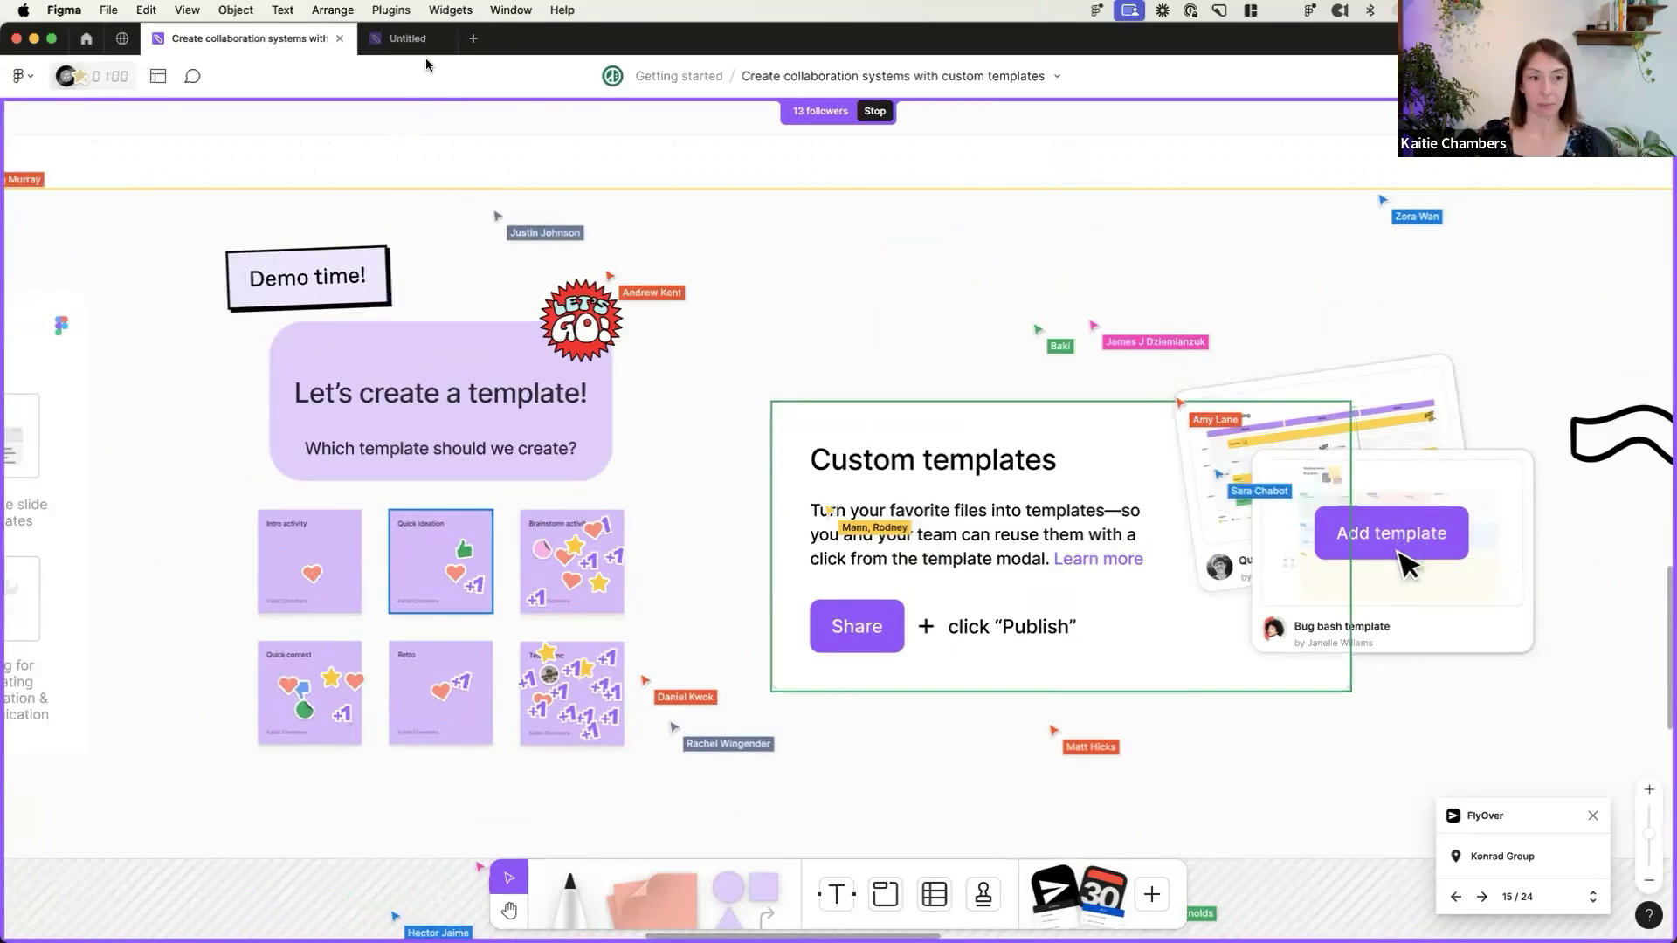
# - Switch to the Untitled board and look over the AI Generate prompts and the template library, leaving both closed
pyautogui.click(404, 50)
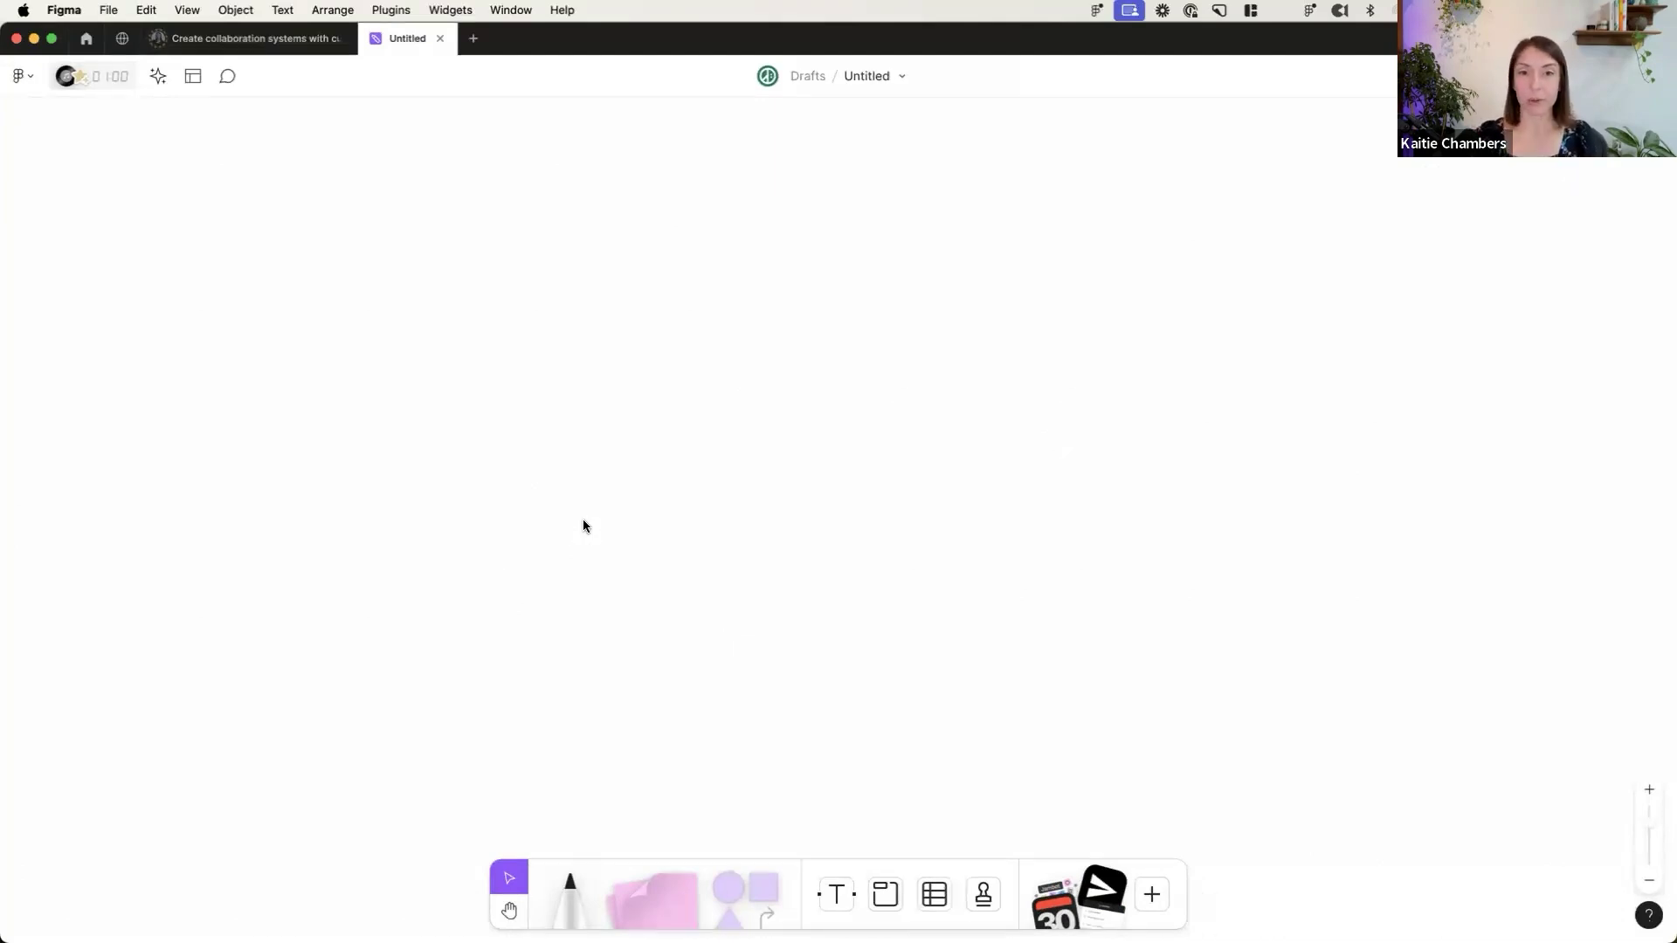
pyautogui.click(159, 78)
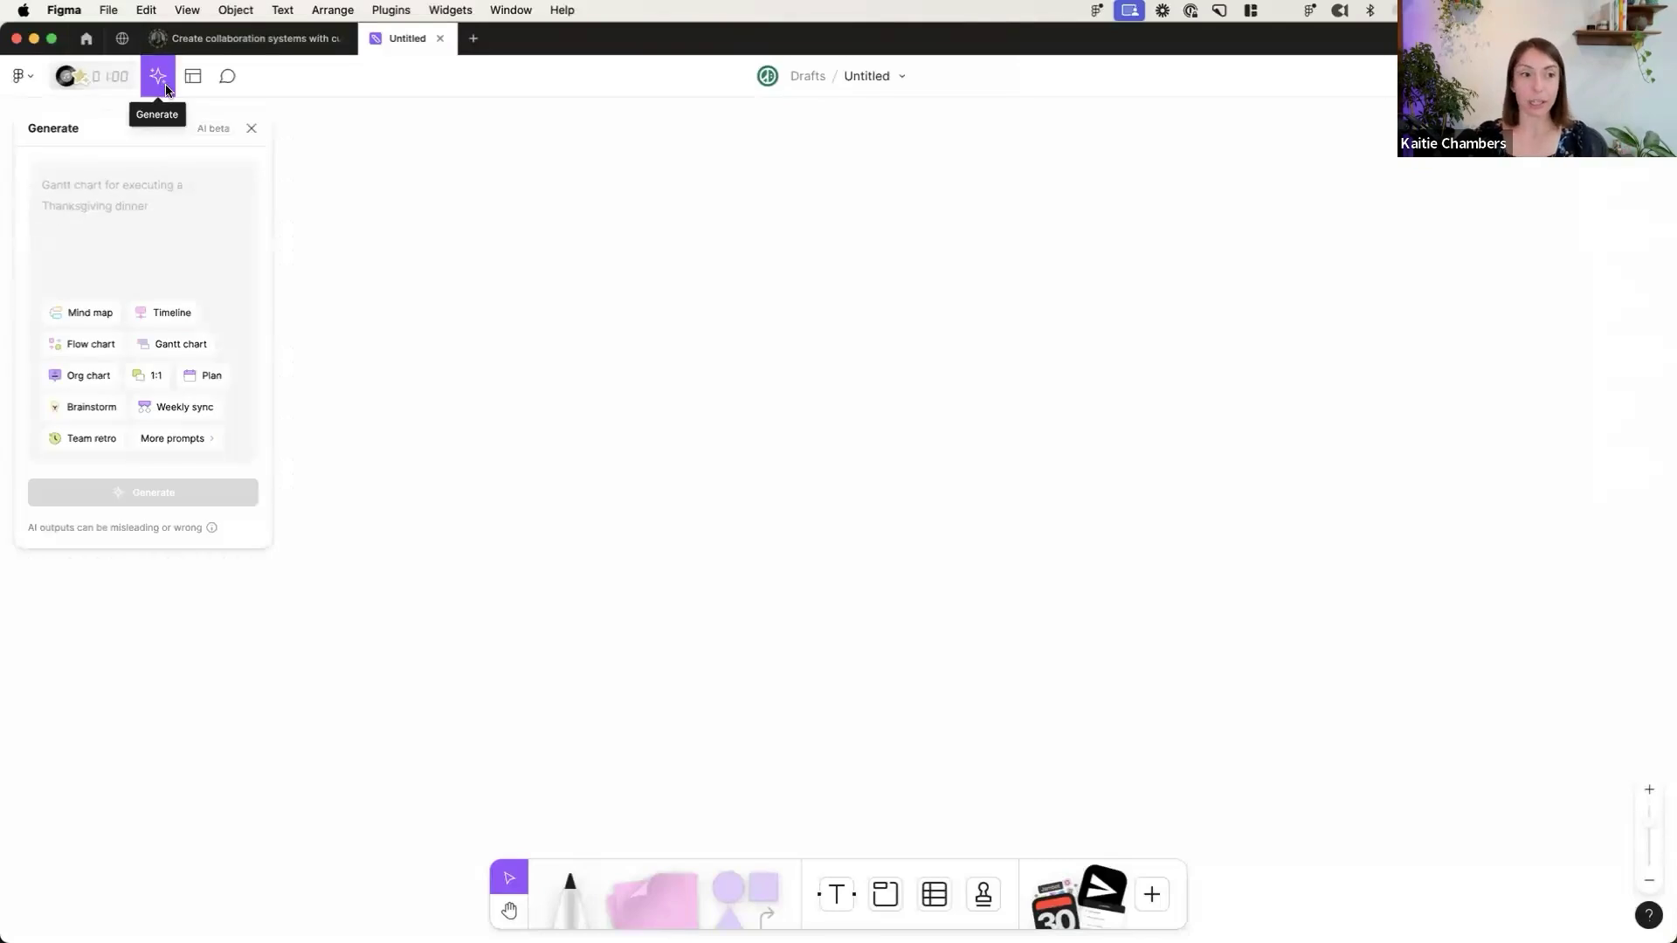
pyautogui.click(193, 75)
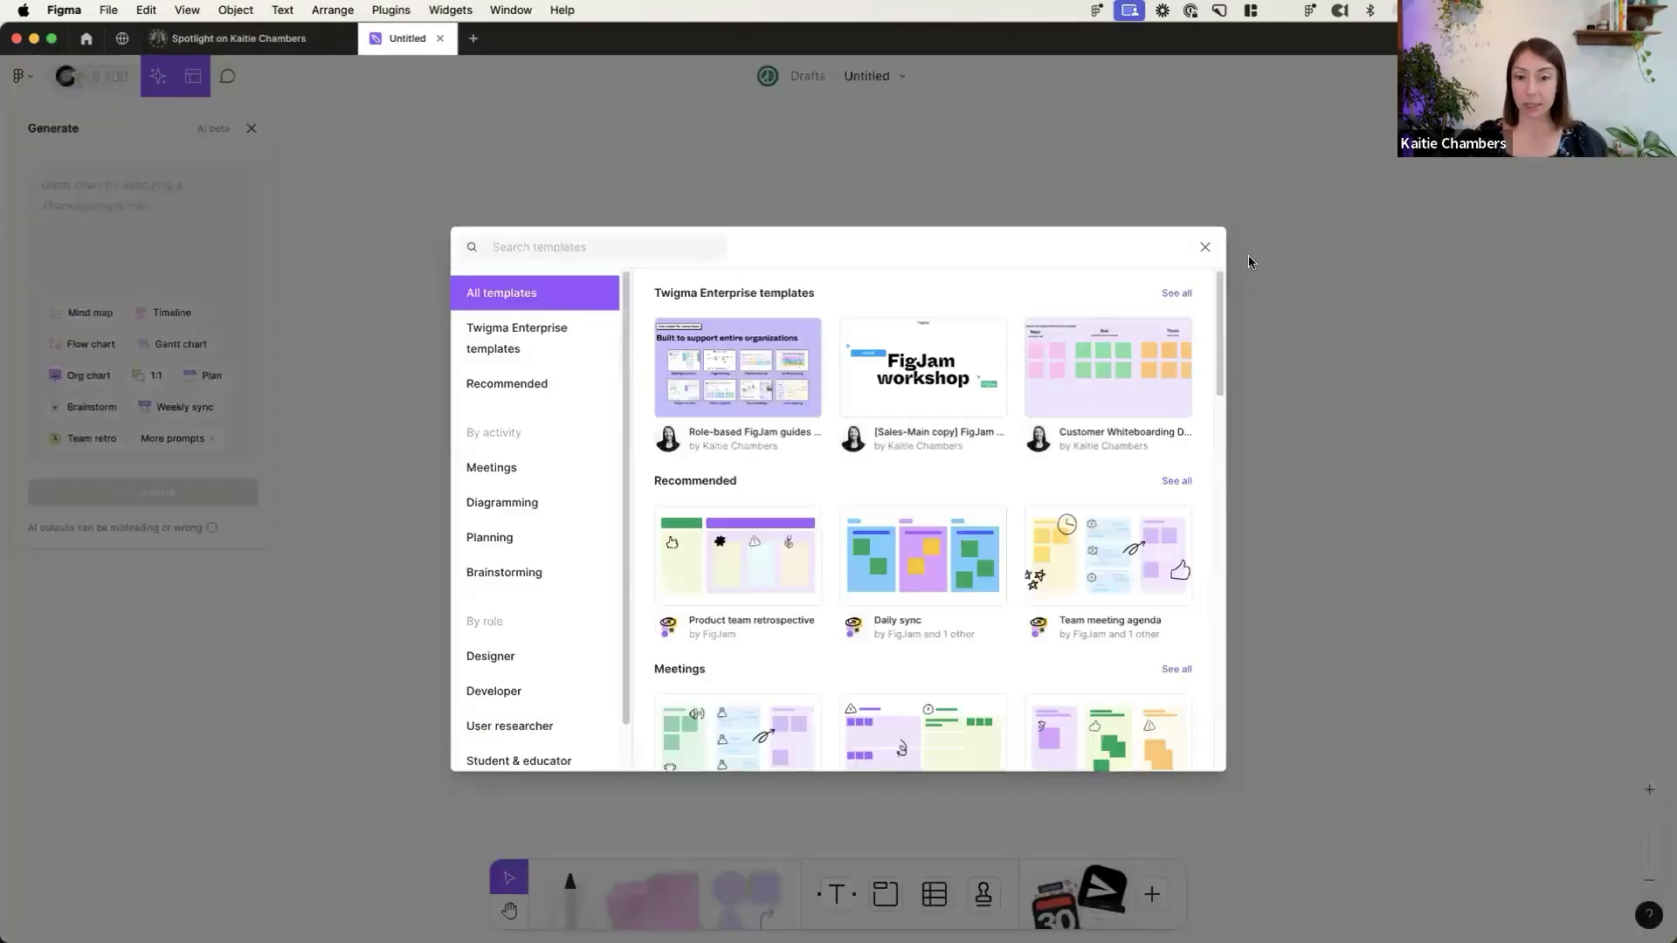
pyautogui.click(1207, 248)
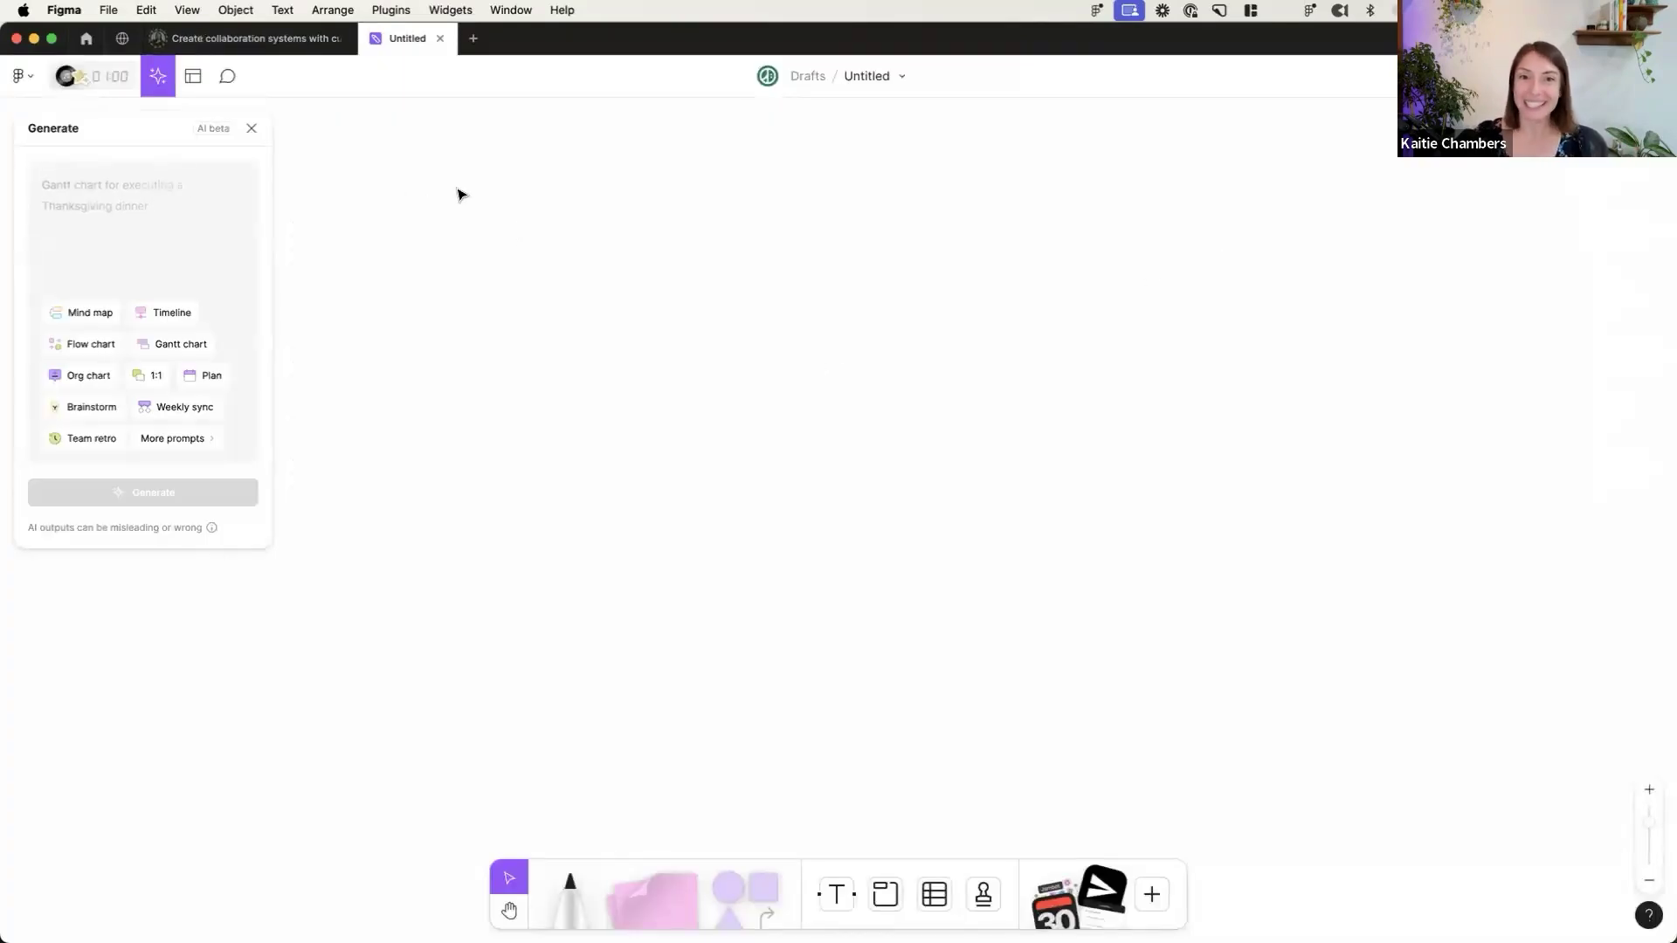
pyautogui.click(251, 128)
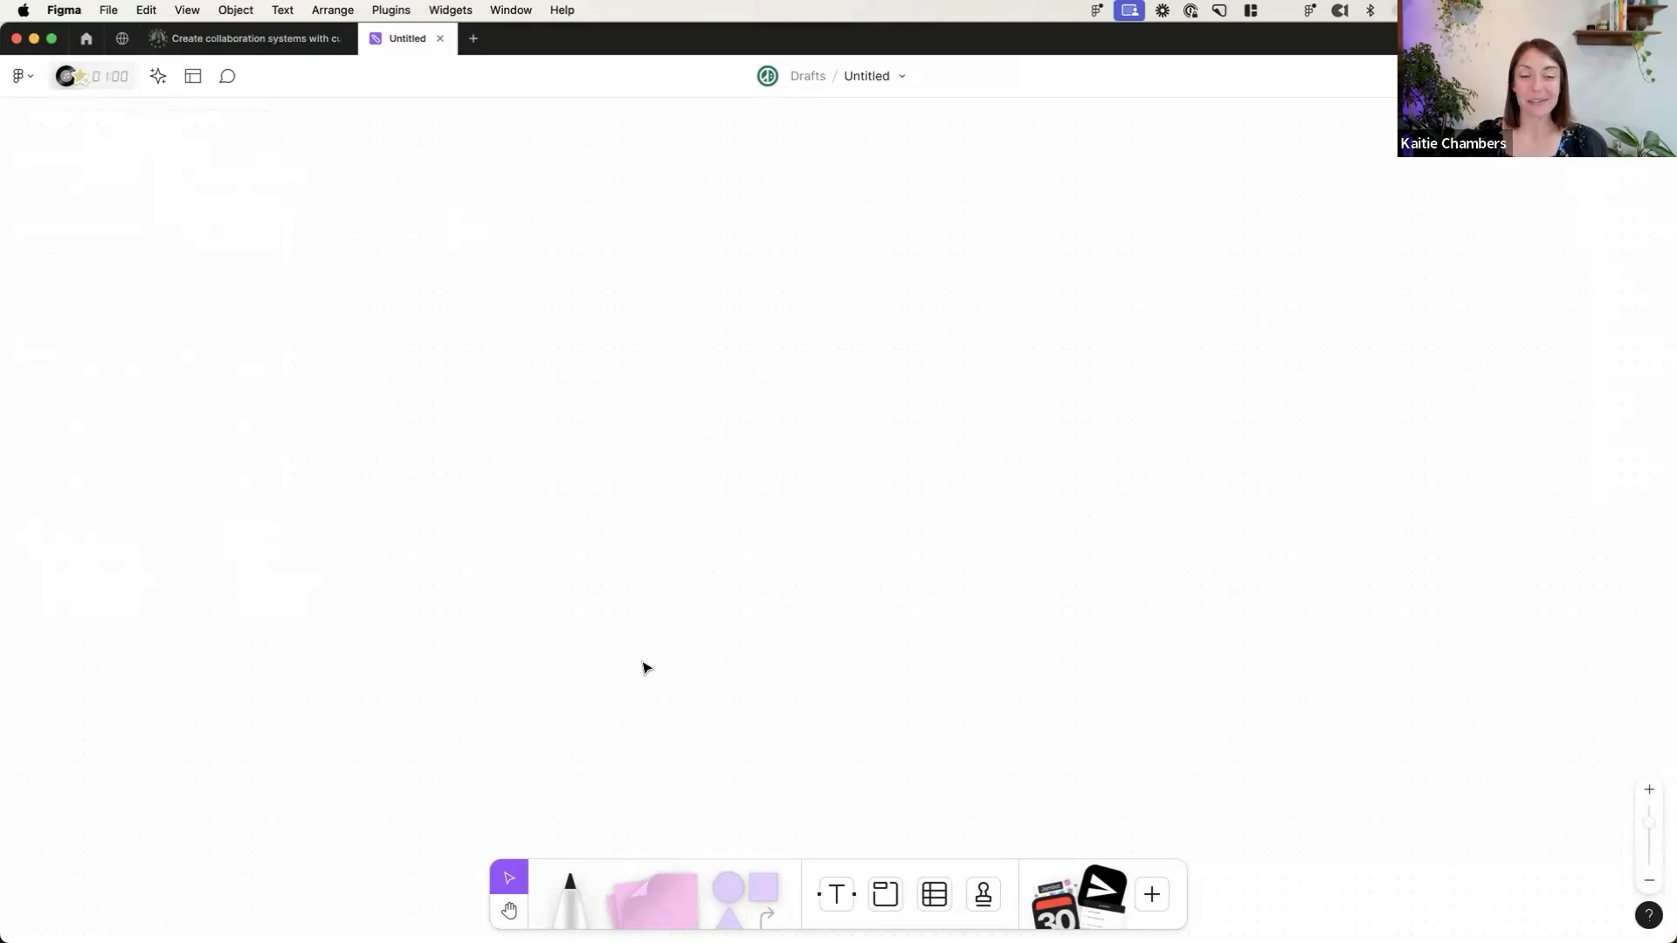
# - Draw a large section on the blank board and fill it with the Check-in template from the Team sync group
pyautogui.click(881, 906)
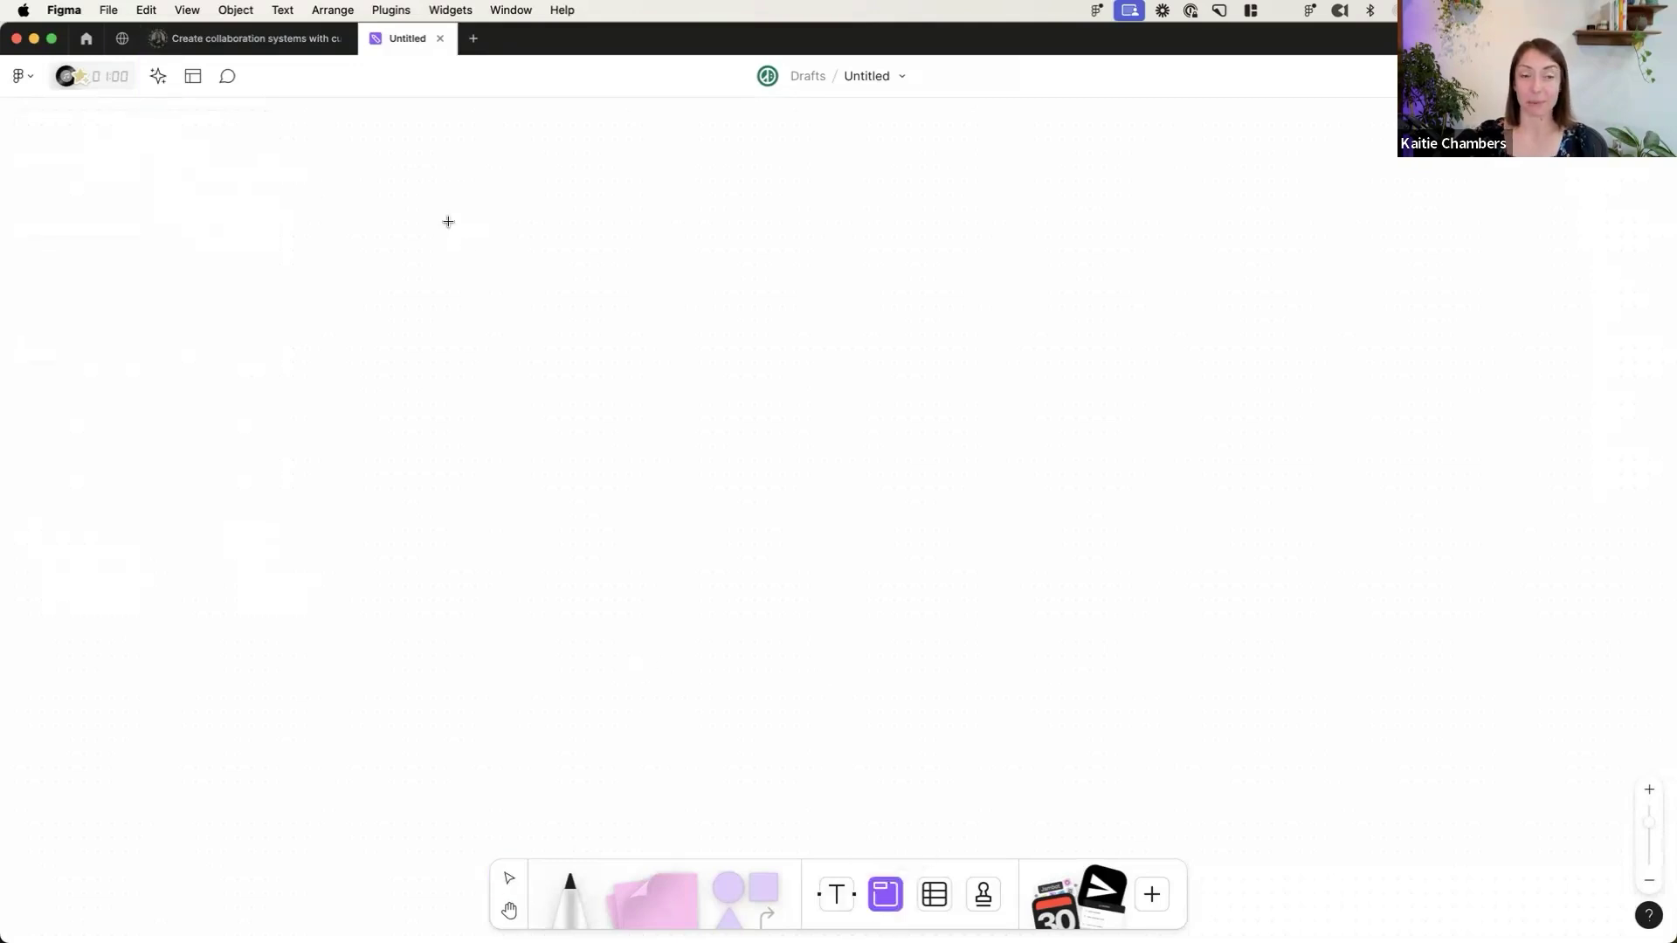
pyautogui.moveTo(421, 191); pyautogui.dragTo(1381, 778)
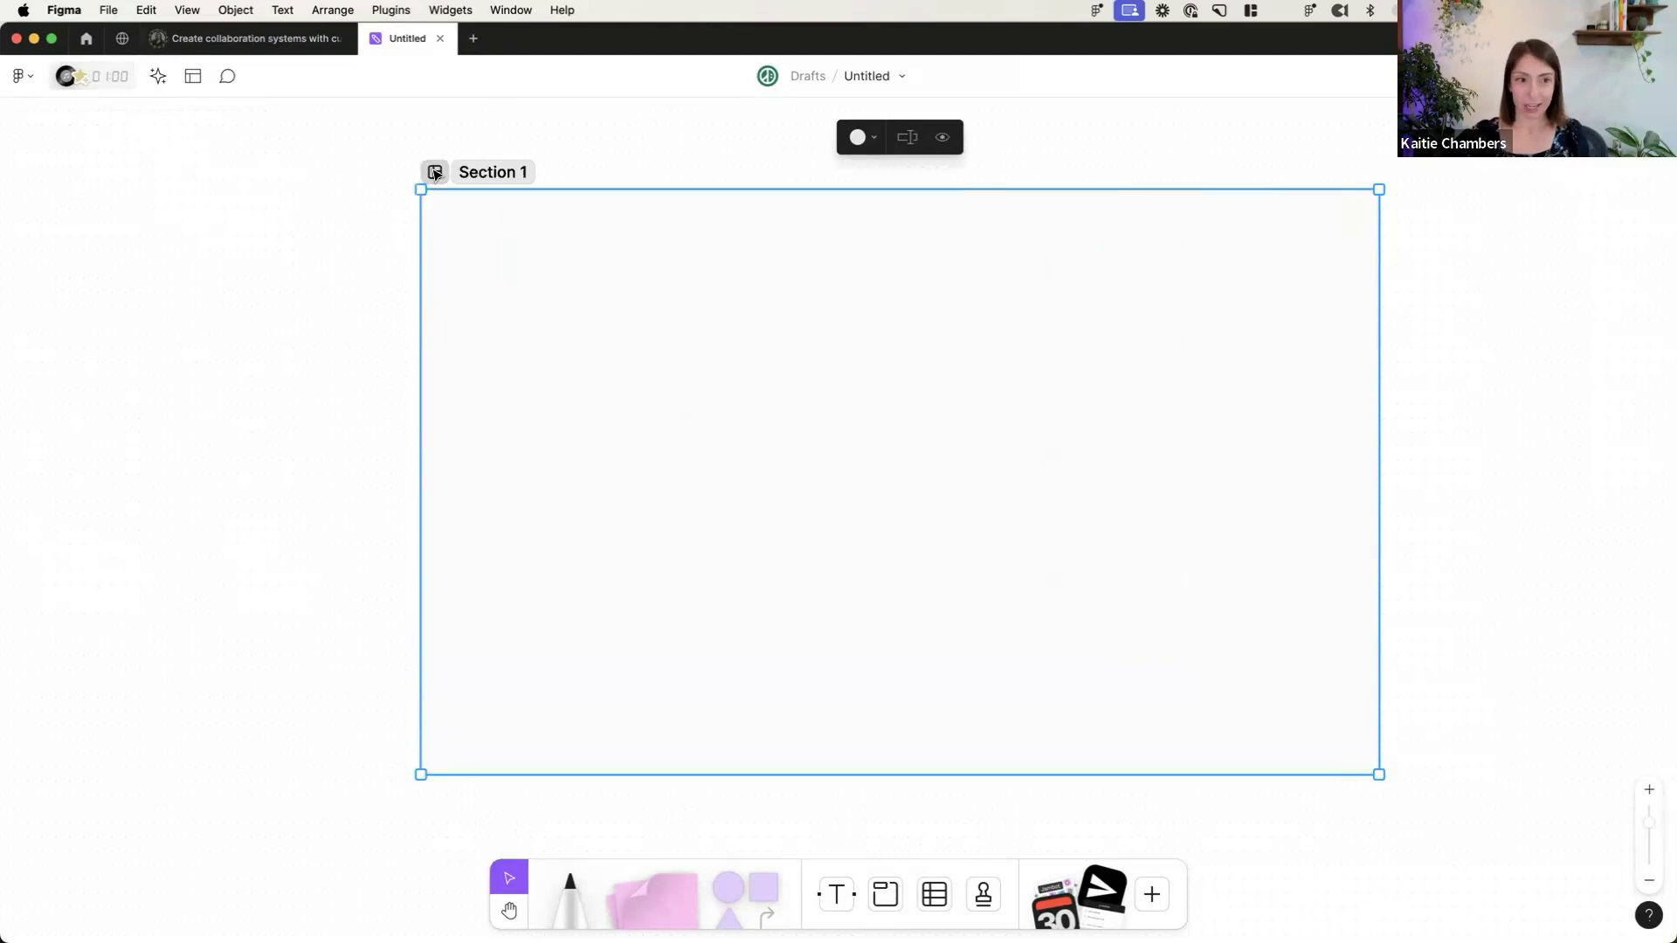
pyautogui.click(435, 173)
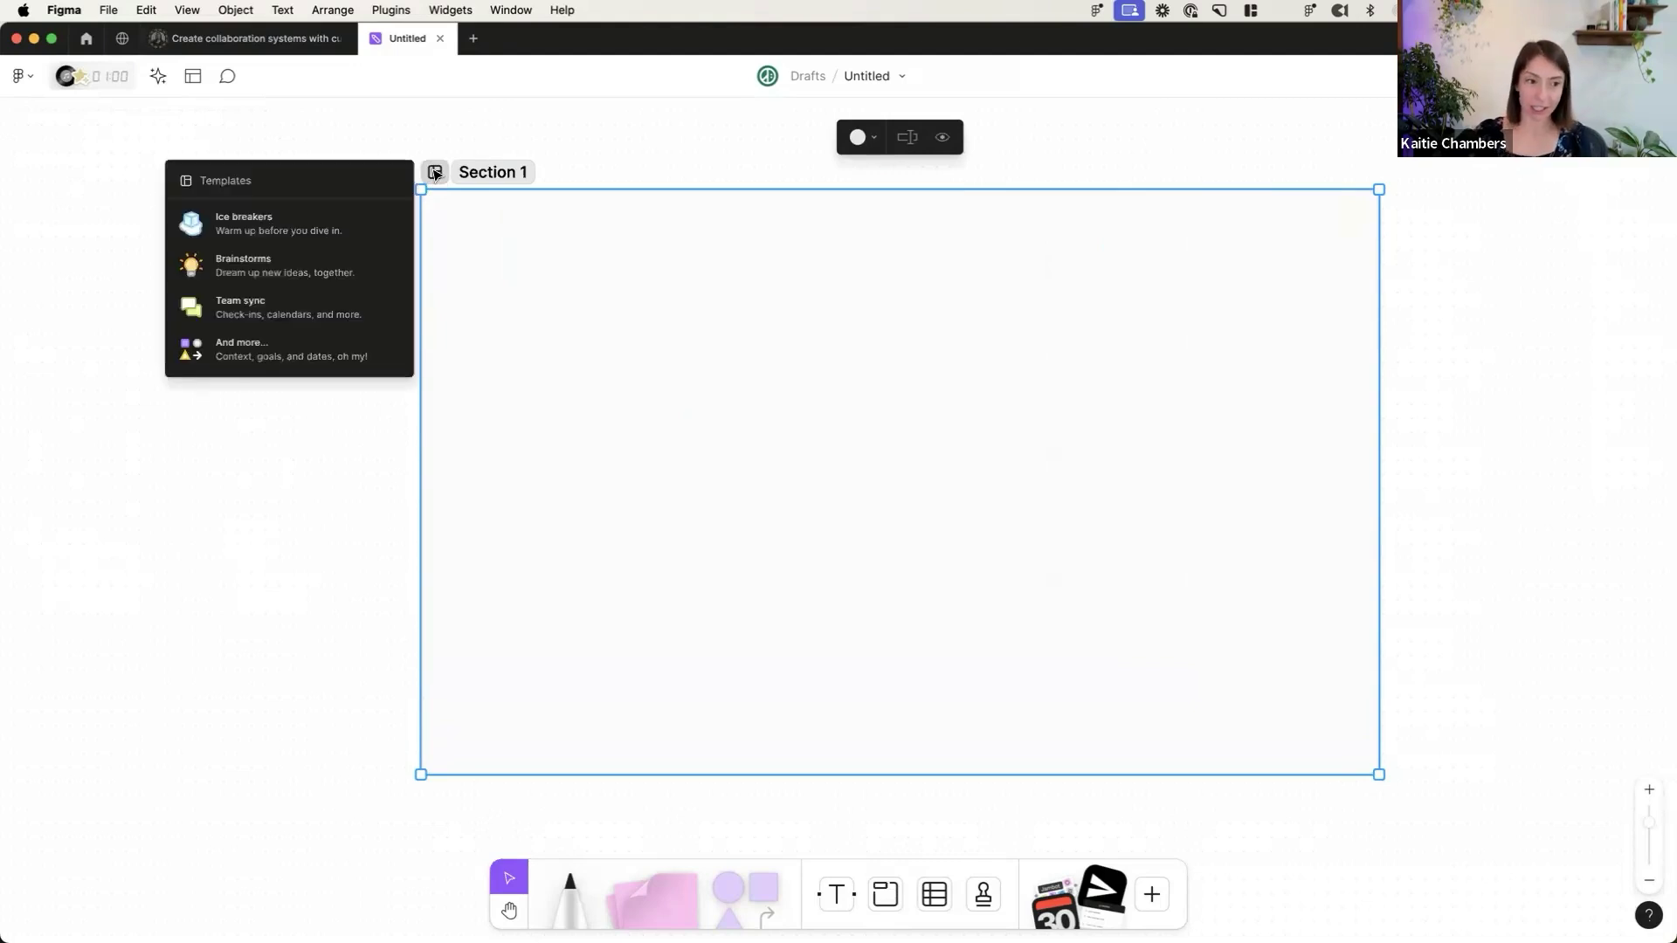
pyautogui.click(396, 310)
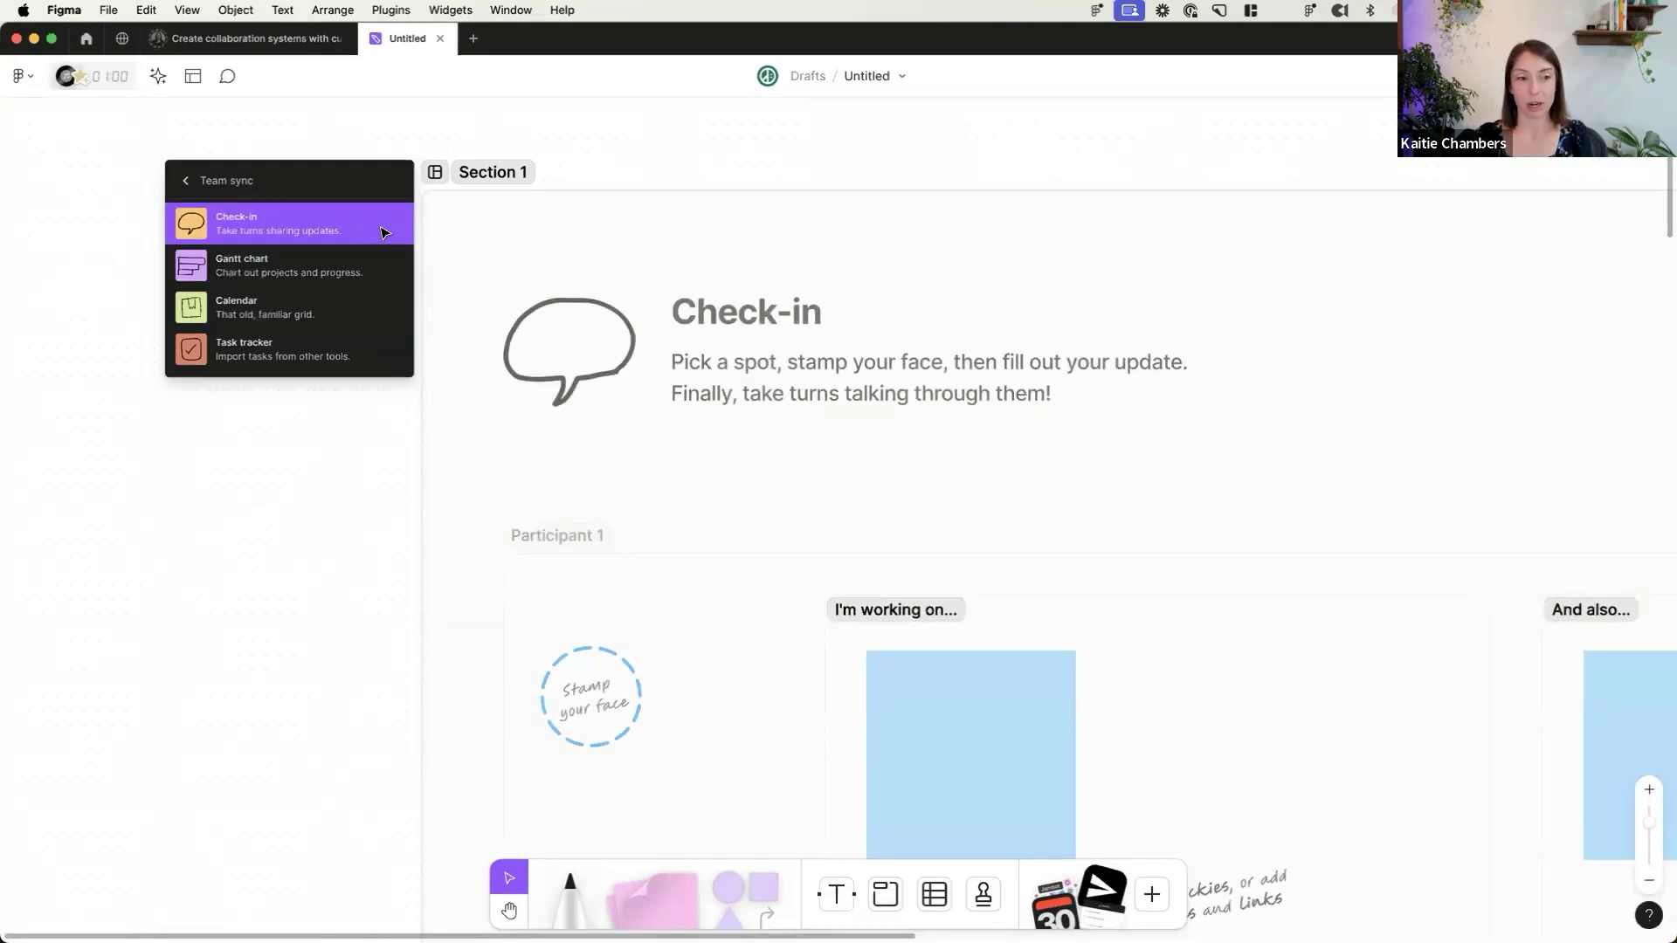
pyautogui.click(353, 231)
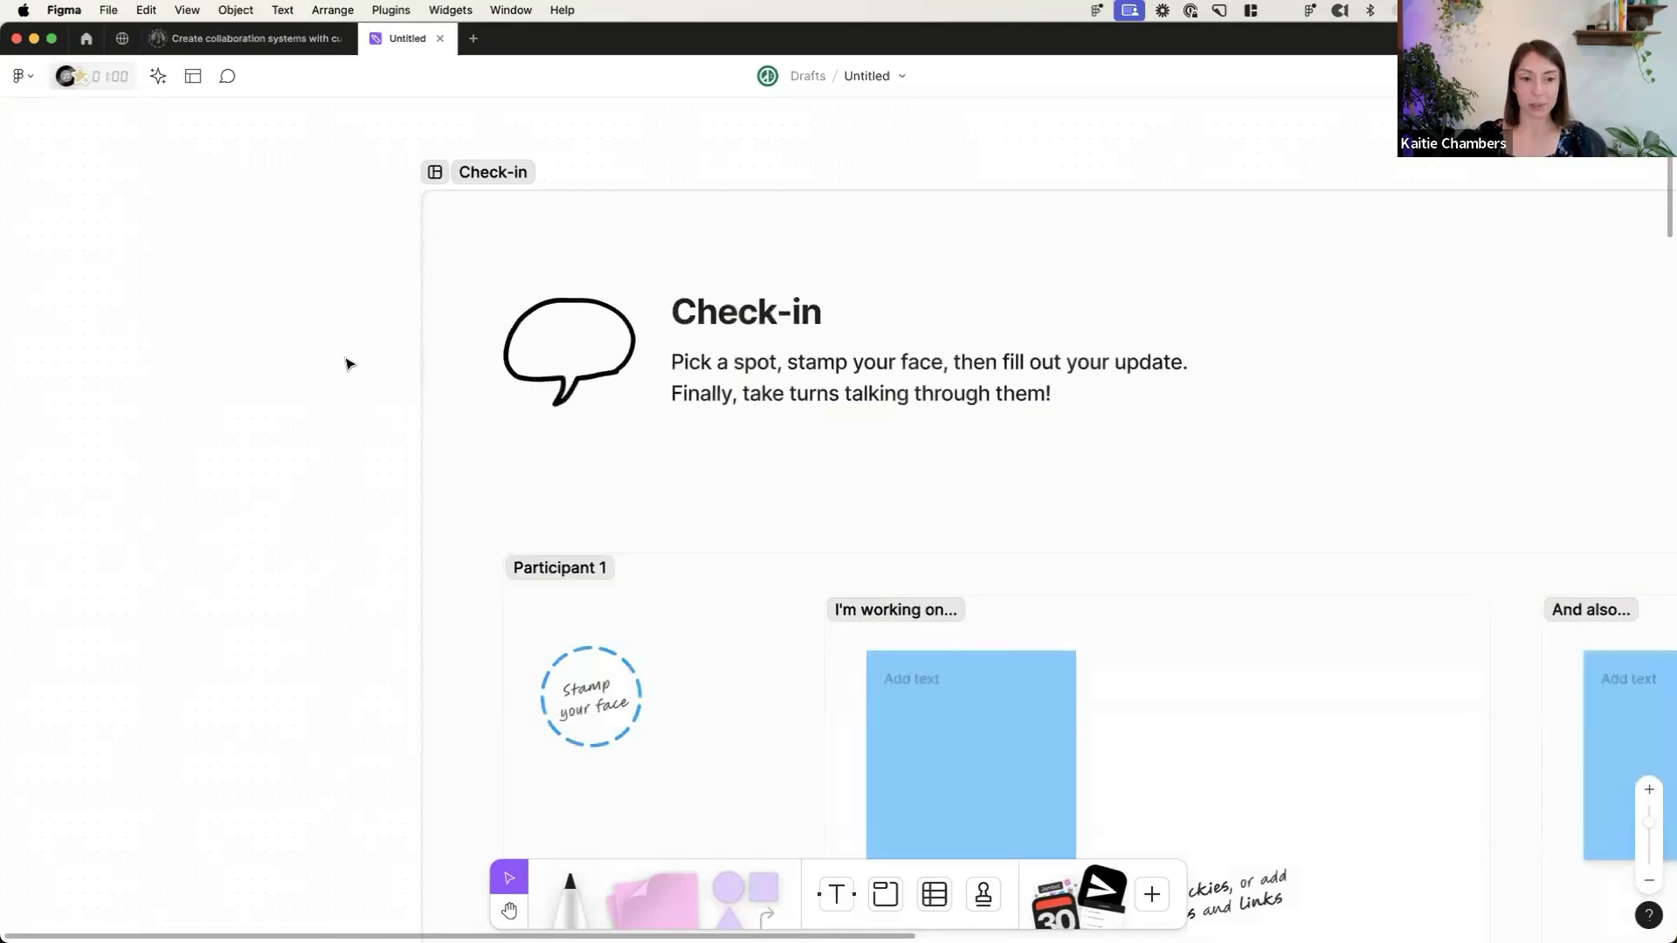
# - Delete the handwritten hint and its arrow beside the blue sticky in Participant 1's "I'm working on..." area
pyautogui.keyDown('ctrl'); pyautogui.scroll(-5, 350, 362); pyautogui.keyUp('ctrl')
pyautogui.scroll(-5, 349, 362)
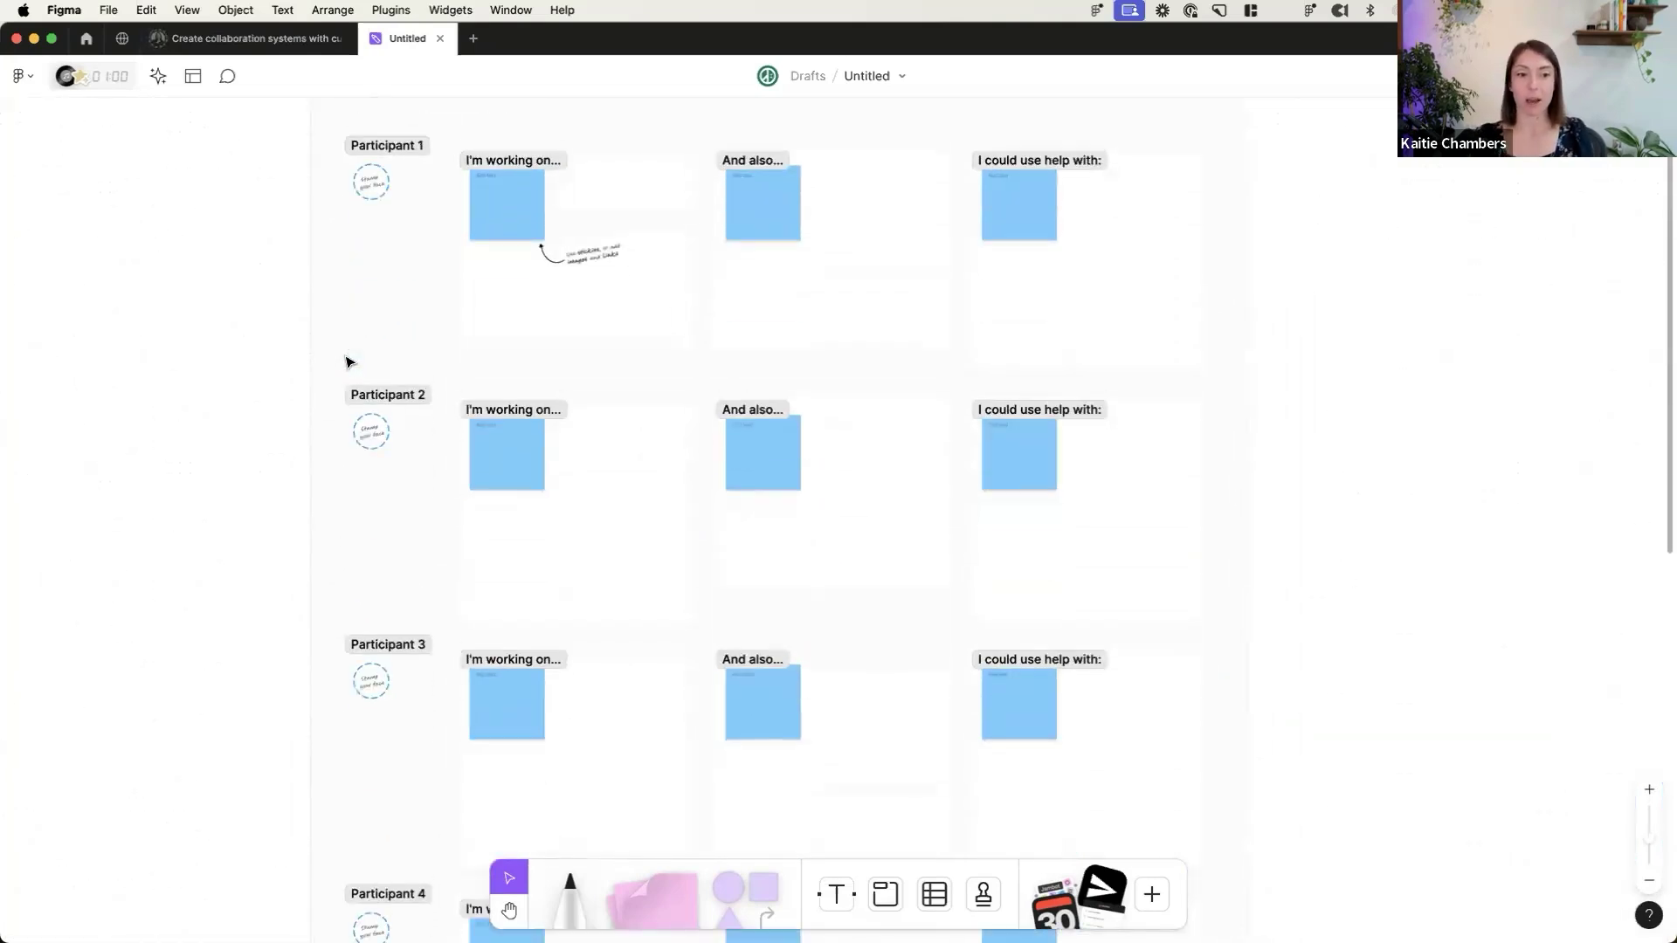
pyautogui.click(584, 251)
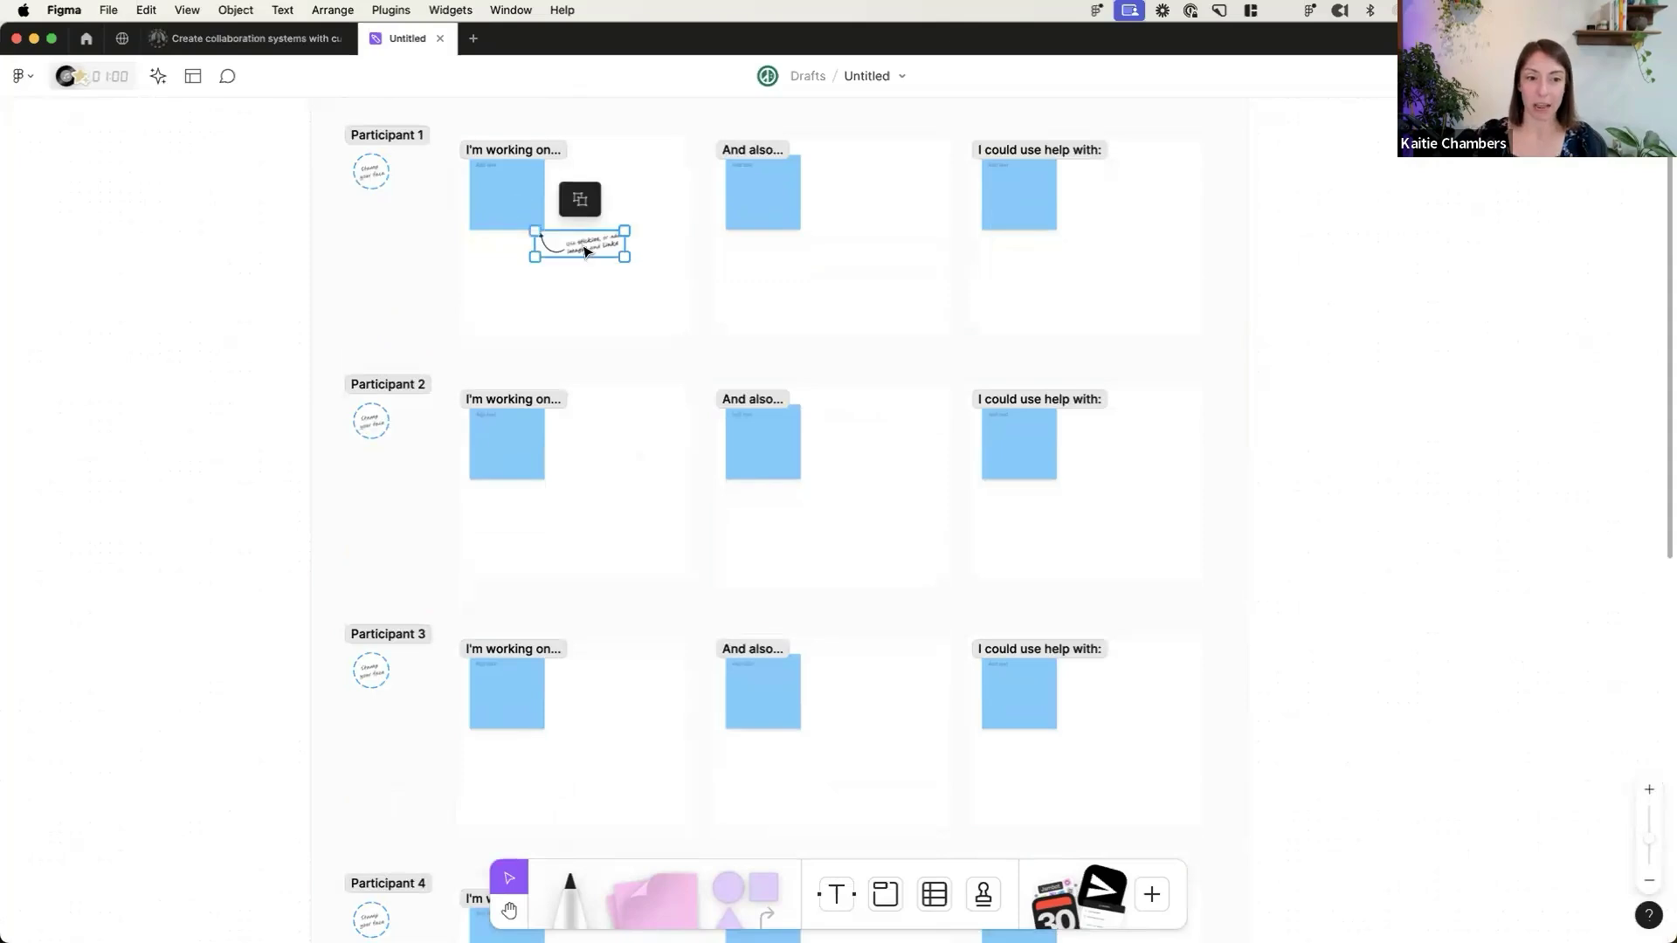
pyautogui.press('Delete')
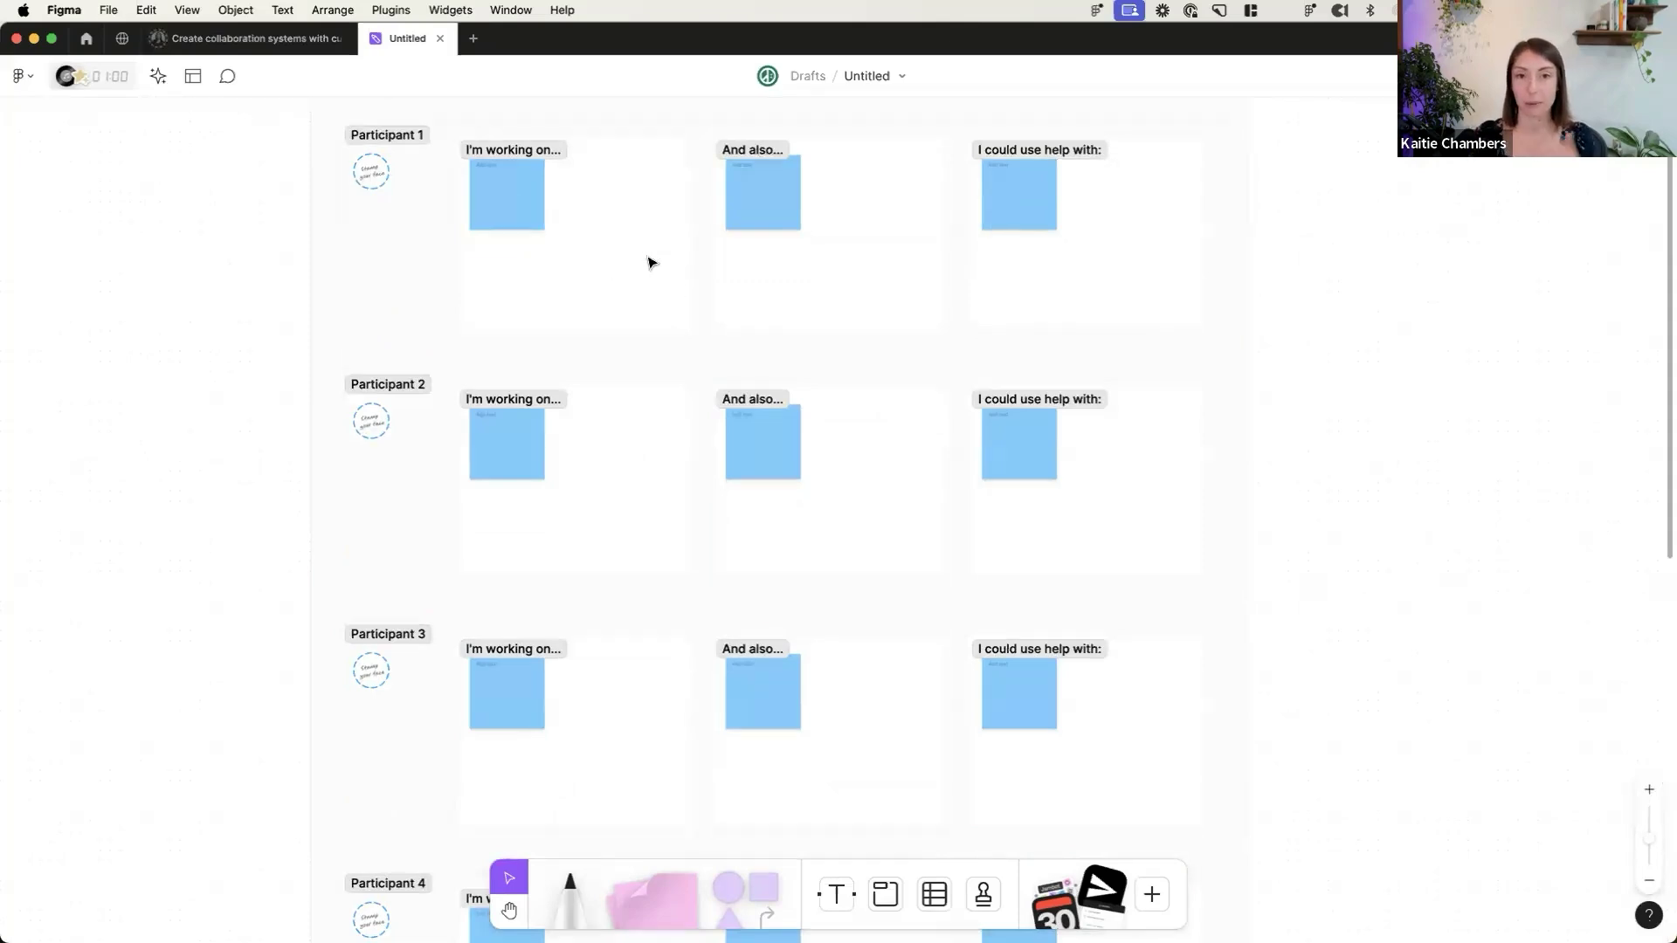
pyautogui.scroll(3, 651, 262)
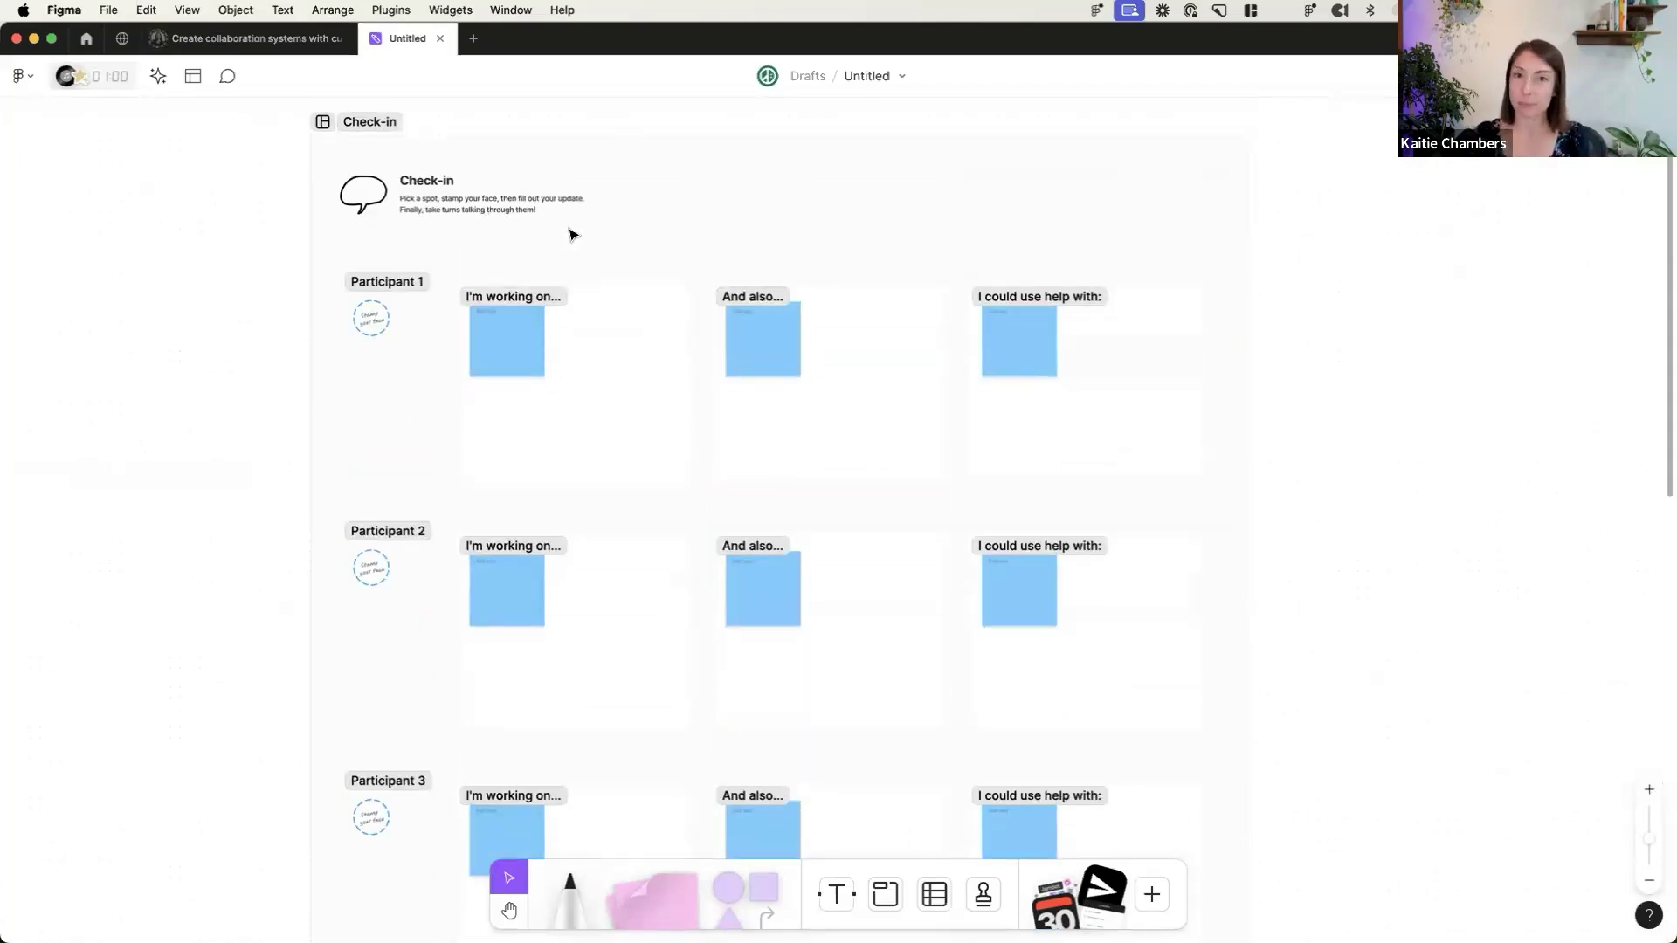
# - Rename the Participant 1 and Participant 2 sections with the first names of two team members
pyautogui.click(403, 282)
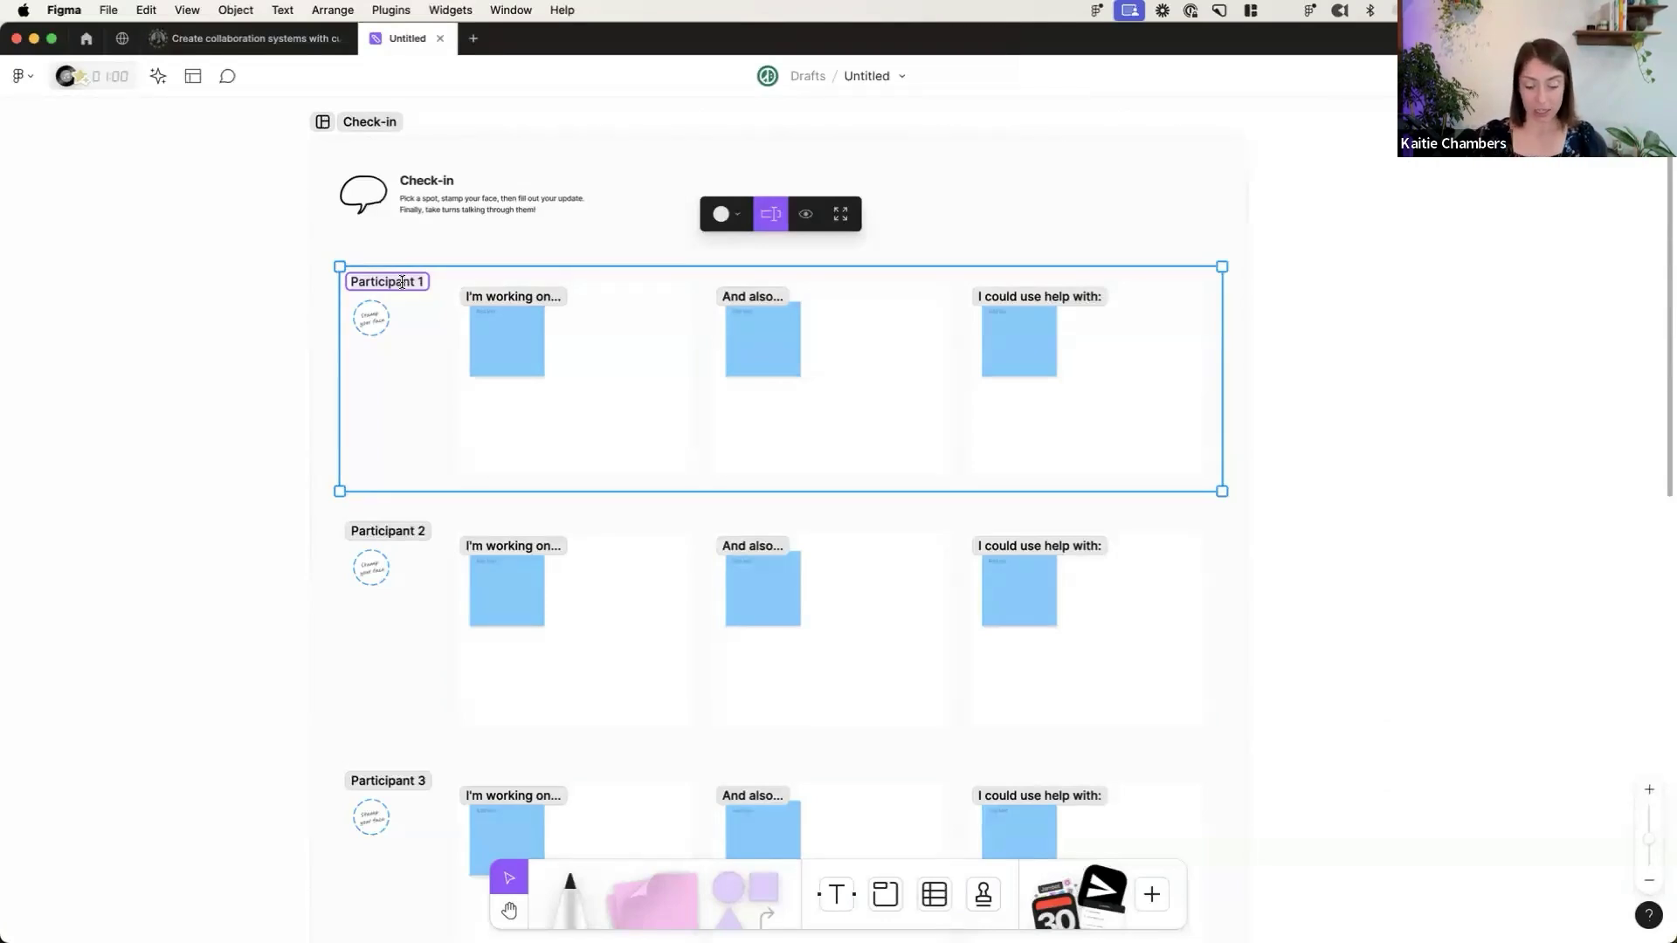
pyautogui.write('Kaitie')
pyautogui.press('BackSpace')
pyautogui.press('BackSpace')
pyautogui.press('BackSpace')
pyautogui.press('BackSpace')
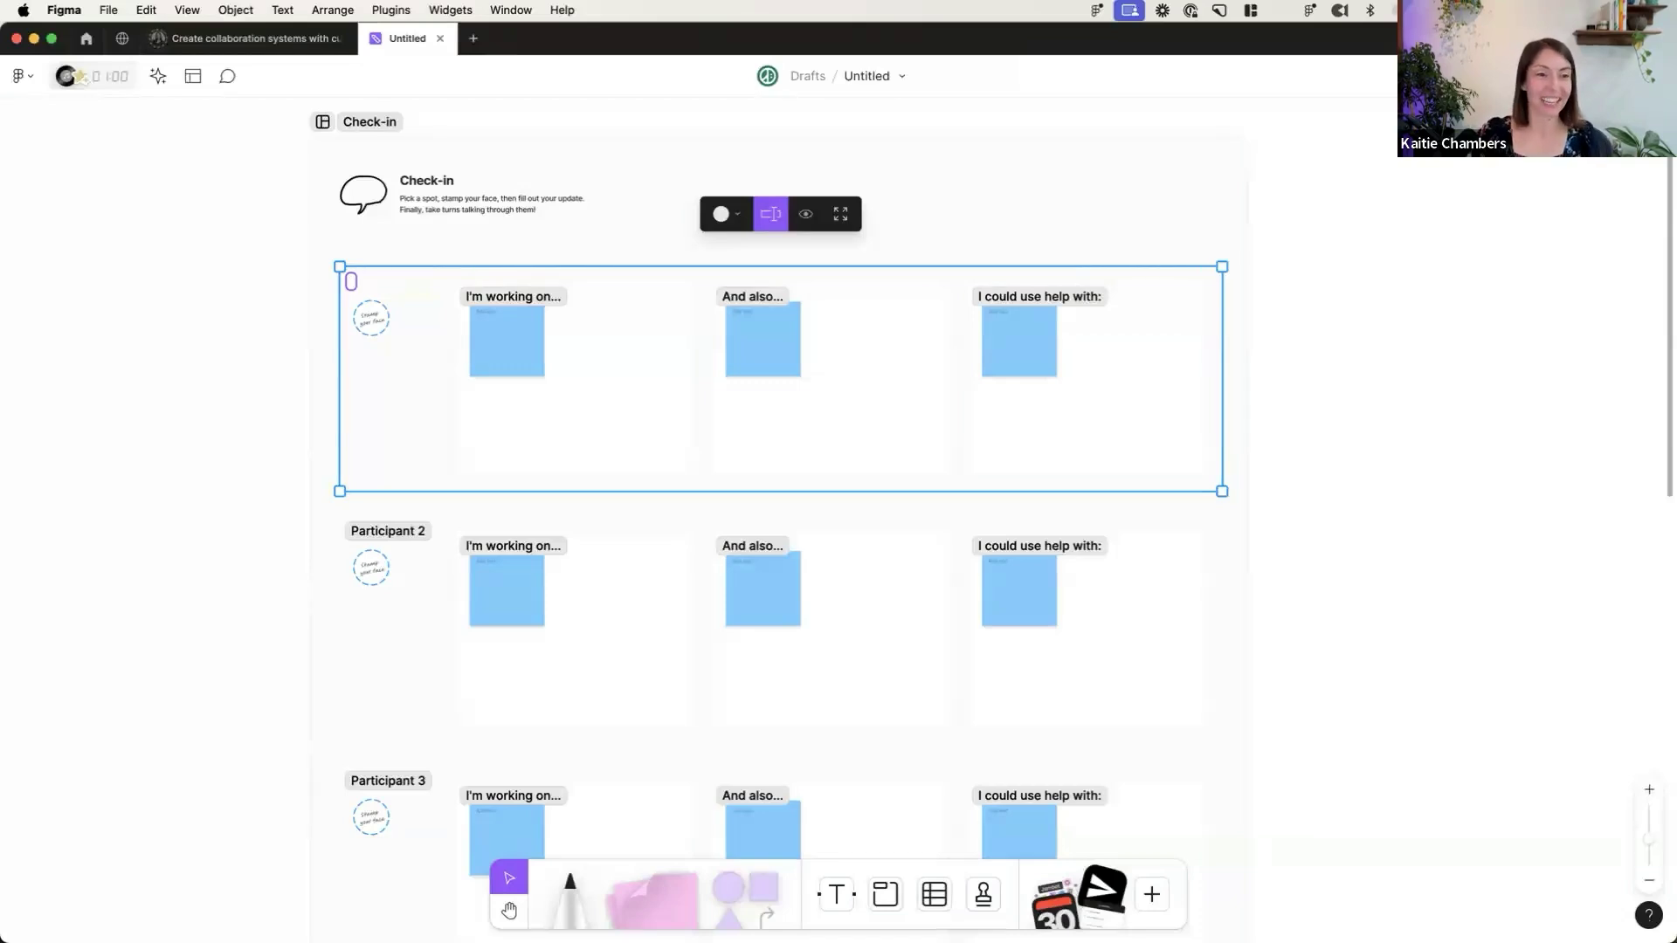
pyautogui.write('Brandon')
pyautogui.click(409, 534)
pyautogui.write('Rodney')
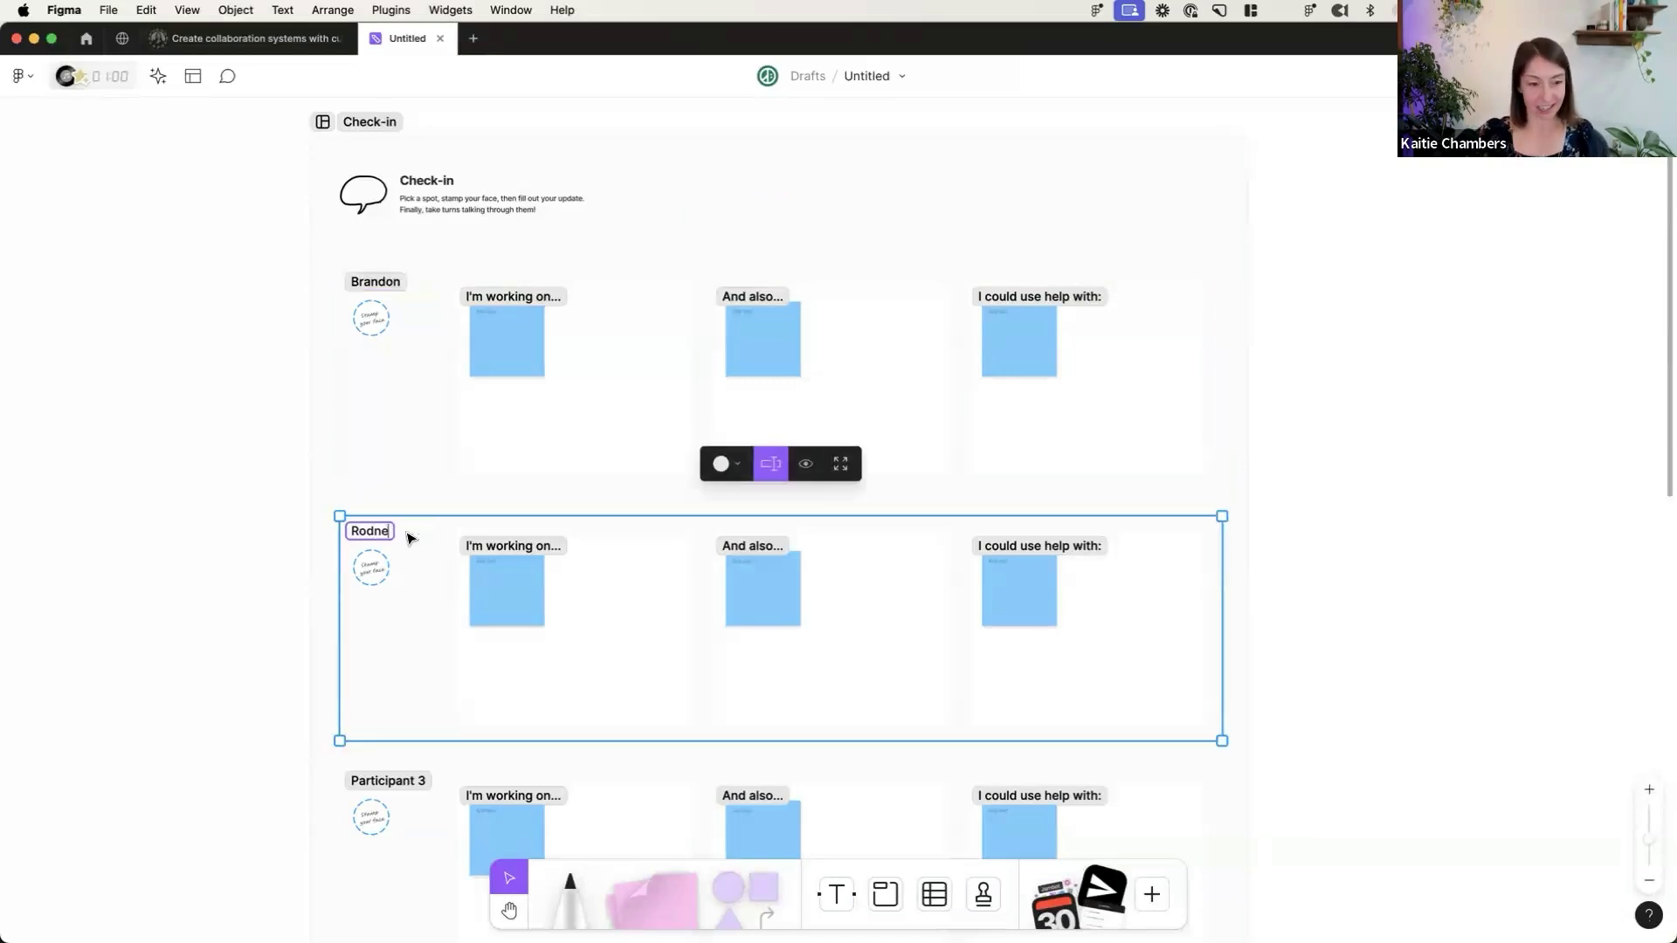
# - Rename the Participant 3 section with another team member's first name and the Participant 4 section with the presenter's first name
pyautogui.scroll(-3, 411, 536)
pyautogui.click(385, 605)
pyautogui.doubleClick(385, 605)
pyautogui.write('Olivia')
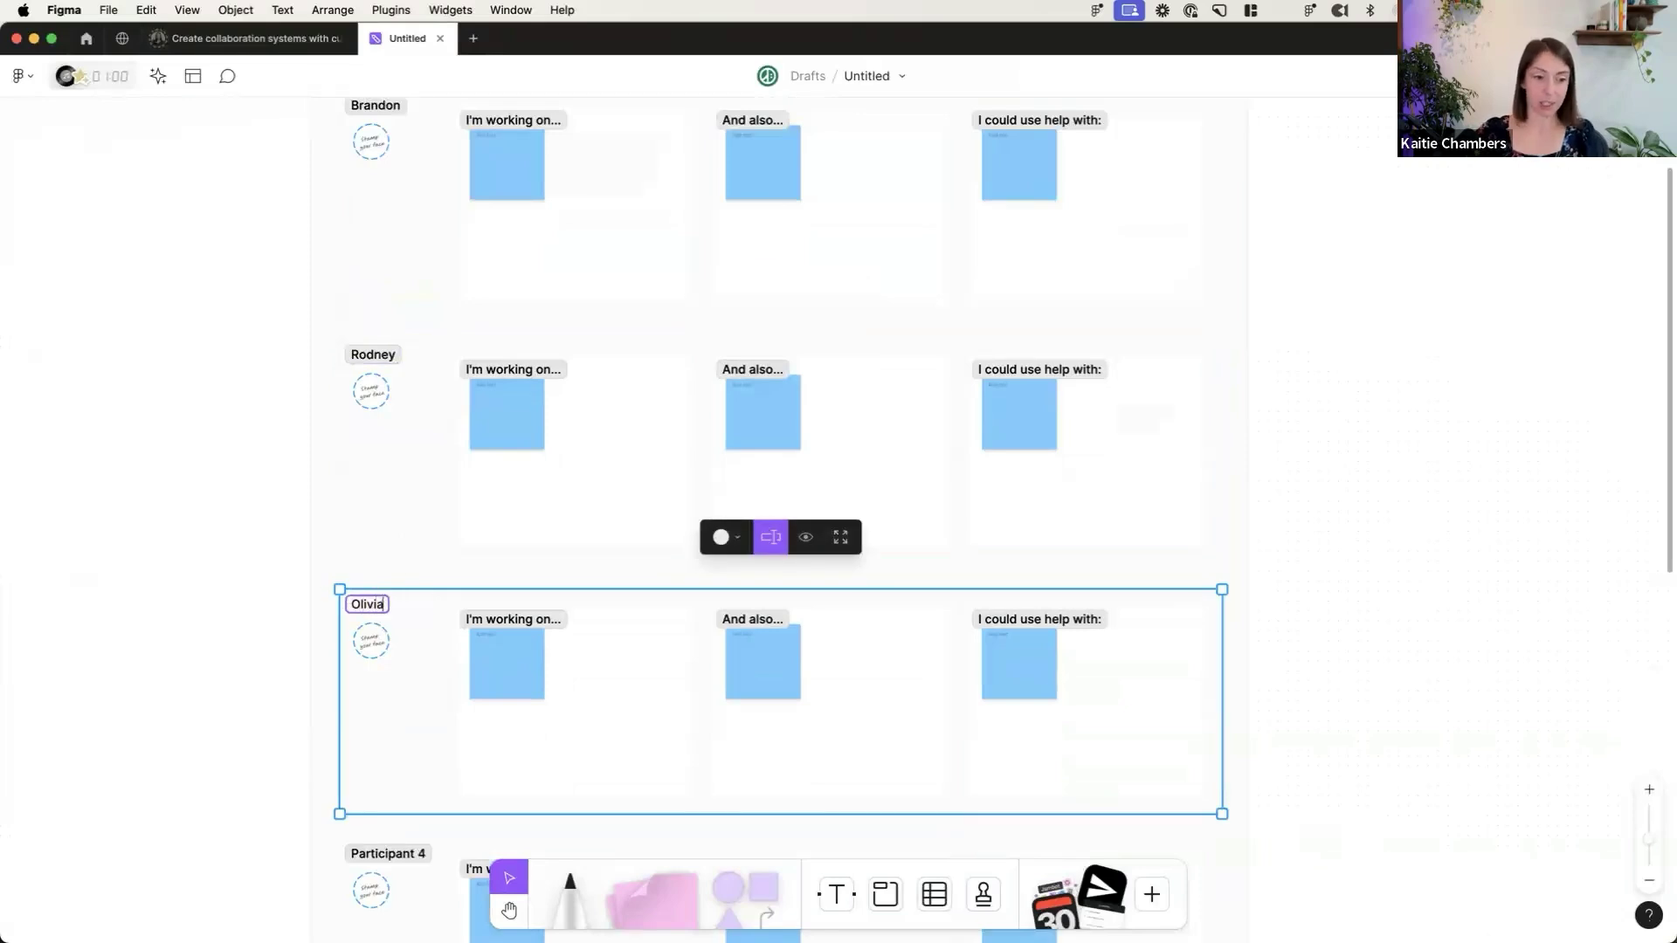
pyautogui.scroll(-3, 378, 599)
pyautogui.click(359, 678)
pyautogui.doubleClick(359, 678)
pyautogui.write('Kaitie')
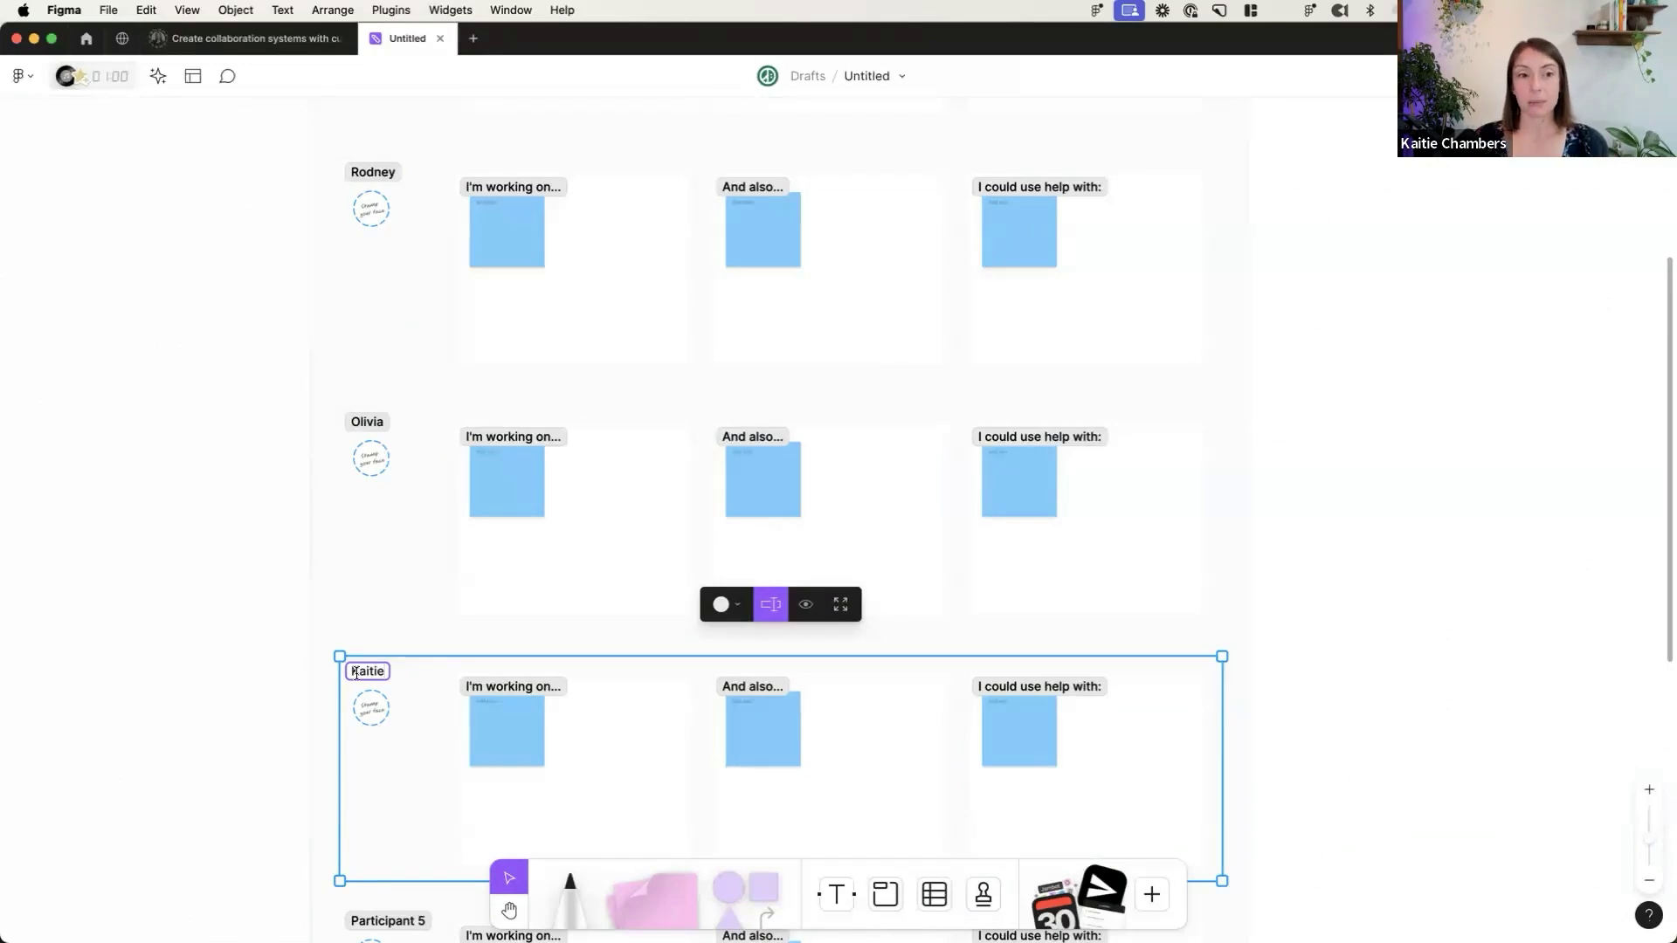
# - Recolor the three sticky notes in the first team member's row of the Check-in section to green
pyautogui.scroll(3, 147, 498)
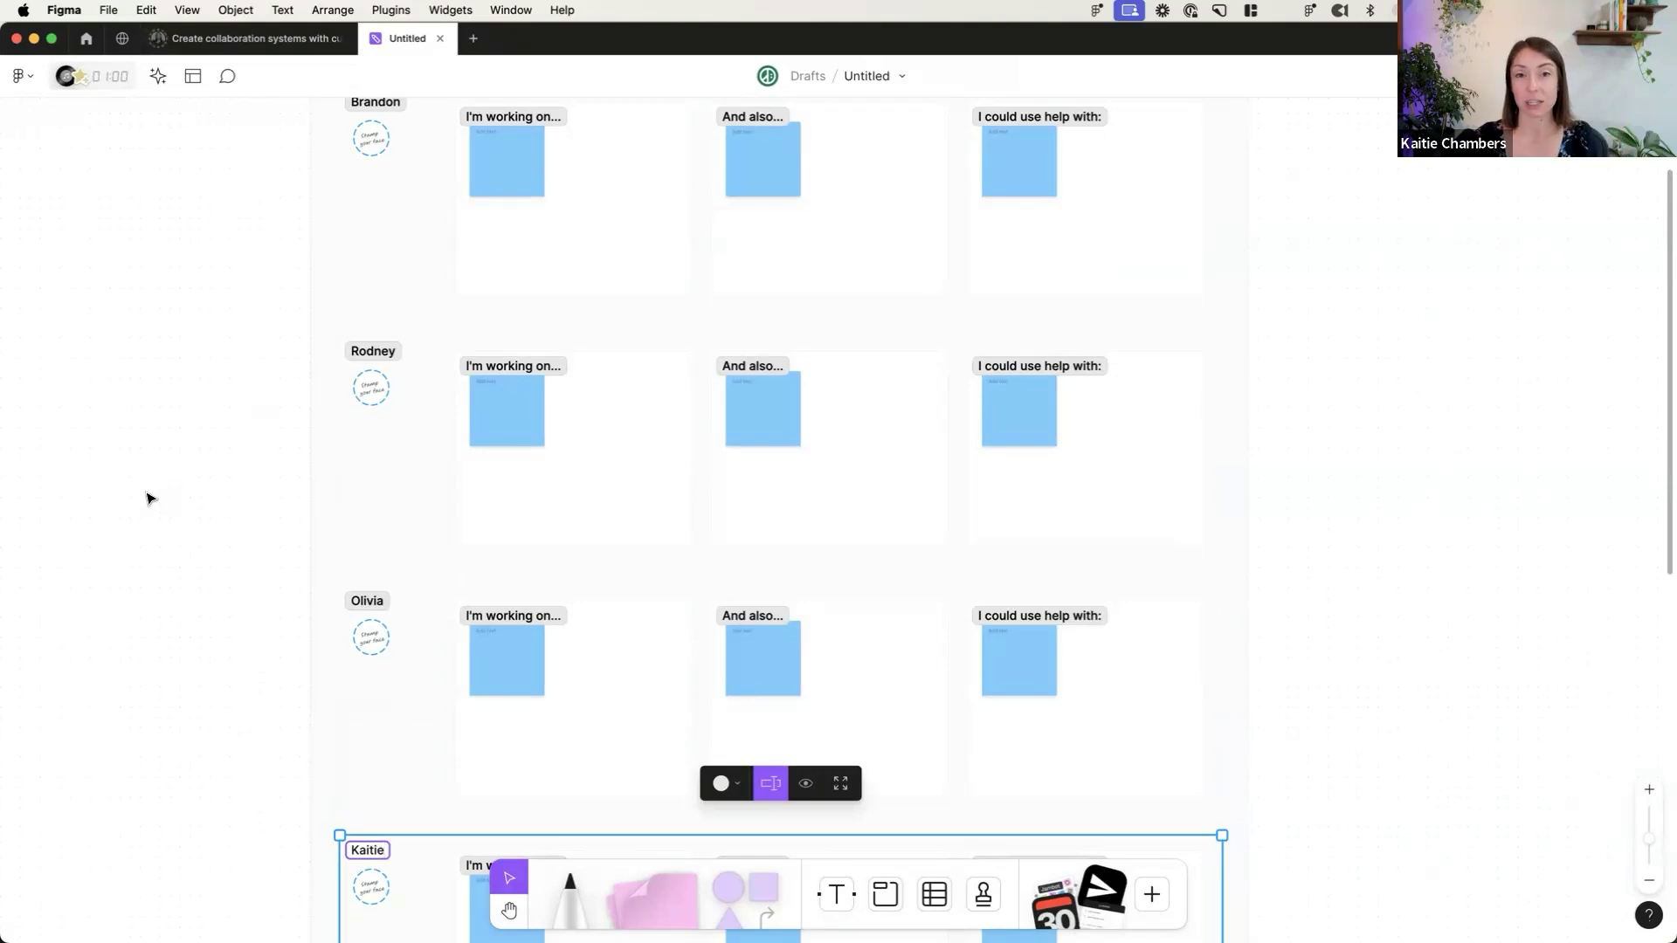
pyautogui.scroll(3, 147, 498)
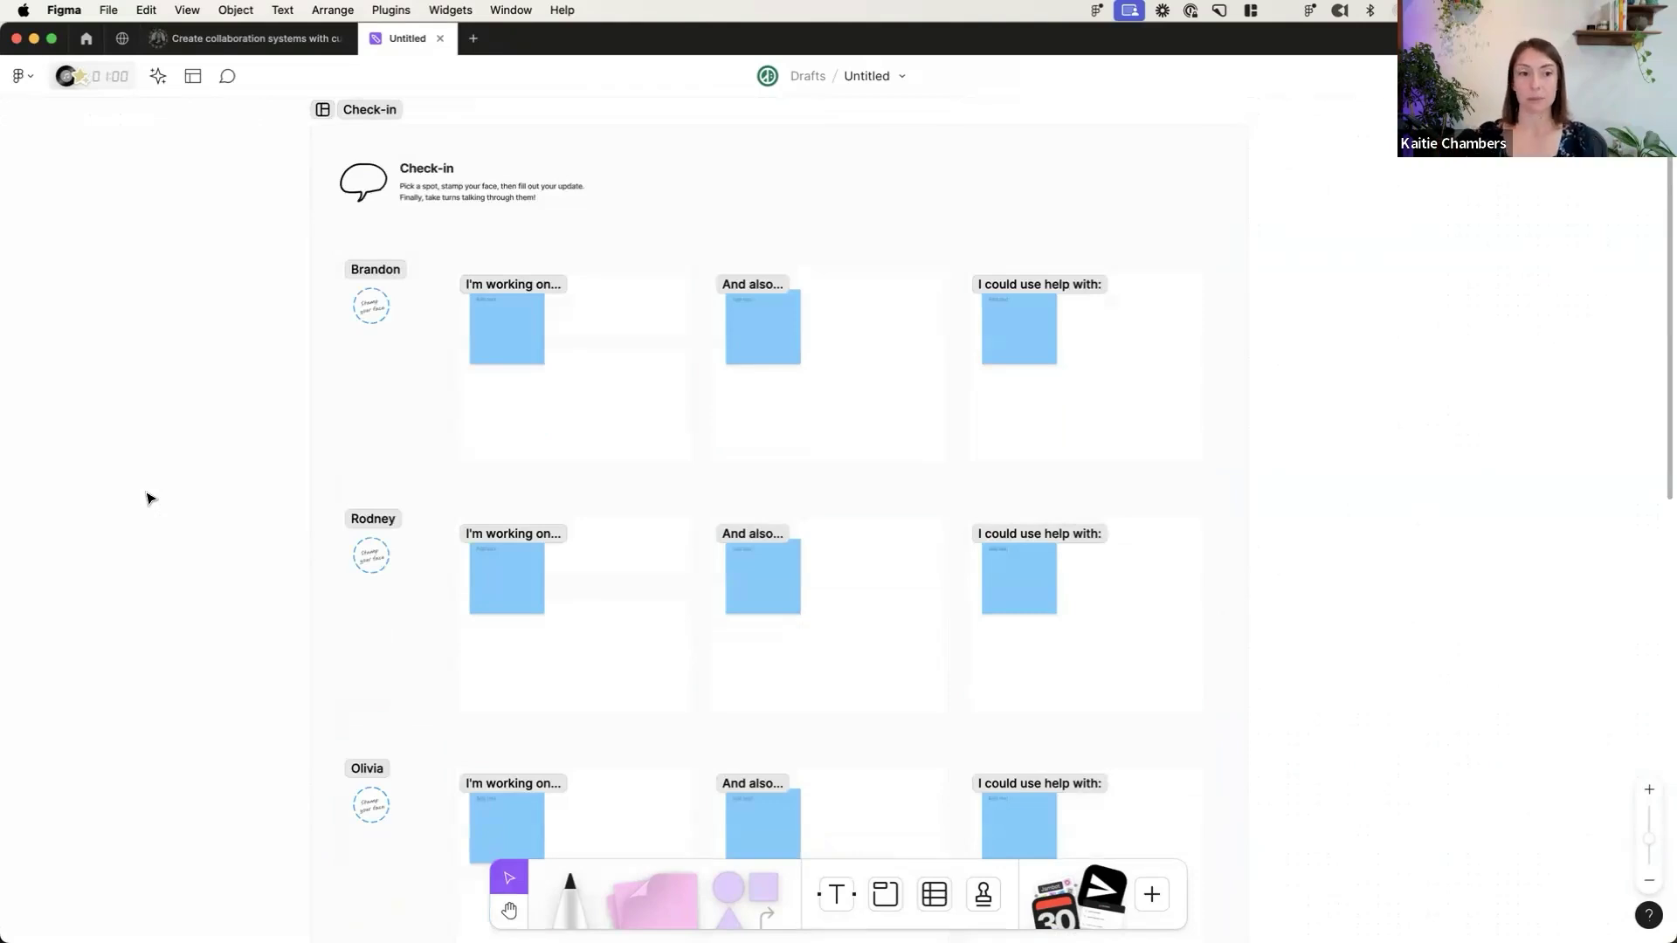
pyautogui.scroll(1, 350, 449)
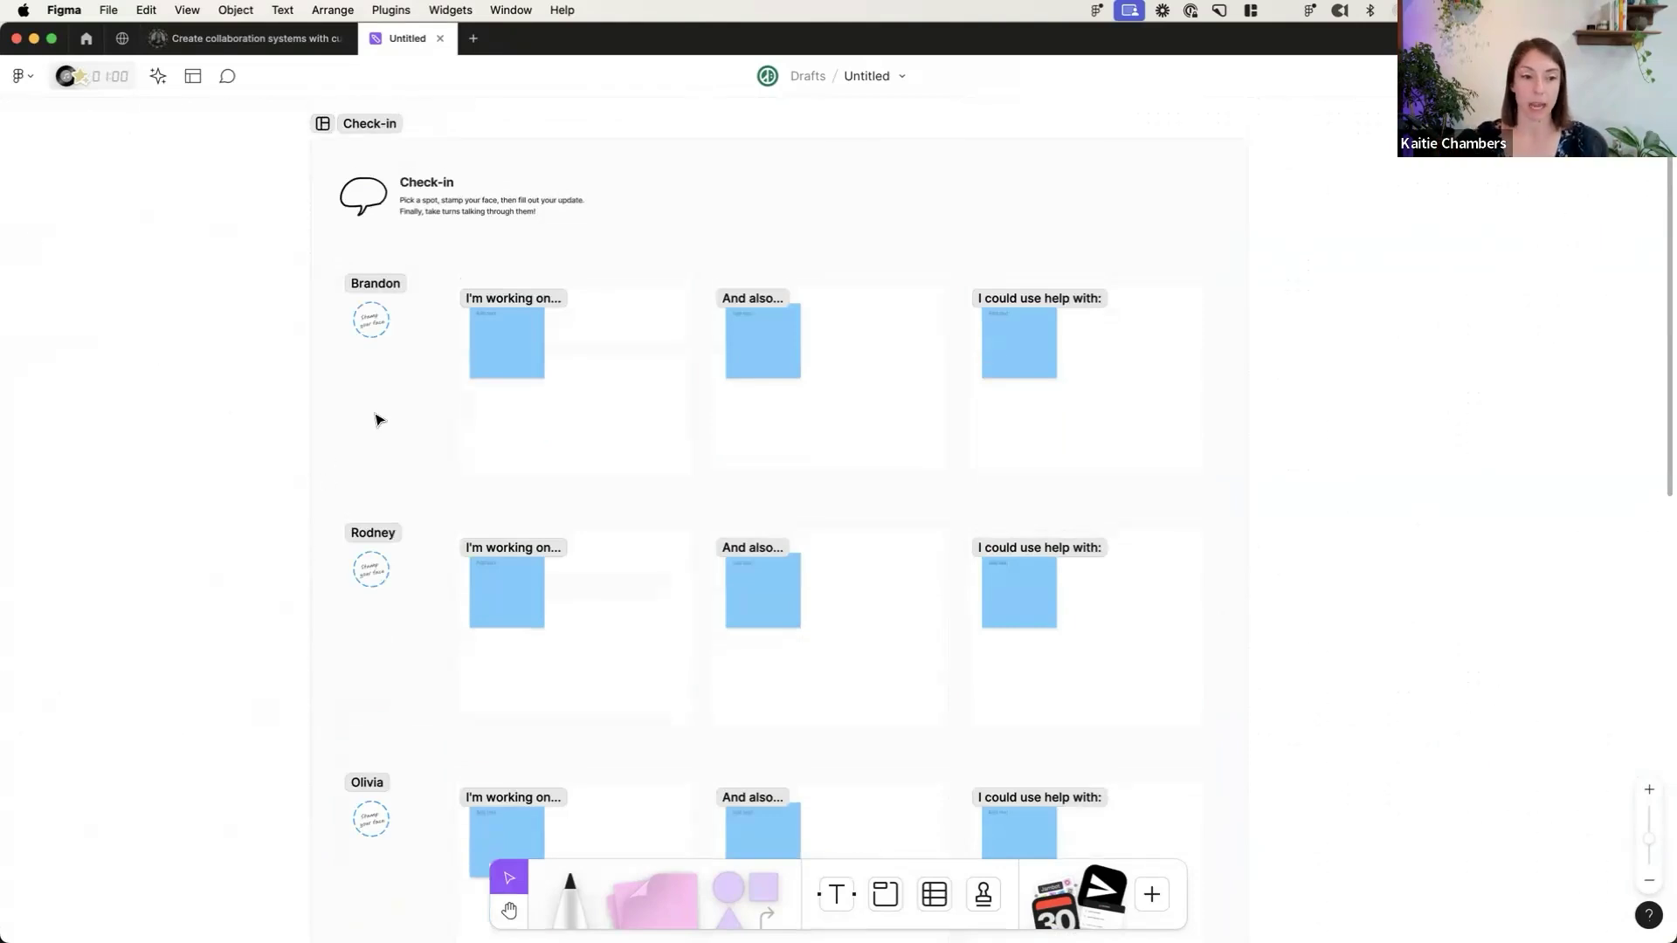
pyautogui.moveTo(259, 376); pyautogui.dragTo(1035, 372)
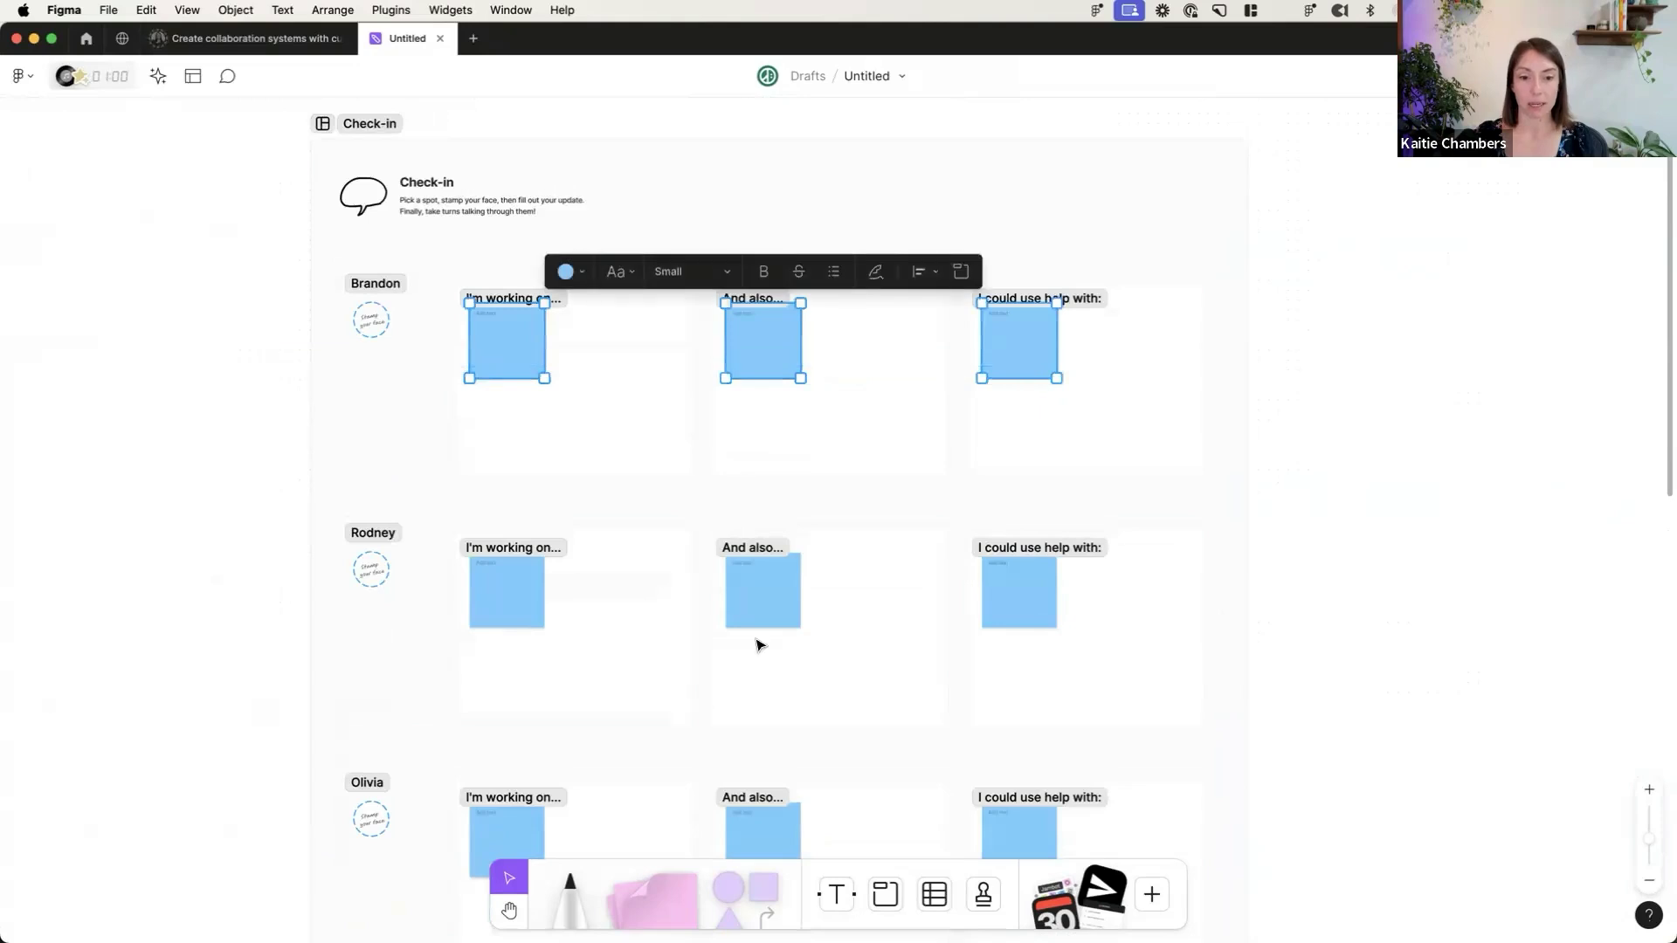
pyautogui.click(578, 270)
pyautogui.click(568, 231)
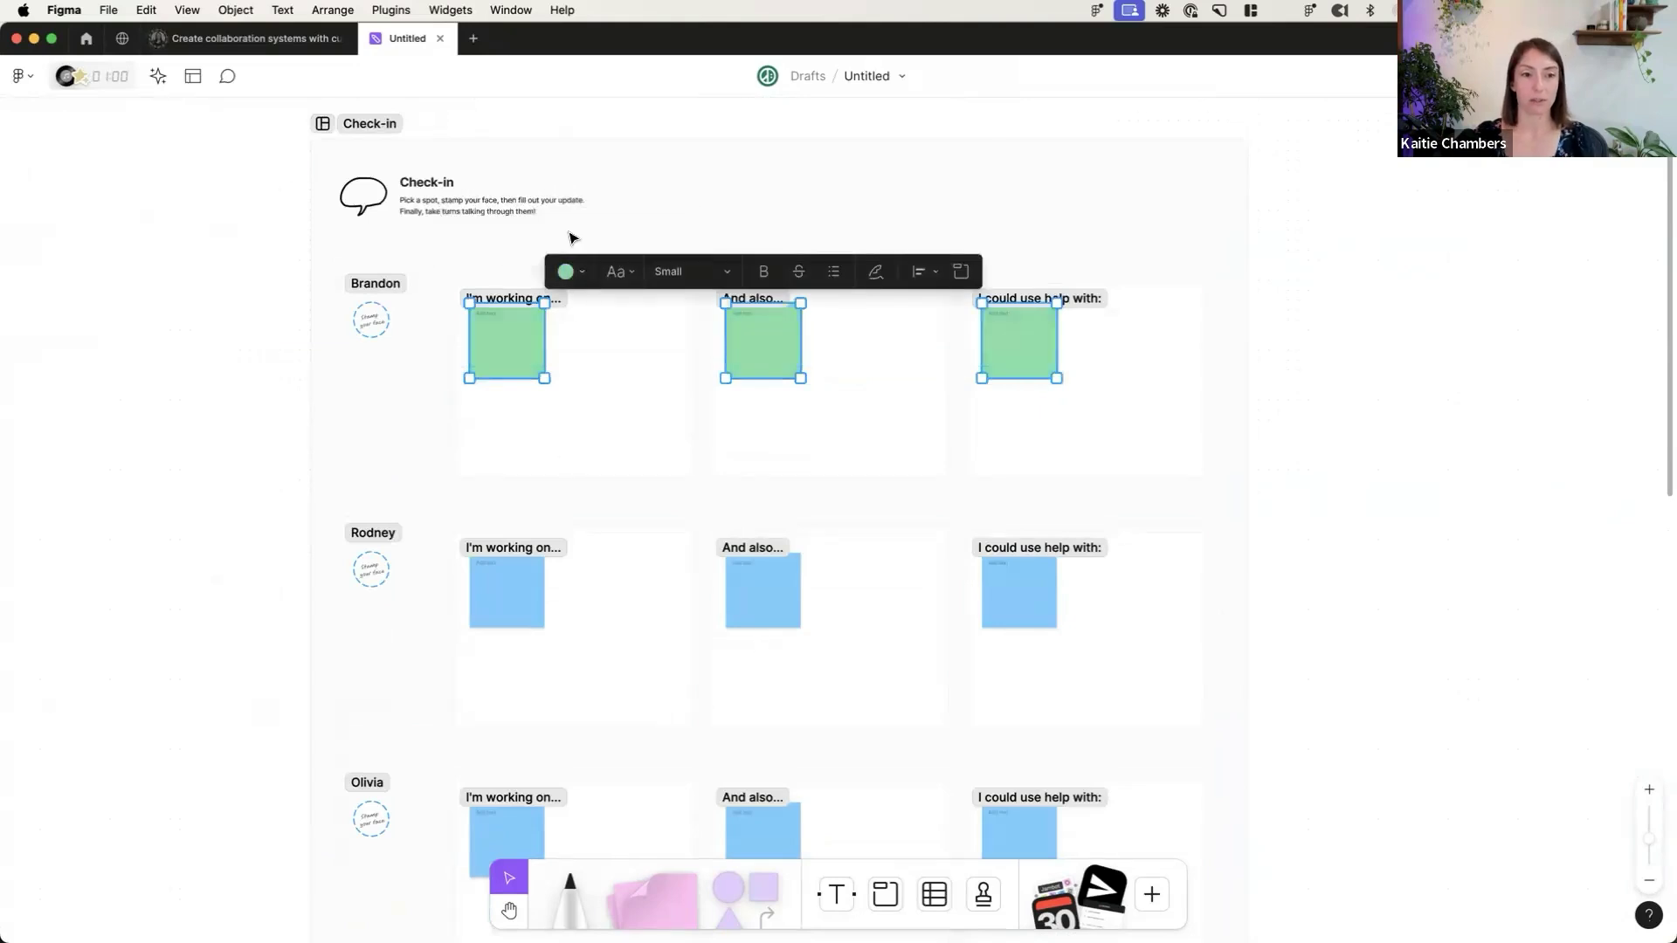
# - Recolor the three sticky notes in the second team member's row to yellow
pyautogui.click(253, 517)
pyautogui.moveTo(255, 617); pyautogui.dragTo(1190, 590)
pyautogui.click(566, 522)
pyautogui.click(221, 557)
pyautogui.scroll(2, 221, 557)
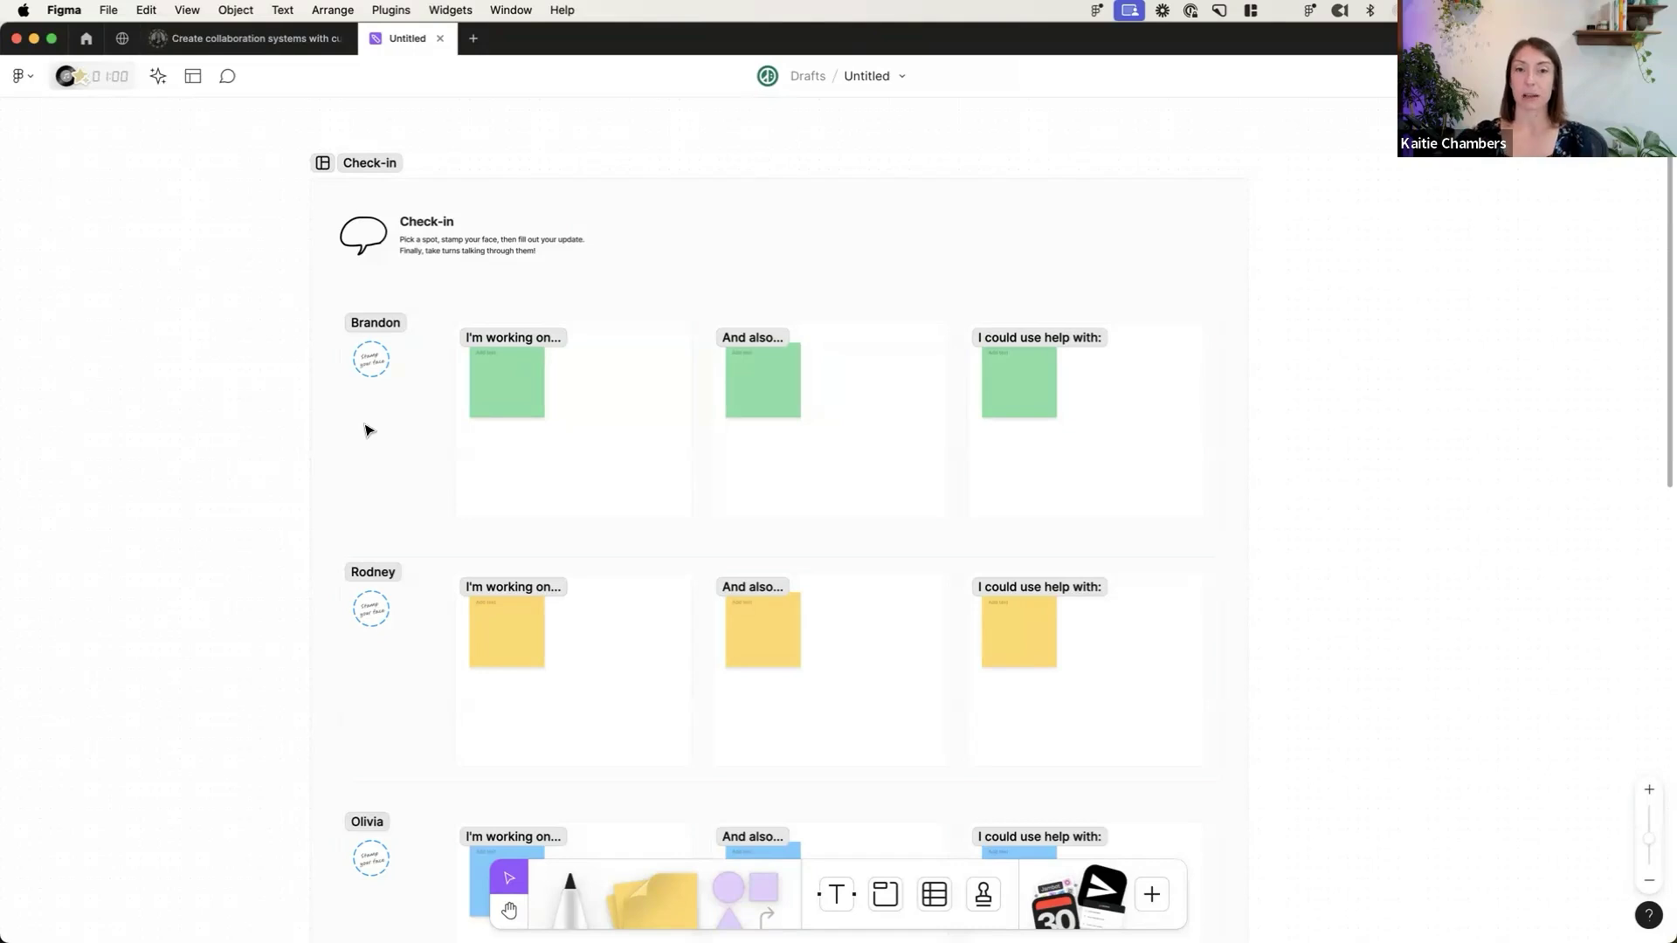
# - Add the Alignment scale widget to the Check-in section's header area and set its question to "How are we feeling?"
pyautogui.click(501, 203)
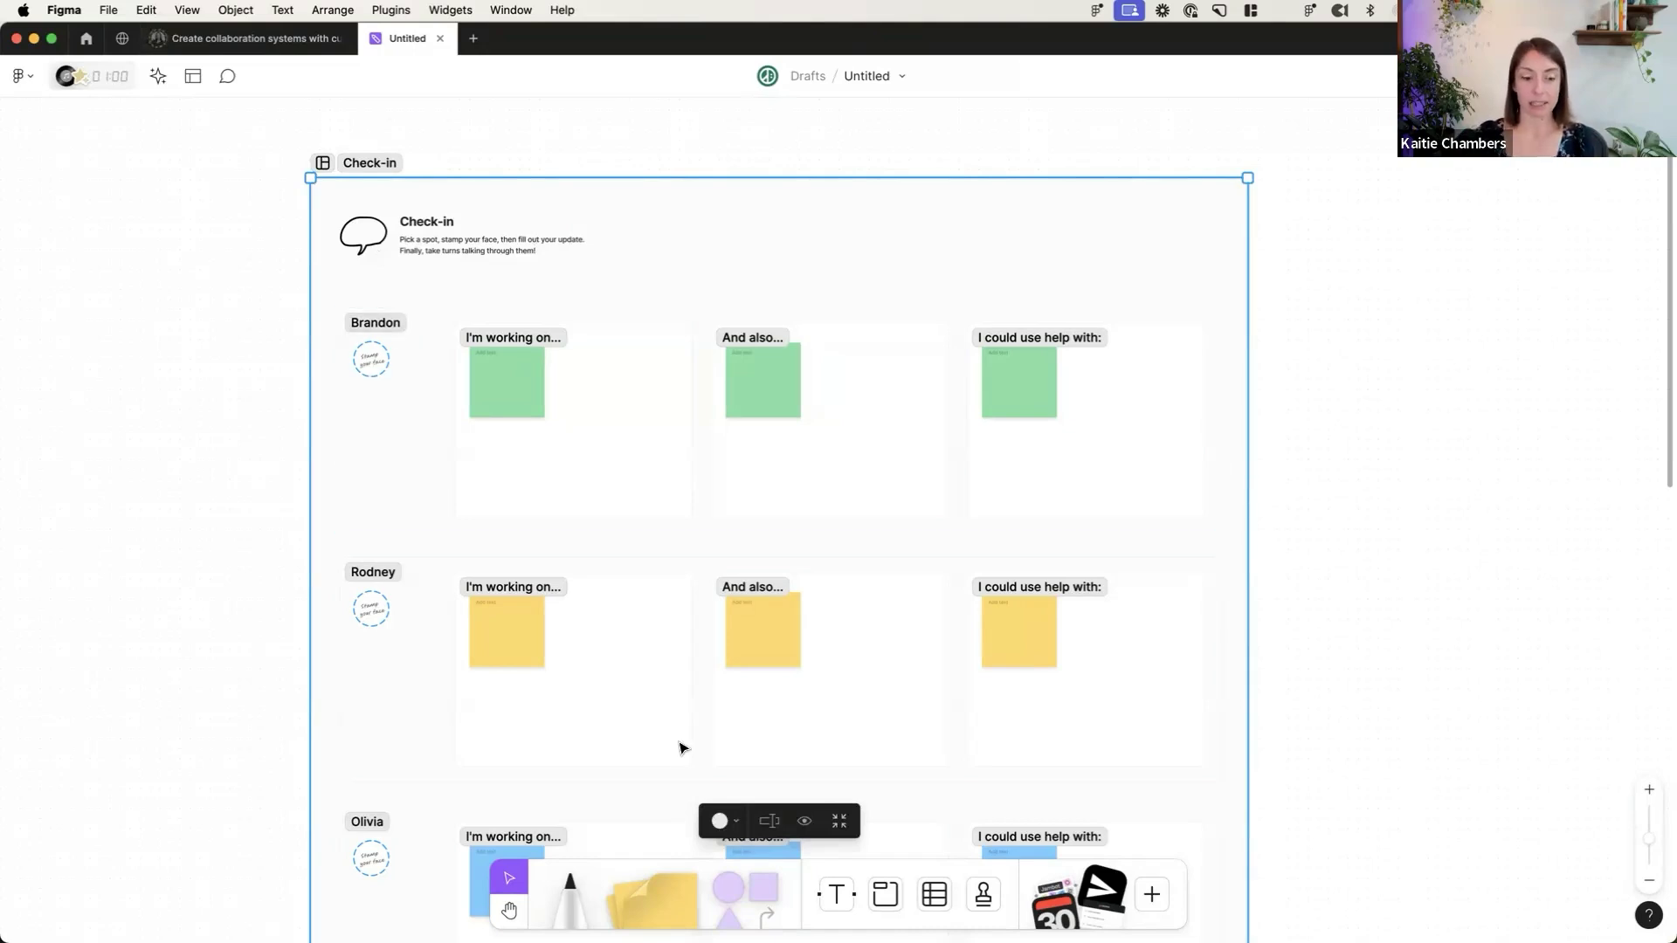
pyautogui.click(1153, 896)
pyautogui.click(1079, 398)
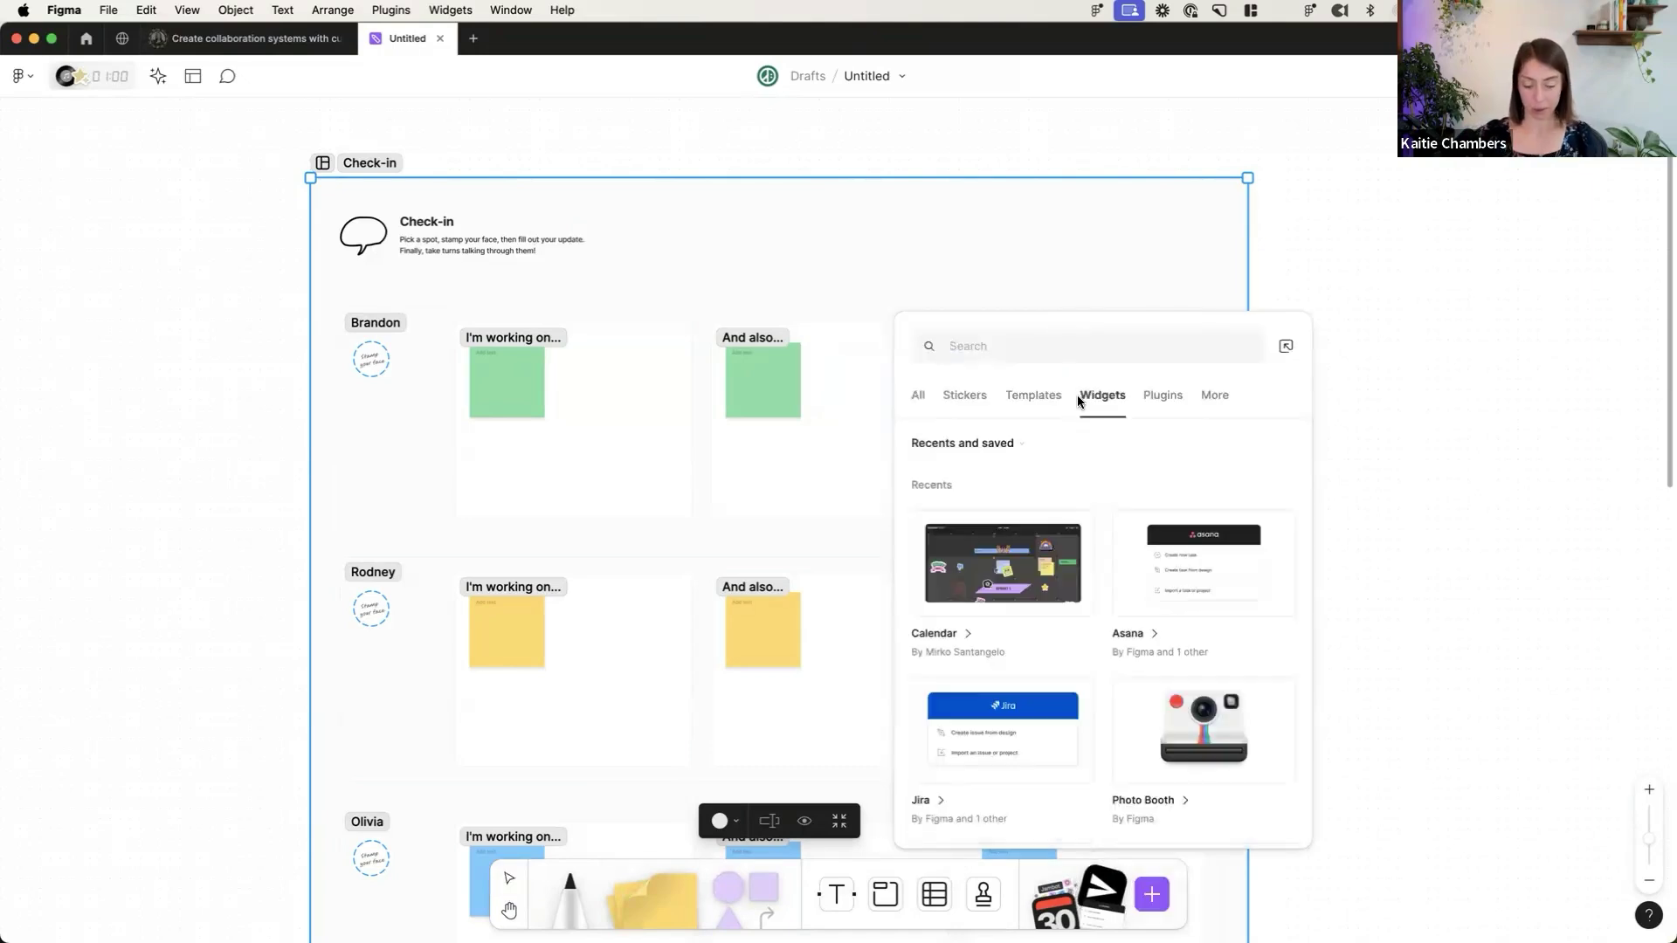
pyautogui.write('align')
pyautogui.moveTo(1000, 528); pyautogui.dragTo(769, 200)
pyautogui.click(741, 211)
pyautogui.write('How are we feeling?')
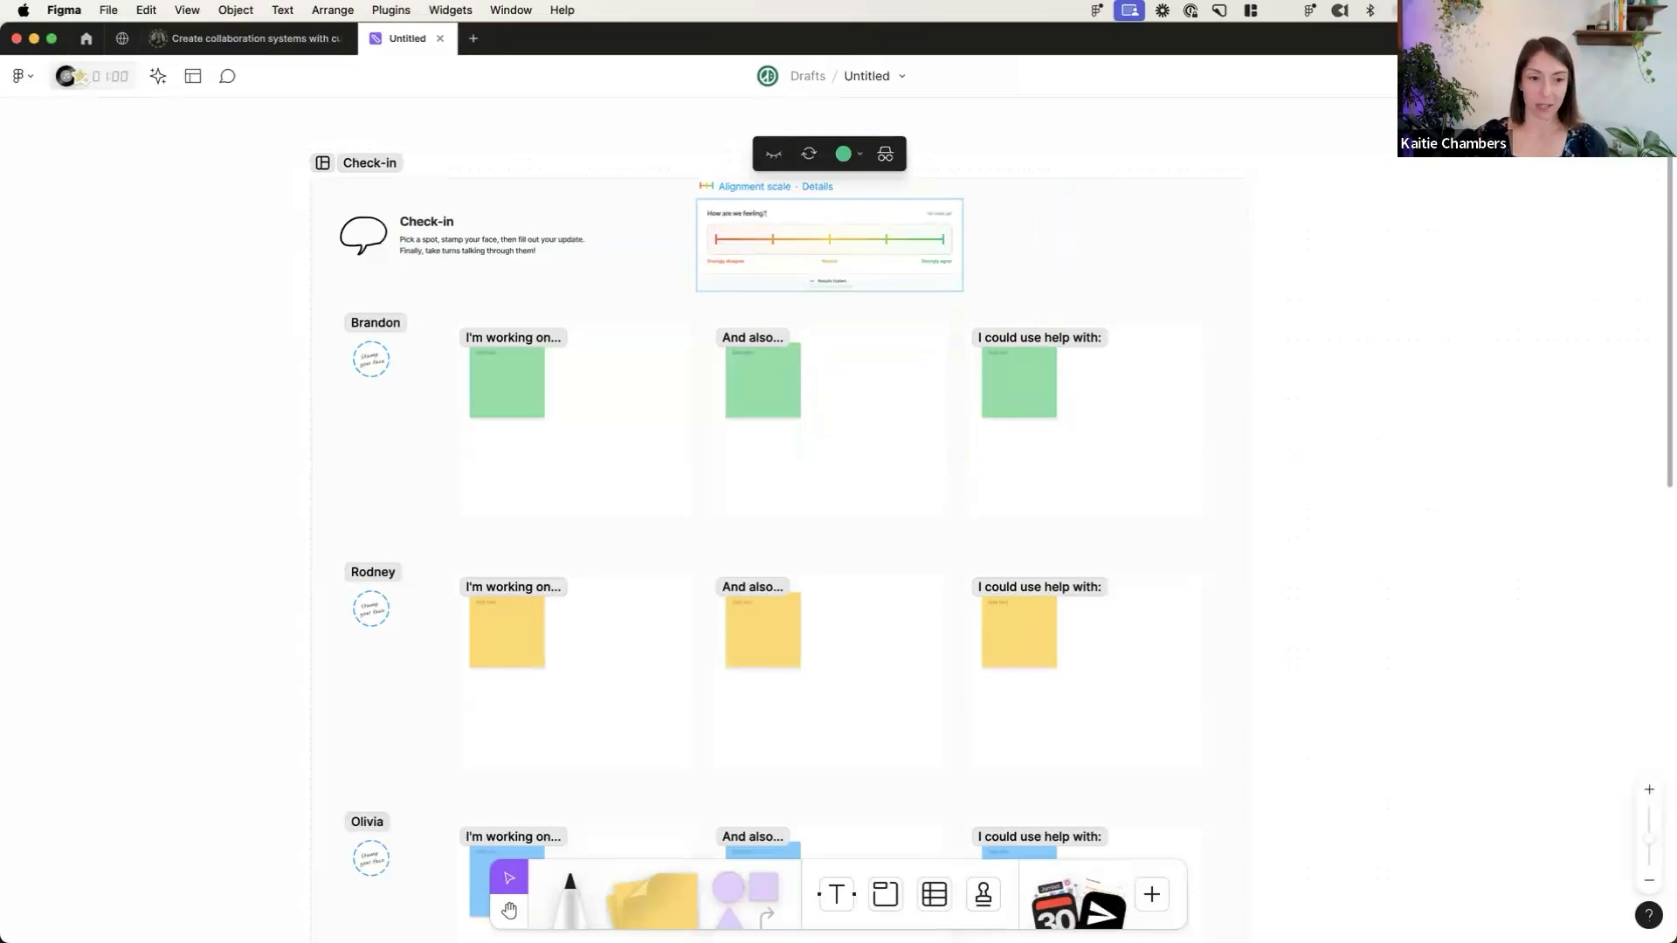
# - Replace the alignment scale's two end labels with feeling-related words and move the widget above the "I could use help with:" column
pyautogui.click(717, 261)
pyautogui.write('Not')
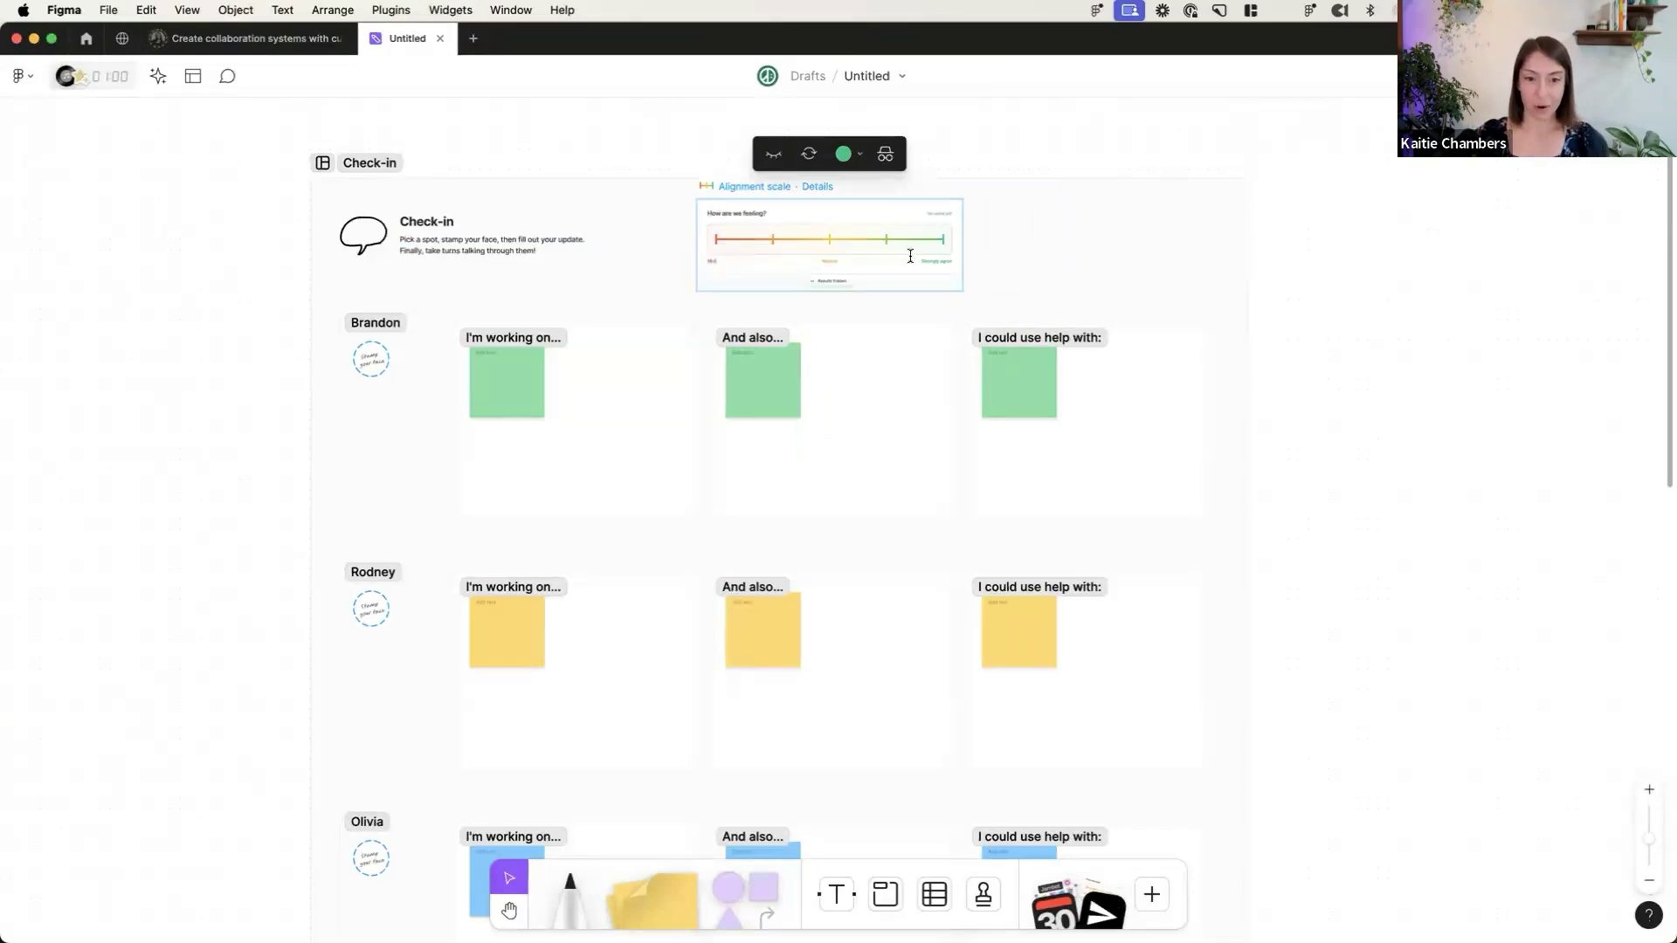
pyautogui.click(933, 263)
pyautogui.write('Good')
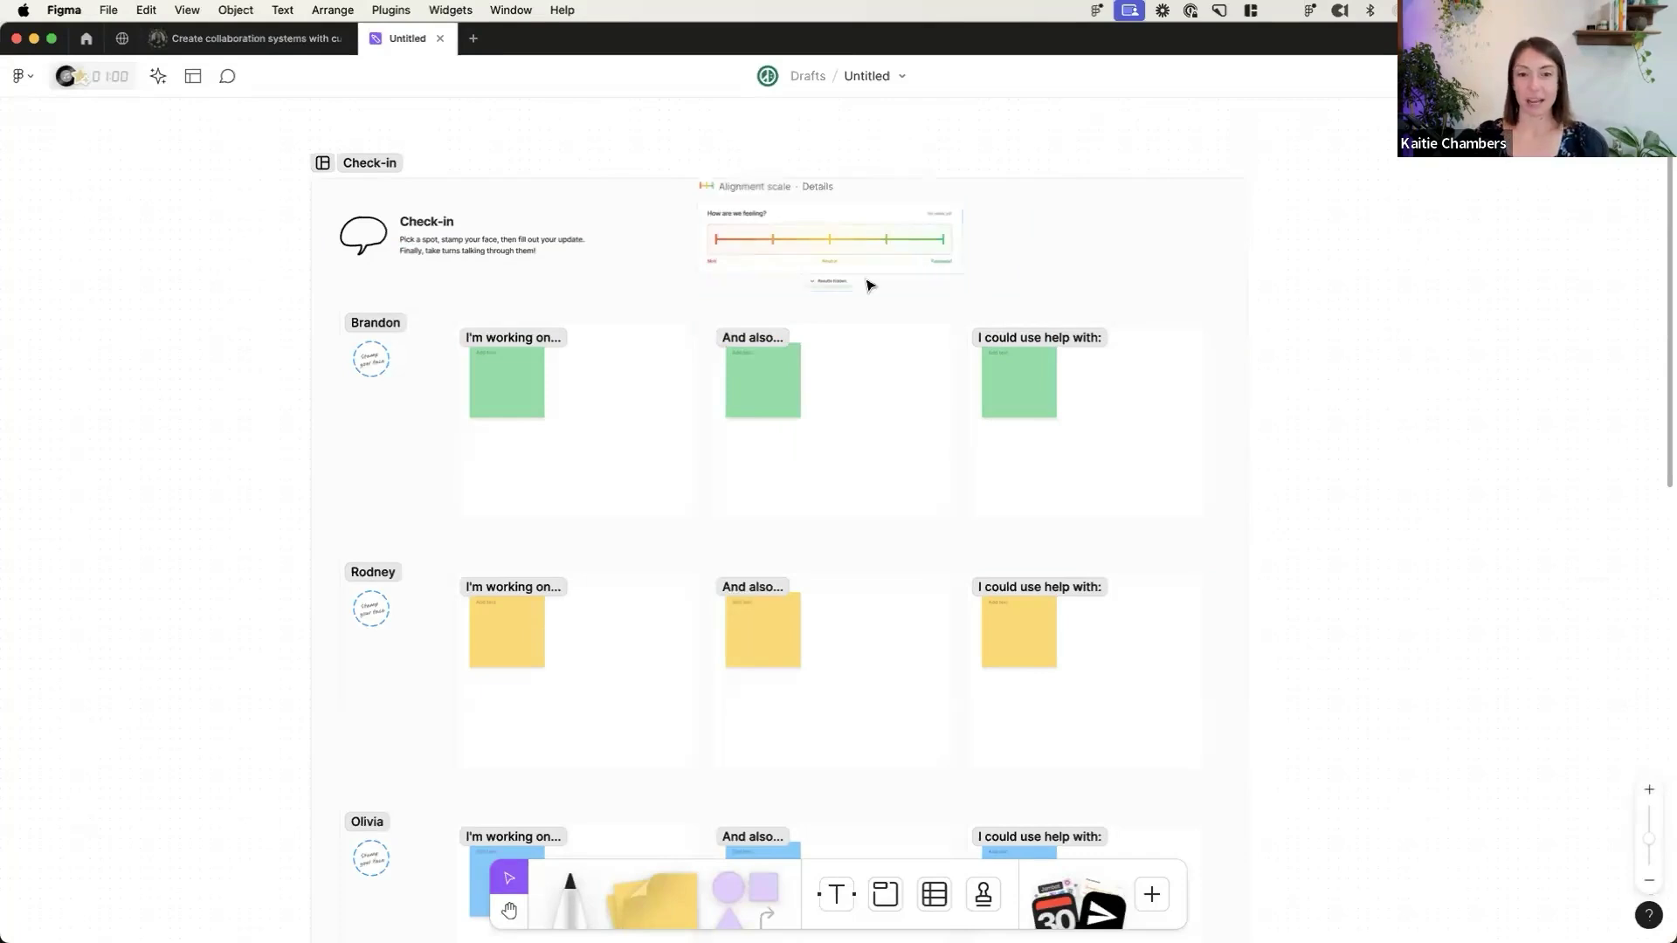
pyautogui.moveTo(865, 213); pyautogui.dragTo(1106, 213)
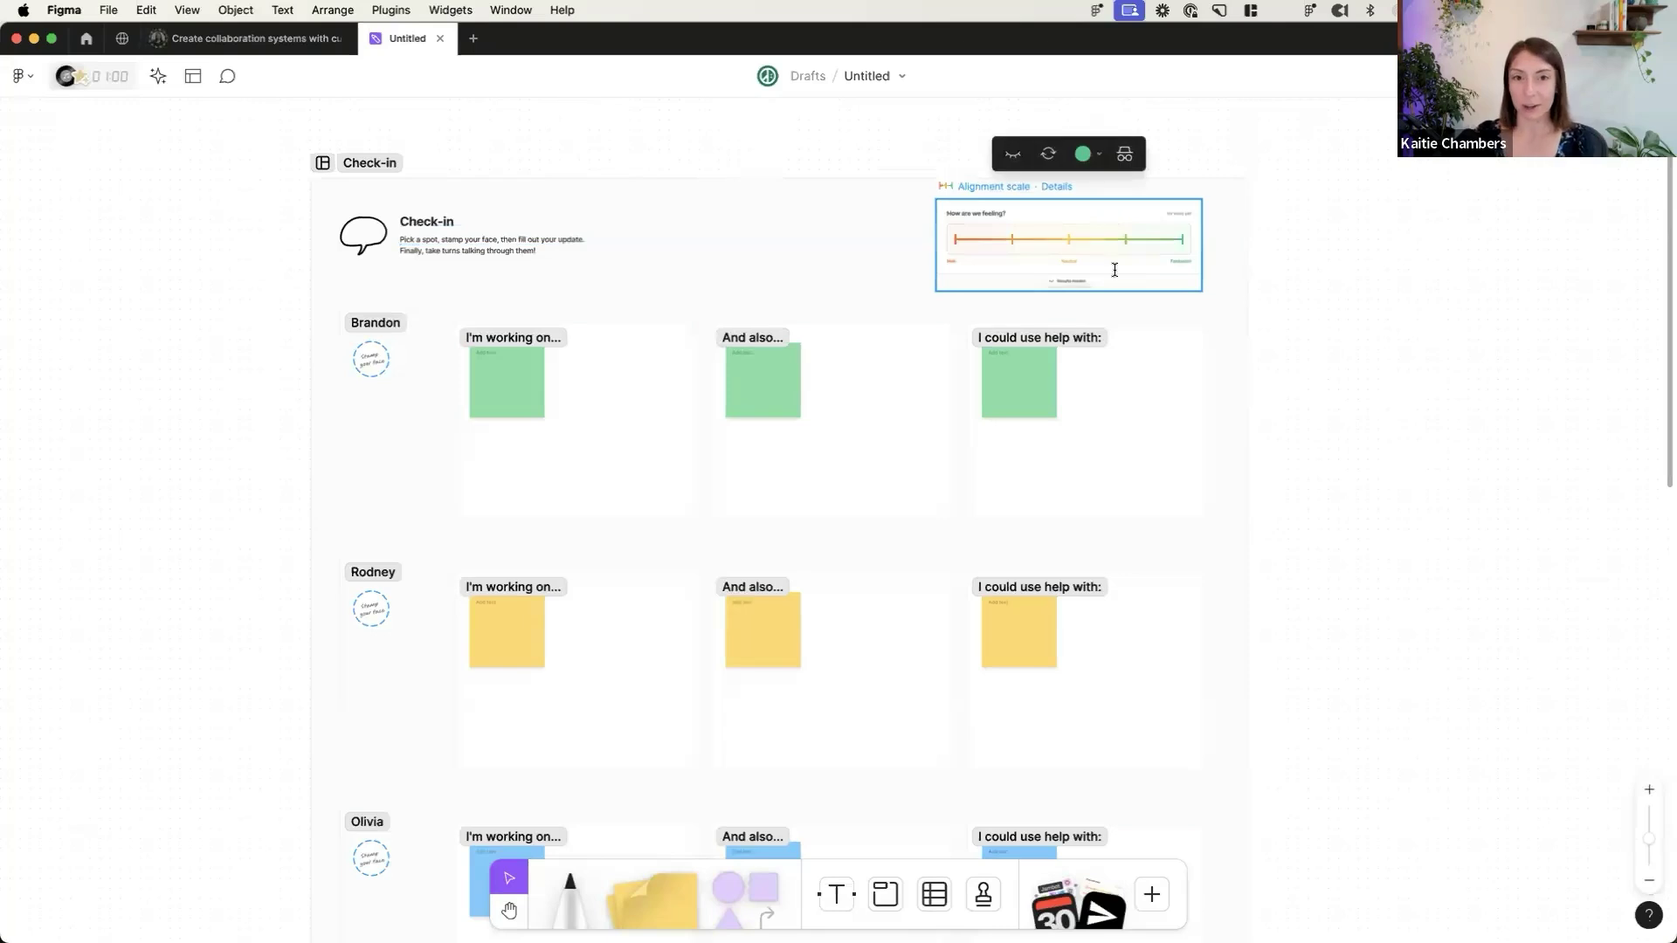
pyautogui.click(1248, 298)
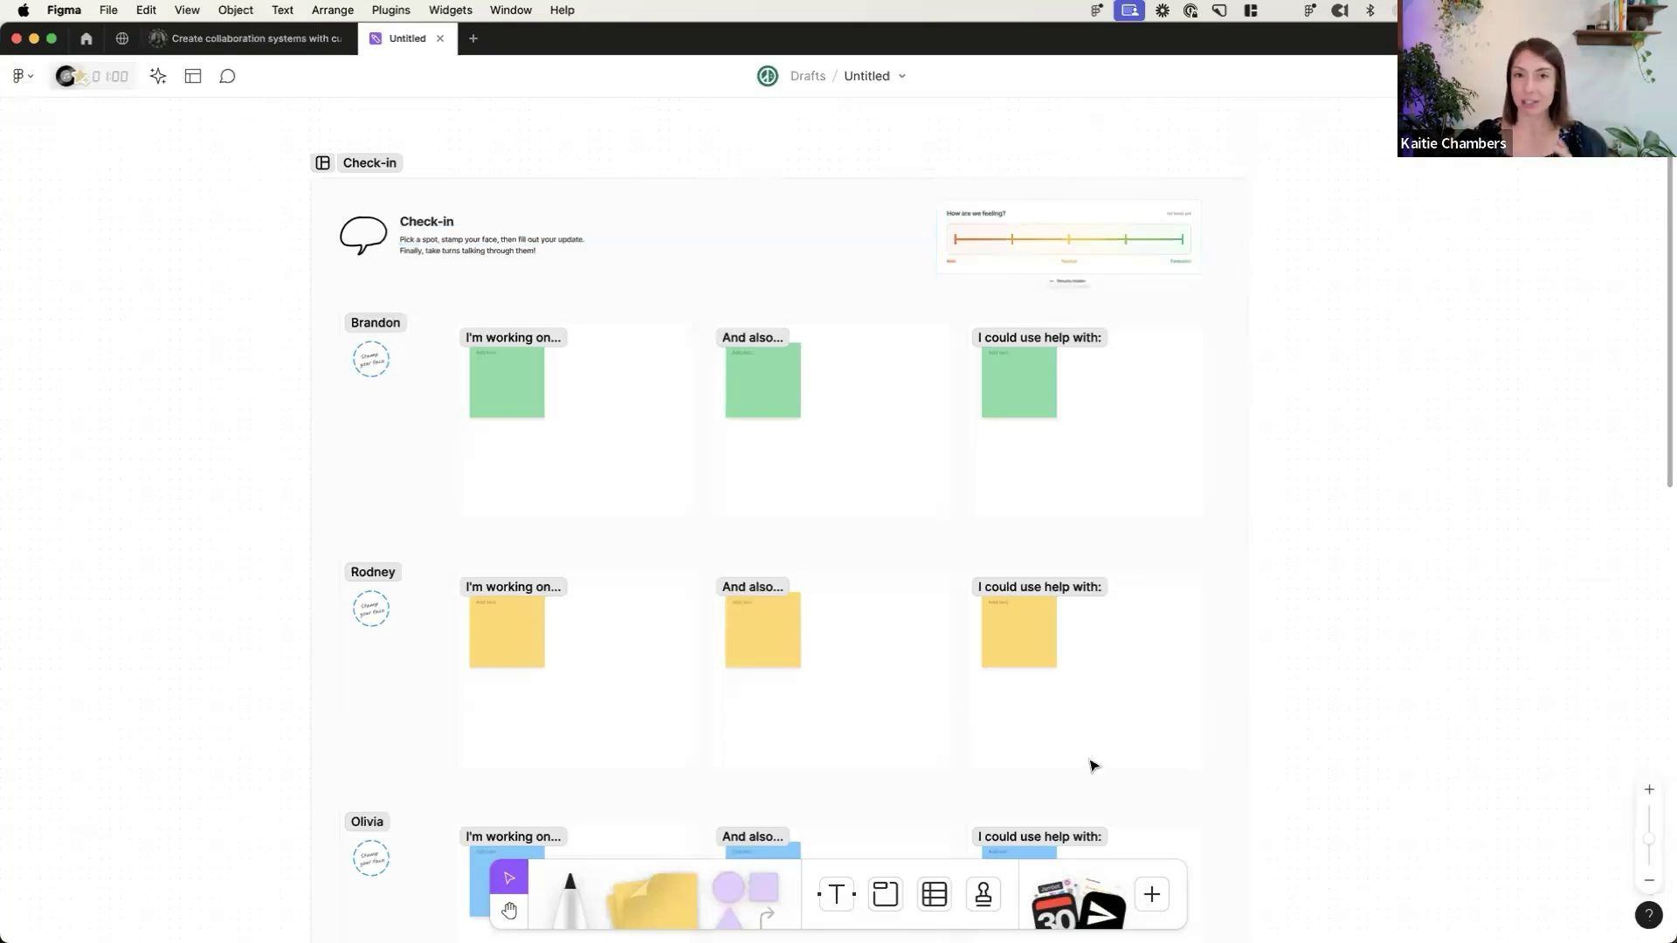
# - Show the Alignment scale in the widget library's results for "align", without adding another widget
pyautogui.click(1144, 892)
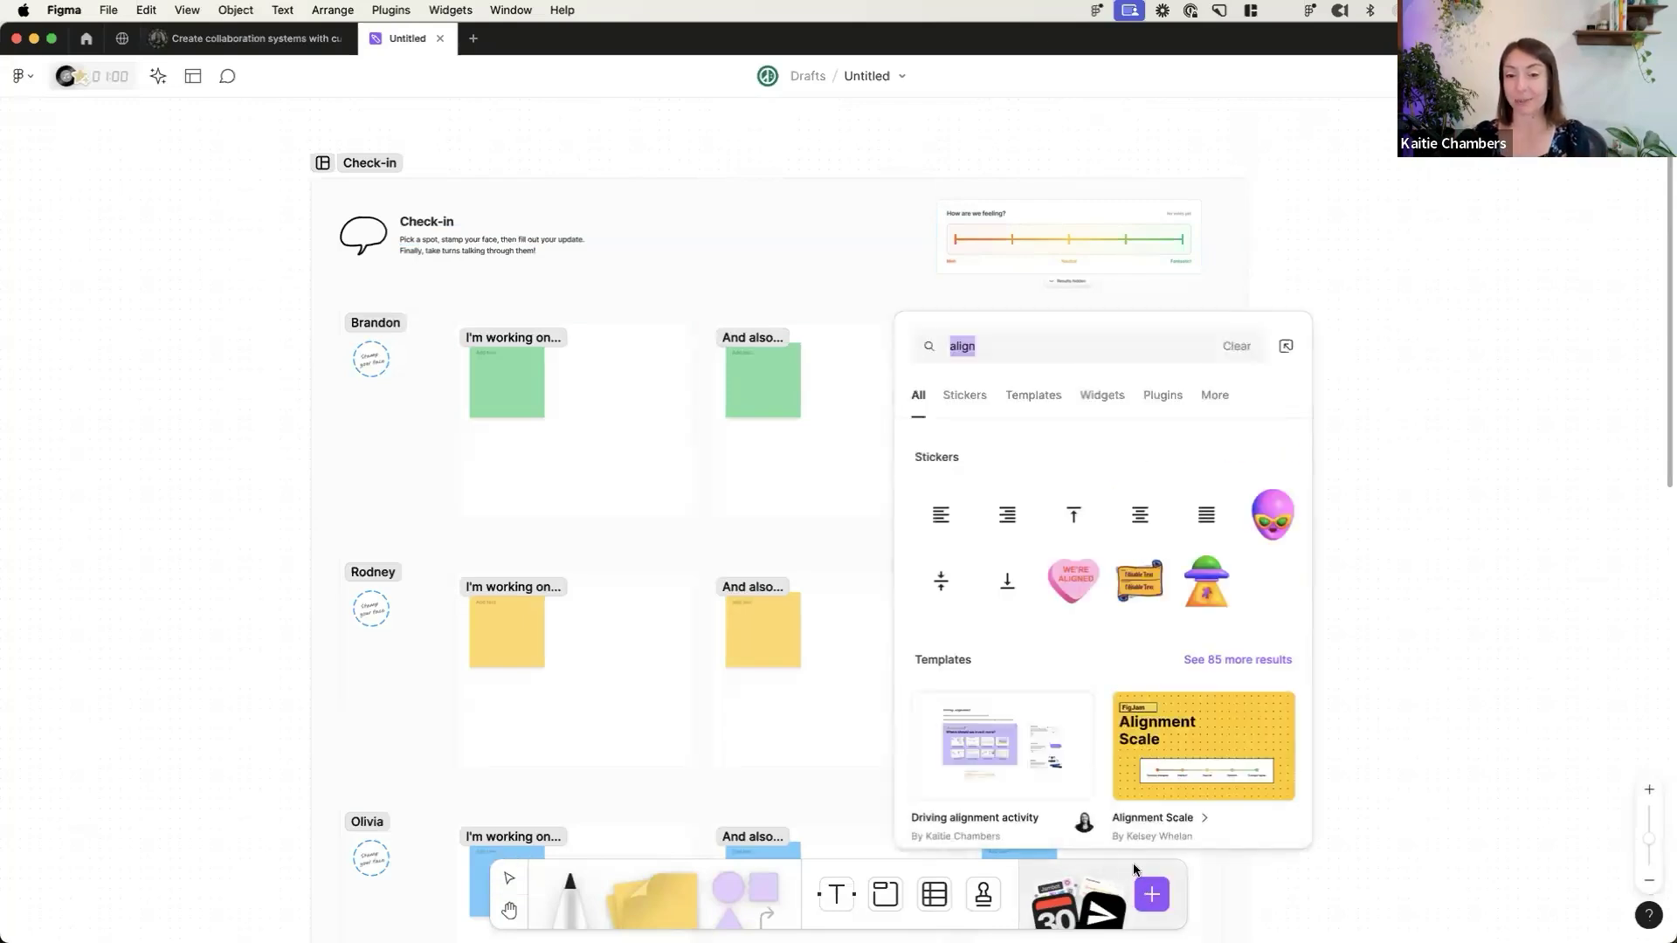
pyautogui.click(1101, 393)
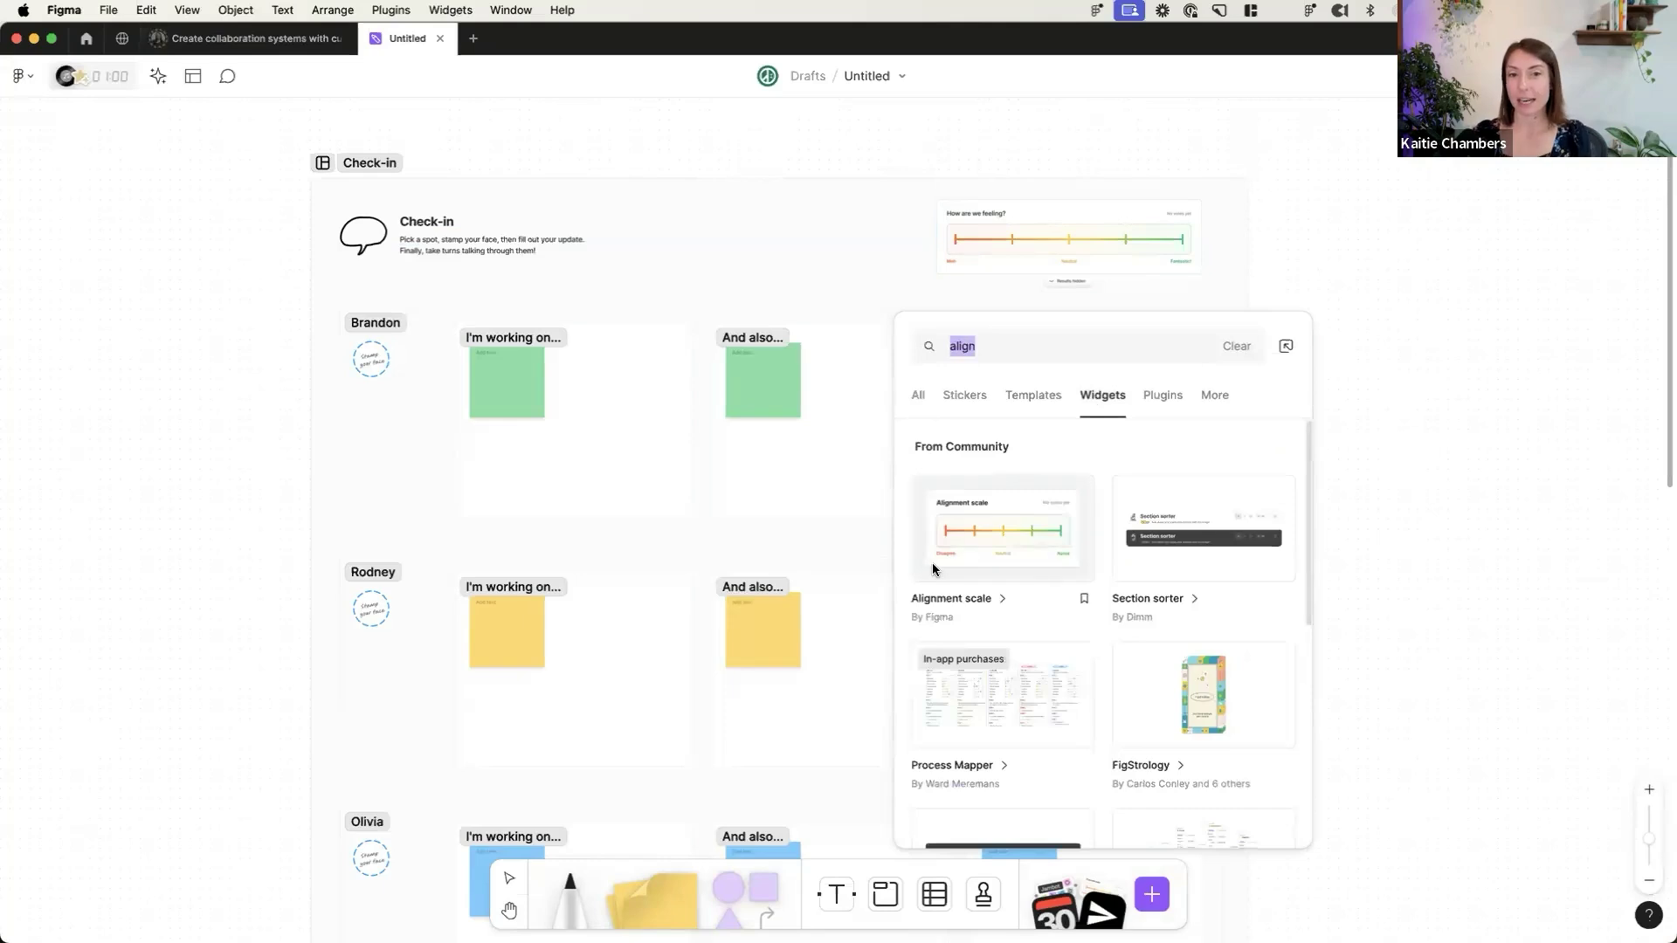
pyautogui.click(1385, 254)
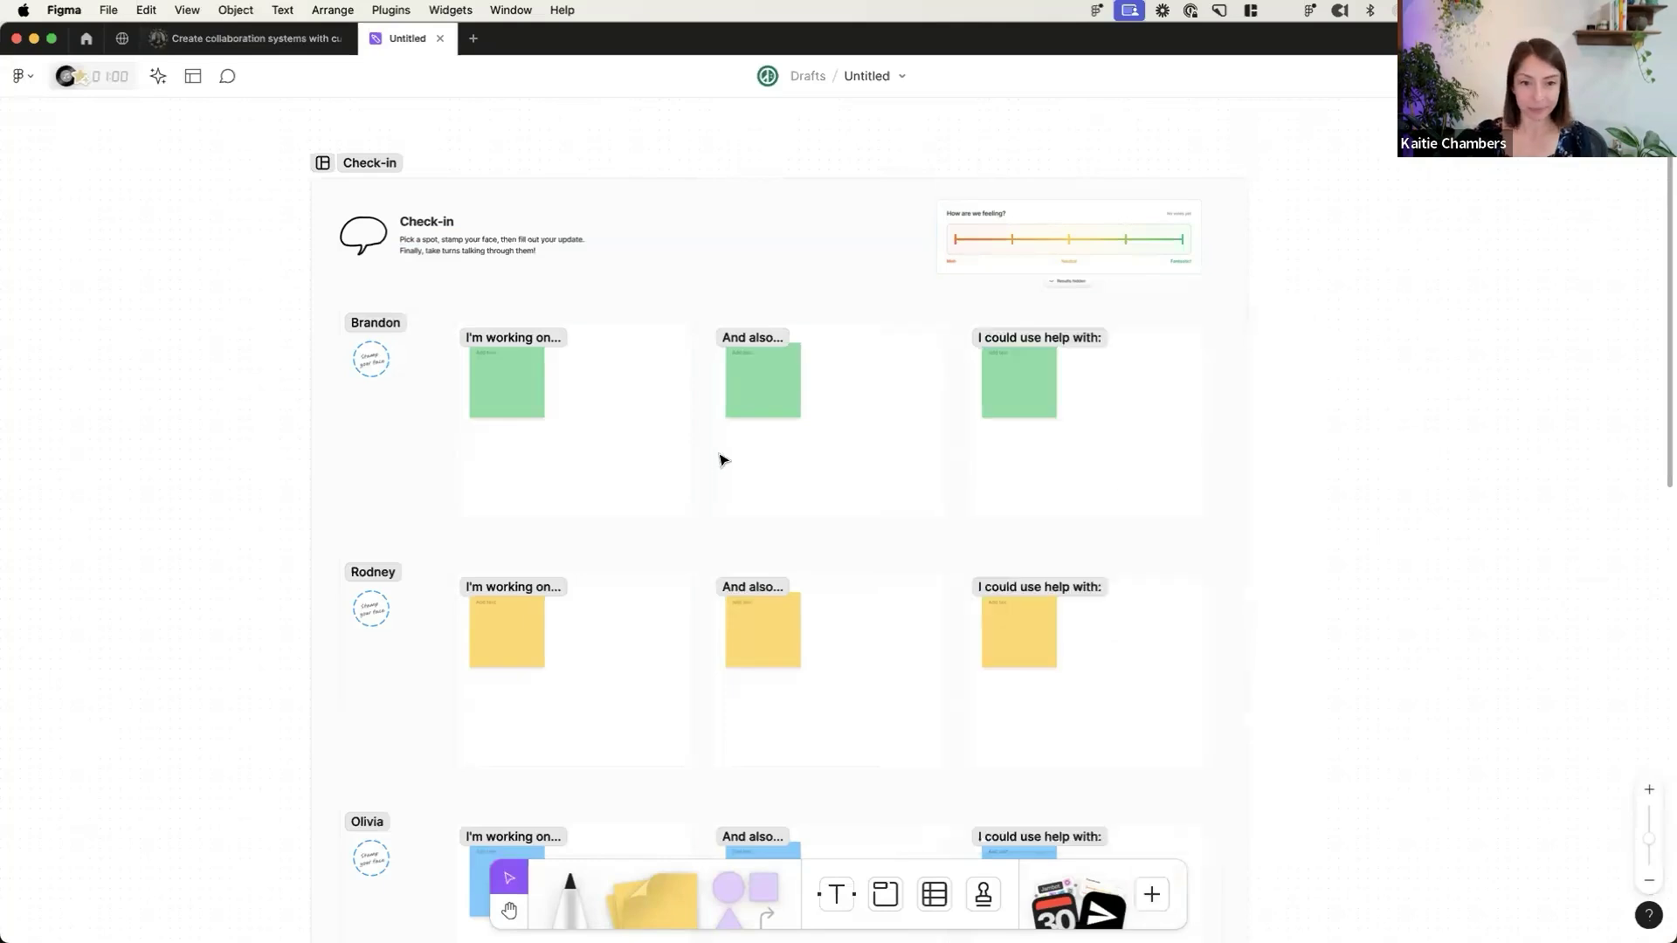
pyautogui.click(664, 249)
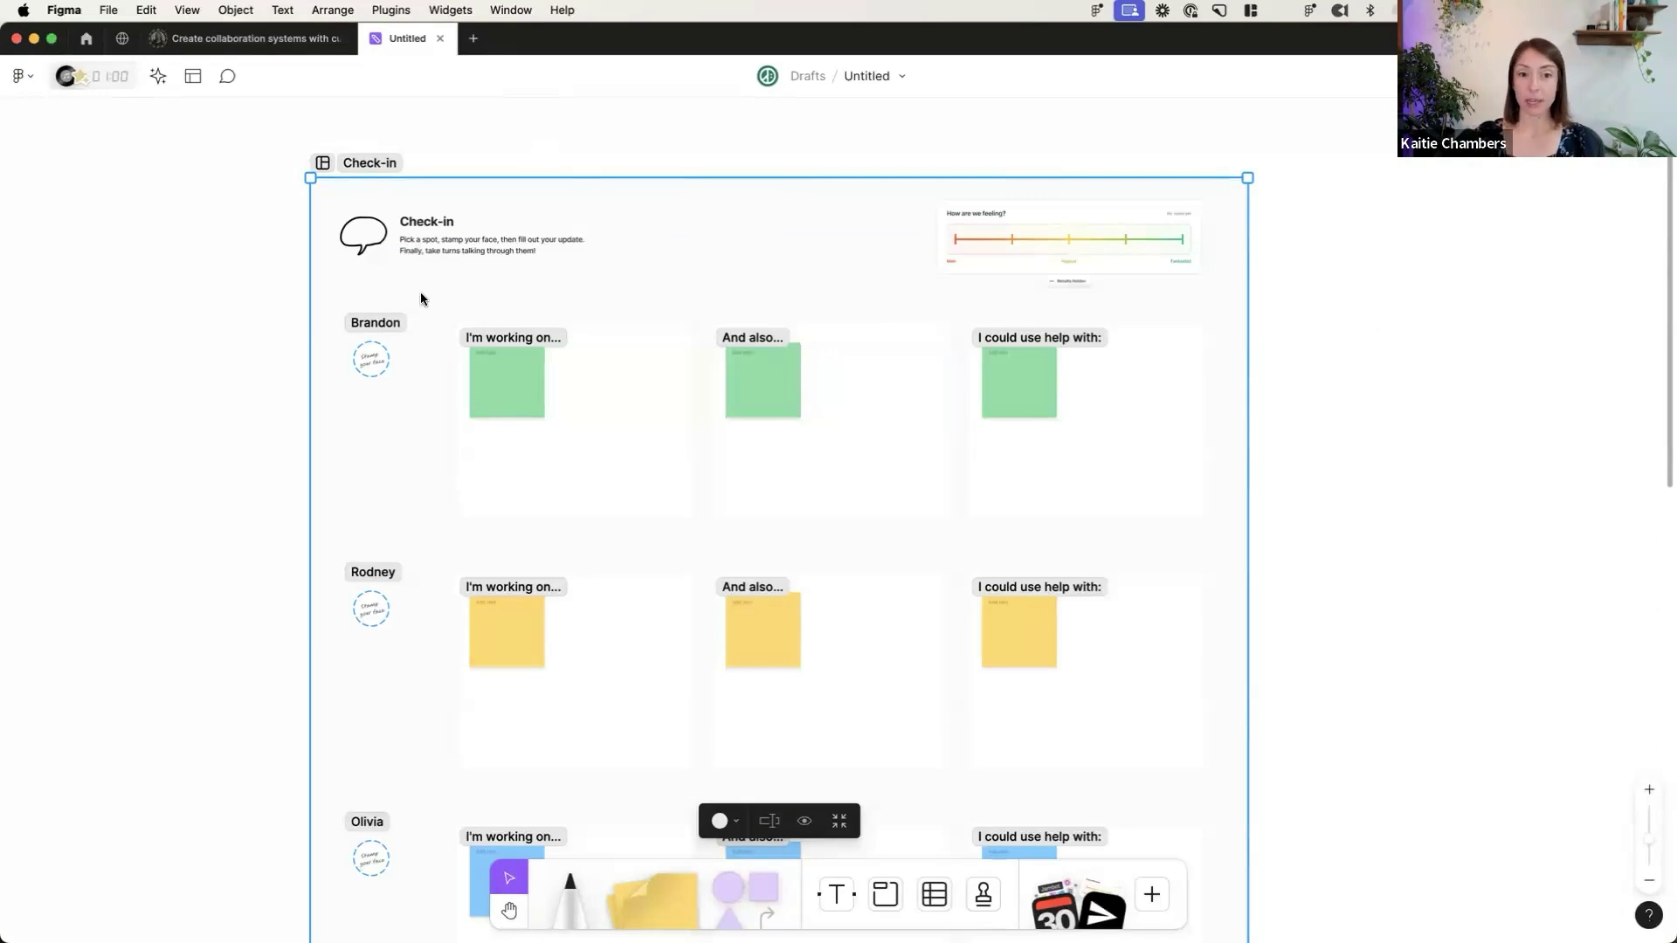
# - Rename the untitled FigJam file to "Panliest check in meeting"
pyautogui.click(859, 79)
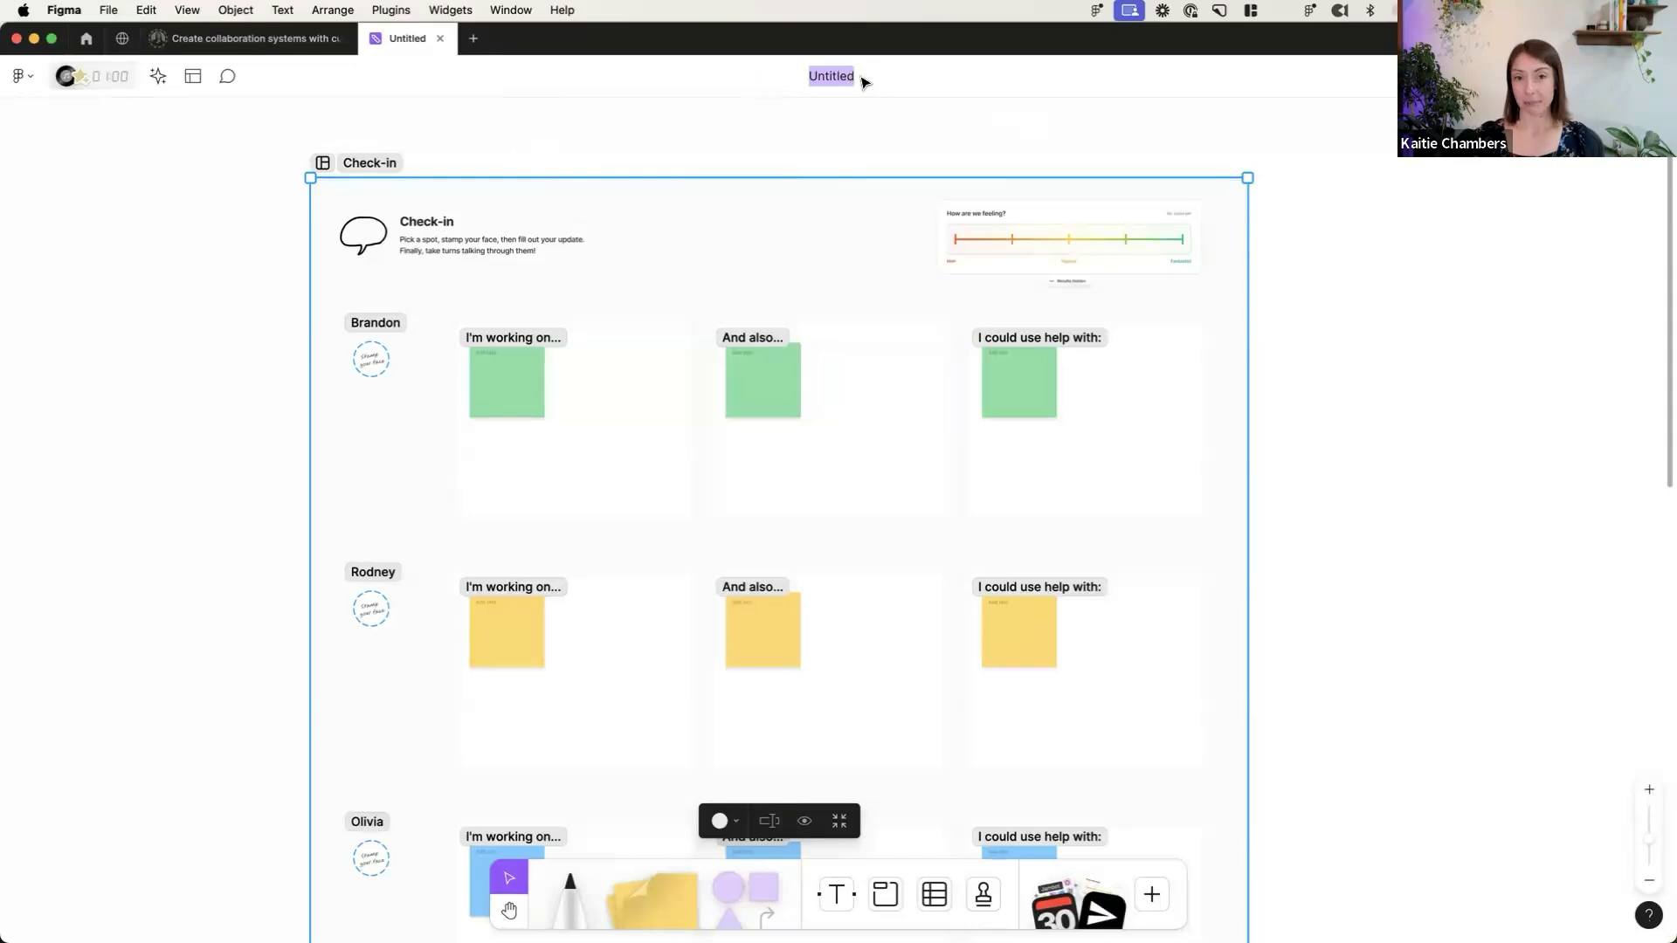
pyautogui.write('Panliest check in meeting')
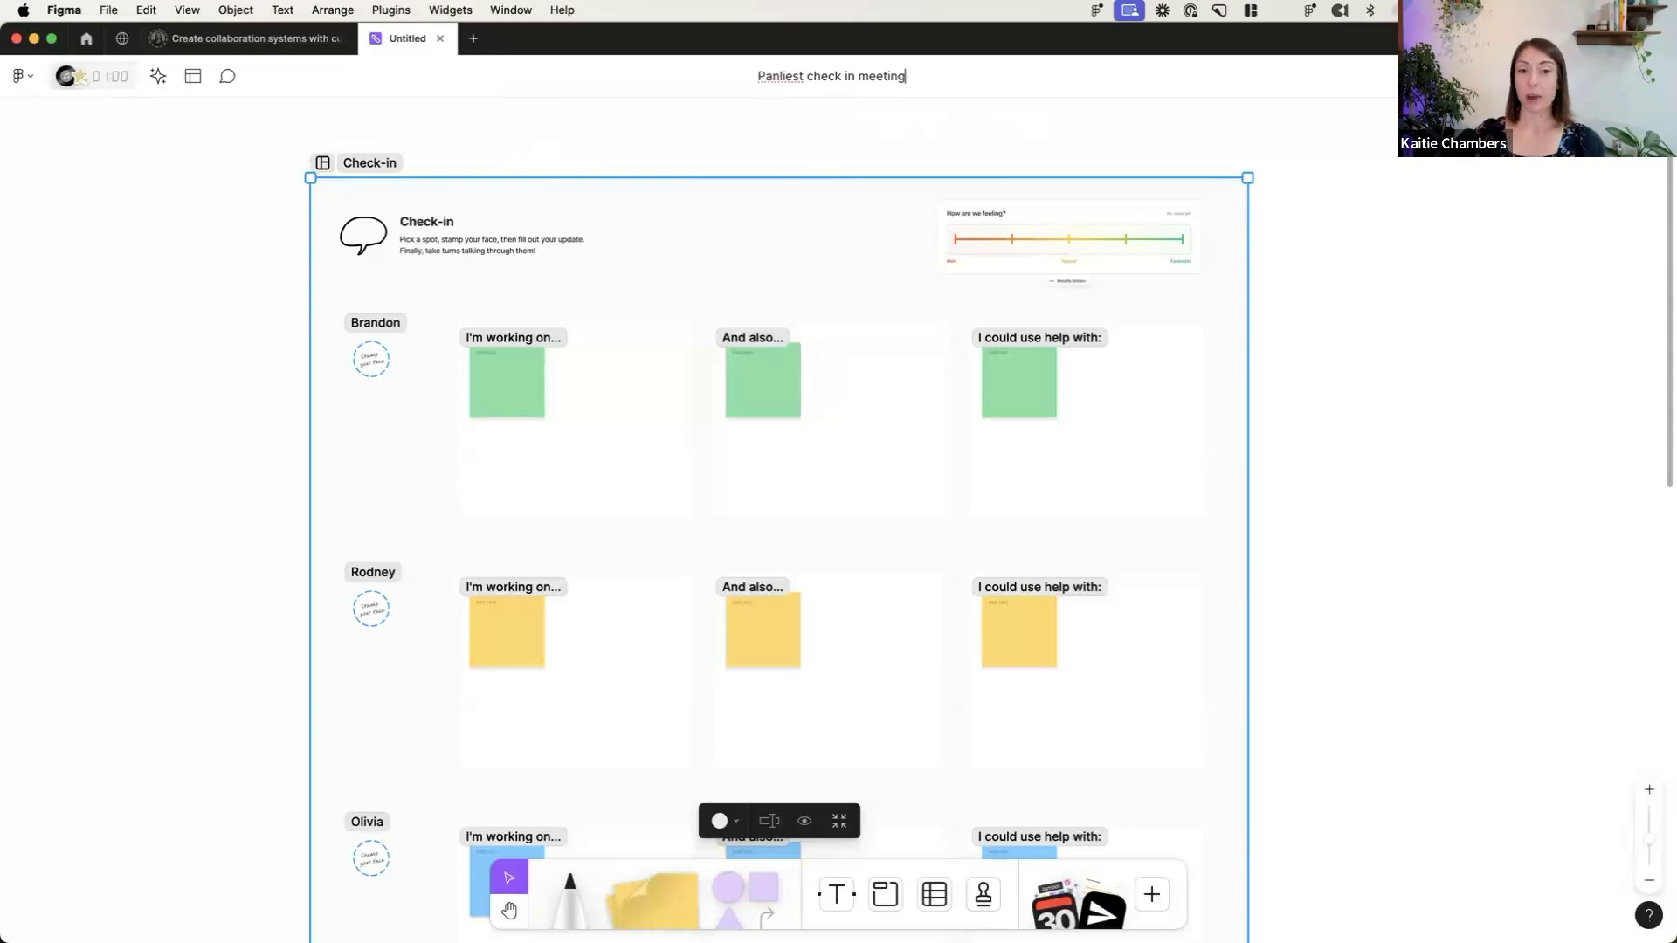
pyautogui.press('Return')
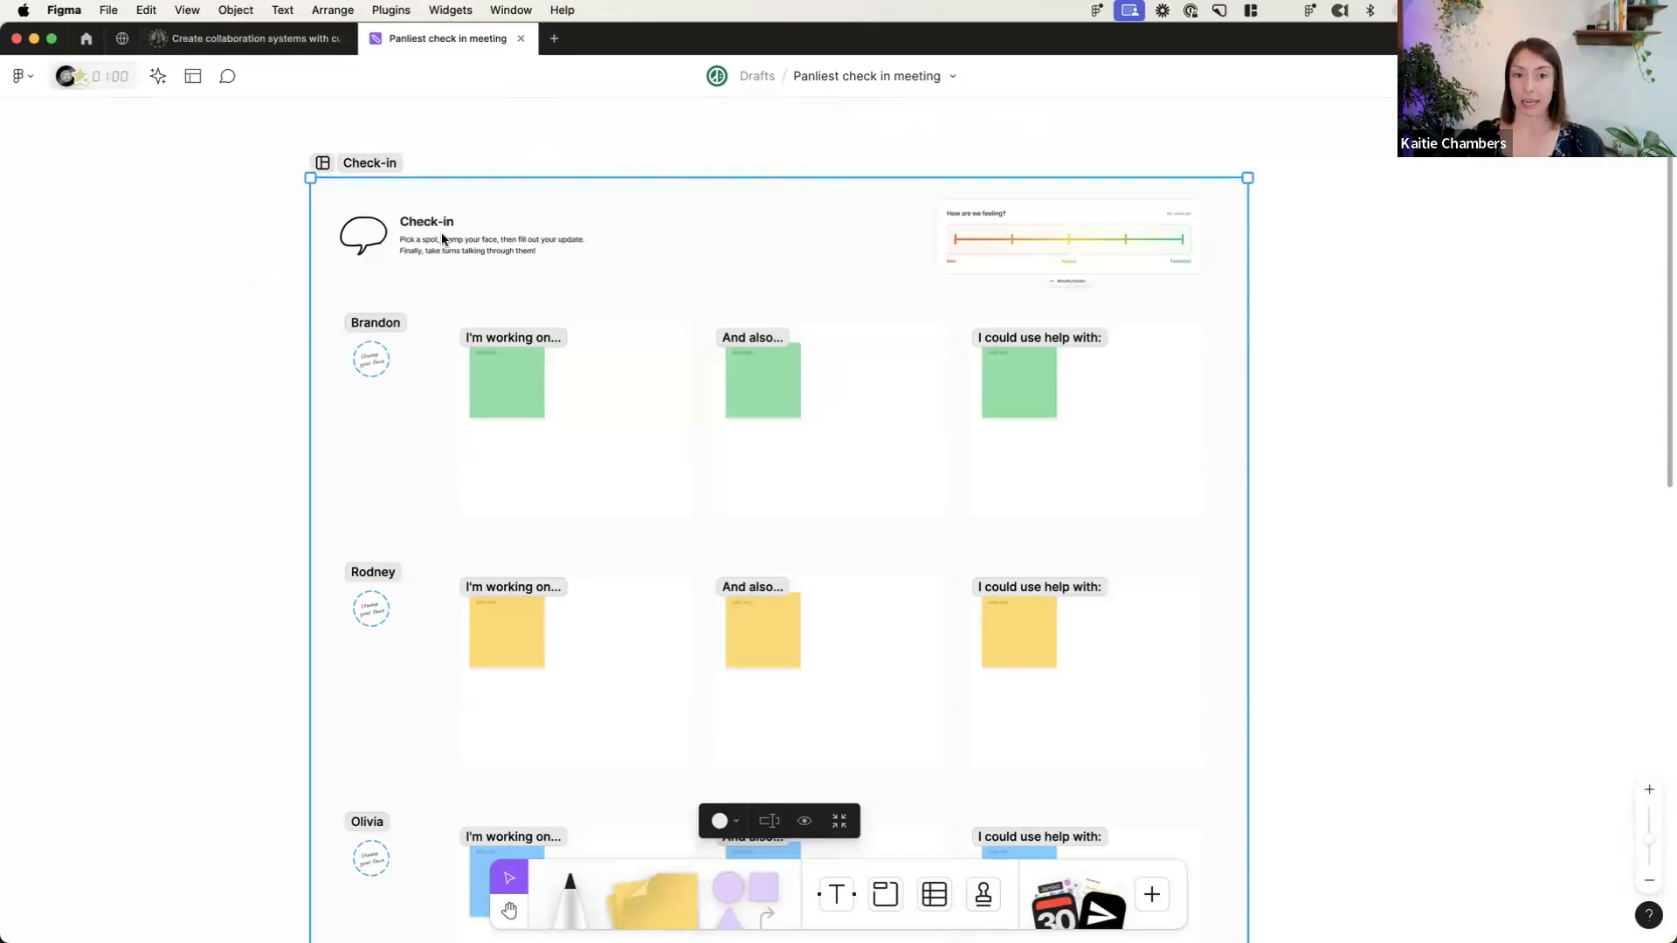
# - Move the file out of Drafts into the TwigJam team's Getting started project
pyautogui.click(950, 80)
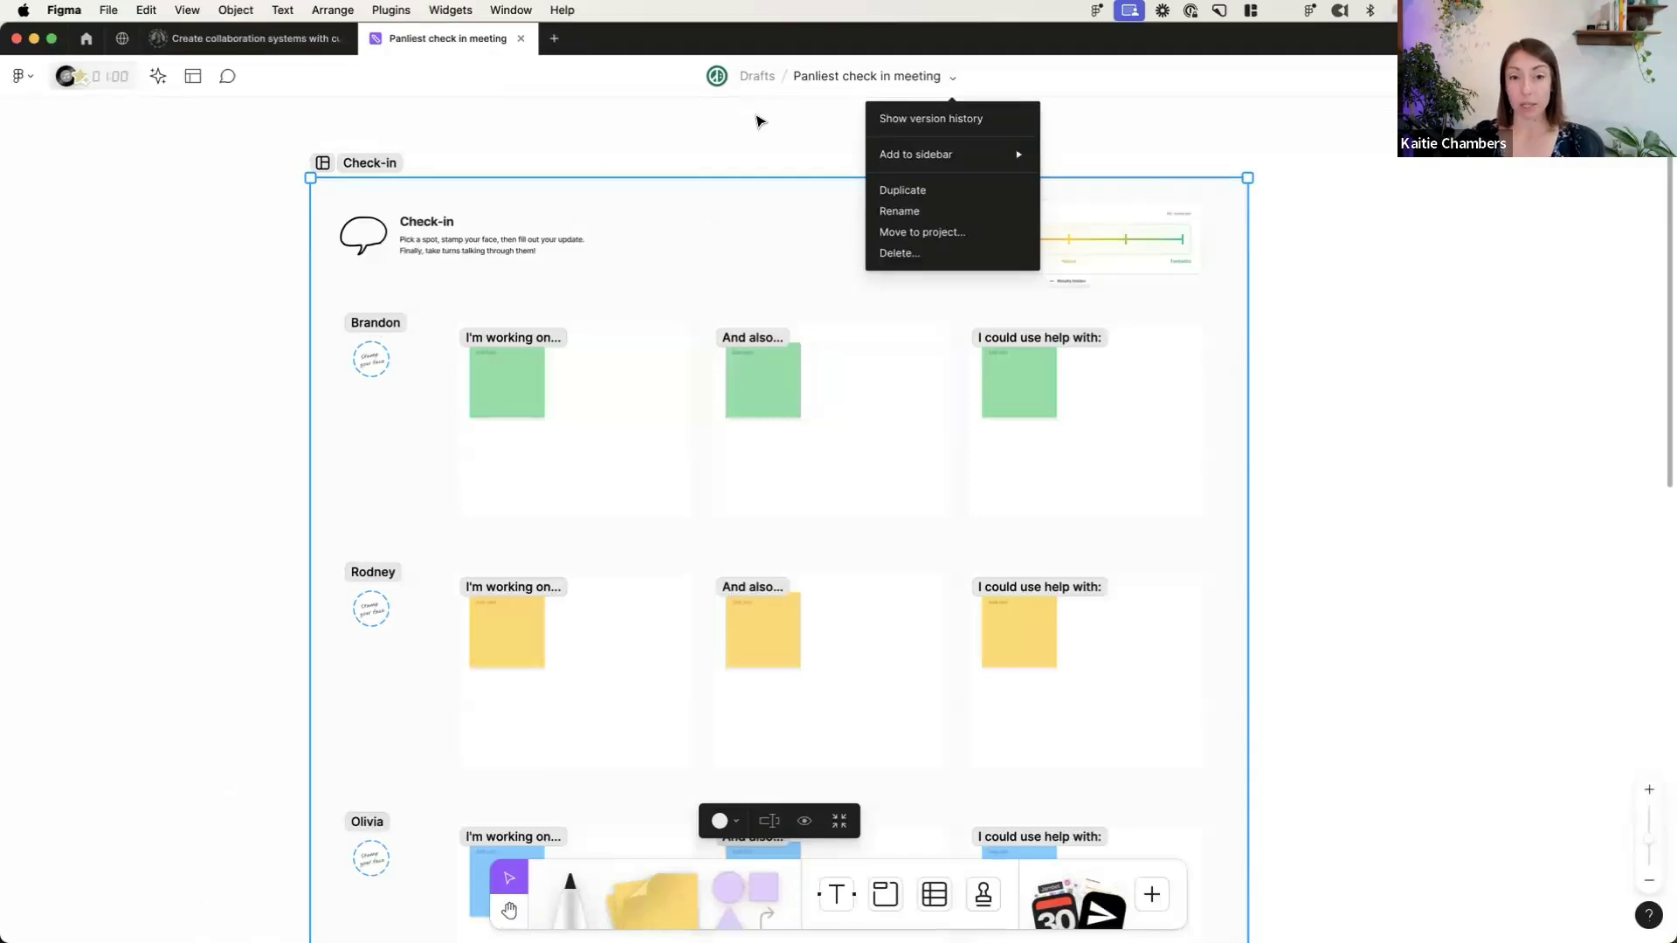
pyautogui.click(923, 241)
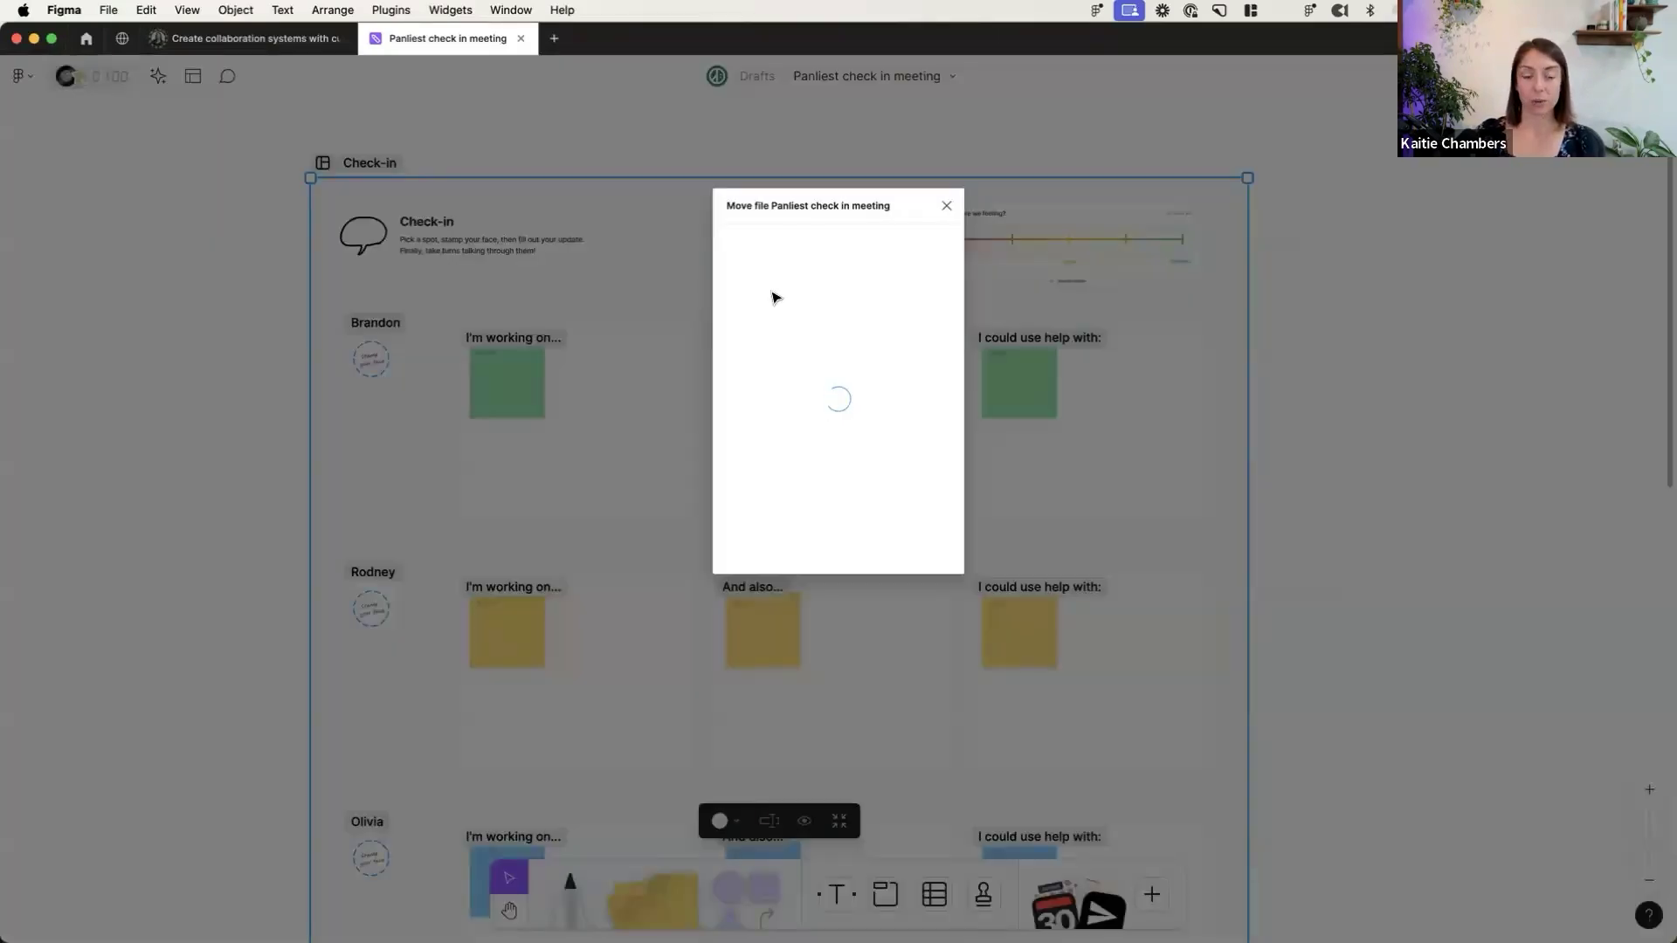
pyautogui.write('get')
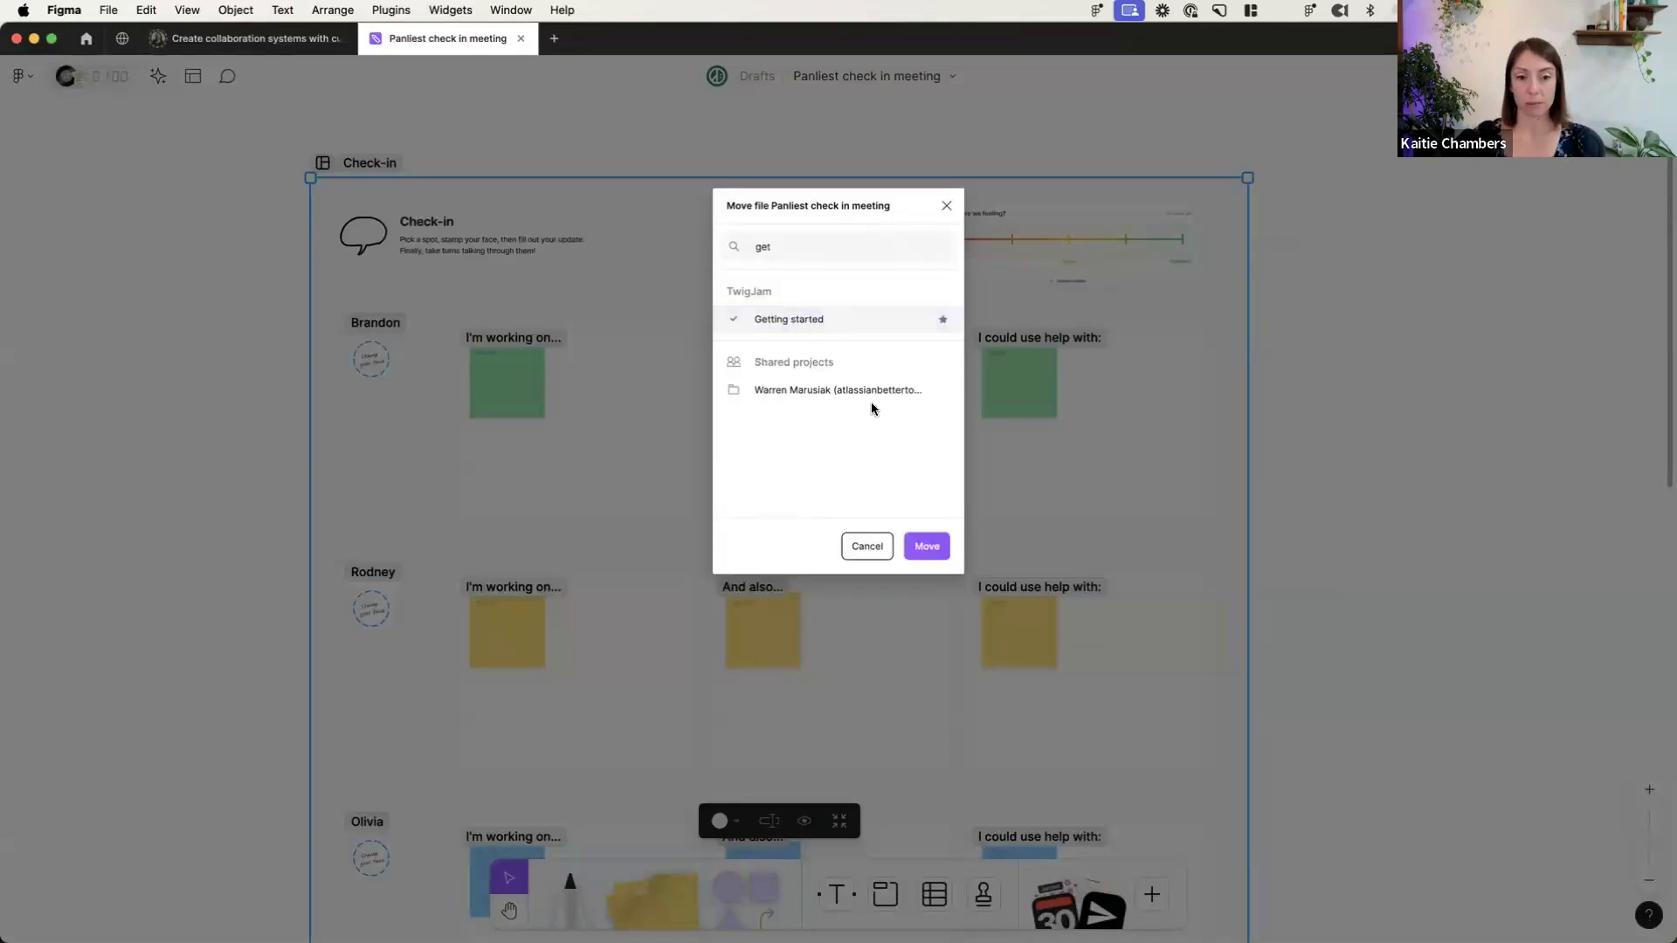
pyautogui.click(933, 547)
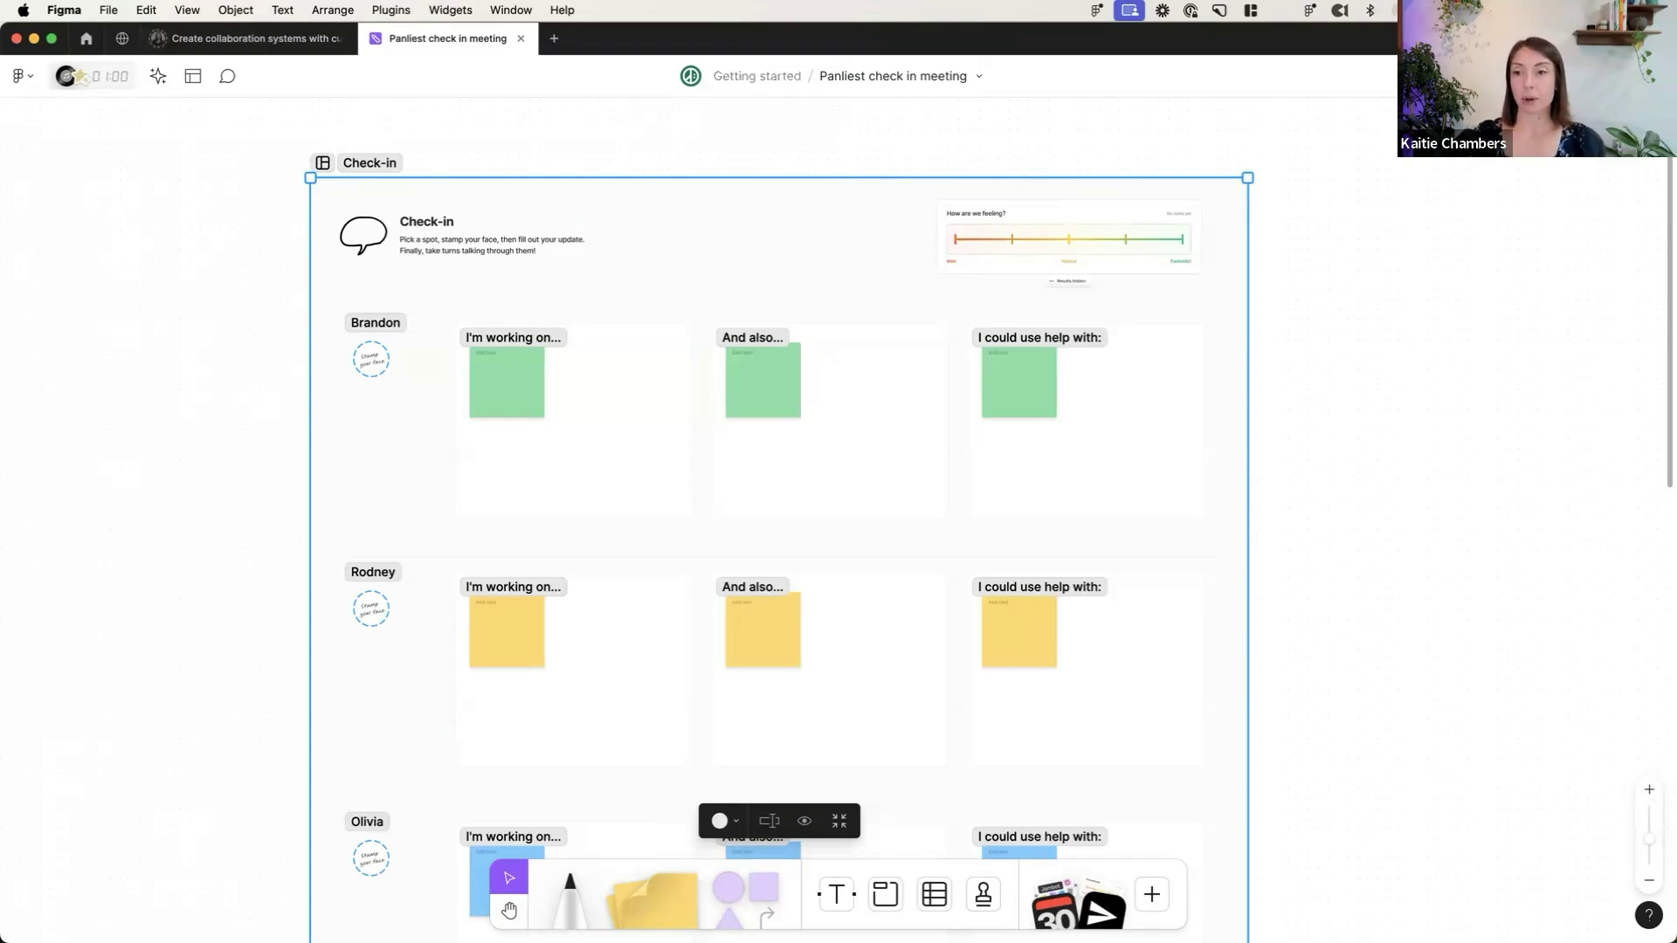
# - Publish the board as a template to the TwigJam team, keeping its file name and leaving the description empty
pyautogui.click(1625, 76)
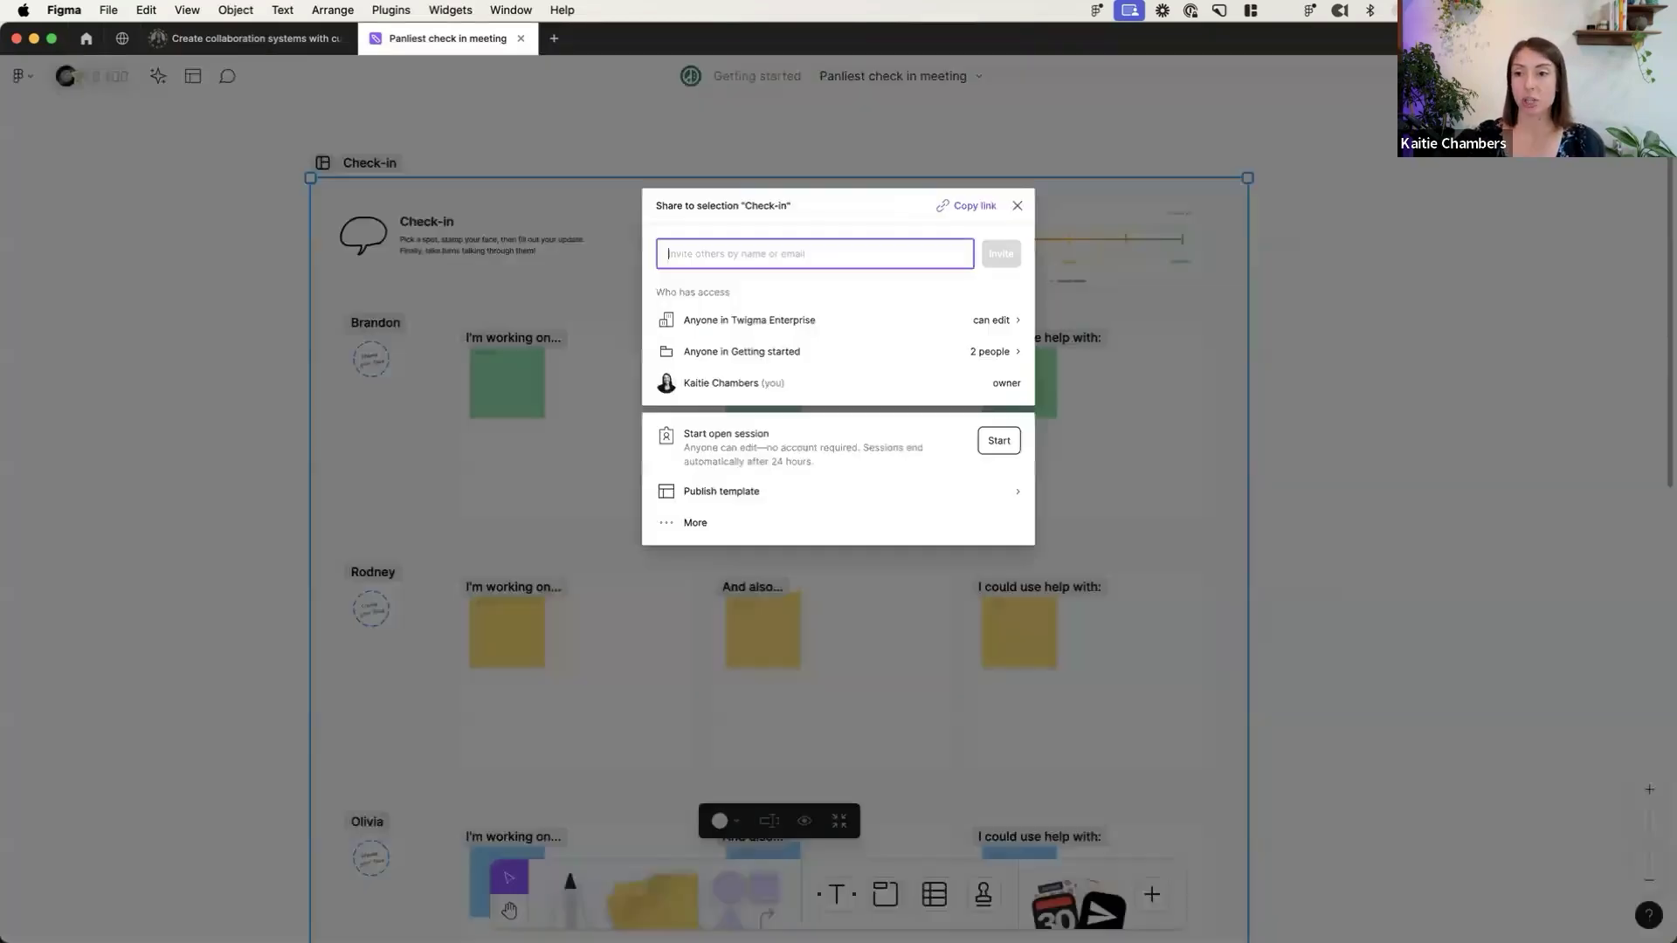
pyautogui.click(737, 494)
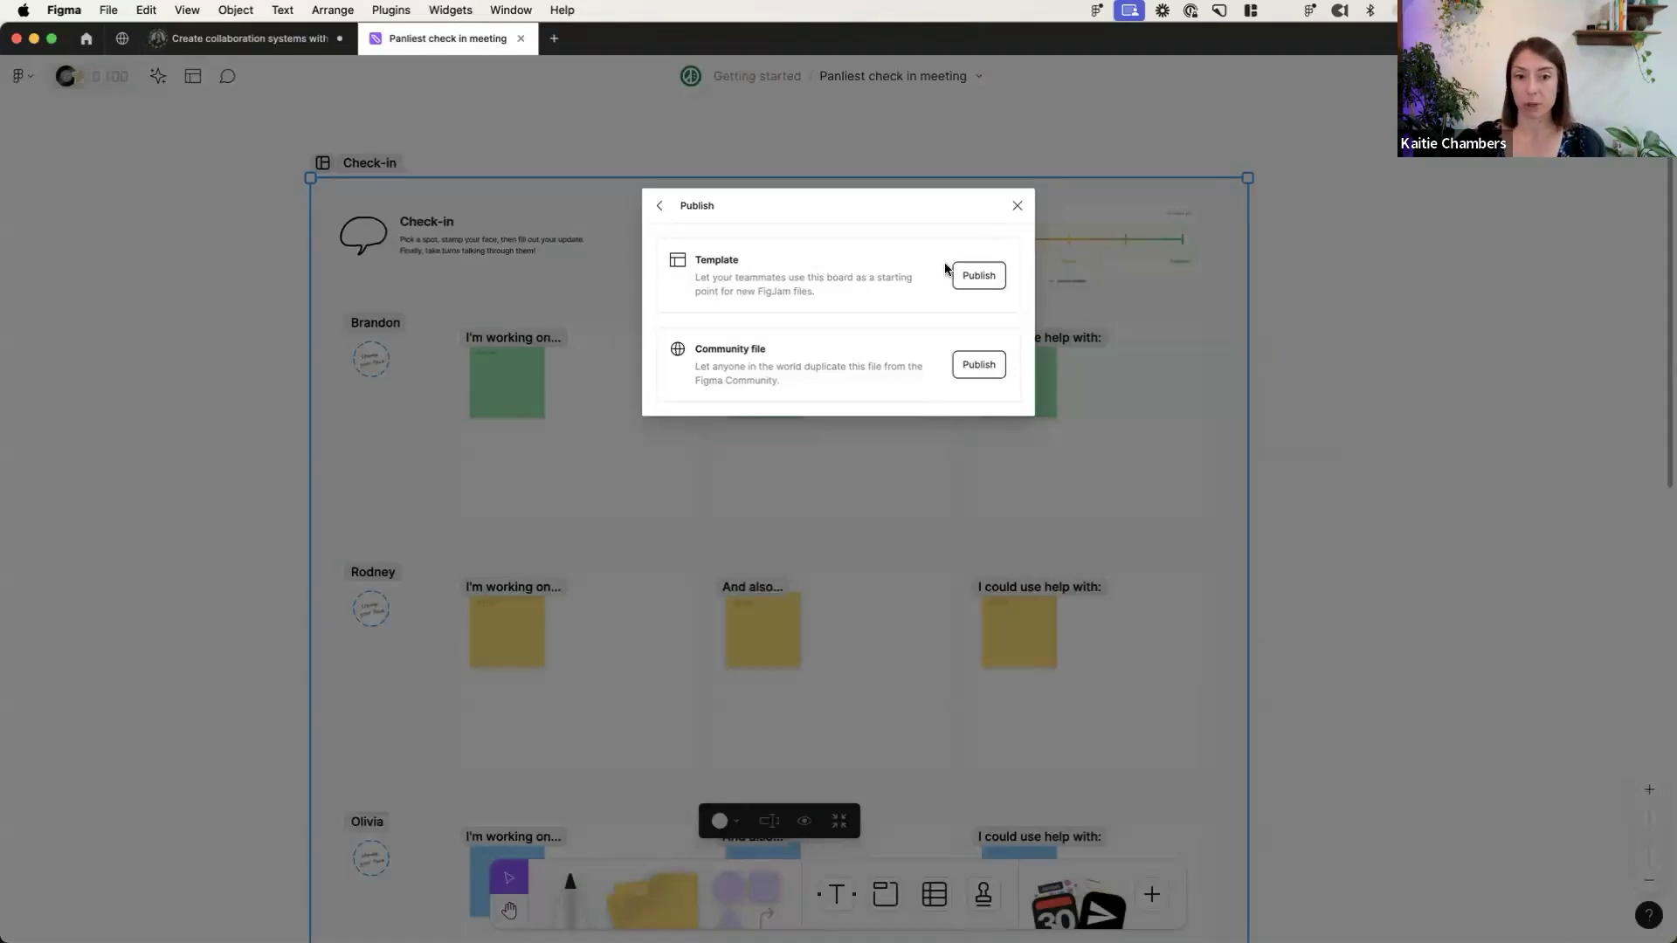
pyautogui.click(977, 276)
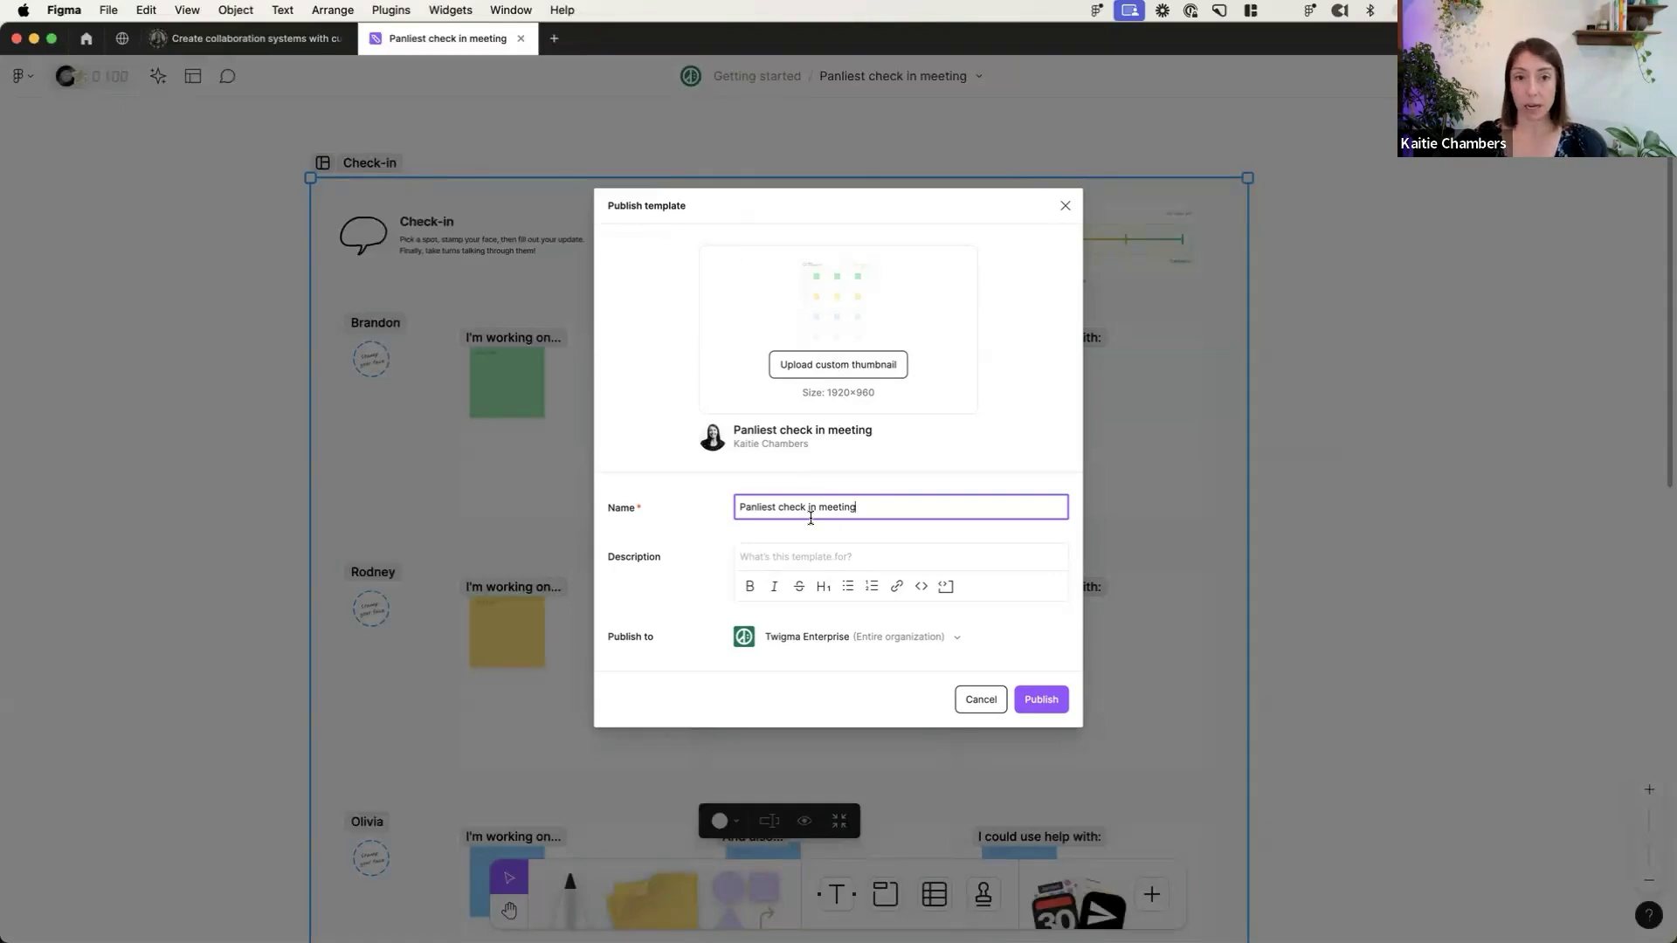
pyautogui.click(785, 550)
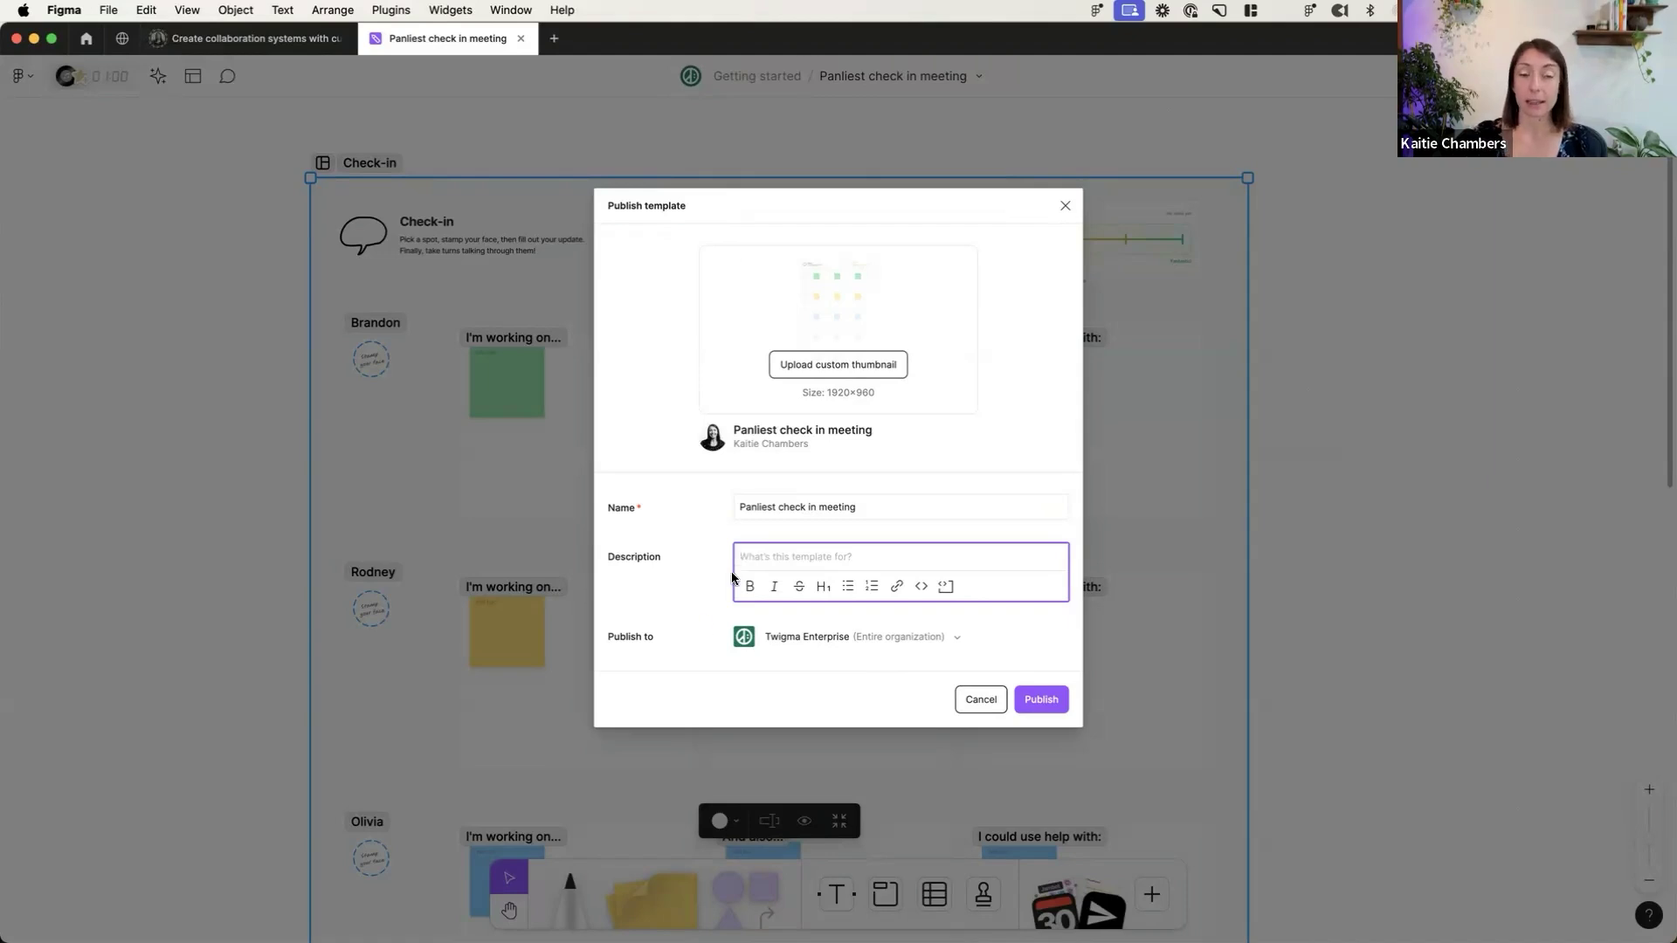
pyautogui.click(748, 637)
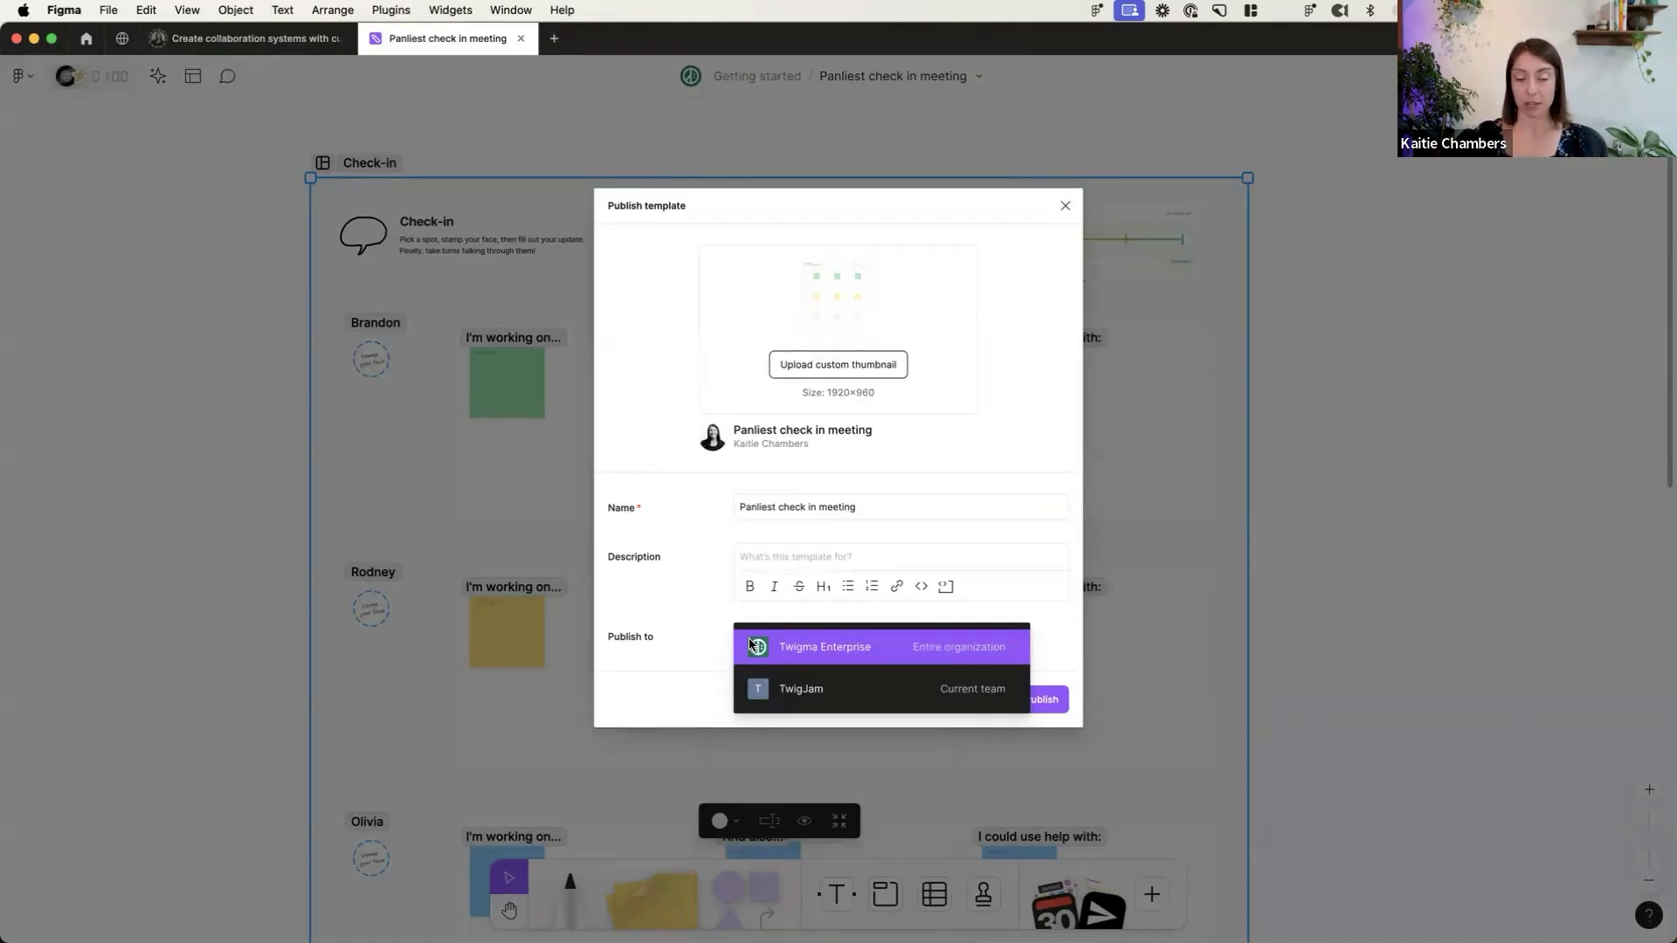
pyautogui.click(772, 690)
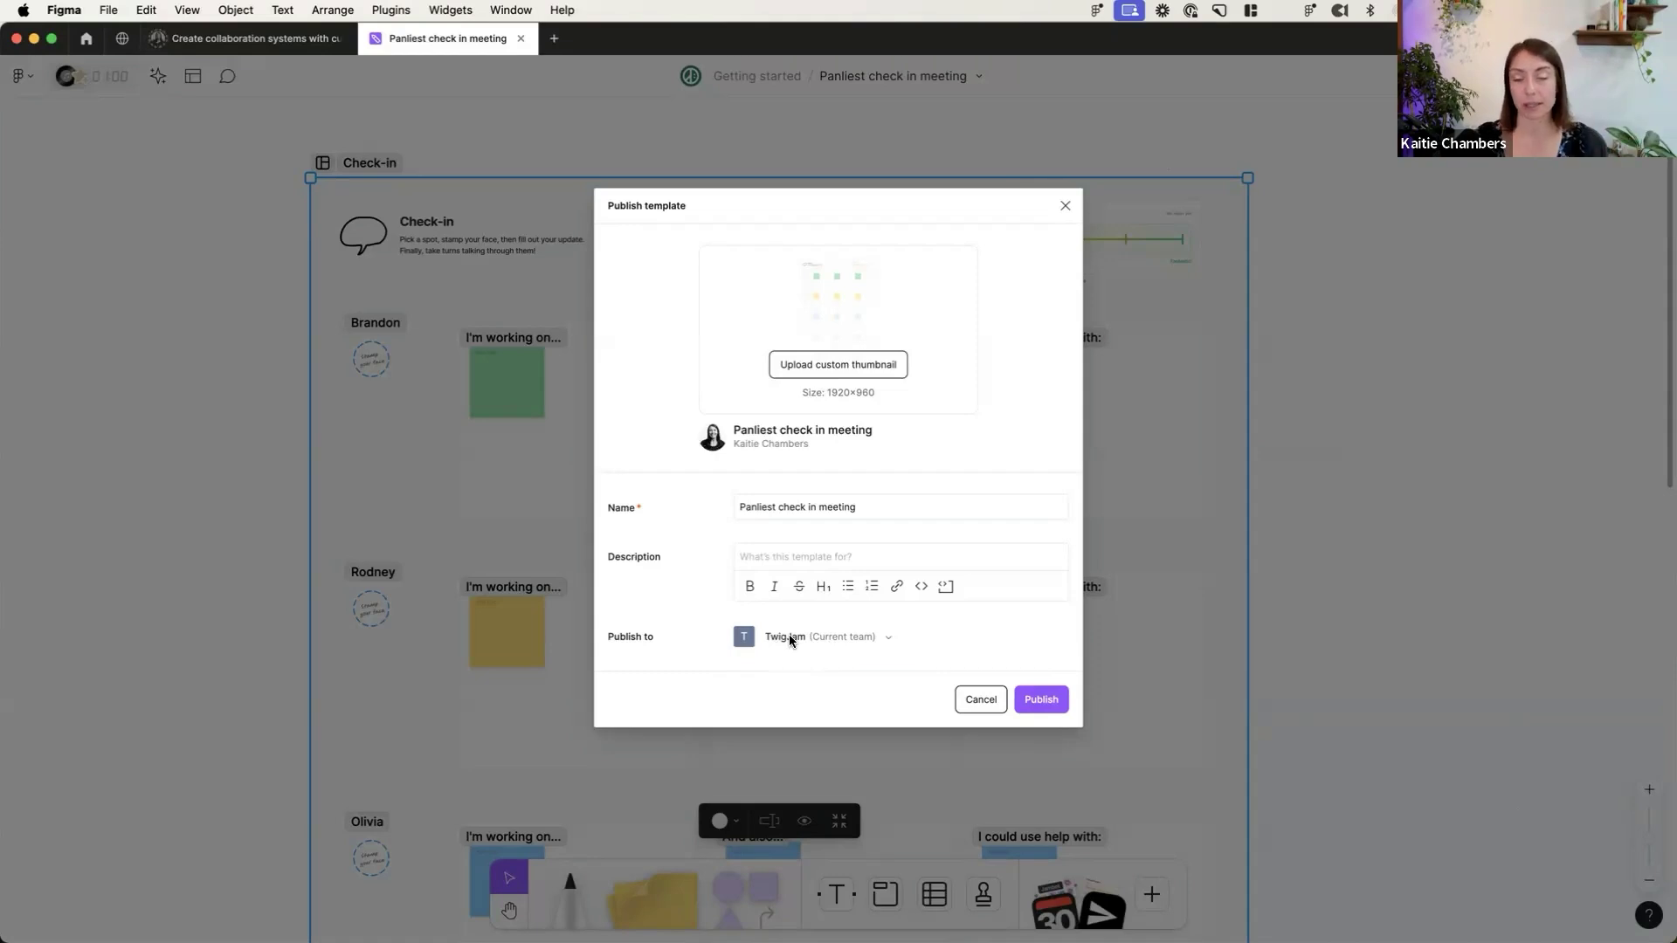
pyautogui.click(1039, 699)
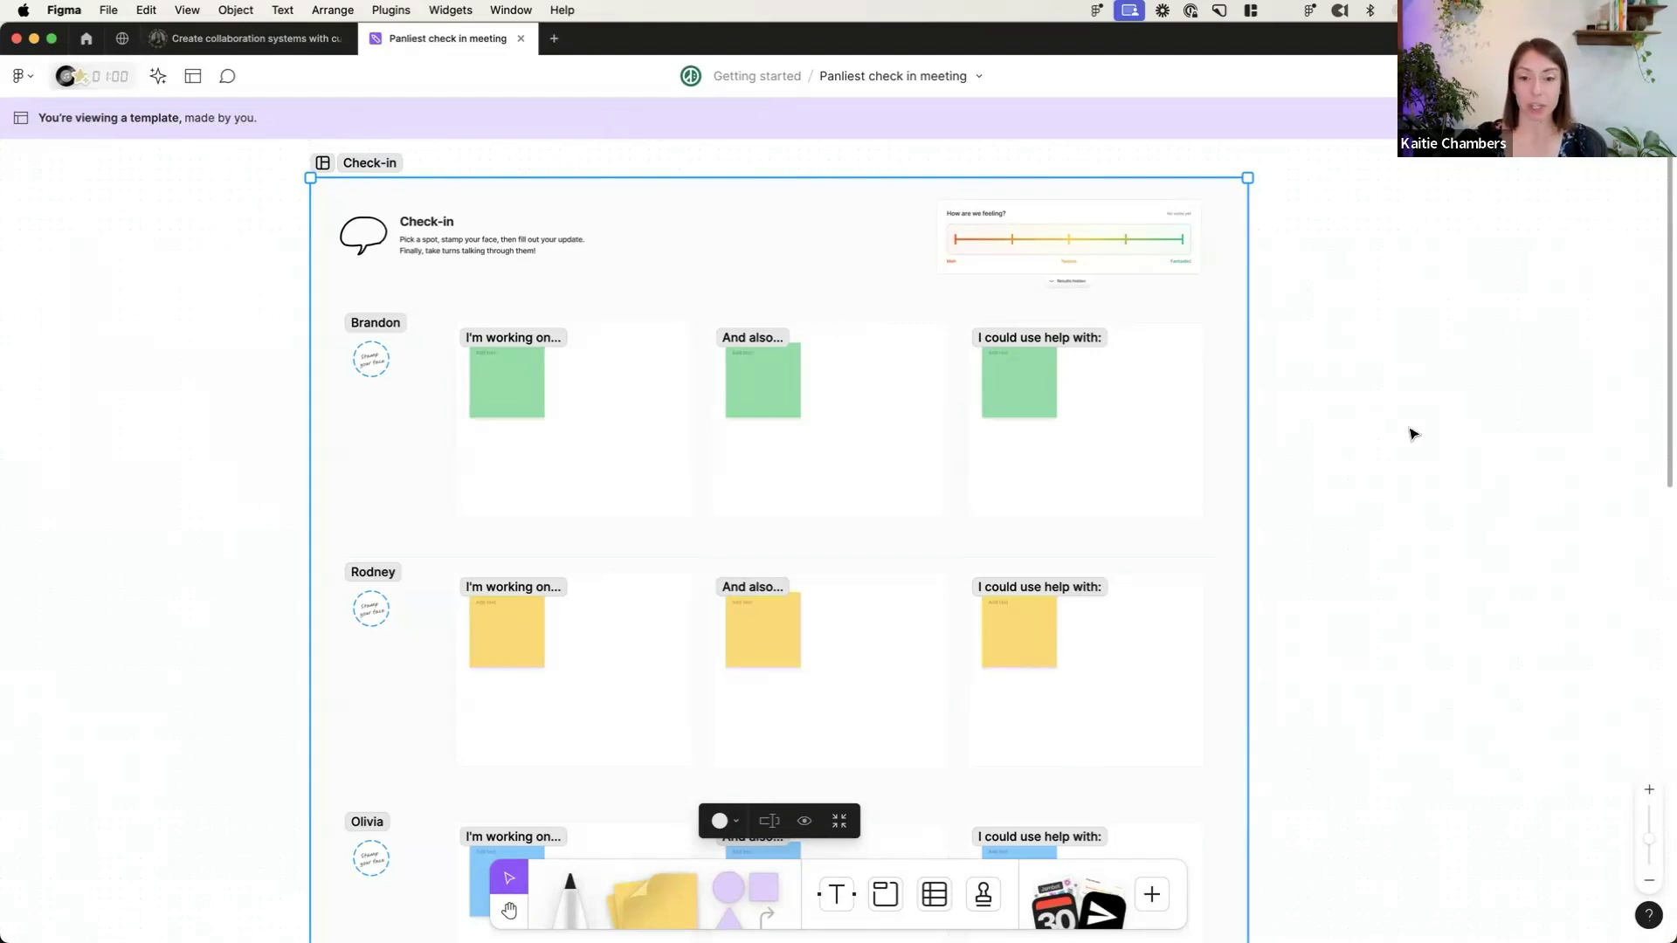
# - Recolor the three sticky notes in the third team member's row to pink
pyautogui.scroll(-5, 1408, 430)
pyautogui.moveTo(1372, 611); pyautogui.dragTo(467, 596)
pyautogui.click(574, 522)
pyautogui.click(650, 482)
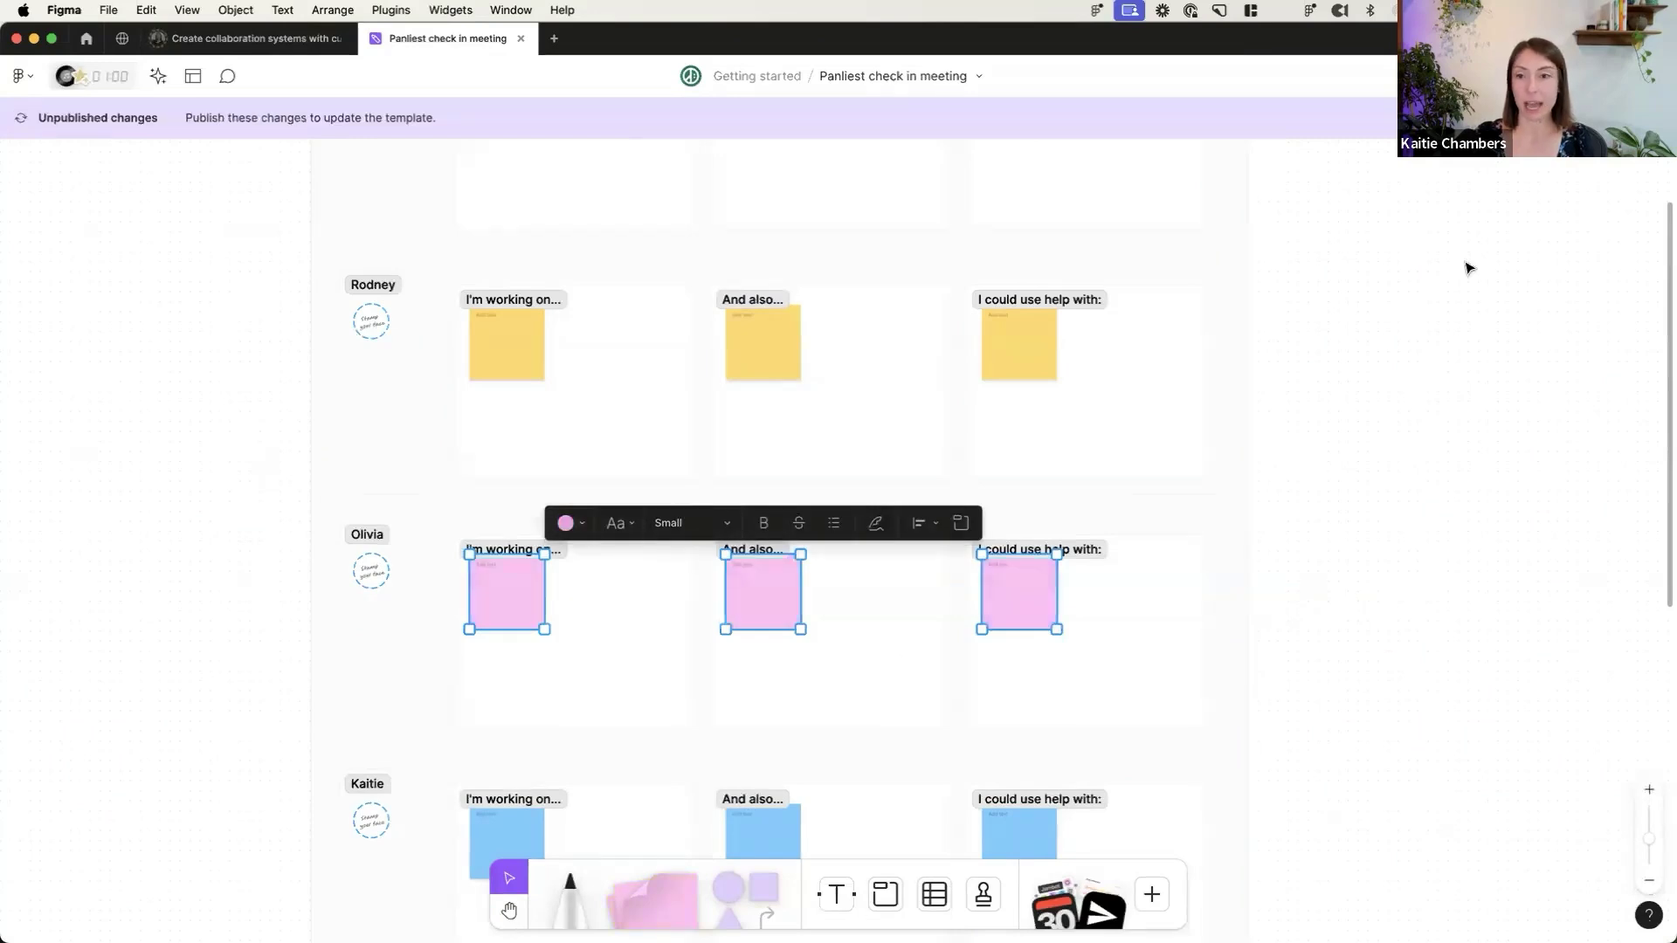
# - Publish the unpublished changes as an update to the "Panliest check in meeting" template for the TwigJam team
pyautogui.click(1239, 200)
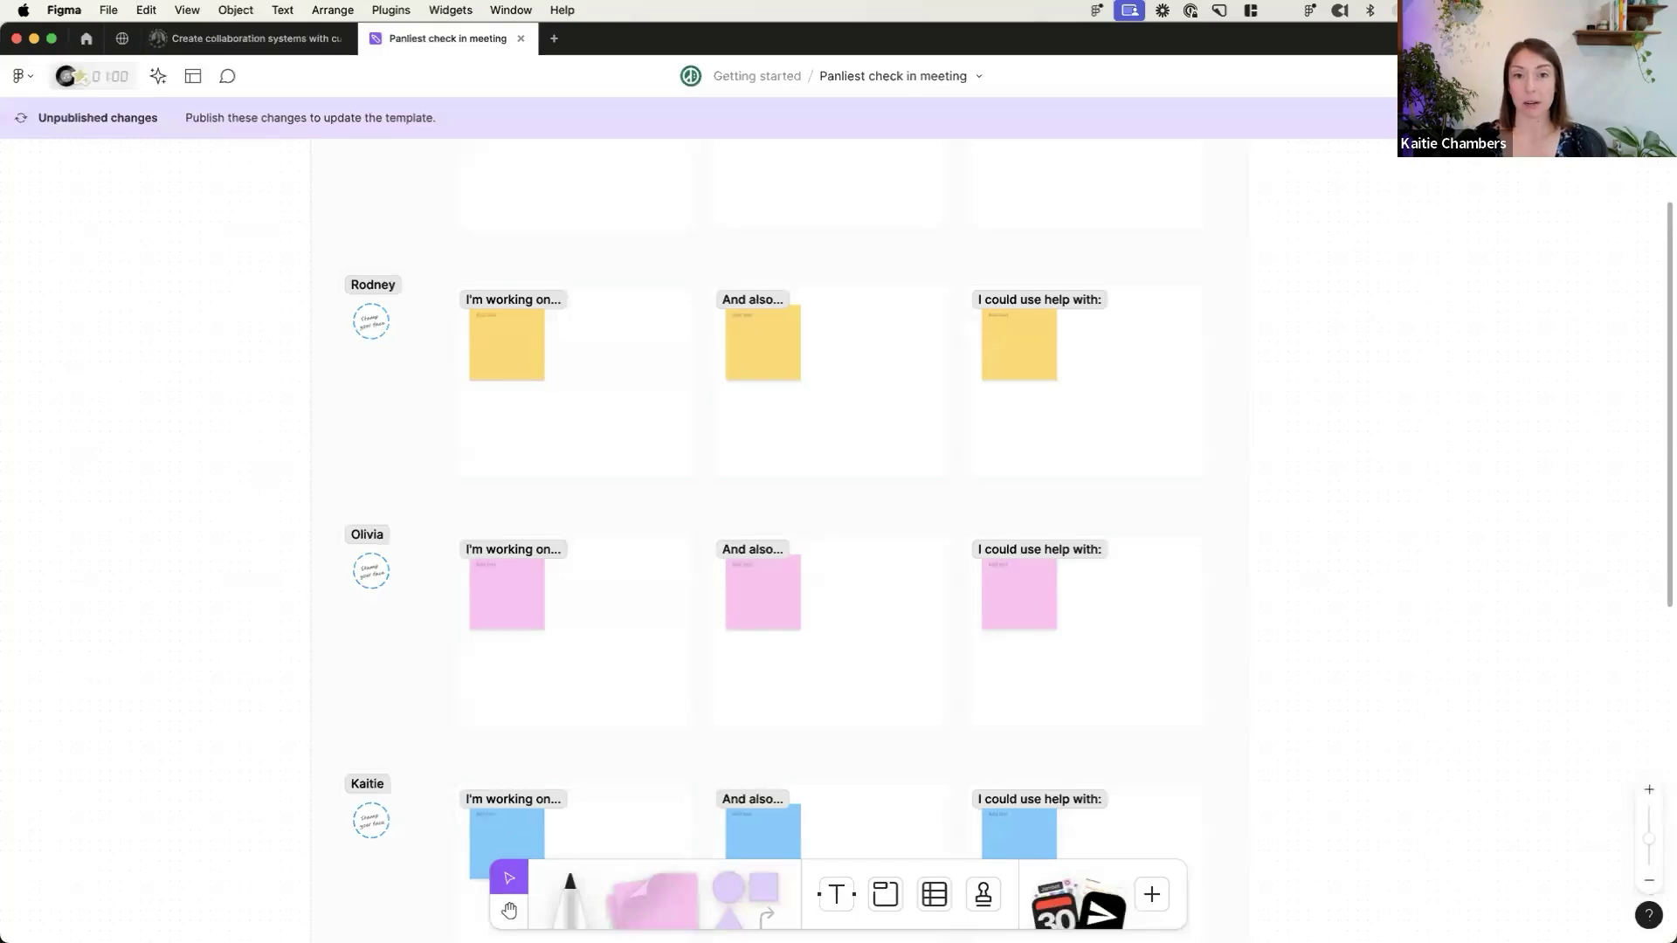
pyautogui.click(1616, 118)
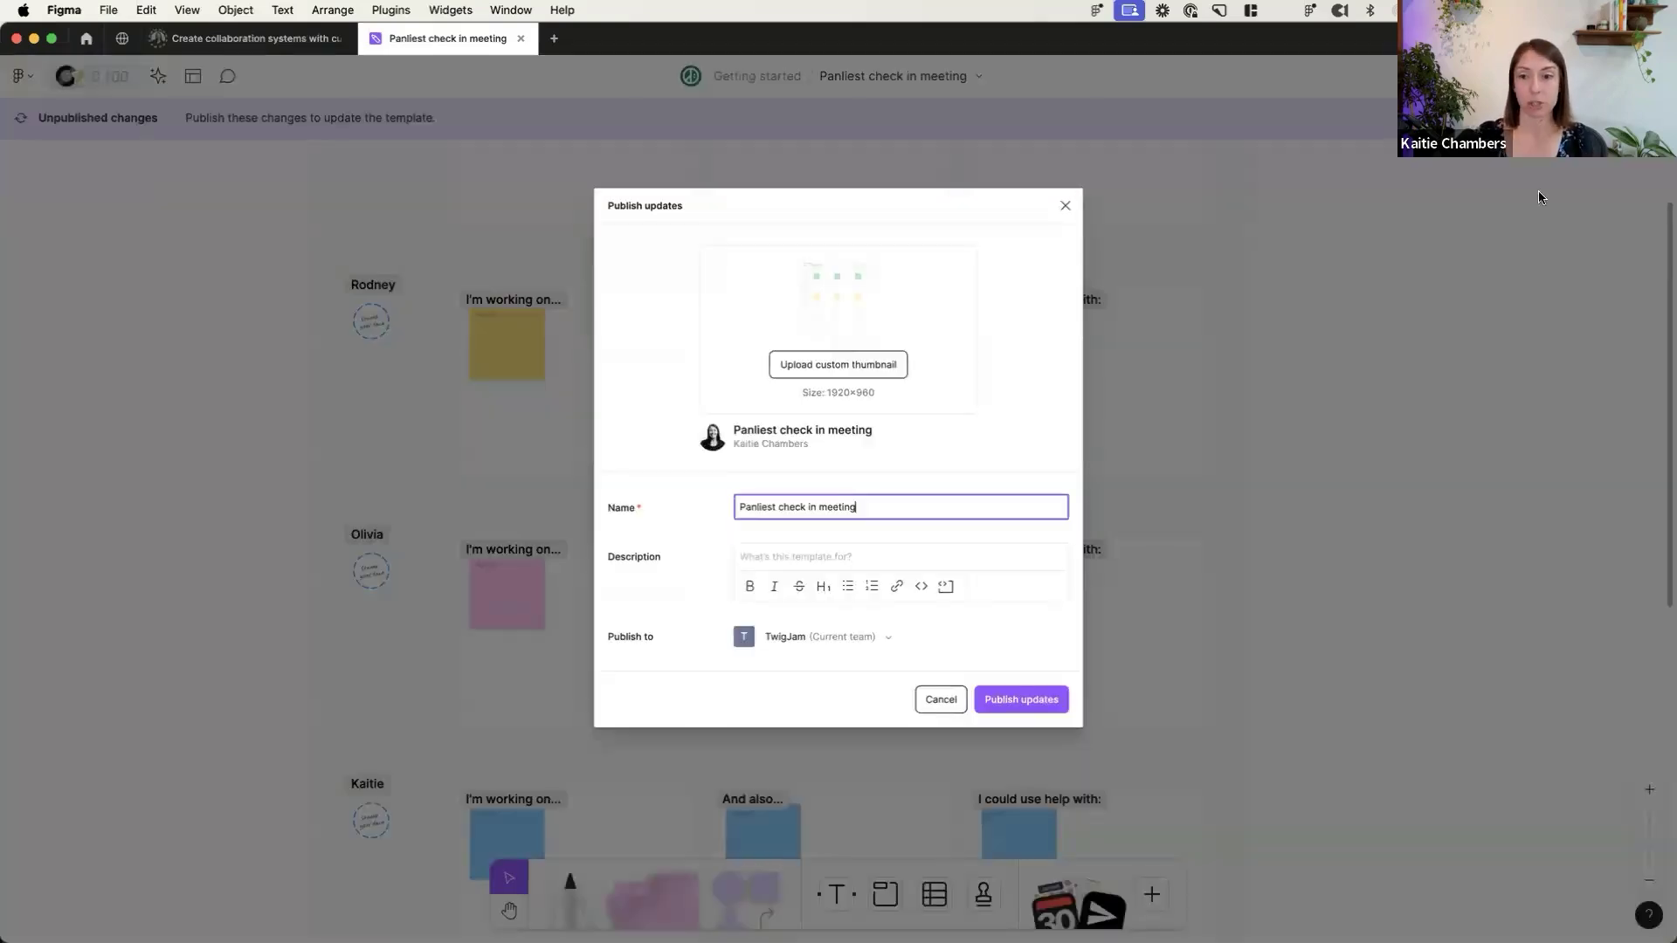
pyautogui.click(1037, 706)
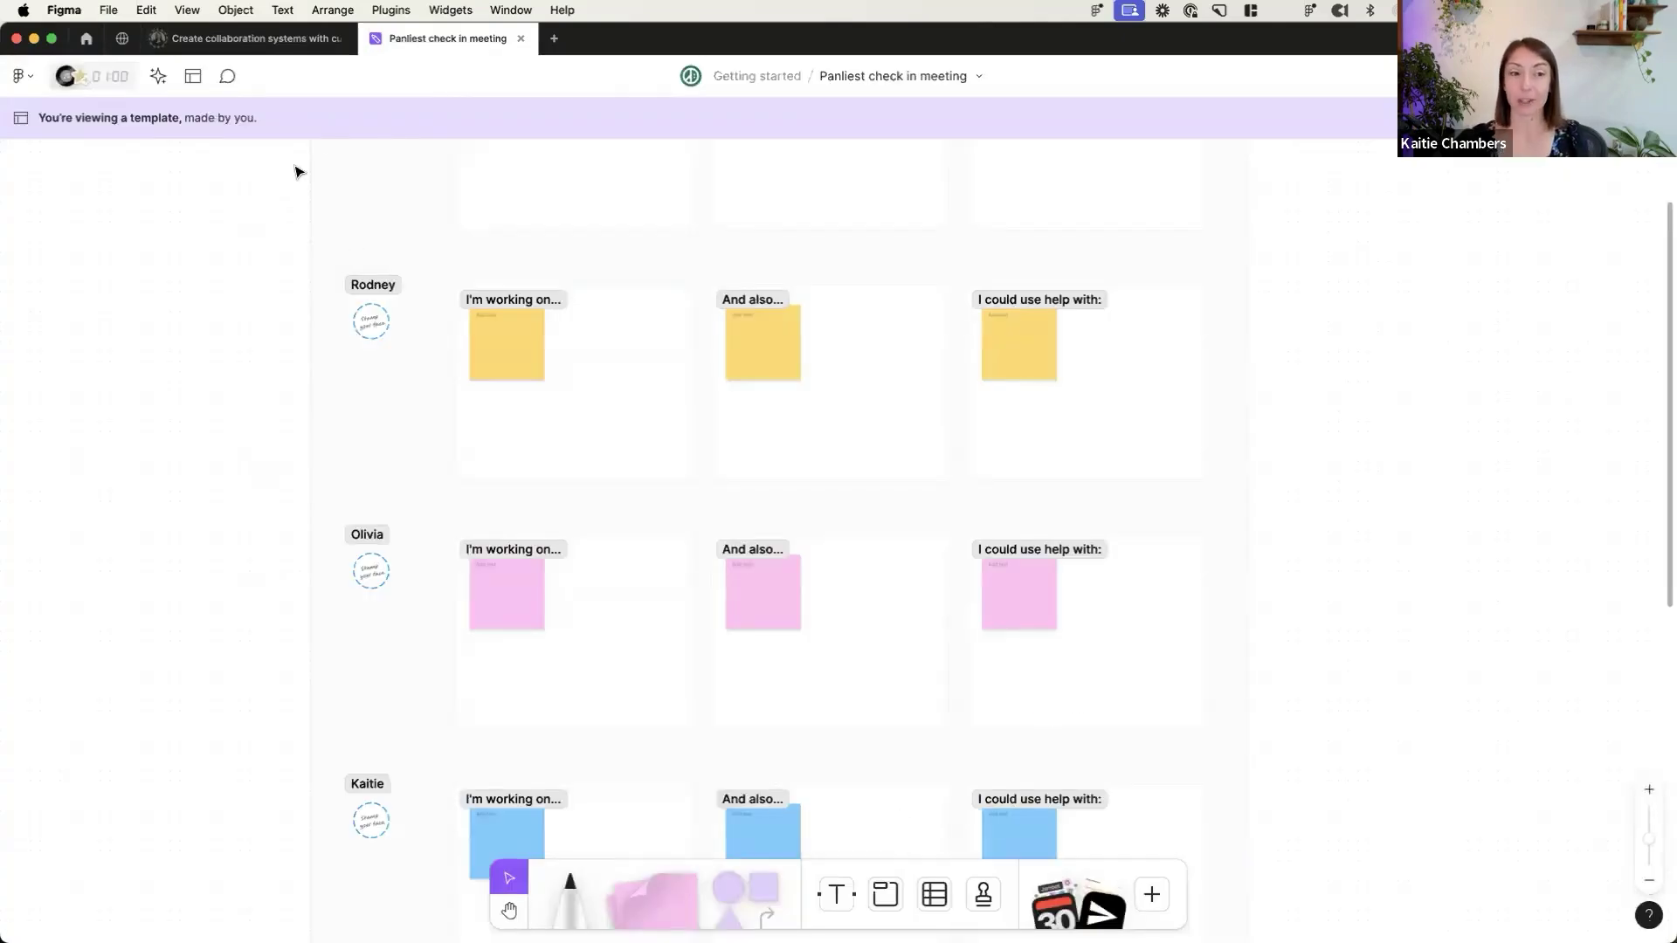
# - Switch to the "Create collaboration systems with custom templates" board and browse the templates published by Twigma Enterprise
pyautogui.moveTo(295, 56)
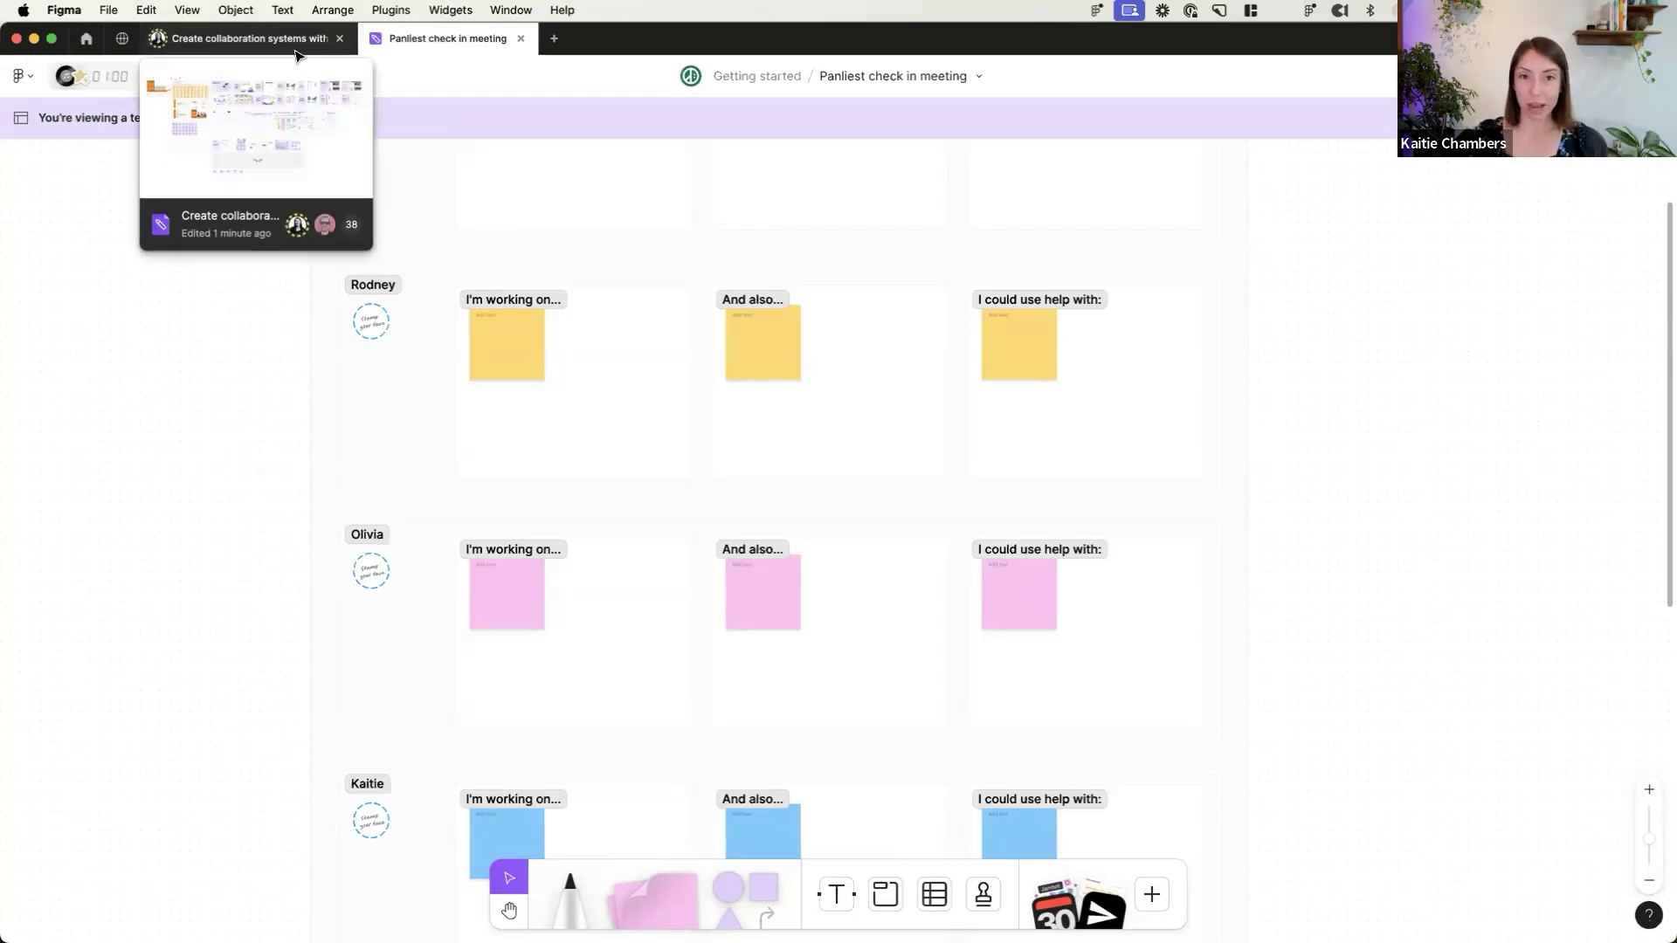
pyautogui.click(294, 51)
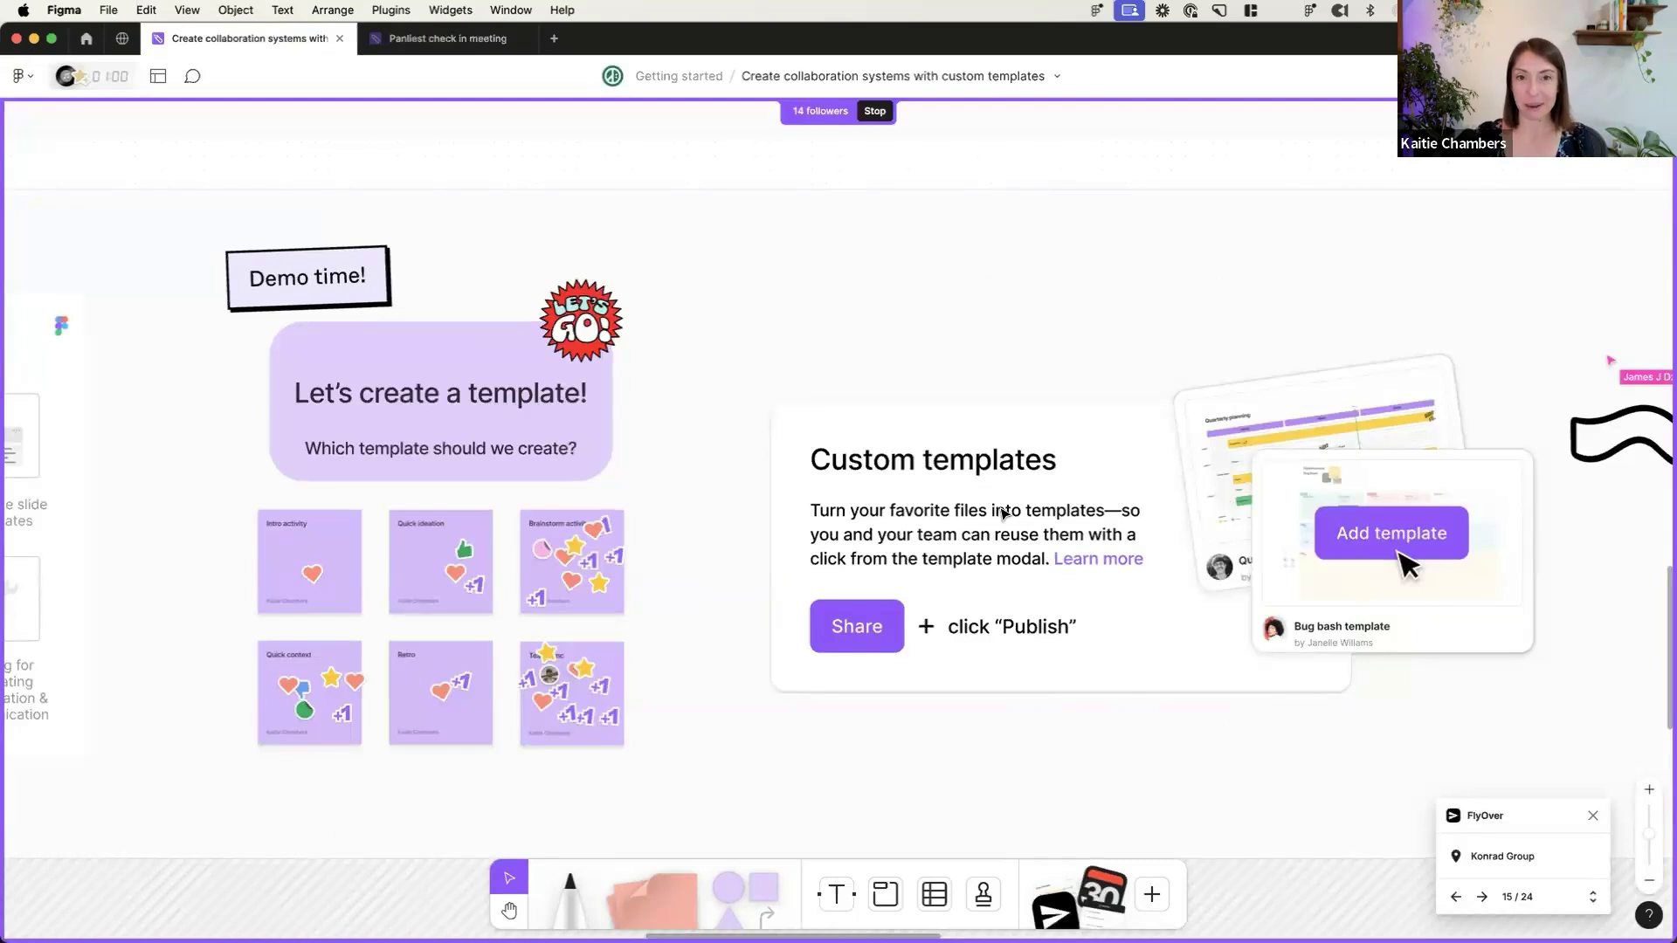
pyautogui.click(158, 77)
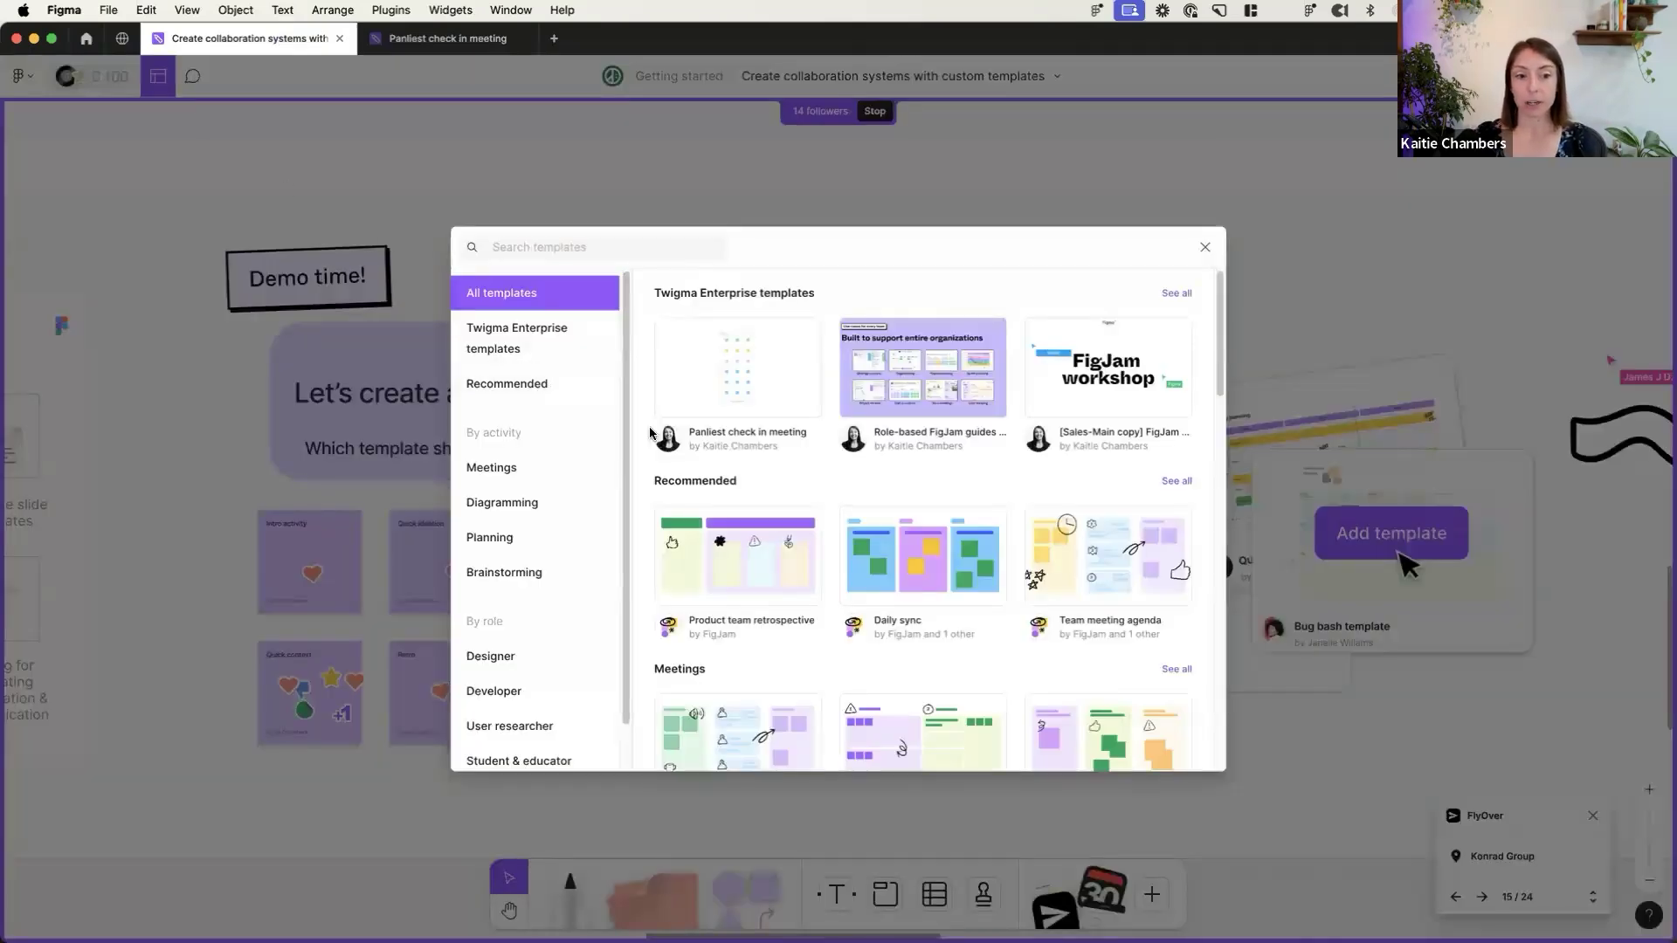
pyautogui.moveTo(747, 346)
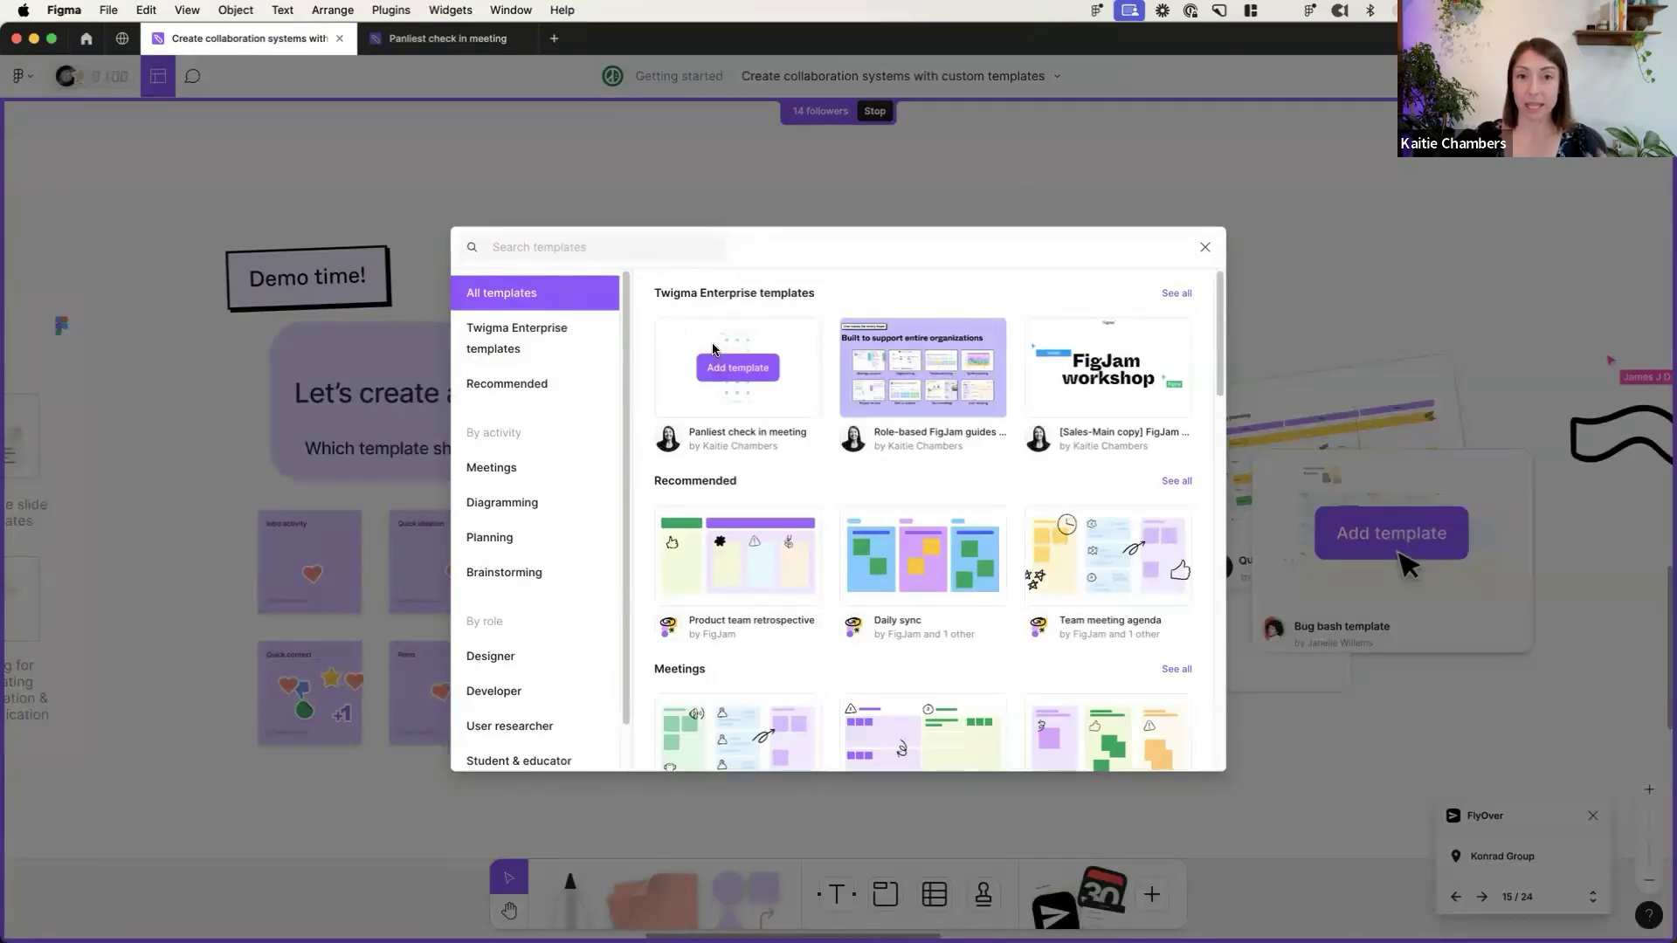
pyautogui.click(498, 338)
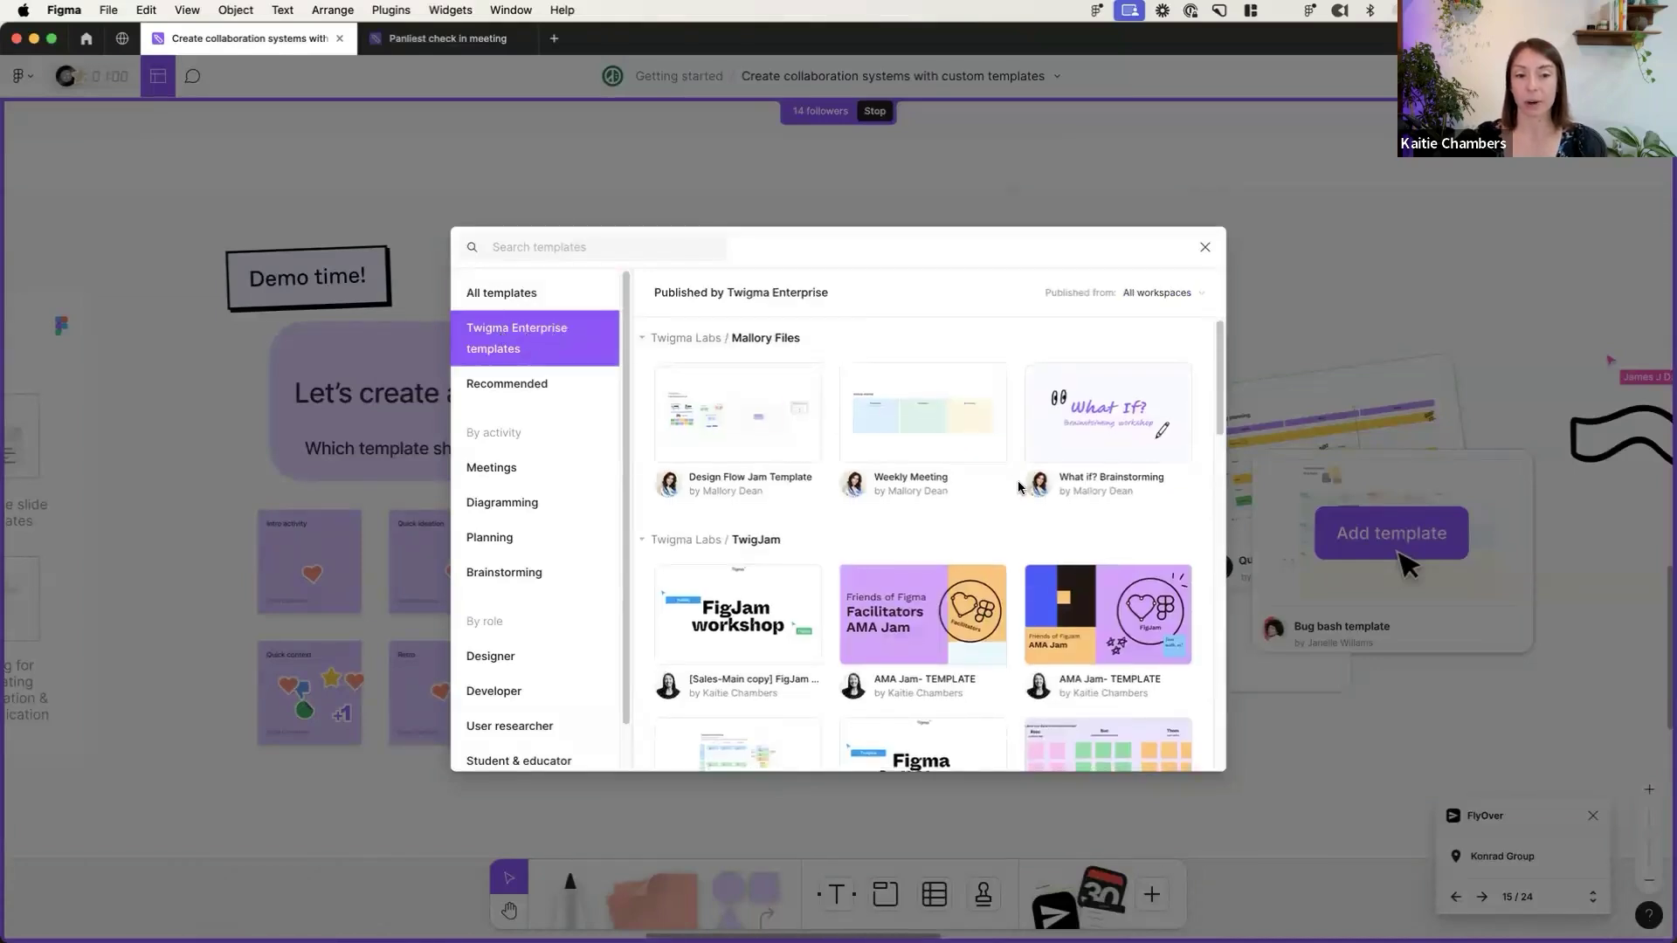
pyautogui.scroll(-5, 1018, 485)
pyautogui.scroll(-2, 1018, 486)
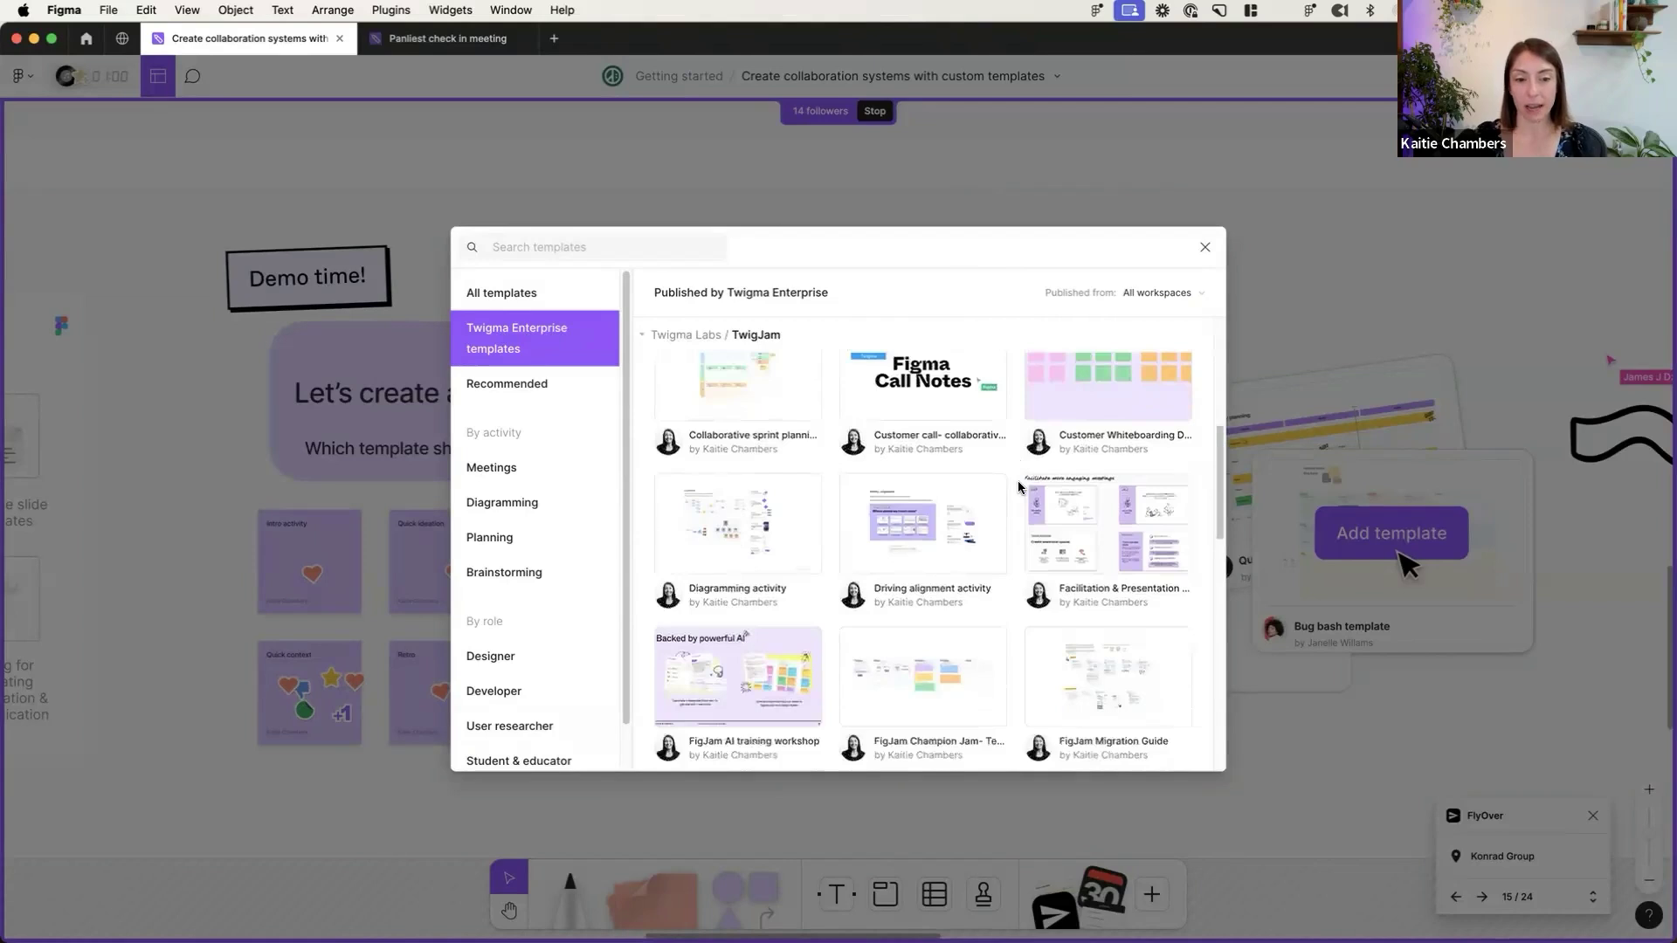
pyautogui.scroll(6, 1019, 486)
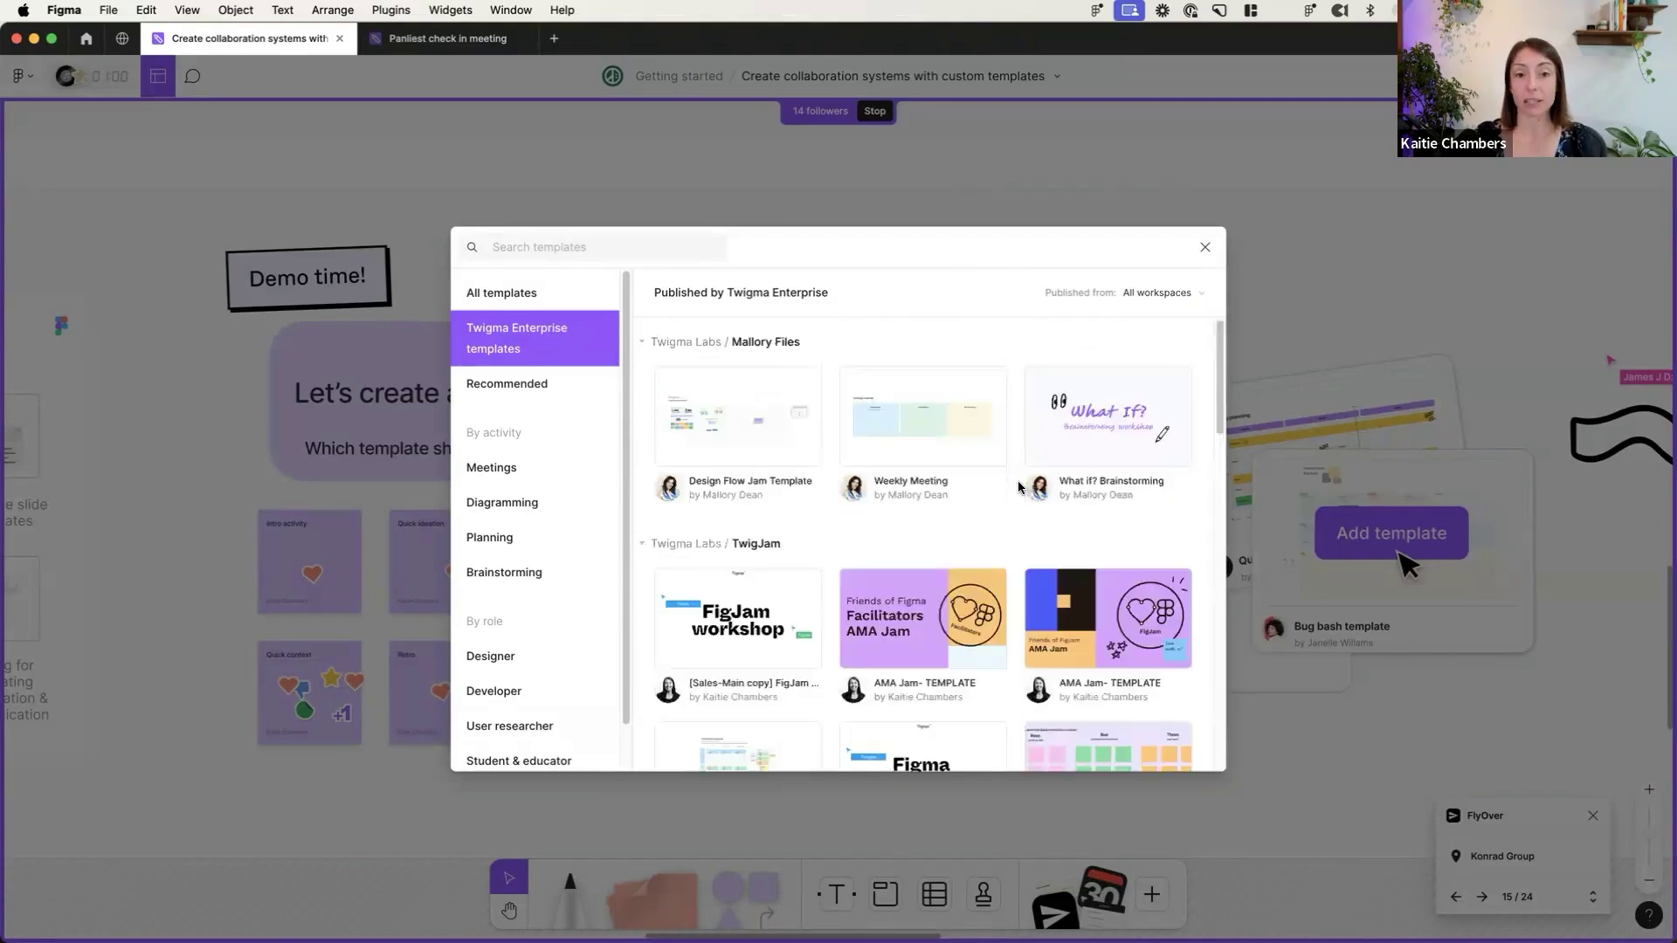
# - Add the "Panliest check in meeting" template to the board and move it lower into the empty canvas area
pyautogui.click(511, 293)
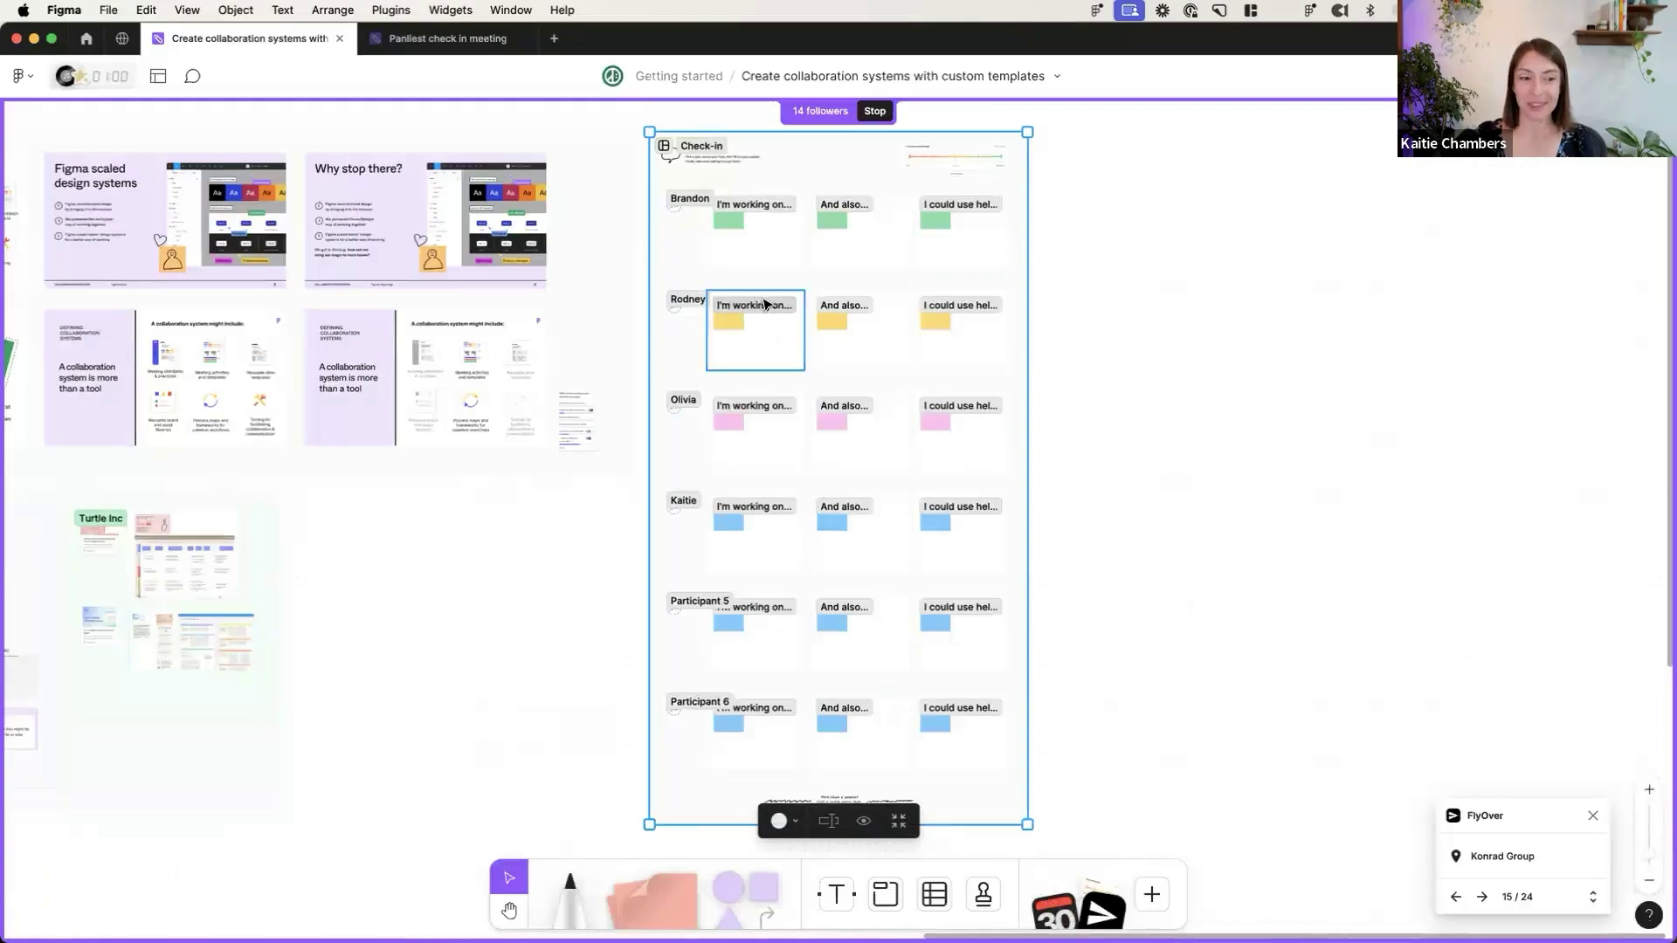
pyautogui.moveTo(819, 159); pyautogui.dragTo(569, 588)
pyautogui.scroll(-5, 573, 580)
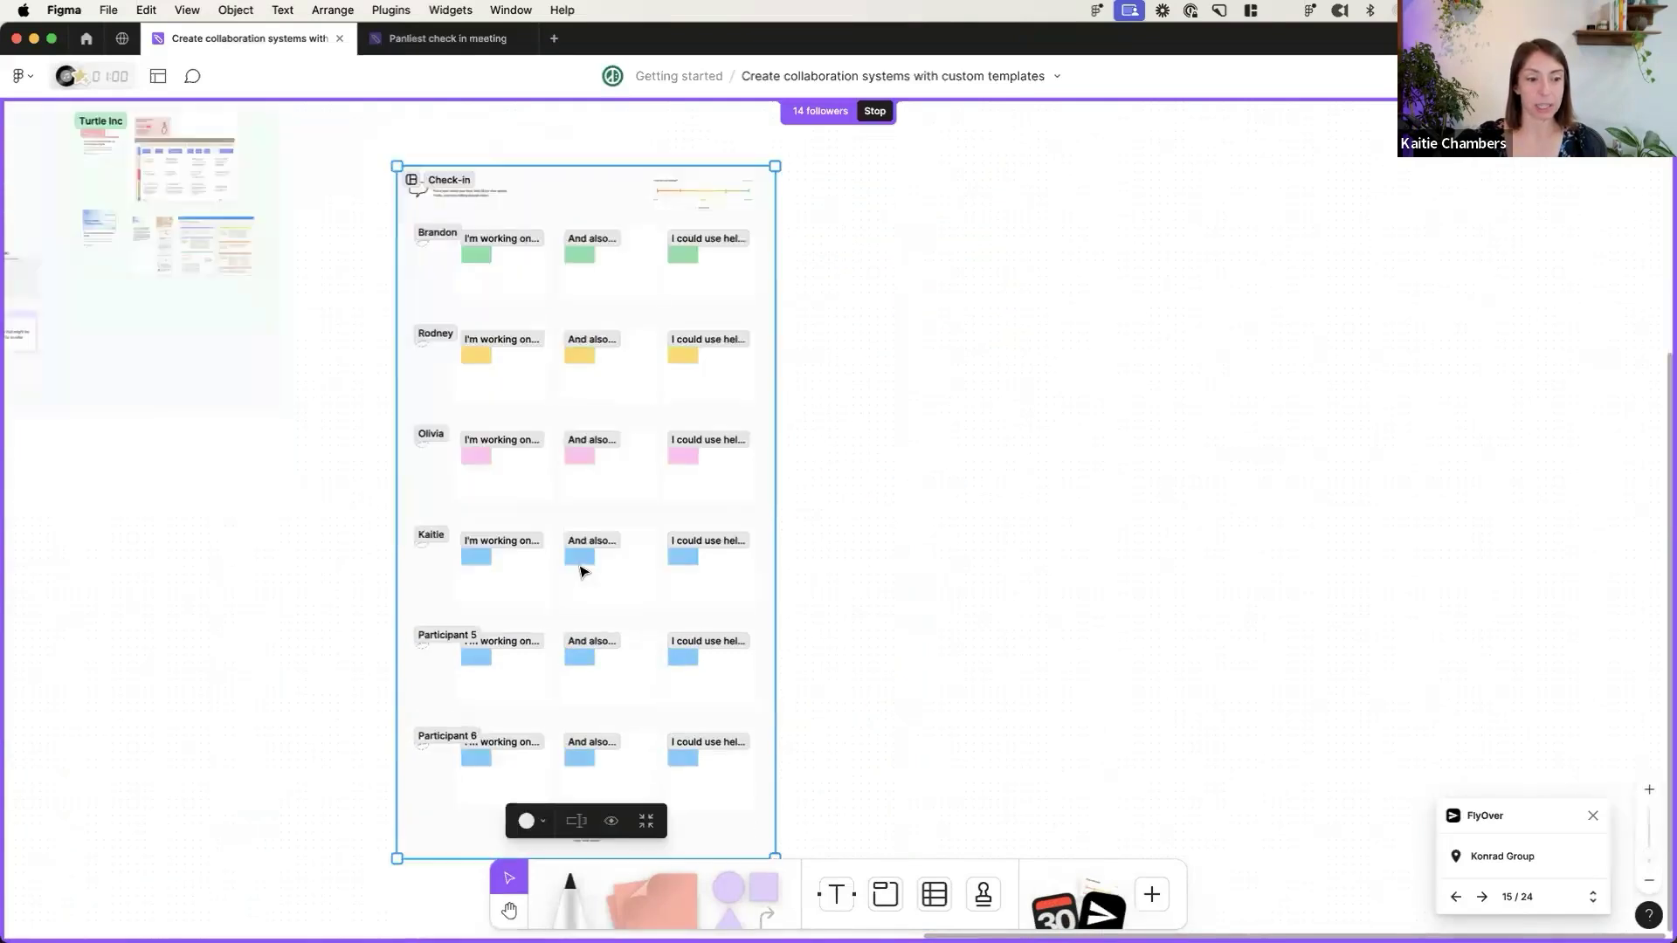
pyautogui.moveTo(542, 195); pyautogui.dragTo(476, 460)
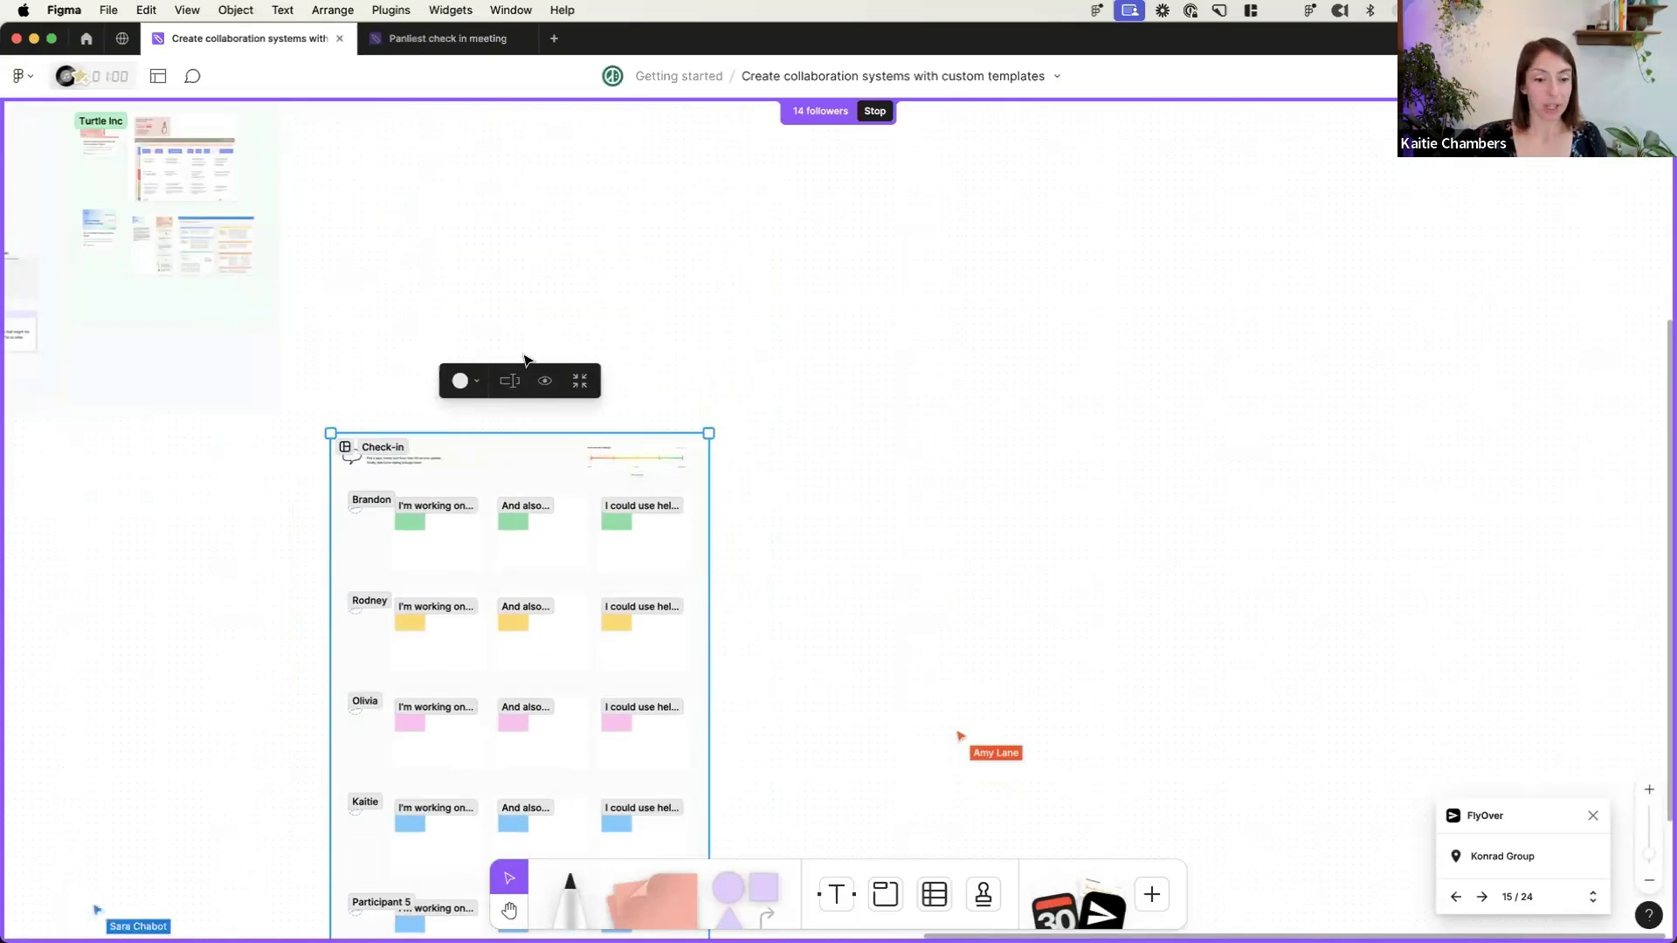
# - Review the "Your turn!" activity instructions and check the board's sharing options for publishing a template
pyautogui.hscroll(-15, 524, 359)
pyautogui.scroll(10, 810, 484)
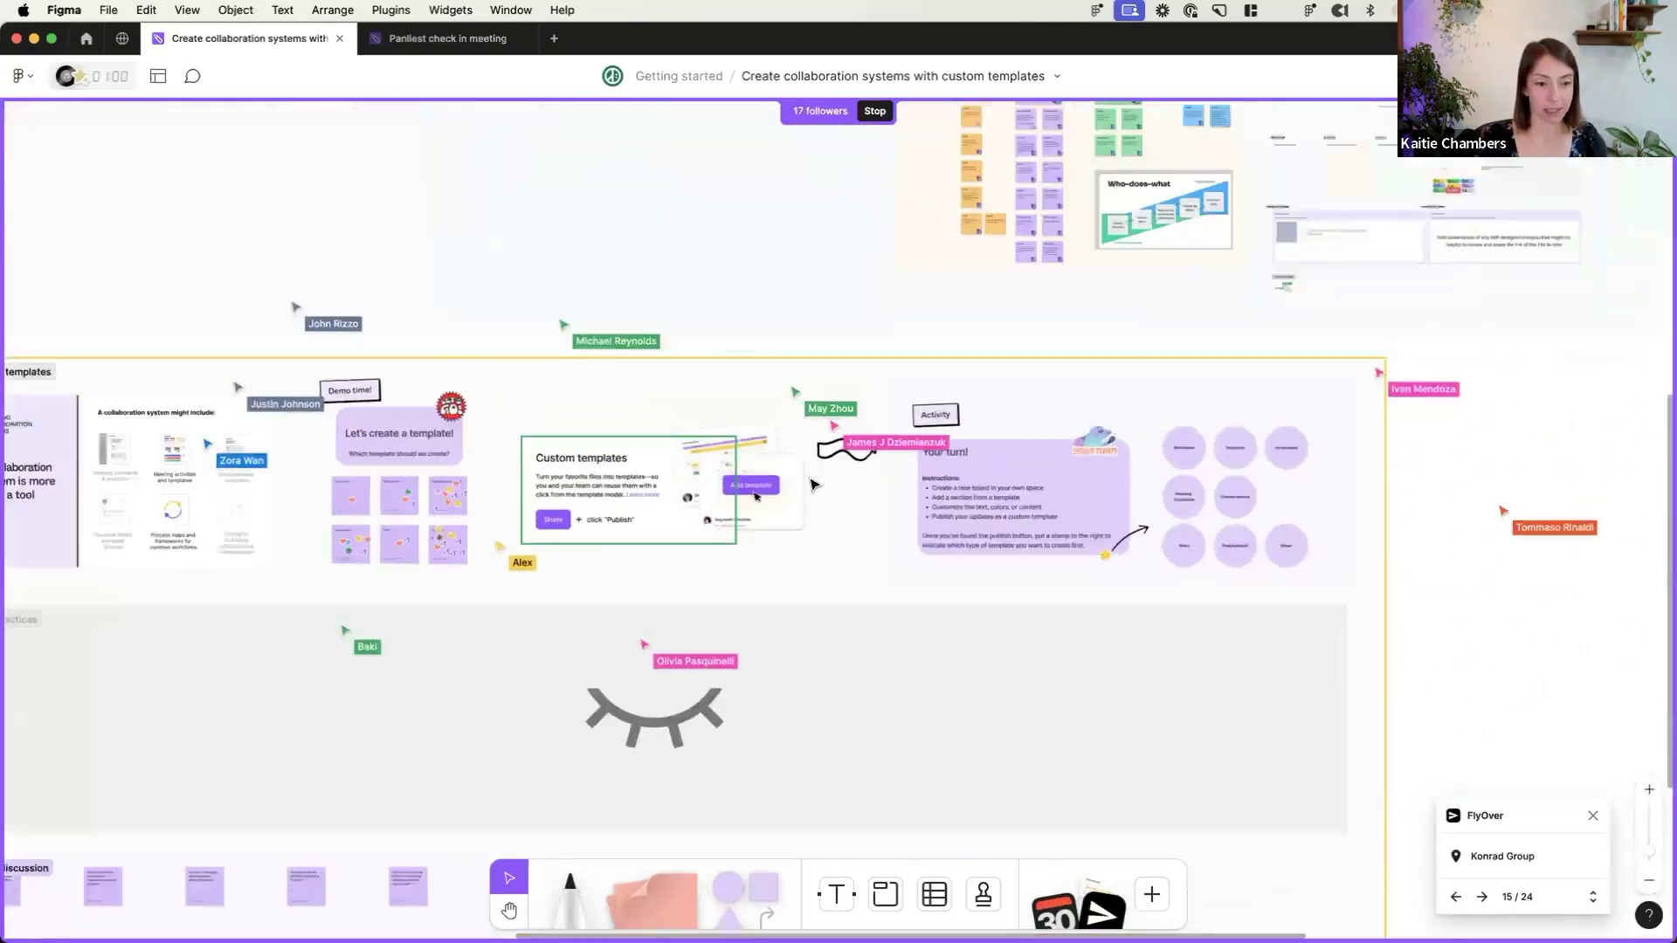
pyautogui.hscroll(10, 811, 484)
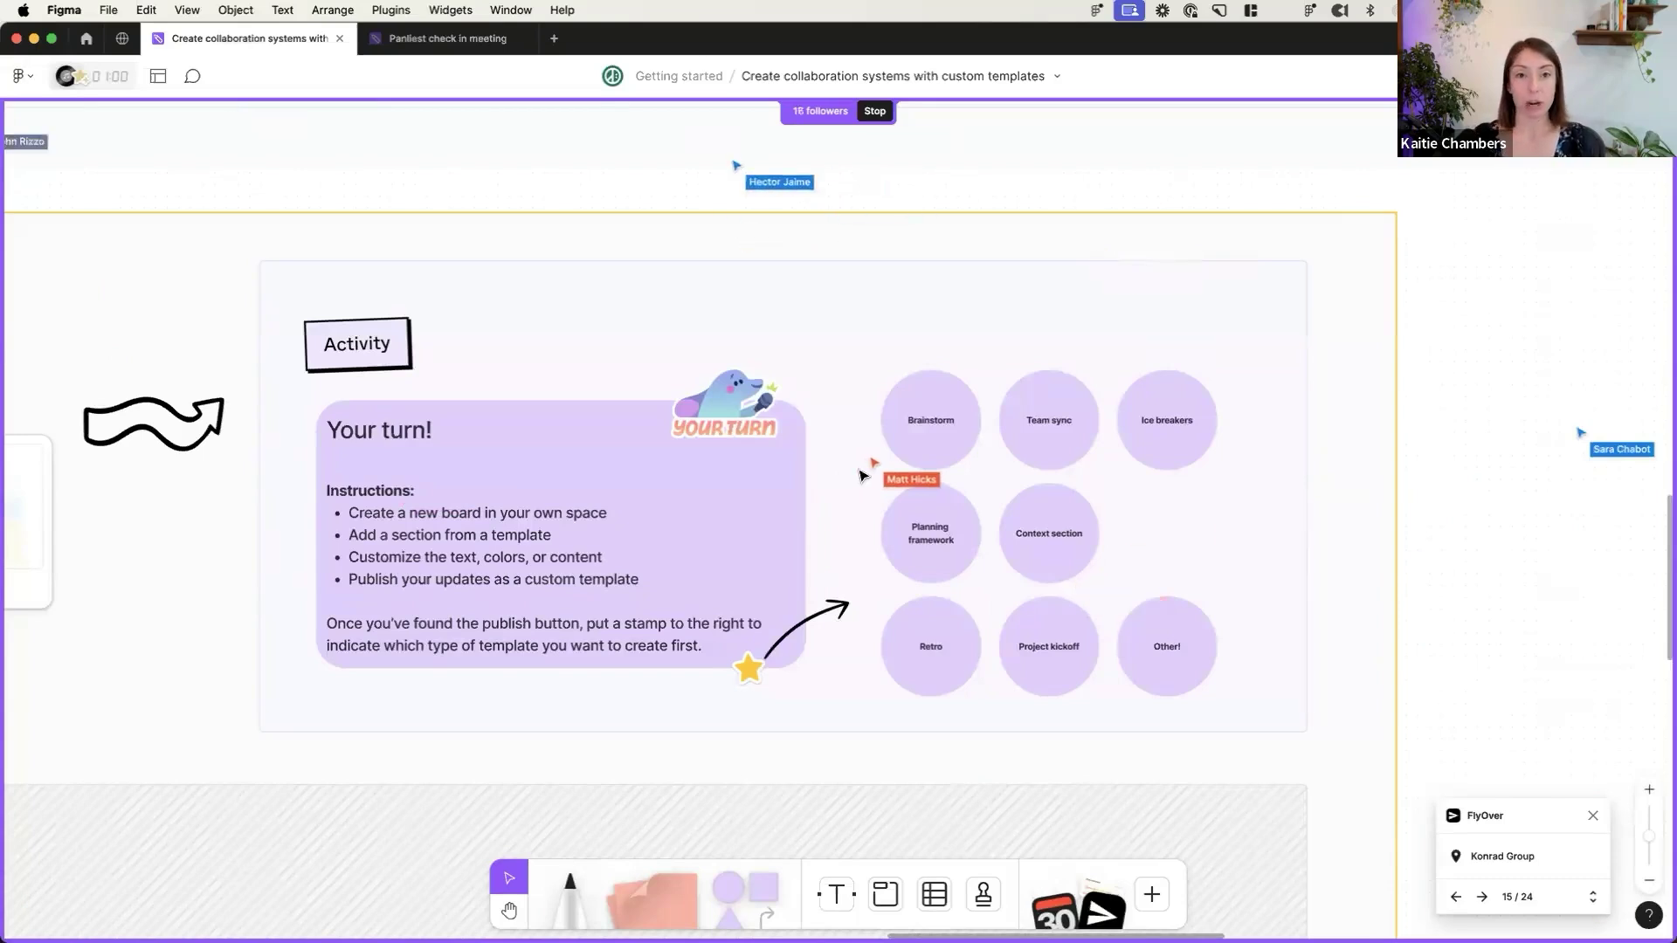
pyautogui.scroll(-1, 1191, 527)
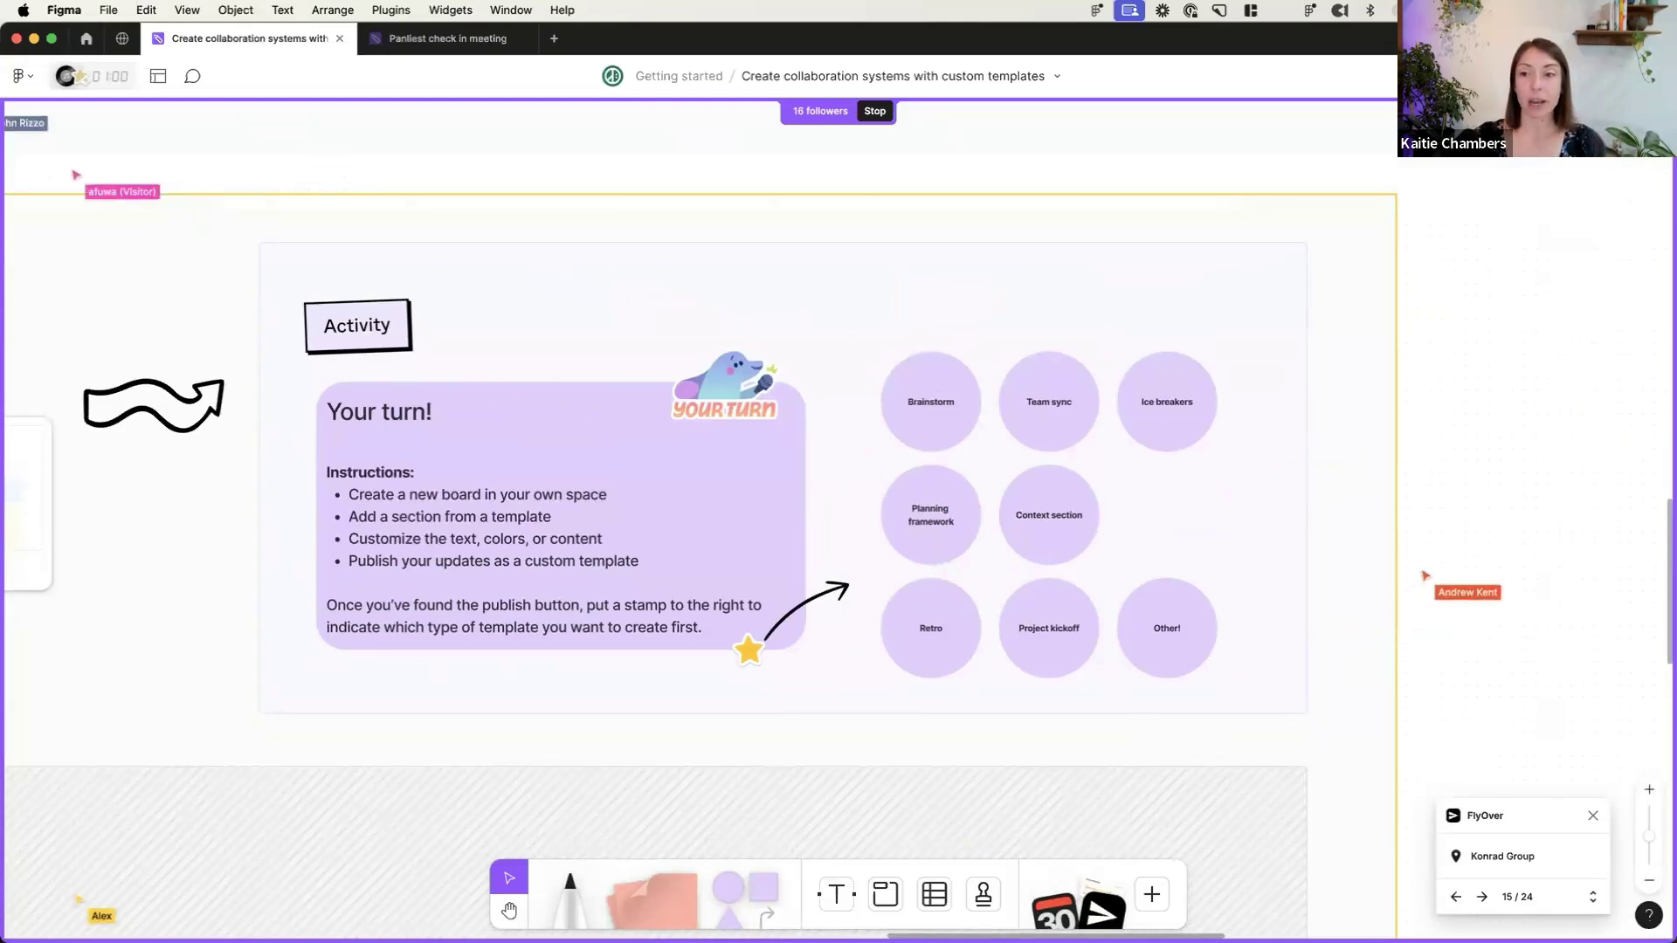
pyautogui.click(1631, 76)
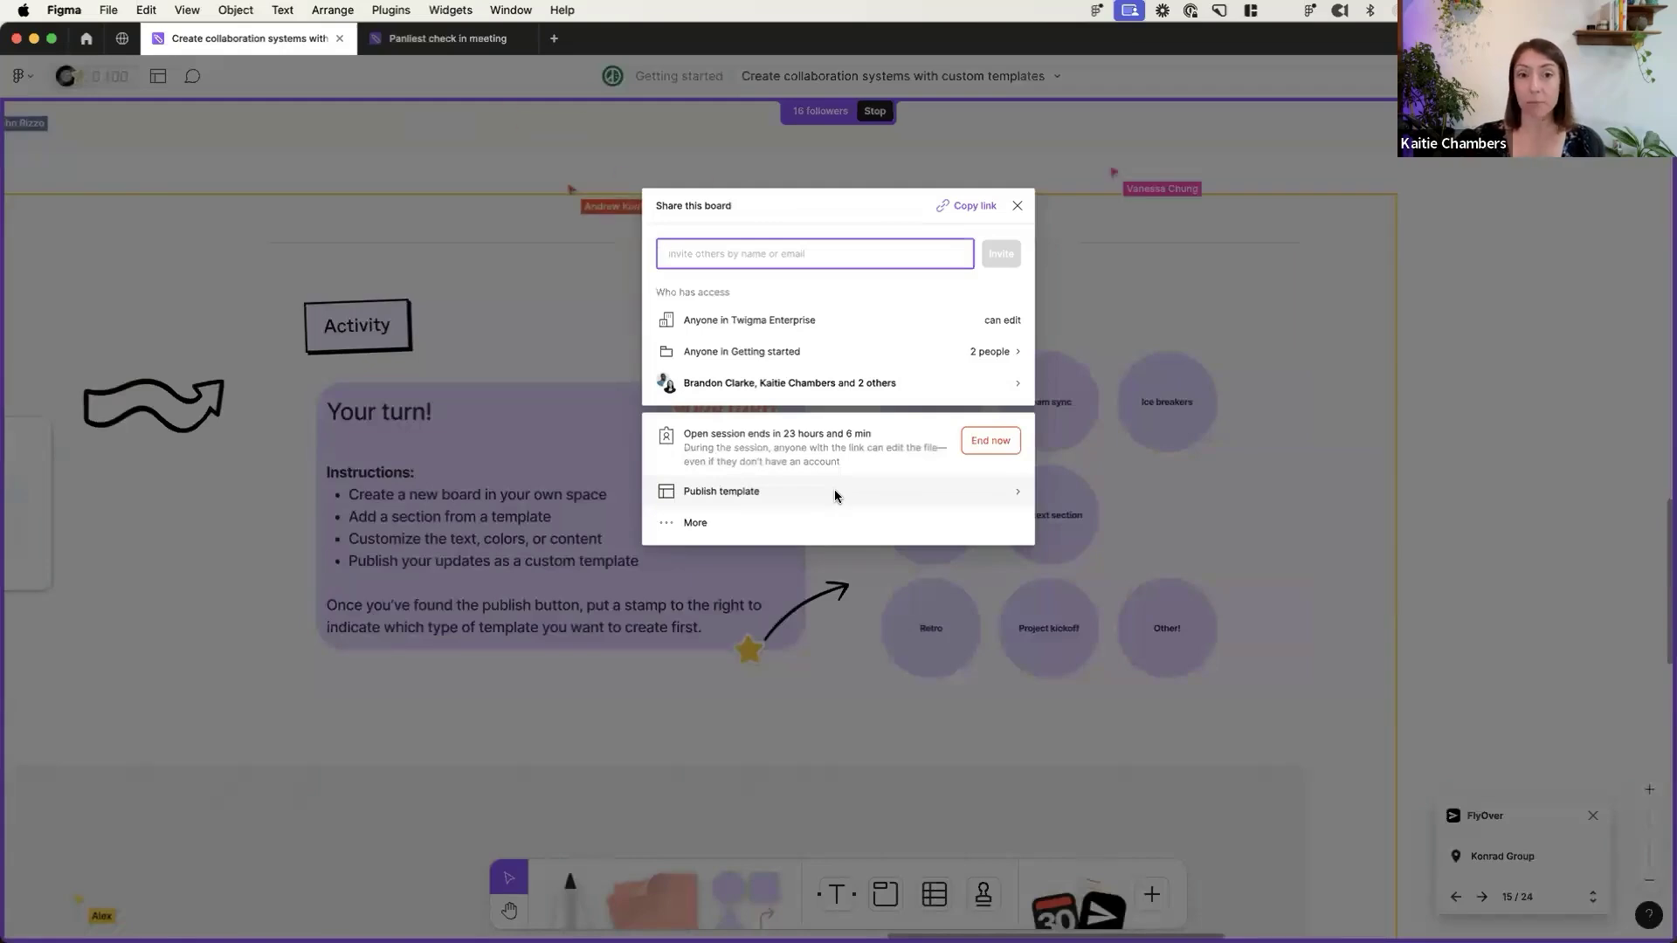
pyautogui.click(1018, 206)
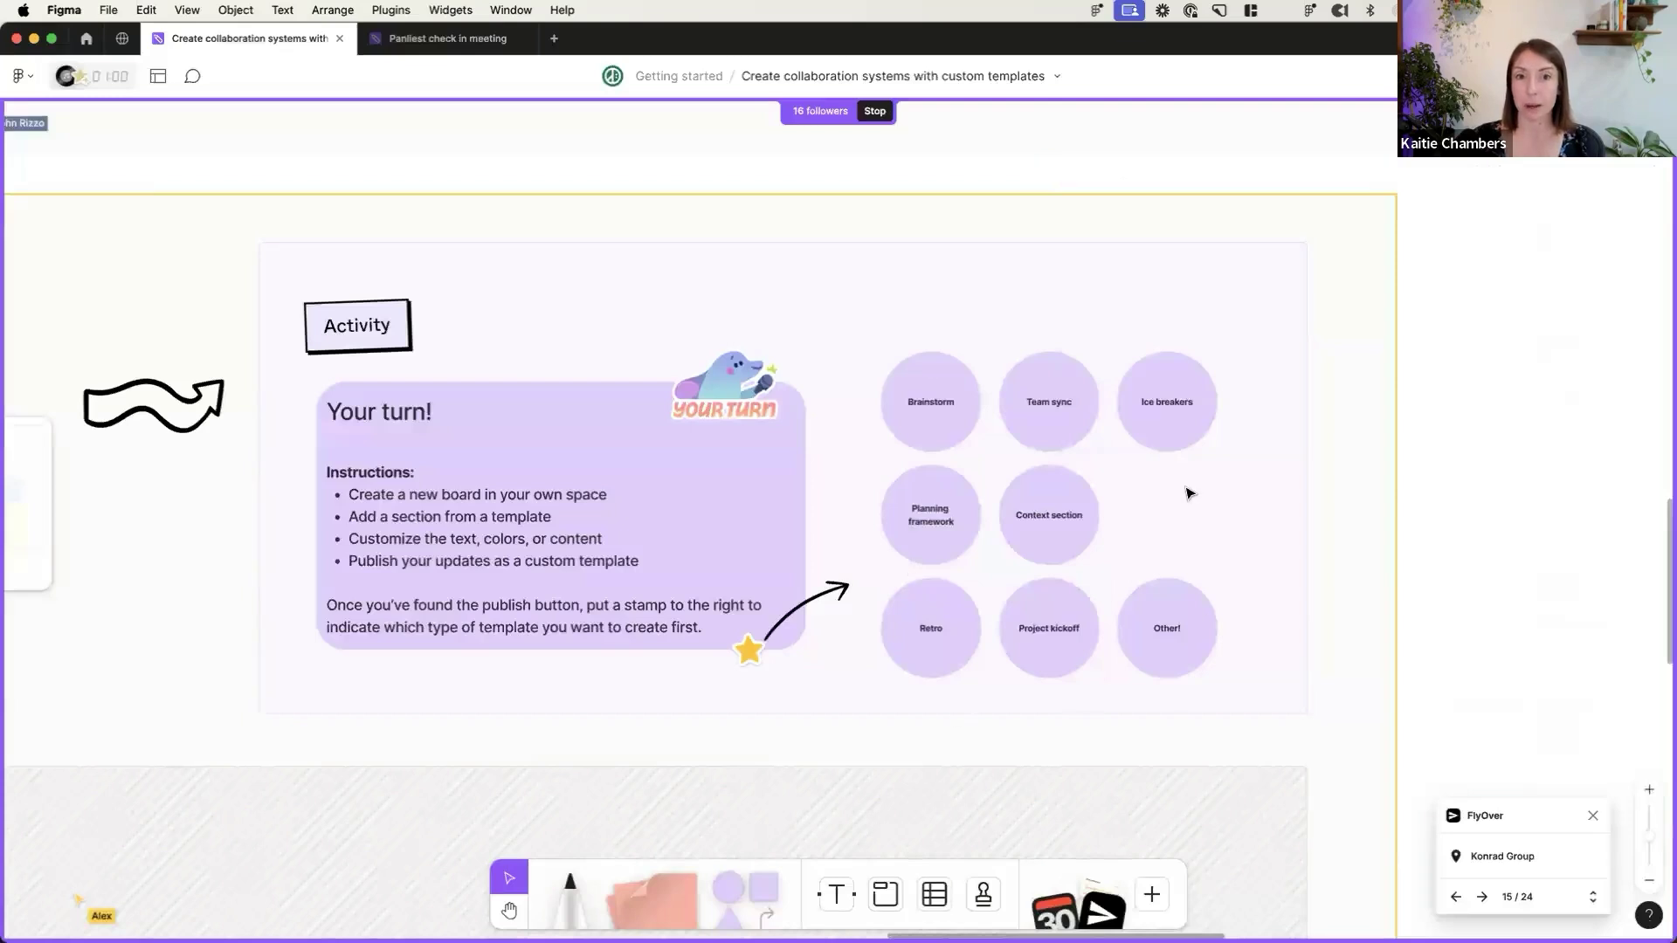
# - Start the one-minute timer and play the Button smash music for the activity
pyautogui.click(103, 76)
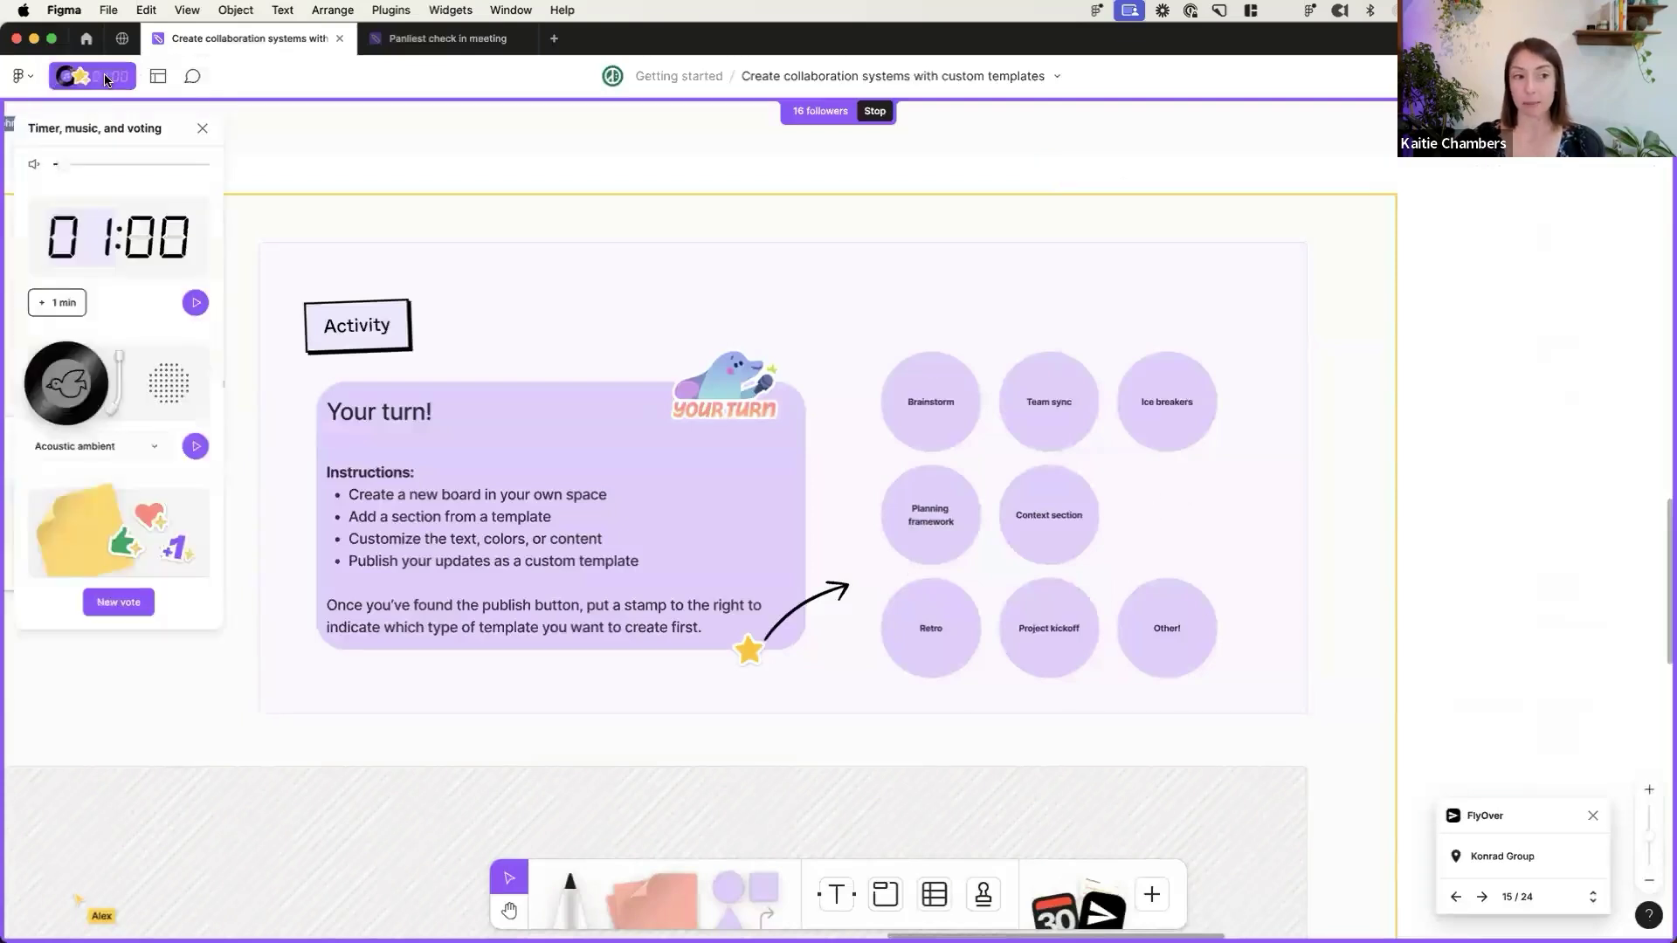
pyautogui.click(147, 447)
pyautogui.click(144, 526)
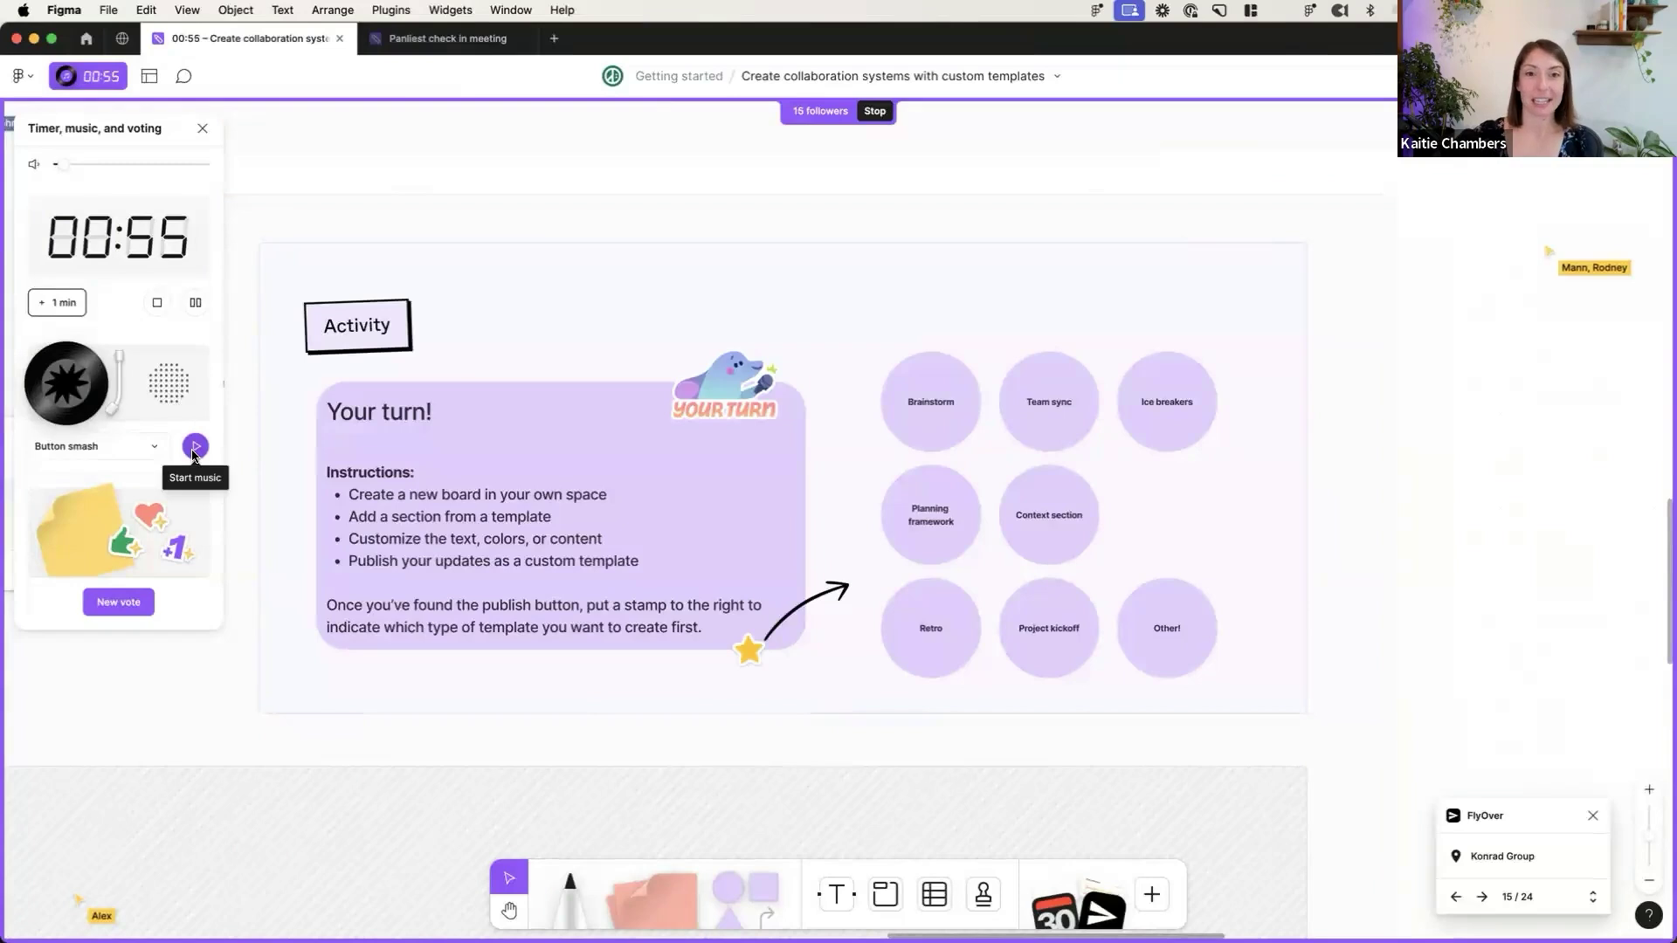
pyautogui.click(194, 449)
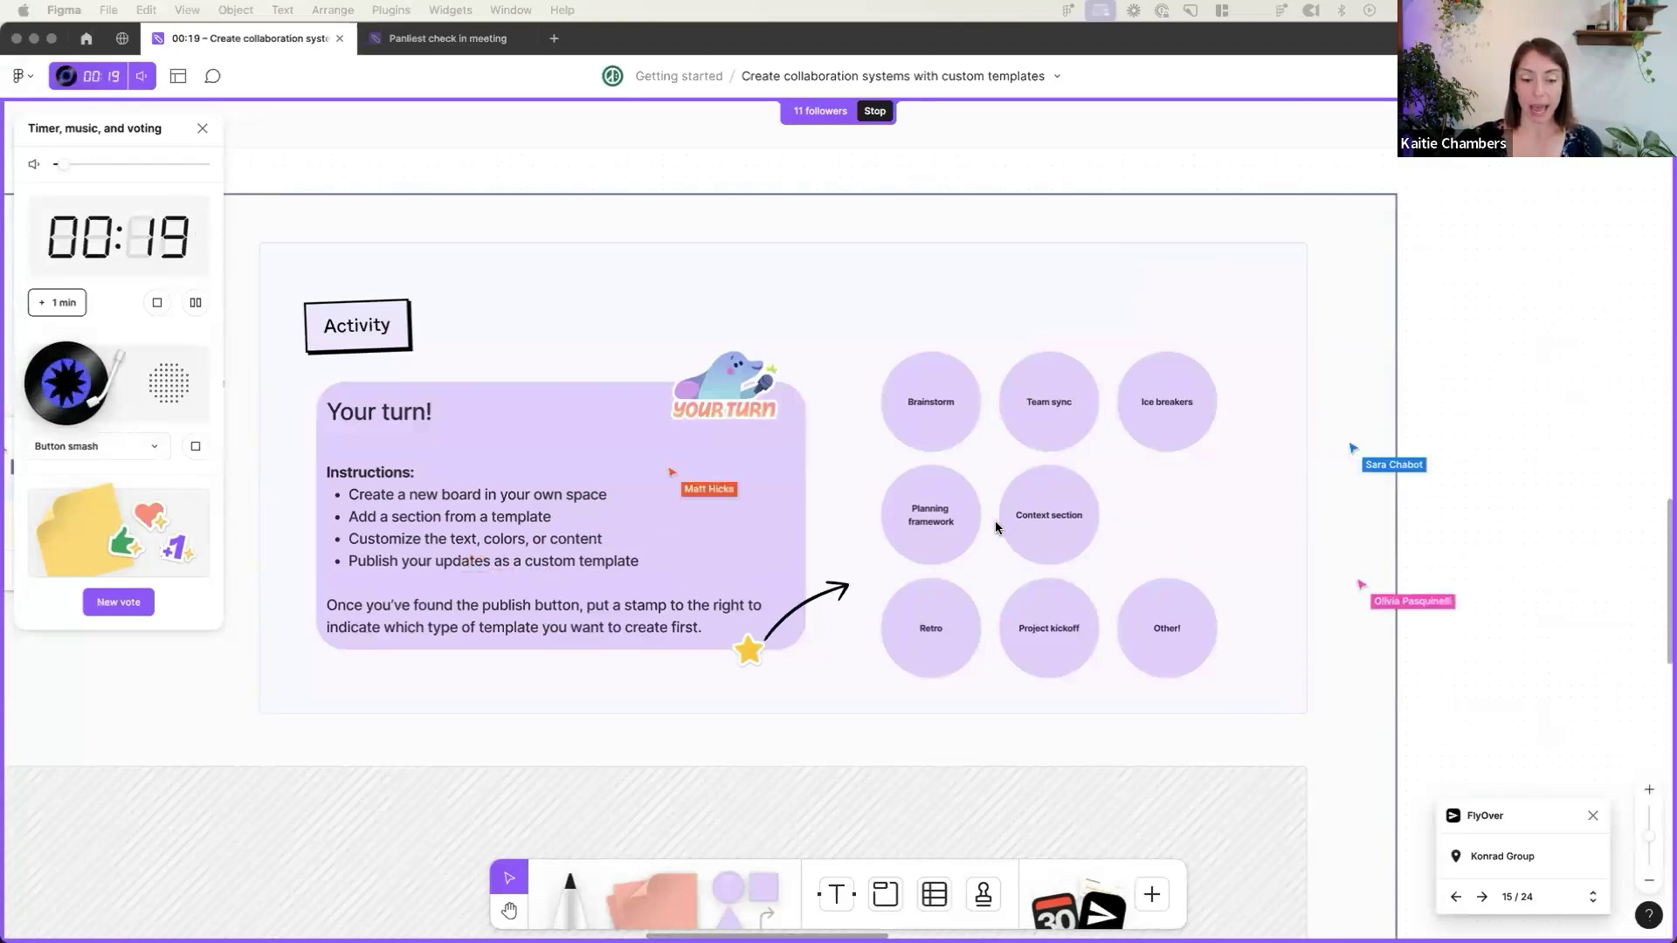
# - Stamp a heart on the Brainstorm circle and close the timer and music controls
pyautogui.click(1476, 378)
pyautogui.press('e')
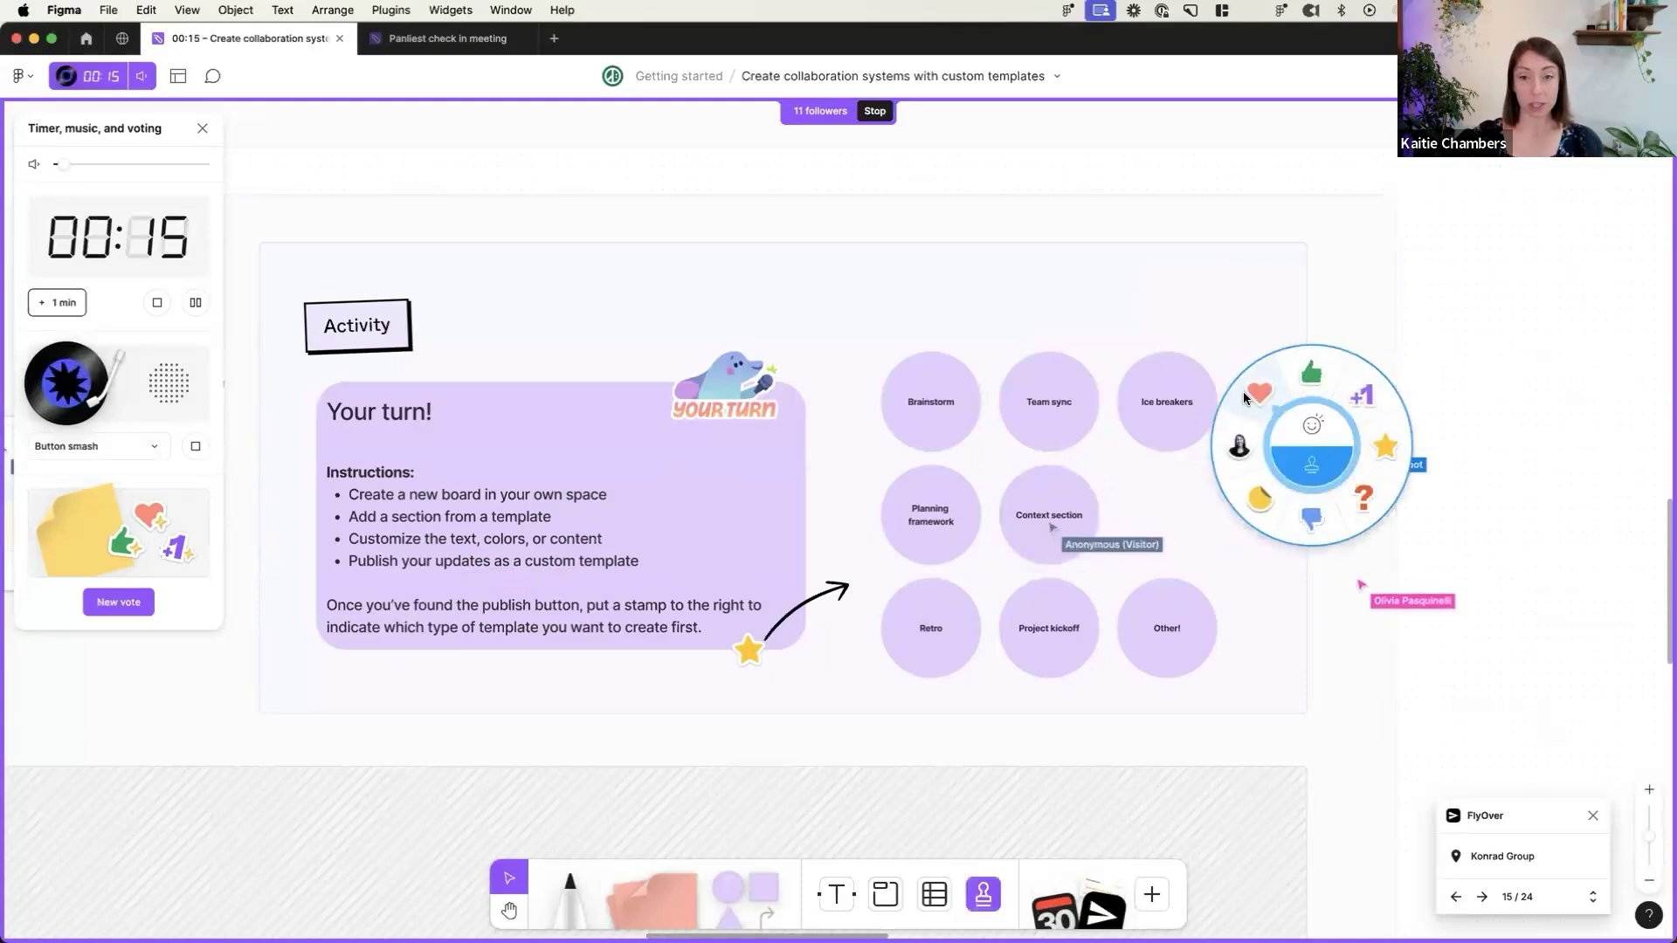
pyautogui.click(1271, 396)
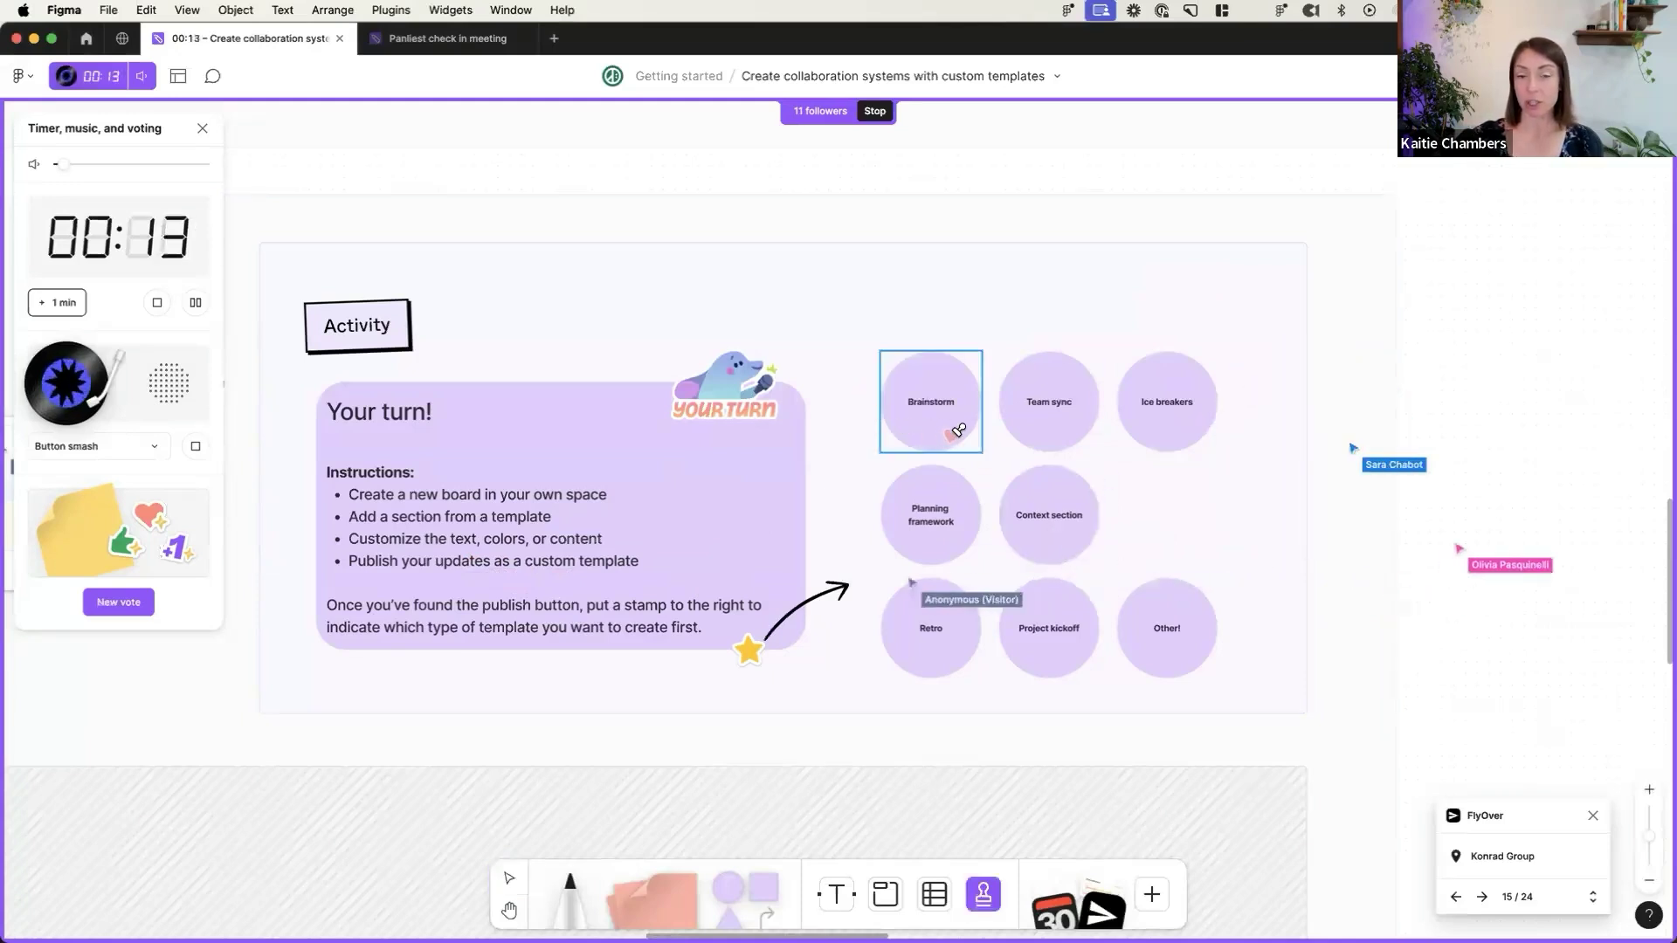
pyautogui.click(962, 428)
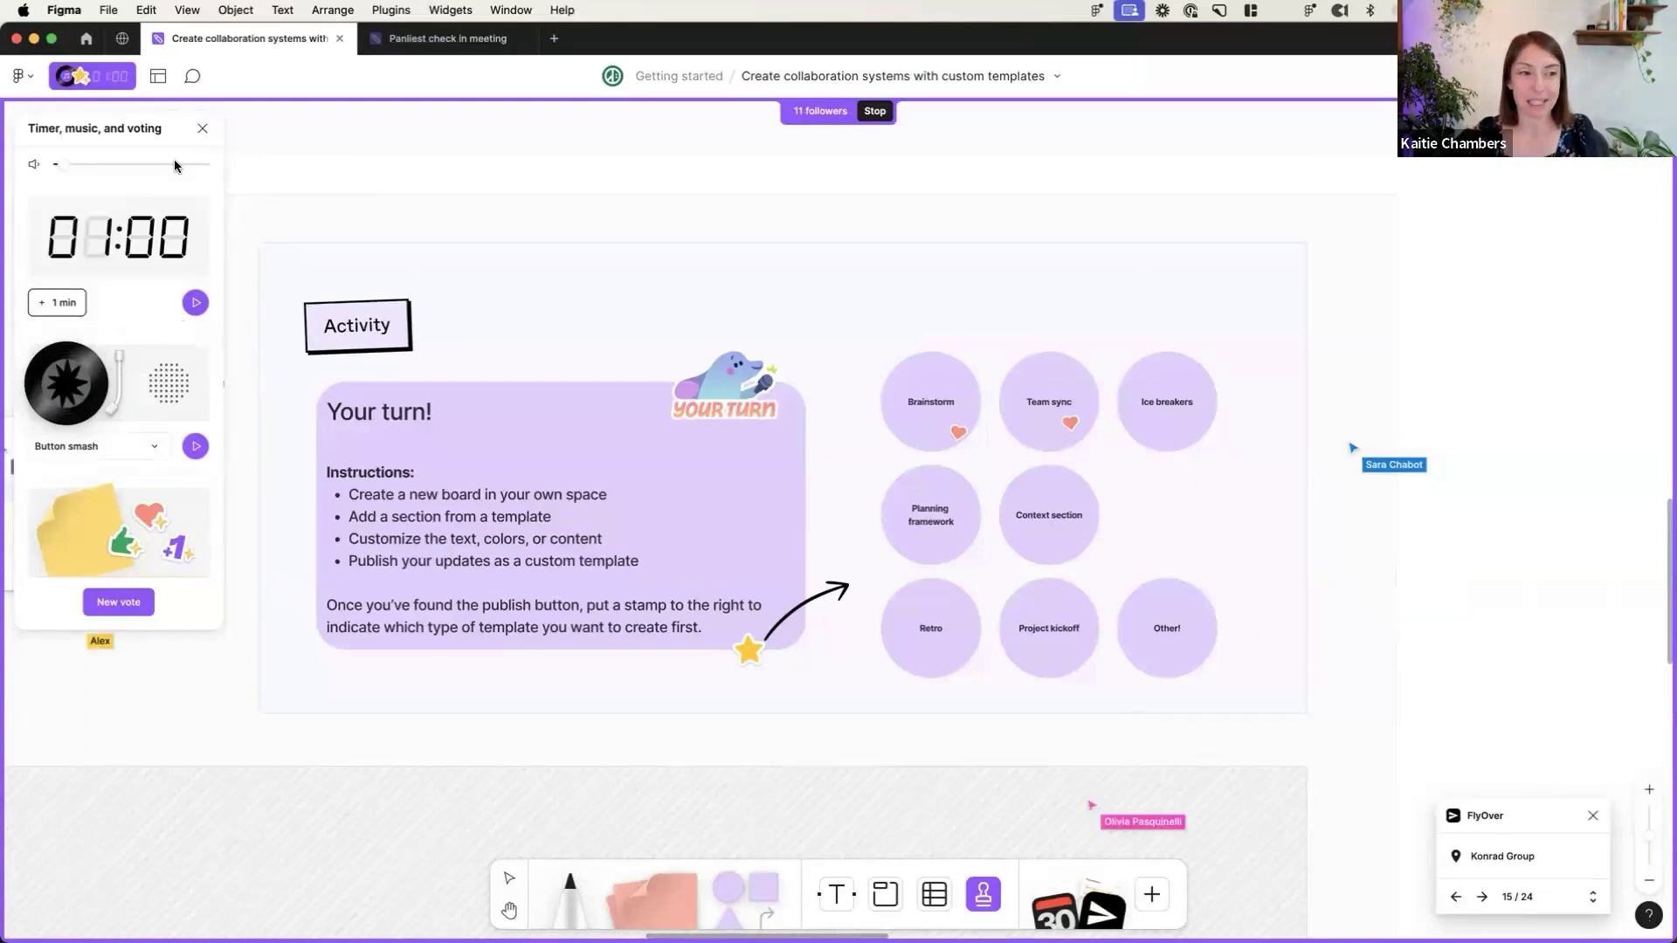
pyautogui.click(203, 129)
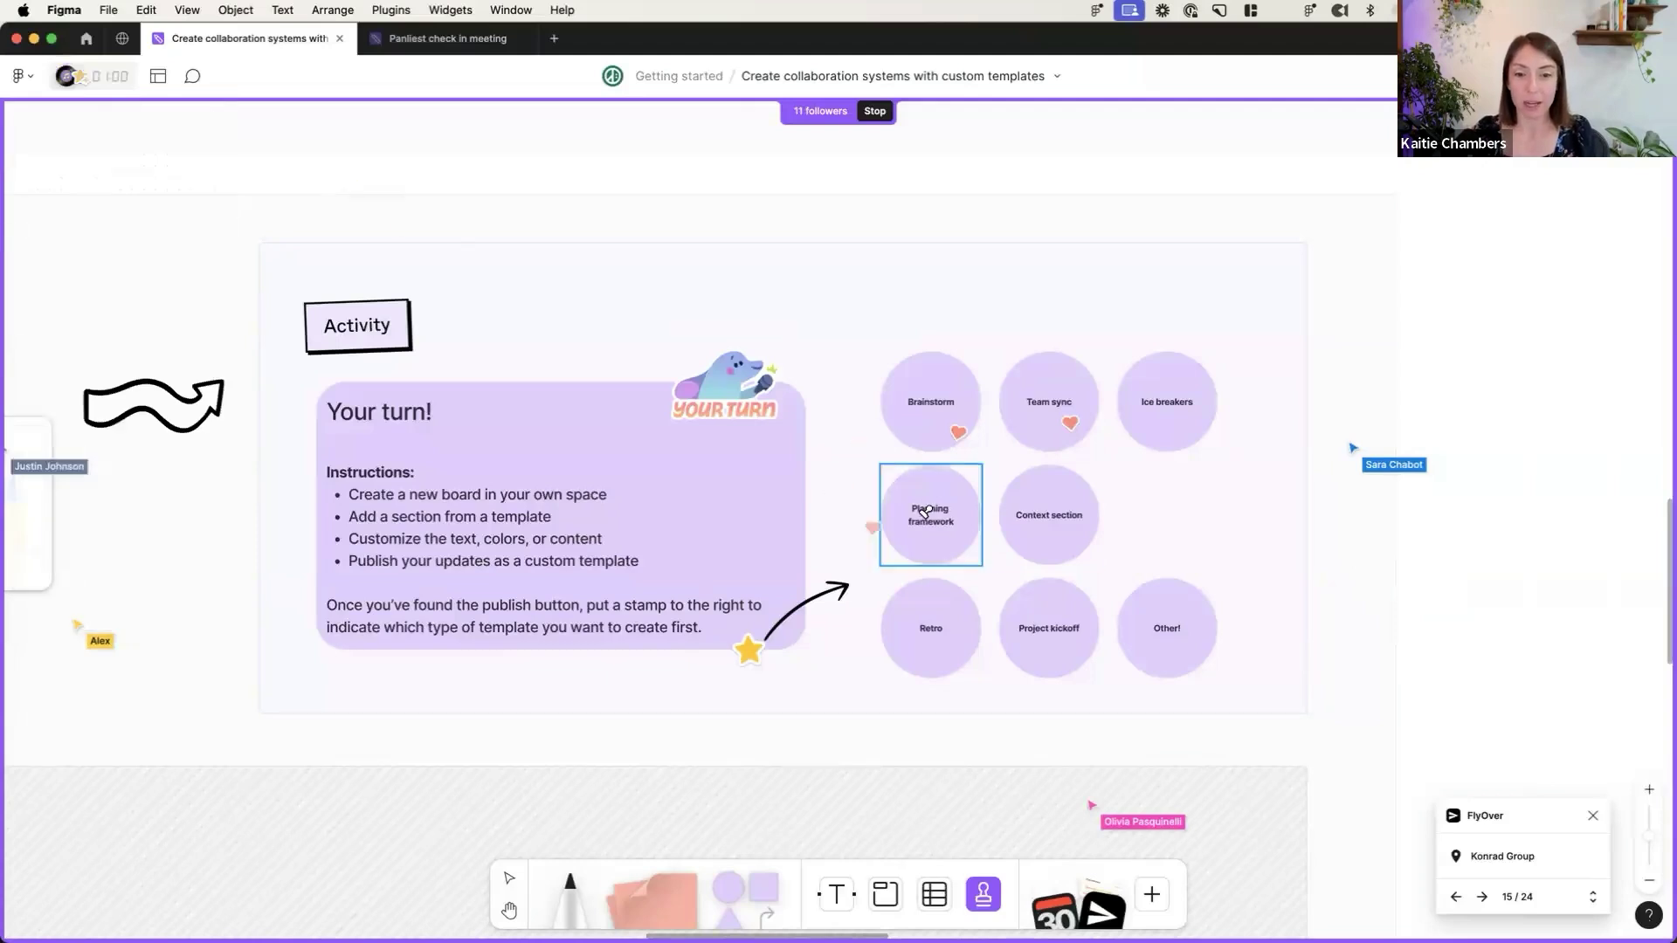
pyautogui.click(512, 882)
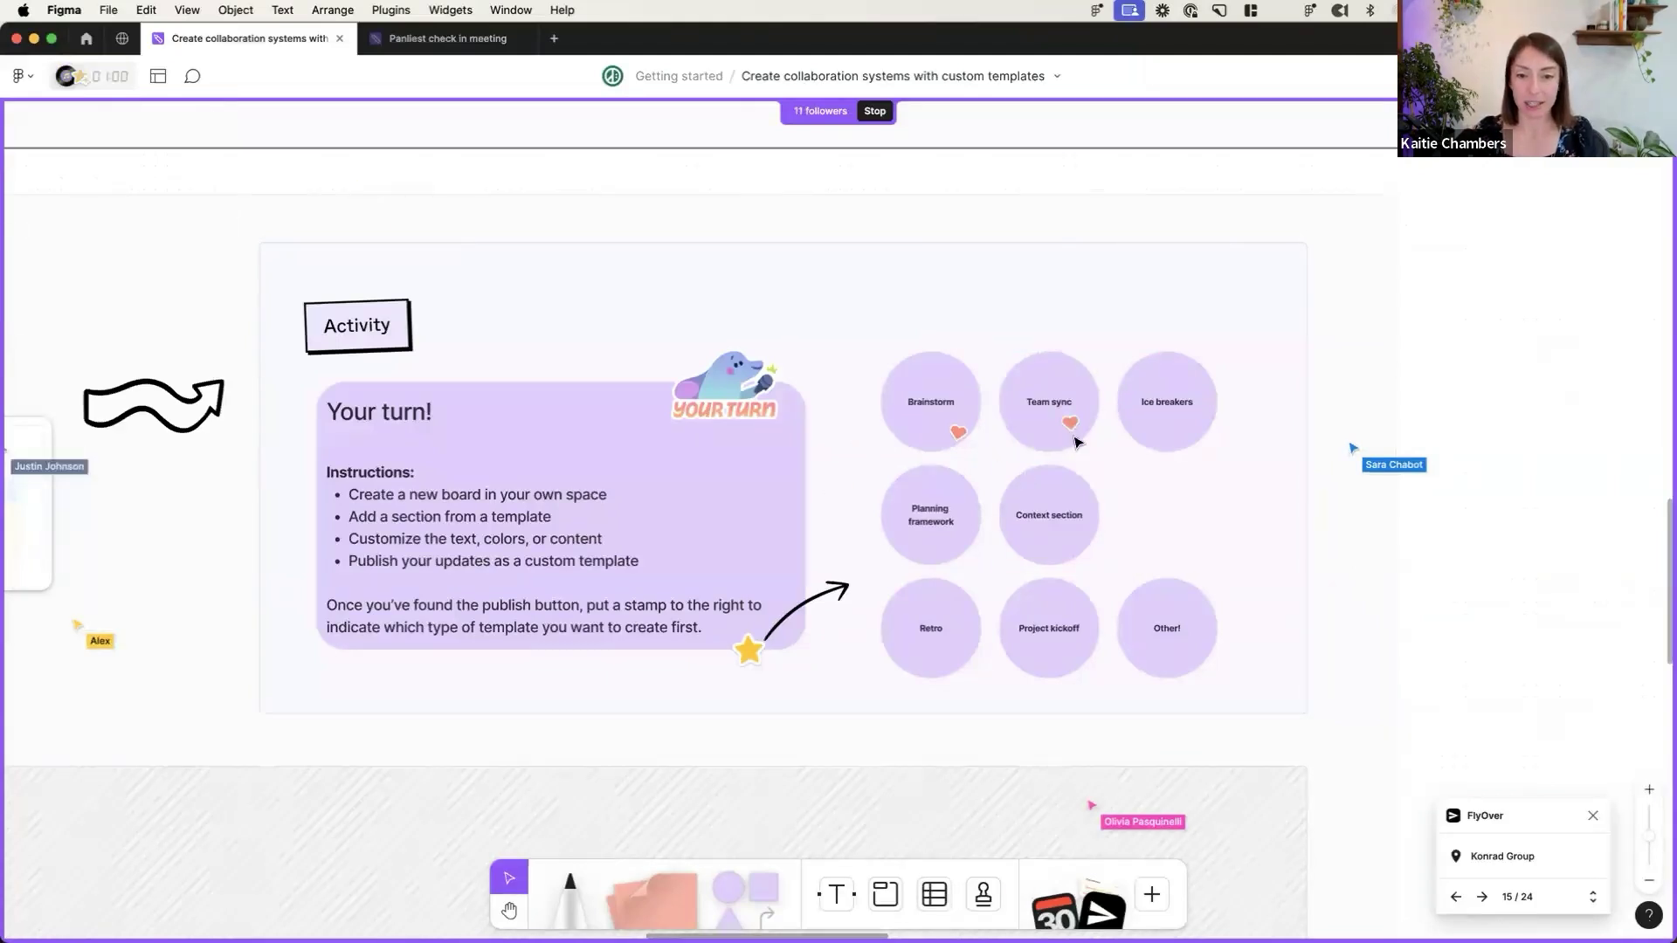
pyautogui.moveTo(1077, 425)
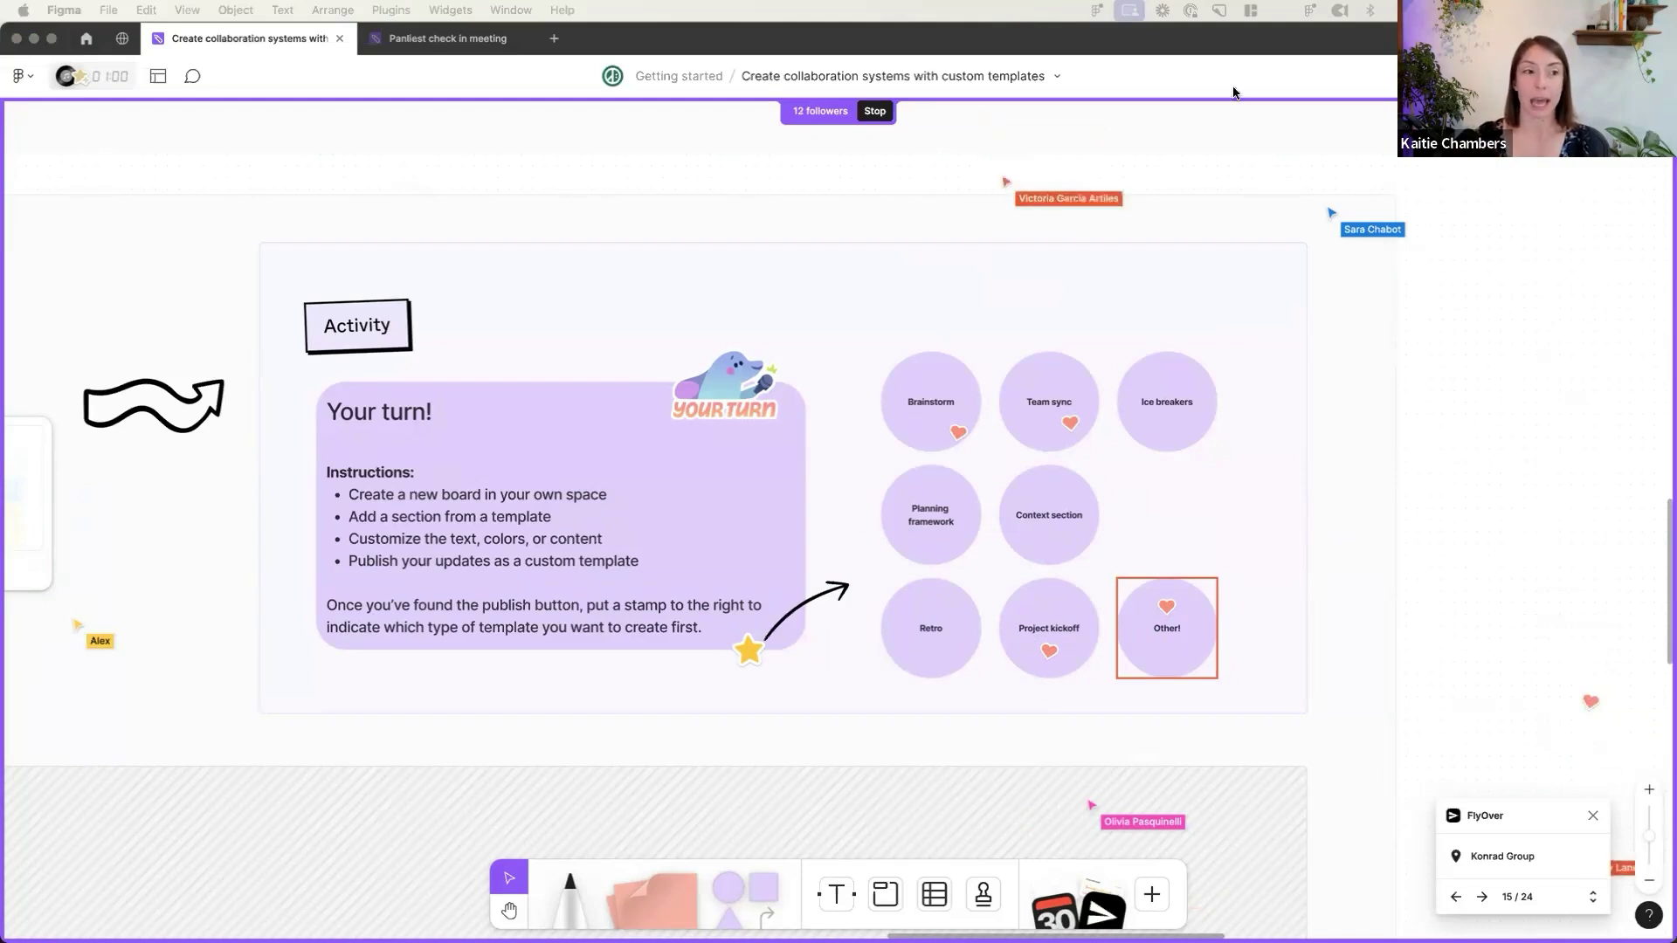
# - Check the board's file options, including Duplicate, and search the template library for "brain"
pyautogui.click(1057, 76)
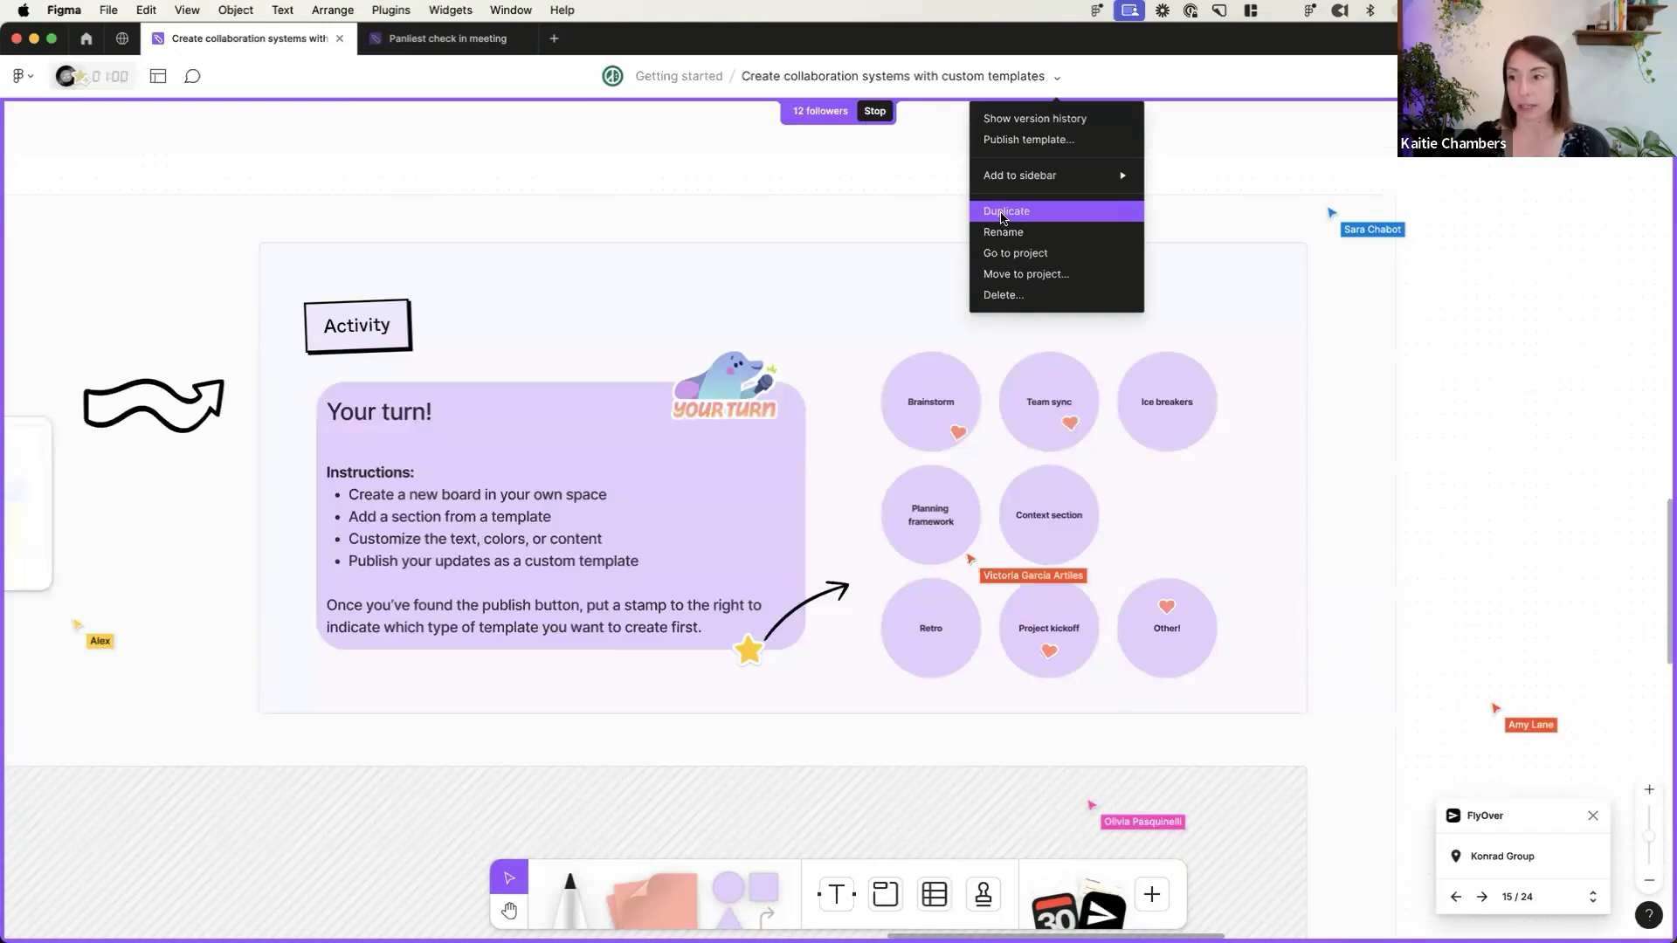
pyautogui.click(1313, 196)
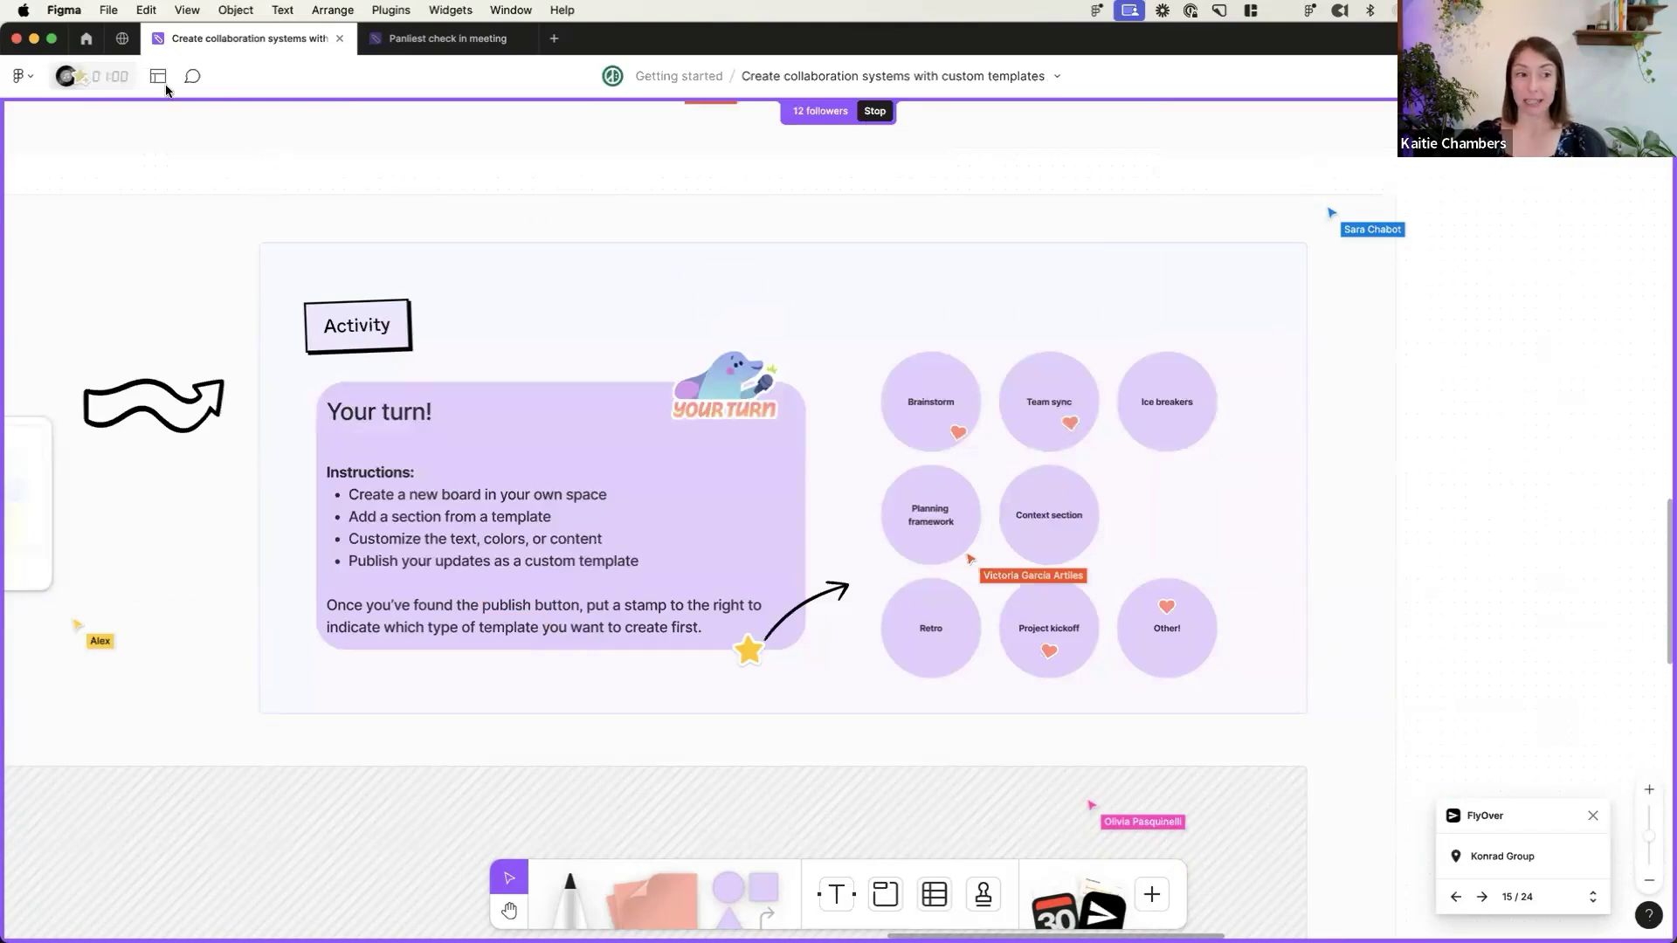
pyautogui.click(526, 247)
pyautogui.write('brain')
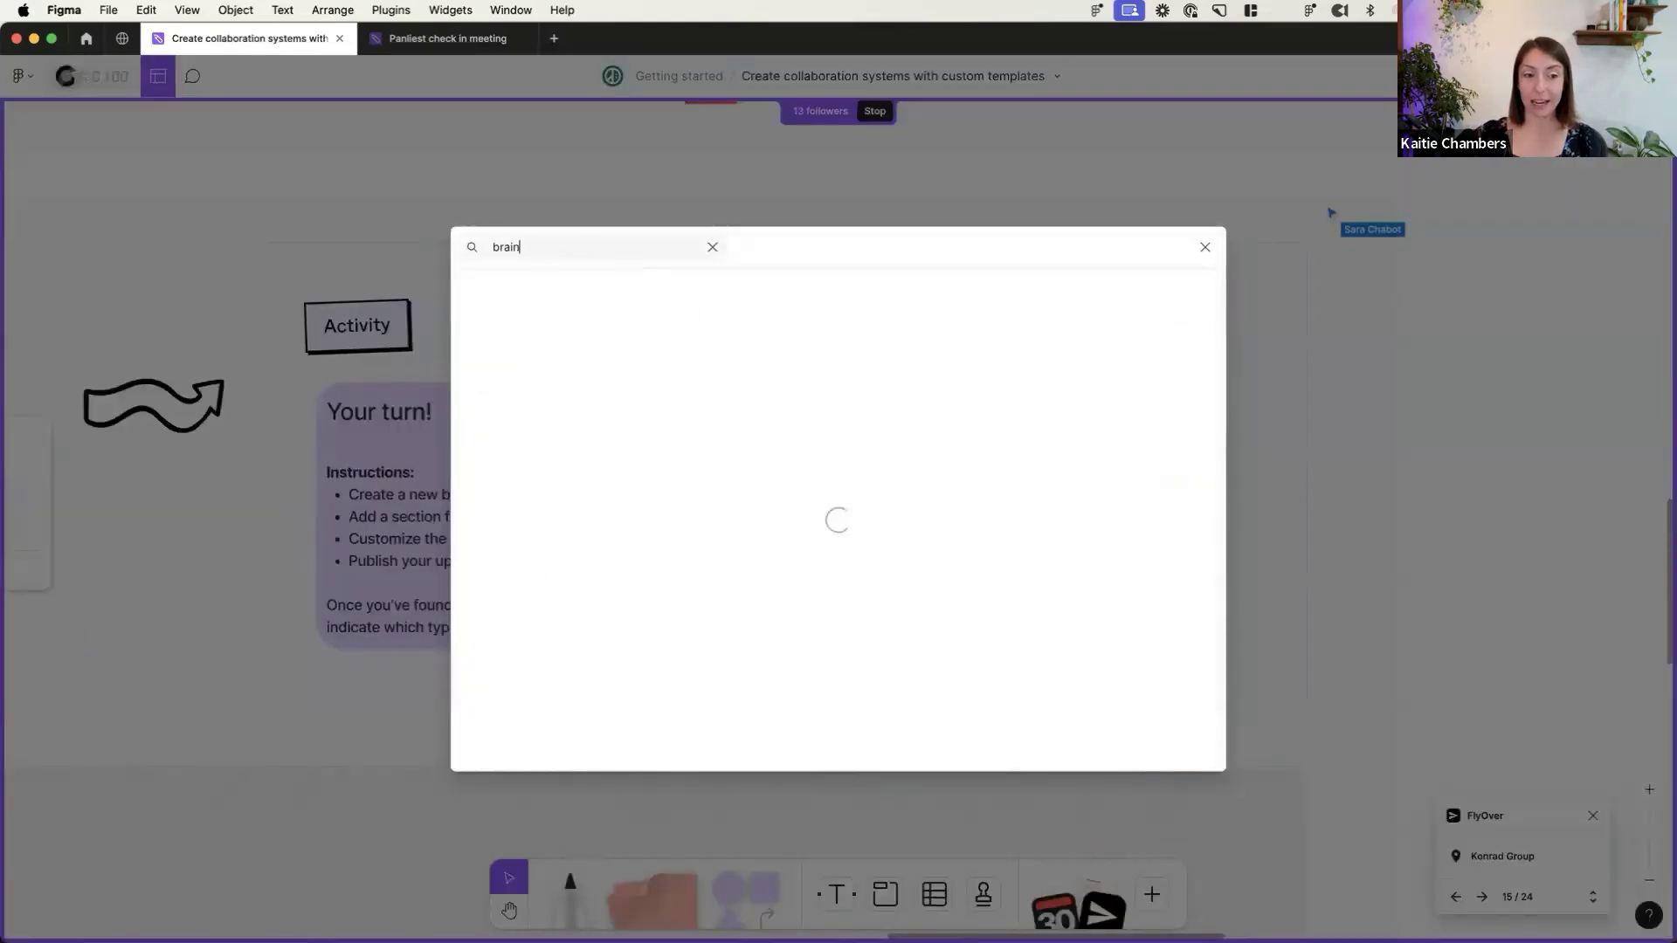
pyautogui.click(1206, 248)
# - Draw a new section beside the Check-in section and preview the Rapid ideation brainstorm template in it
pyautogui.scroll(-5, 1218, 265)
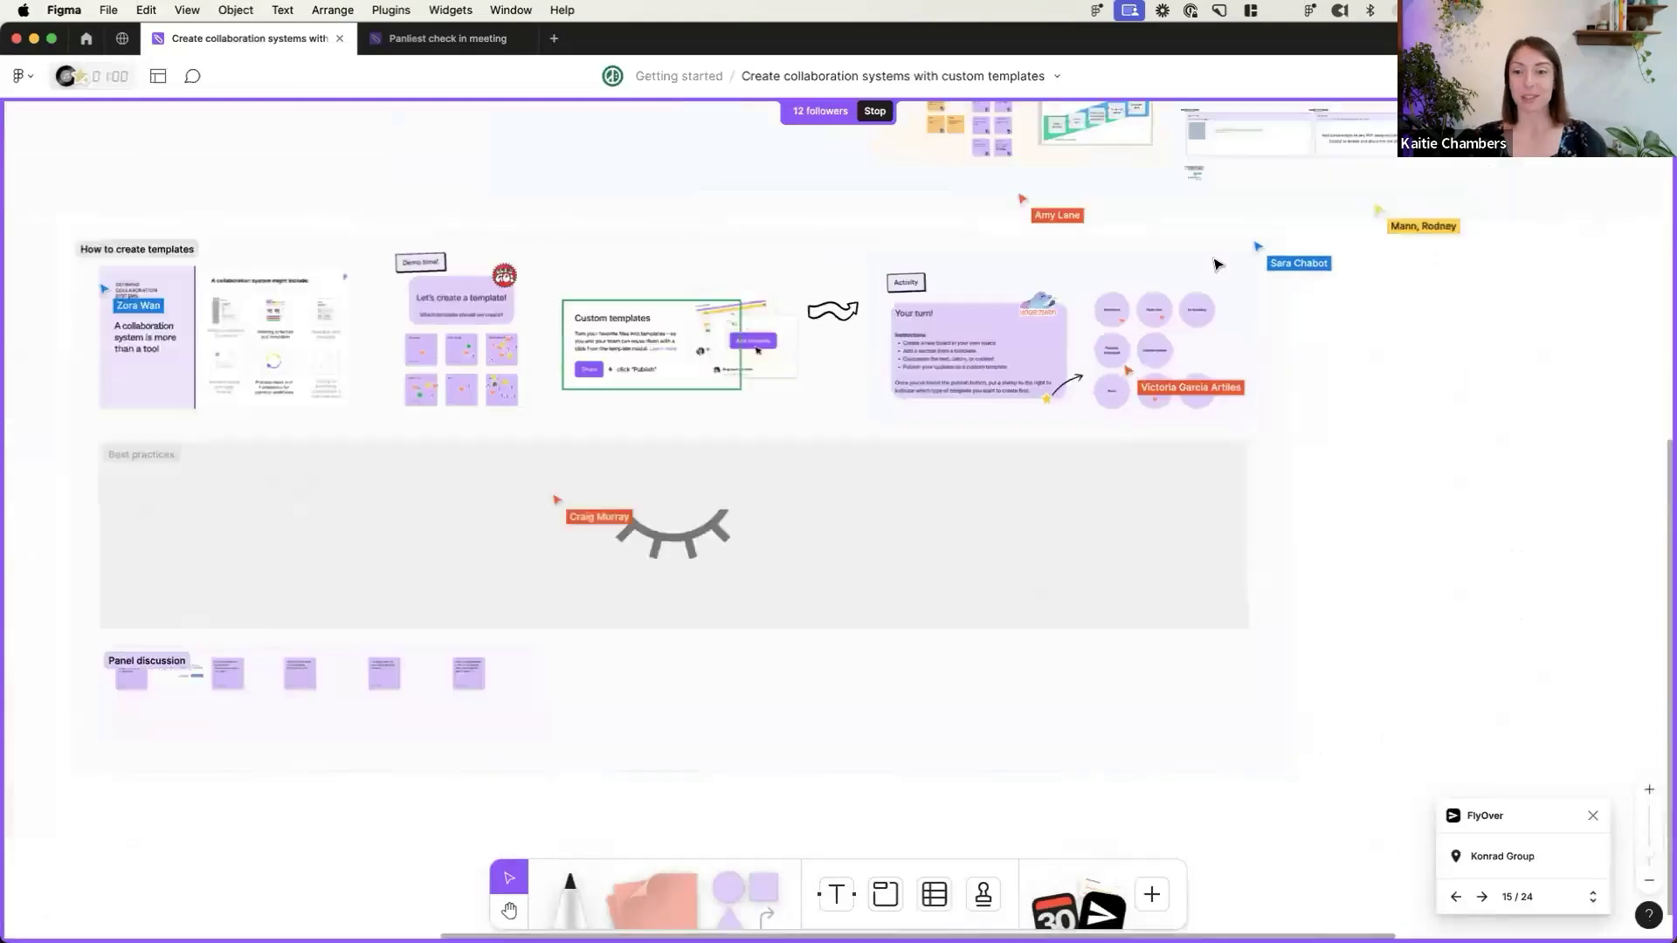
pyautogui.hscroll(10, 1219, 264)
pyautogui.click(883, 894)
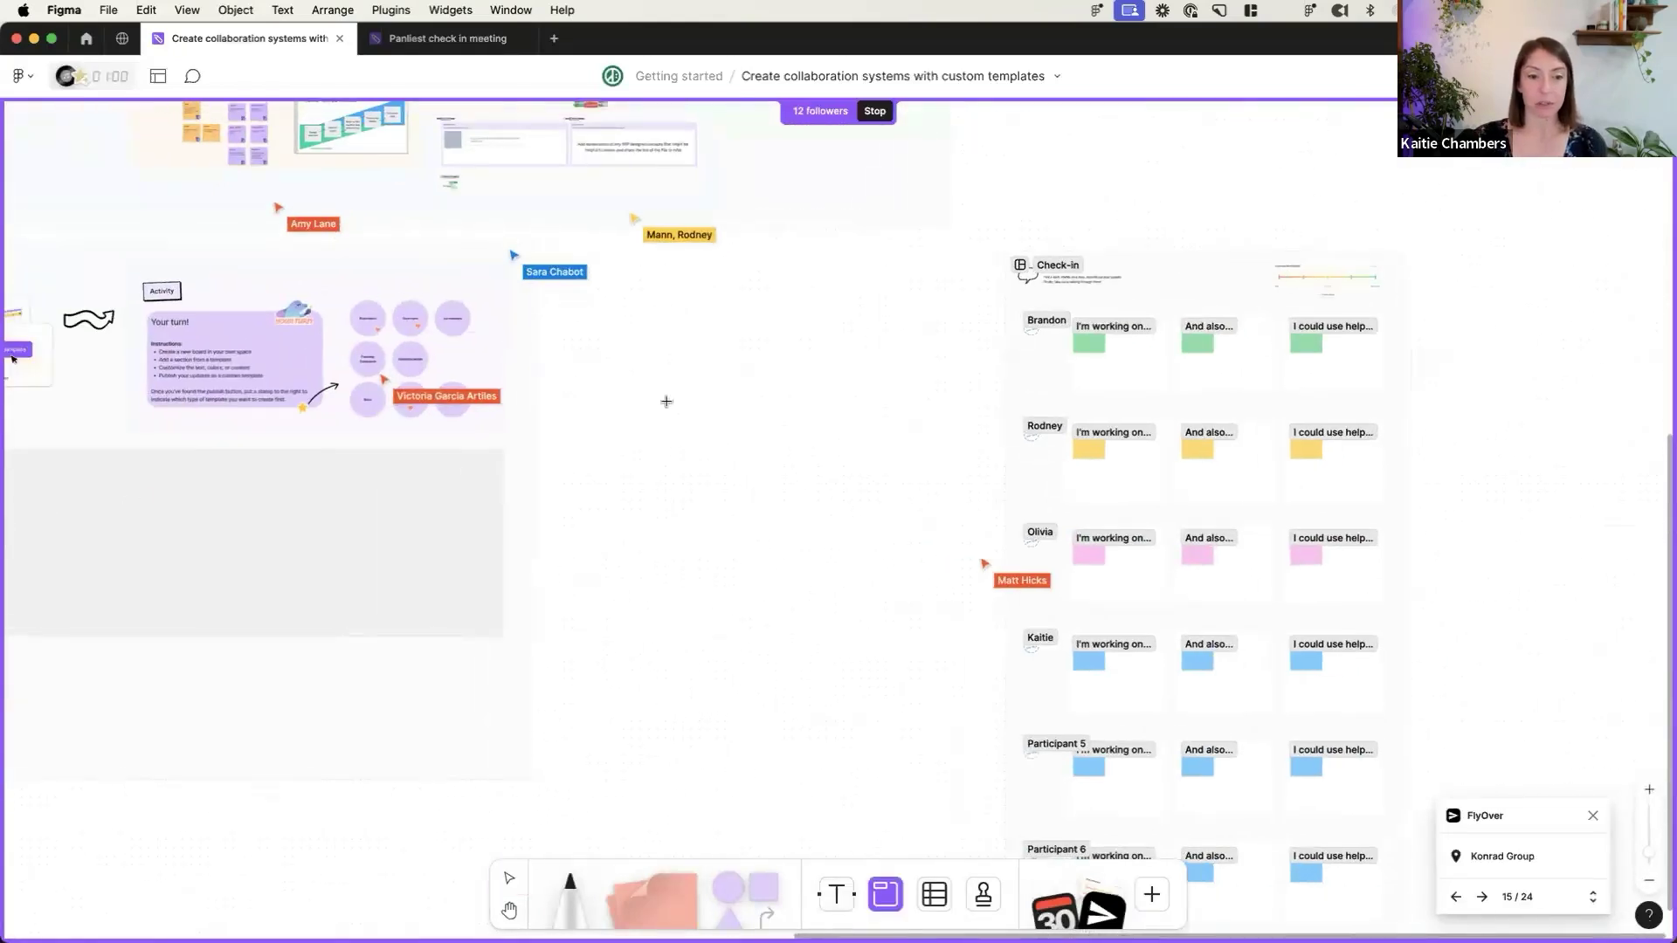
pyautogui.moveTo(609, 274); pyautogui.dragTo(966, 616)
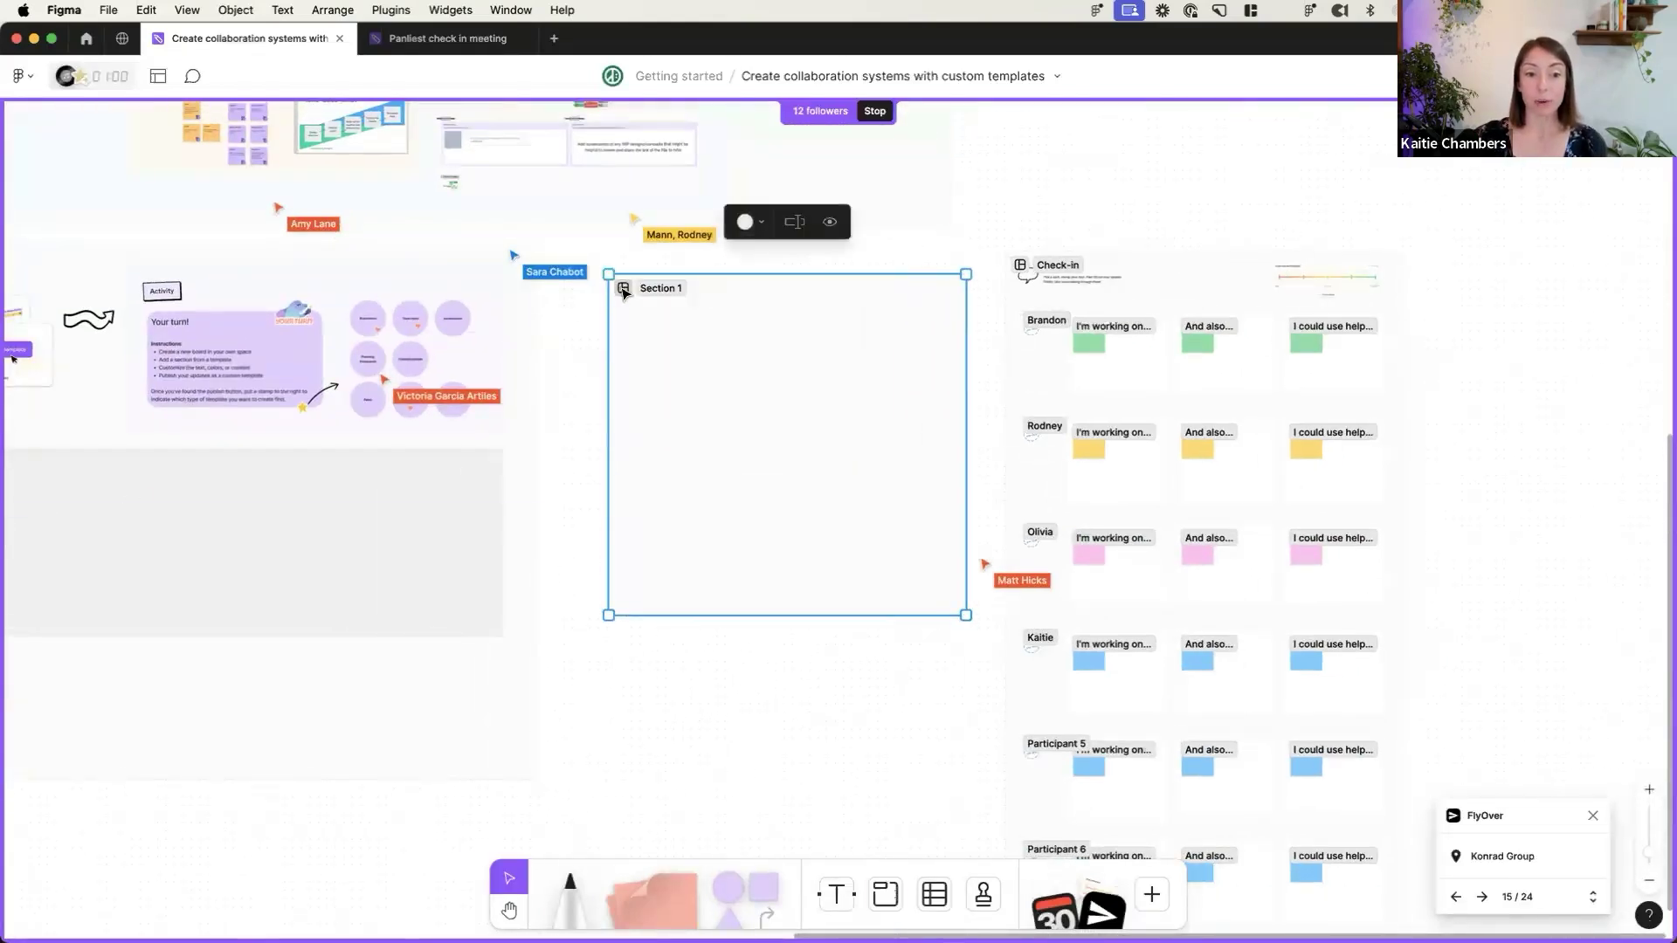
pyautogui.click(621, 289)
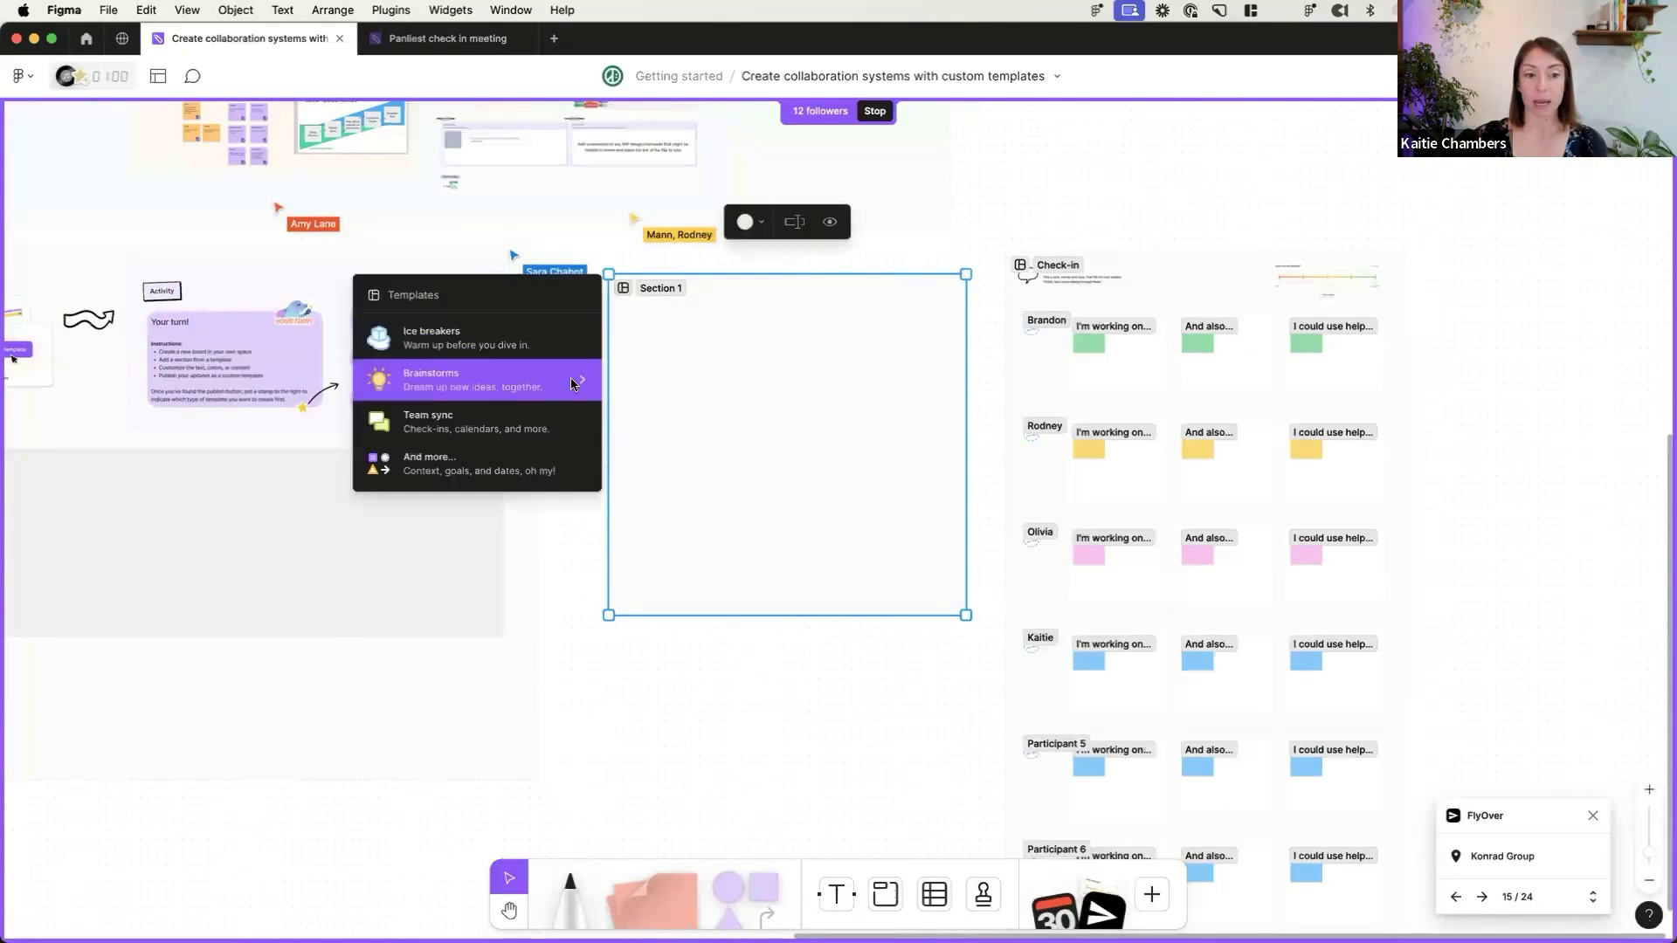
pyautogui.click(522, 377)
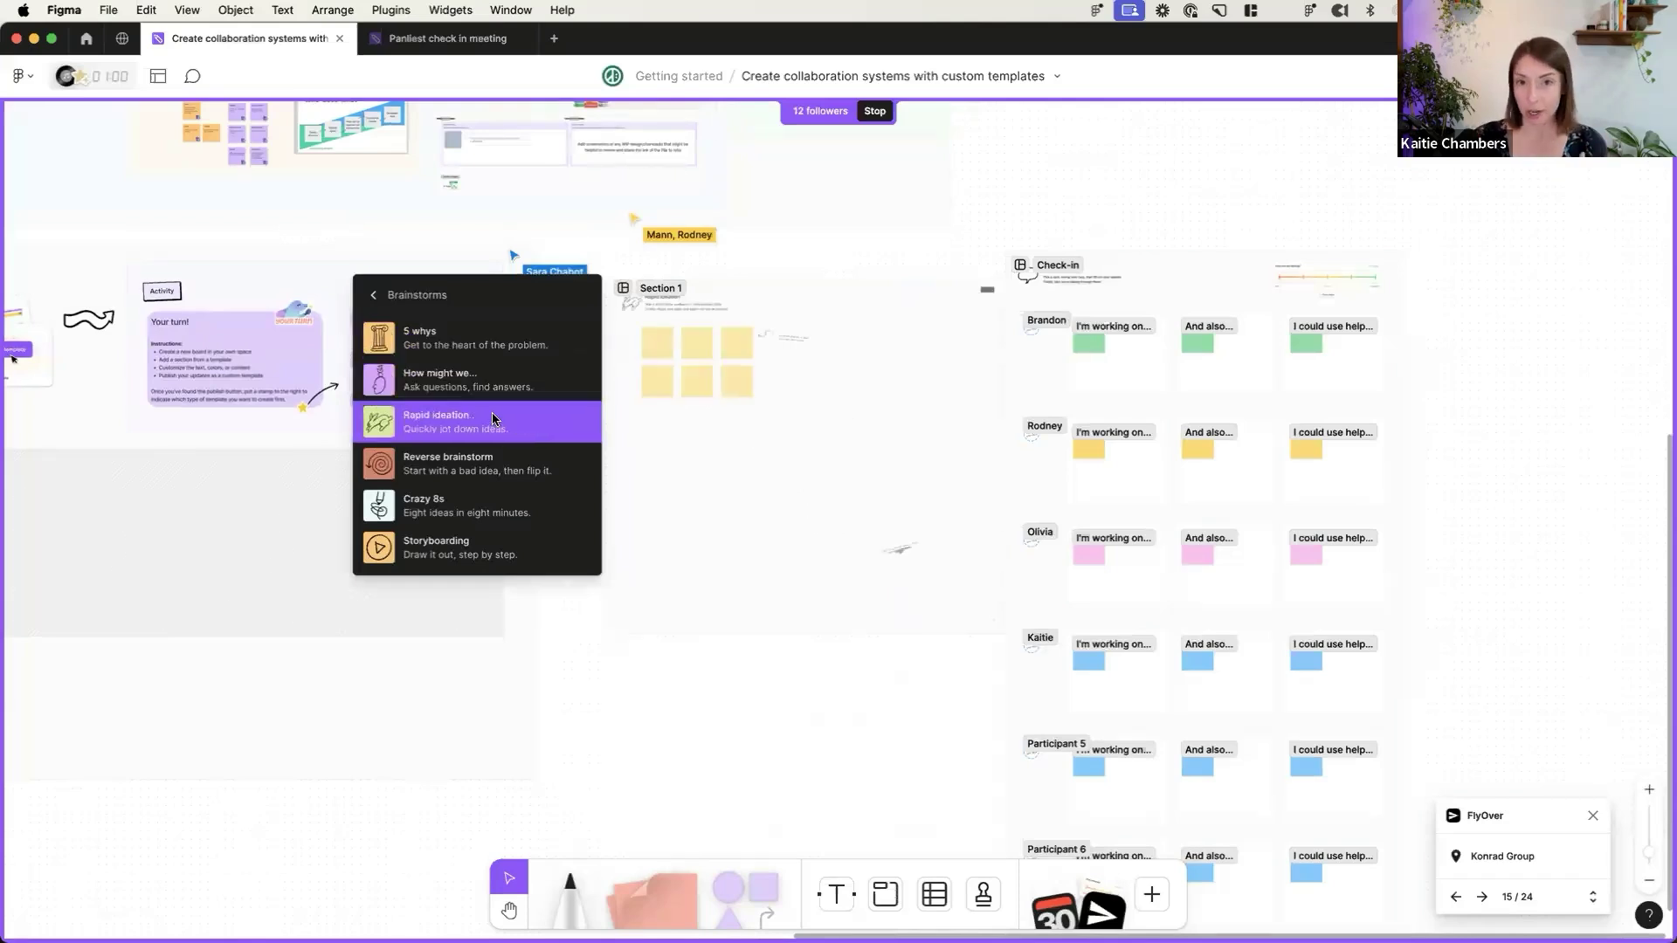
# - Dismiss the brainstorm template choices and delete the empty section beside the Check-in section
pyautogui.click(715, 297)
pyautogui.click(715, 297)
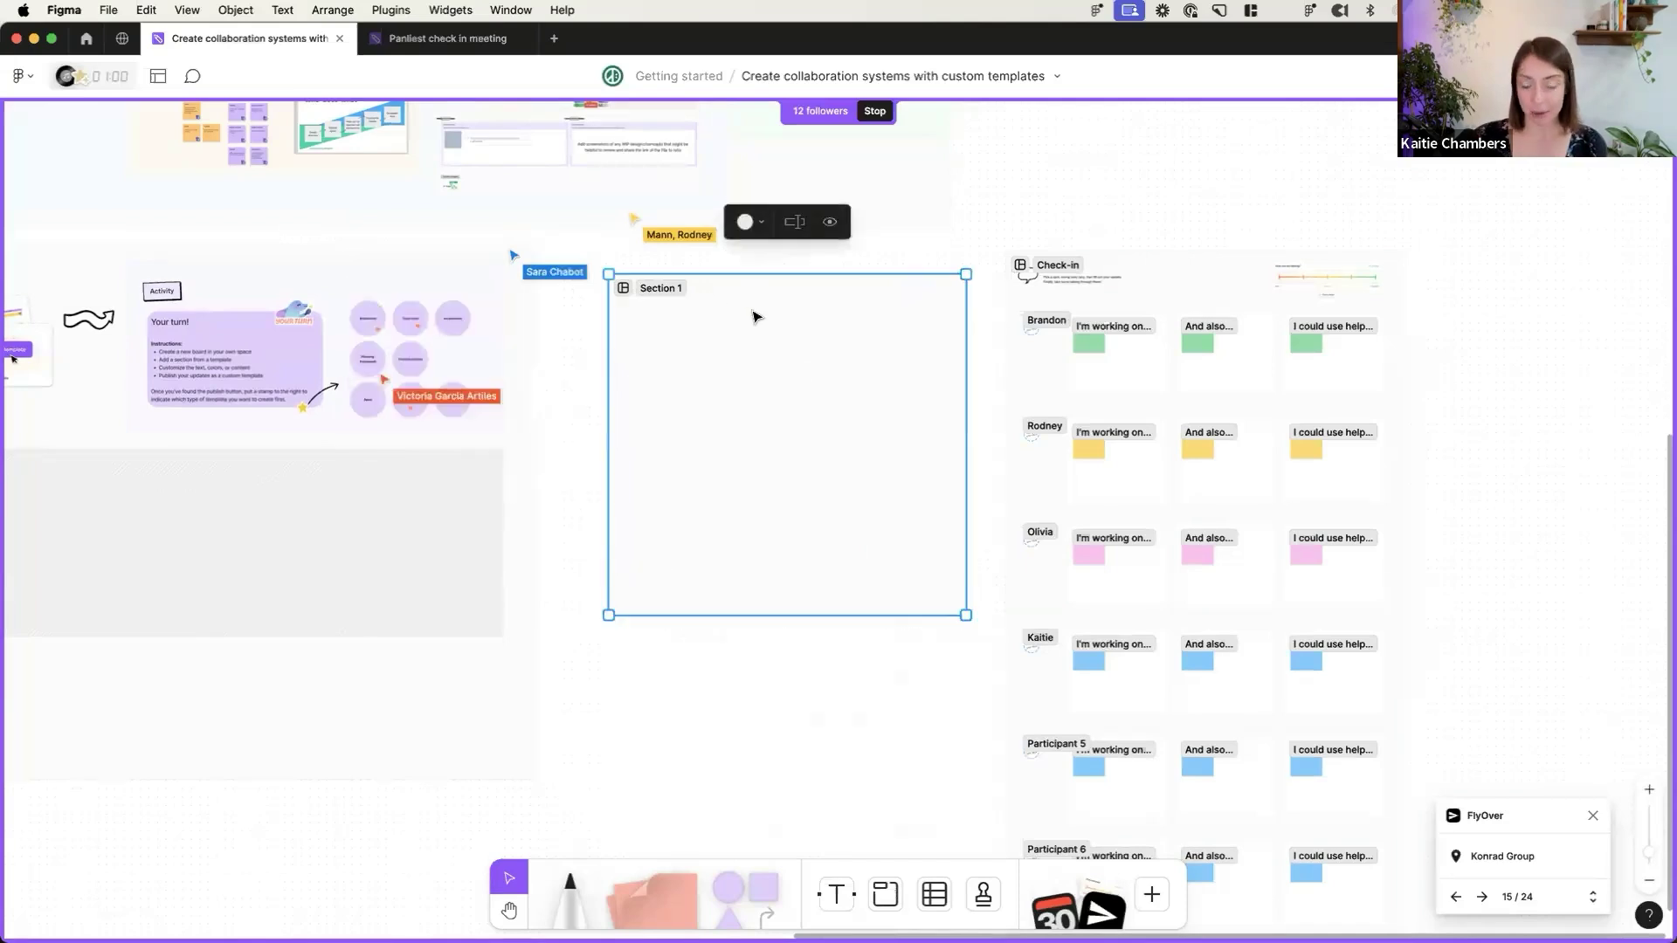
pyautogui.press('Delete')
# - Return to the "Your turn!" activity and examine the stamps on the template type circles
pyautogui.hscroll(-10, 524, 402)
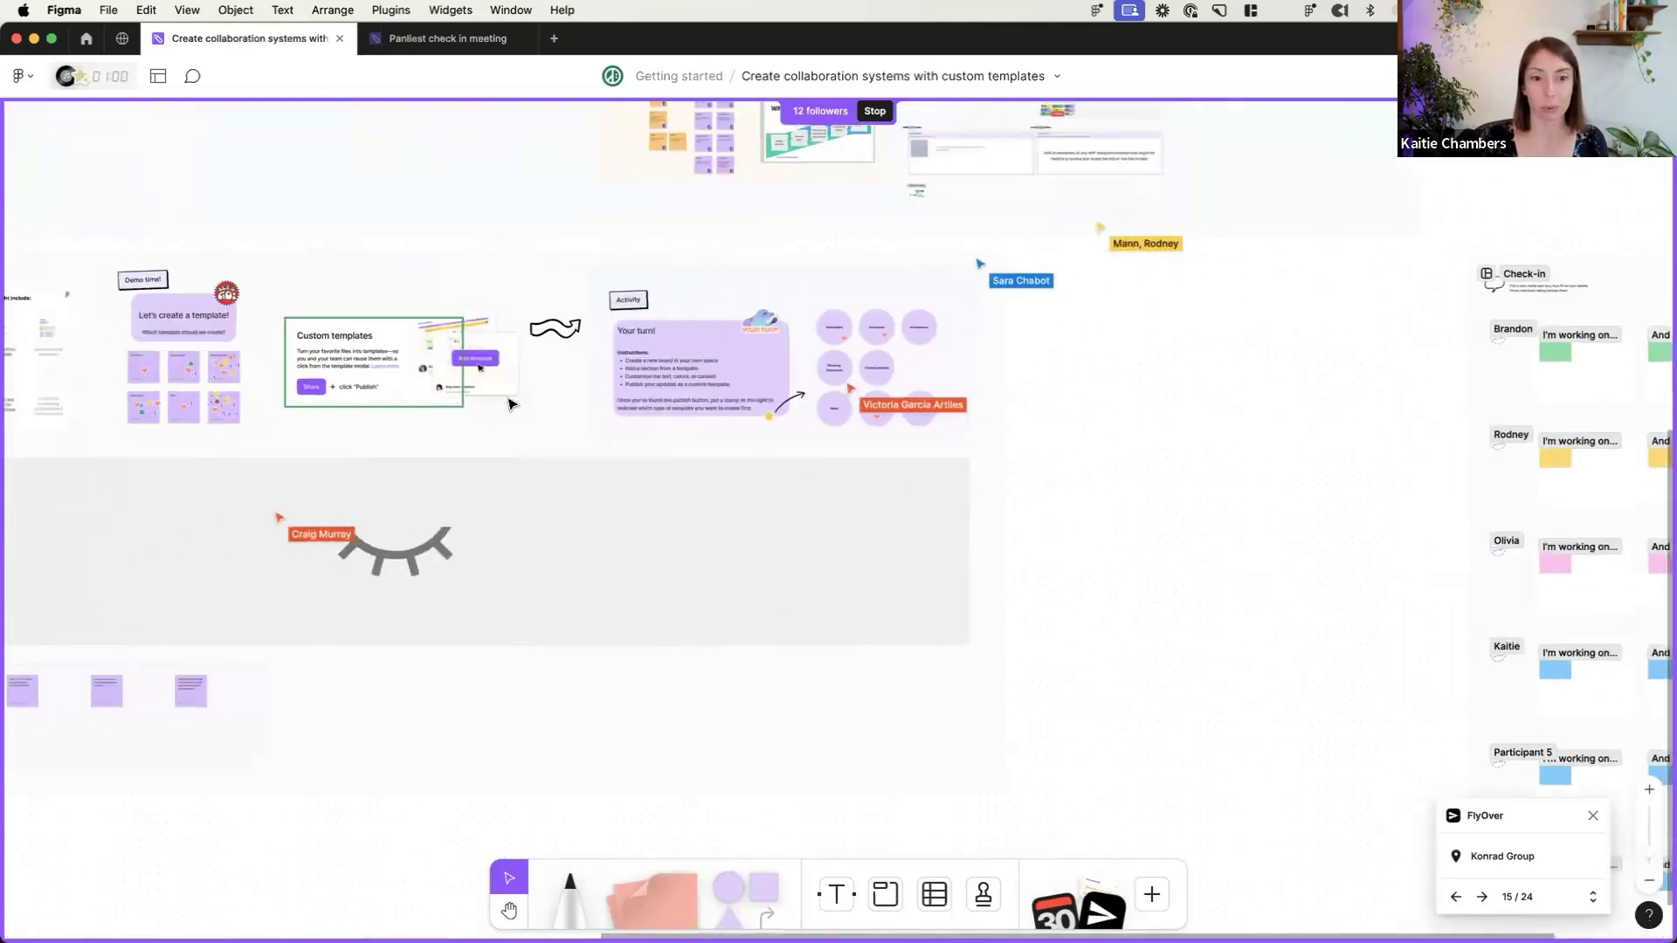
pyautogui.scroll(5, 869, 373)
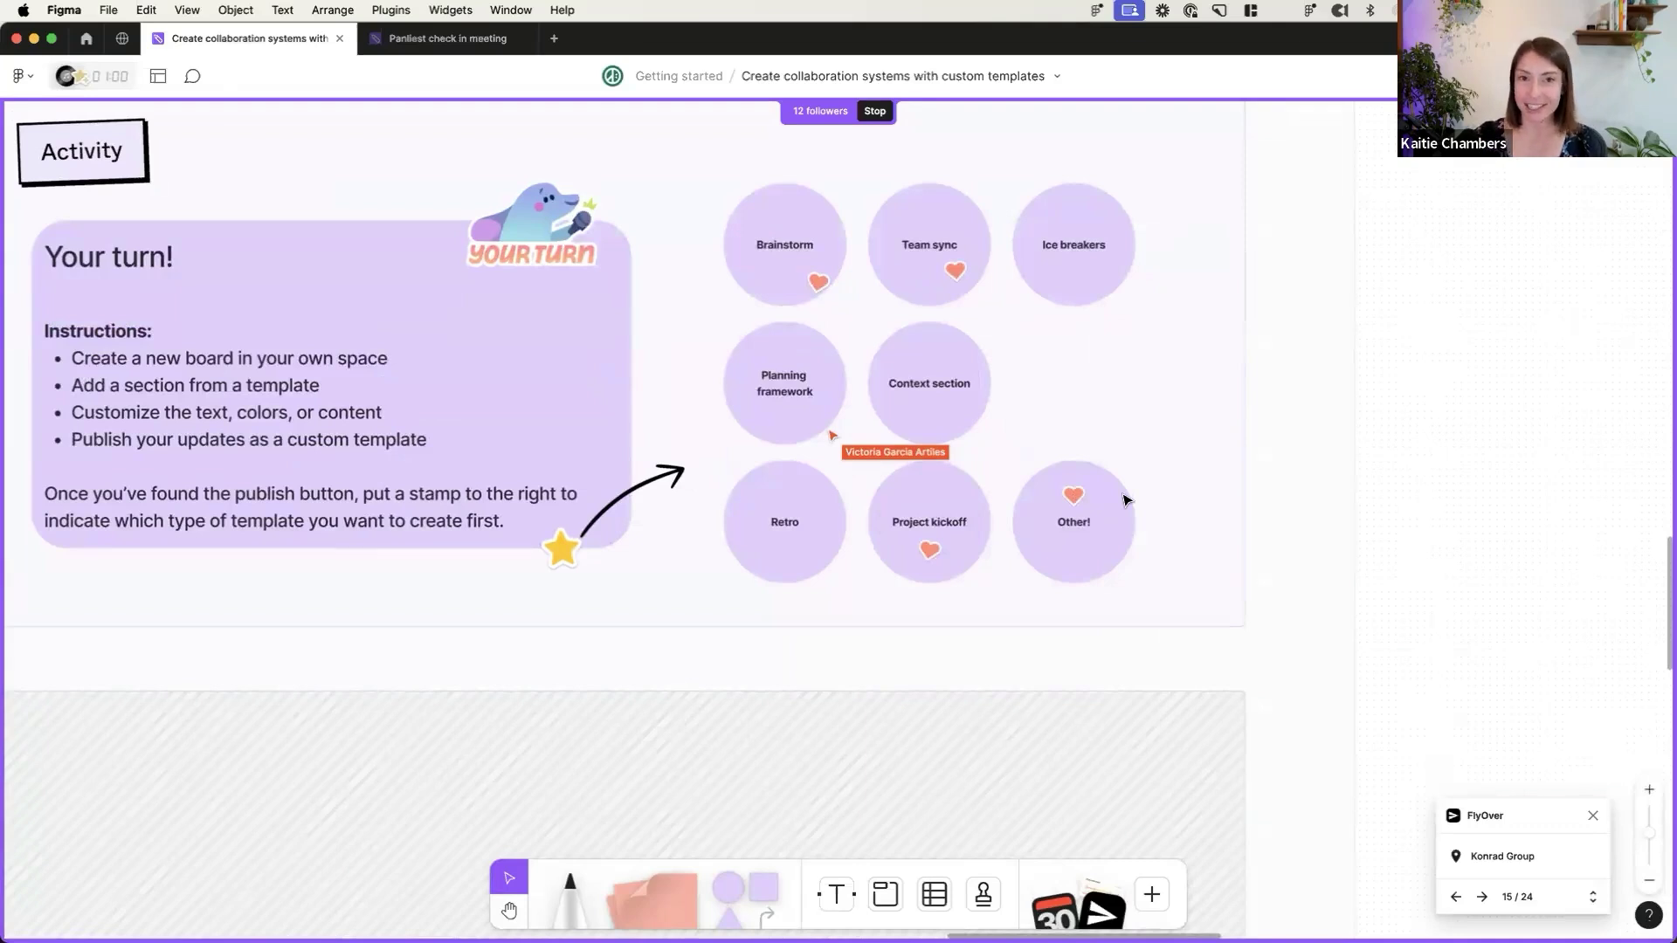
pyautogui.hscroll(-3, 1125, 500)
pyautogui.scroll(2, 1125, 500)
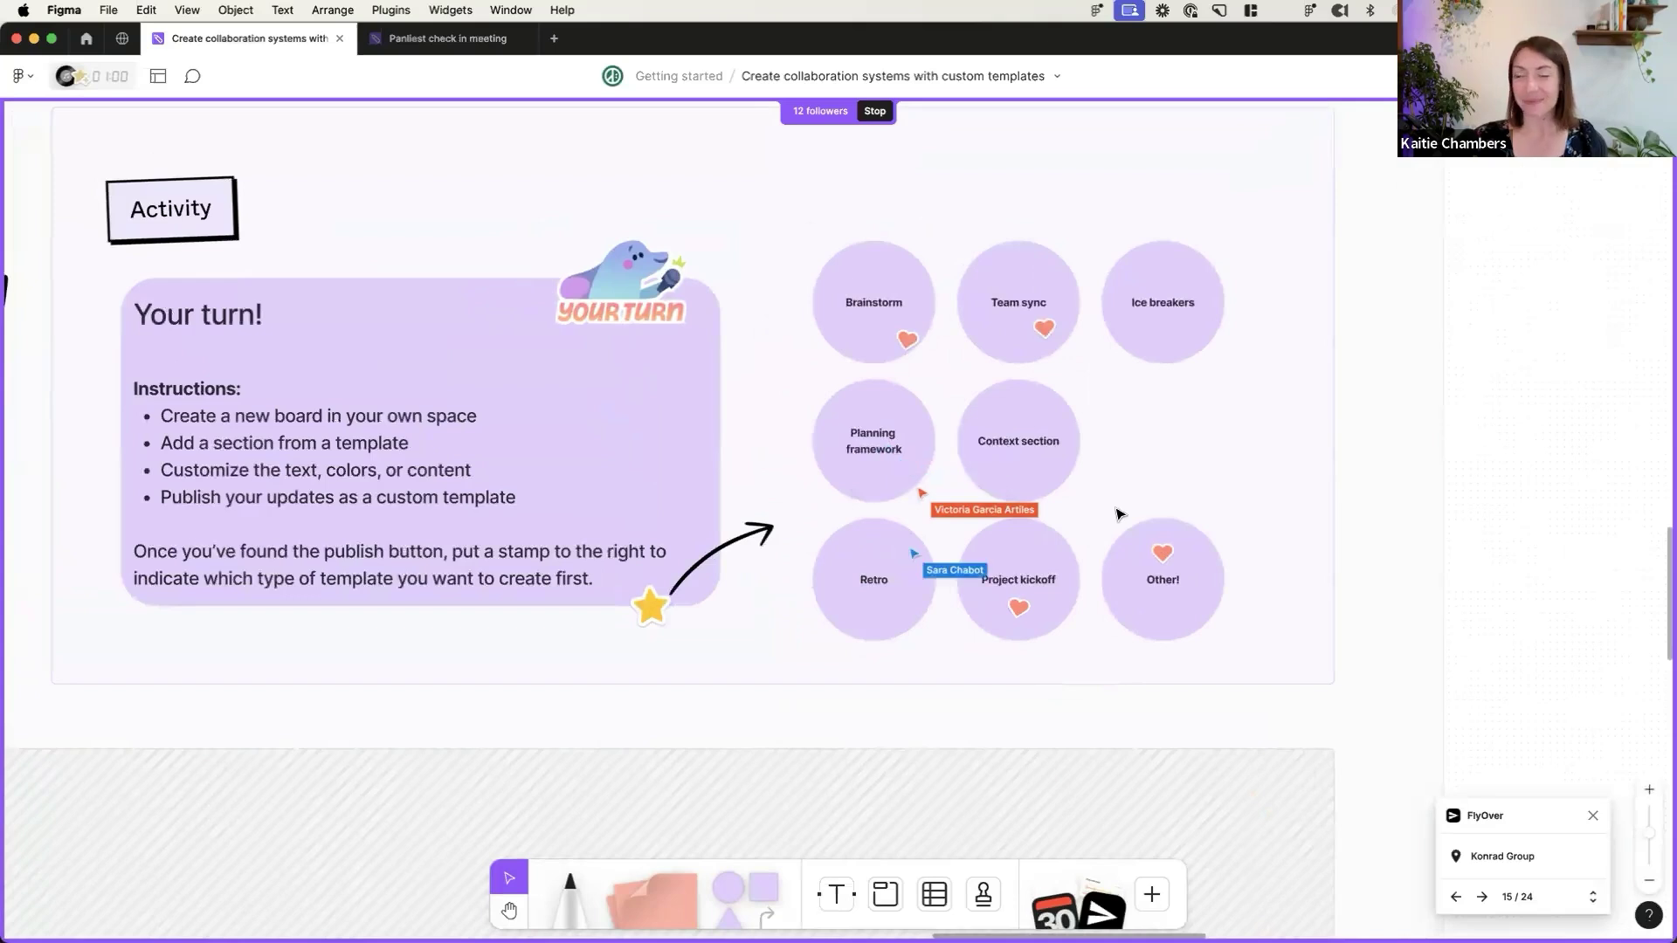
# - Reveal the hidden Best practices section and bring up its "Consider the template's function" guidelines
pyautogui.scroll(-1, 1121, 511)
pyautogui.hscroll(-10, 1118, 522)
pyautogui.scroll(-15, 1118, 522)
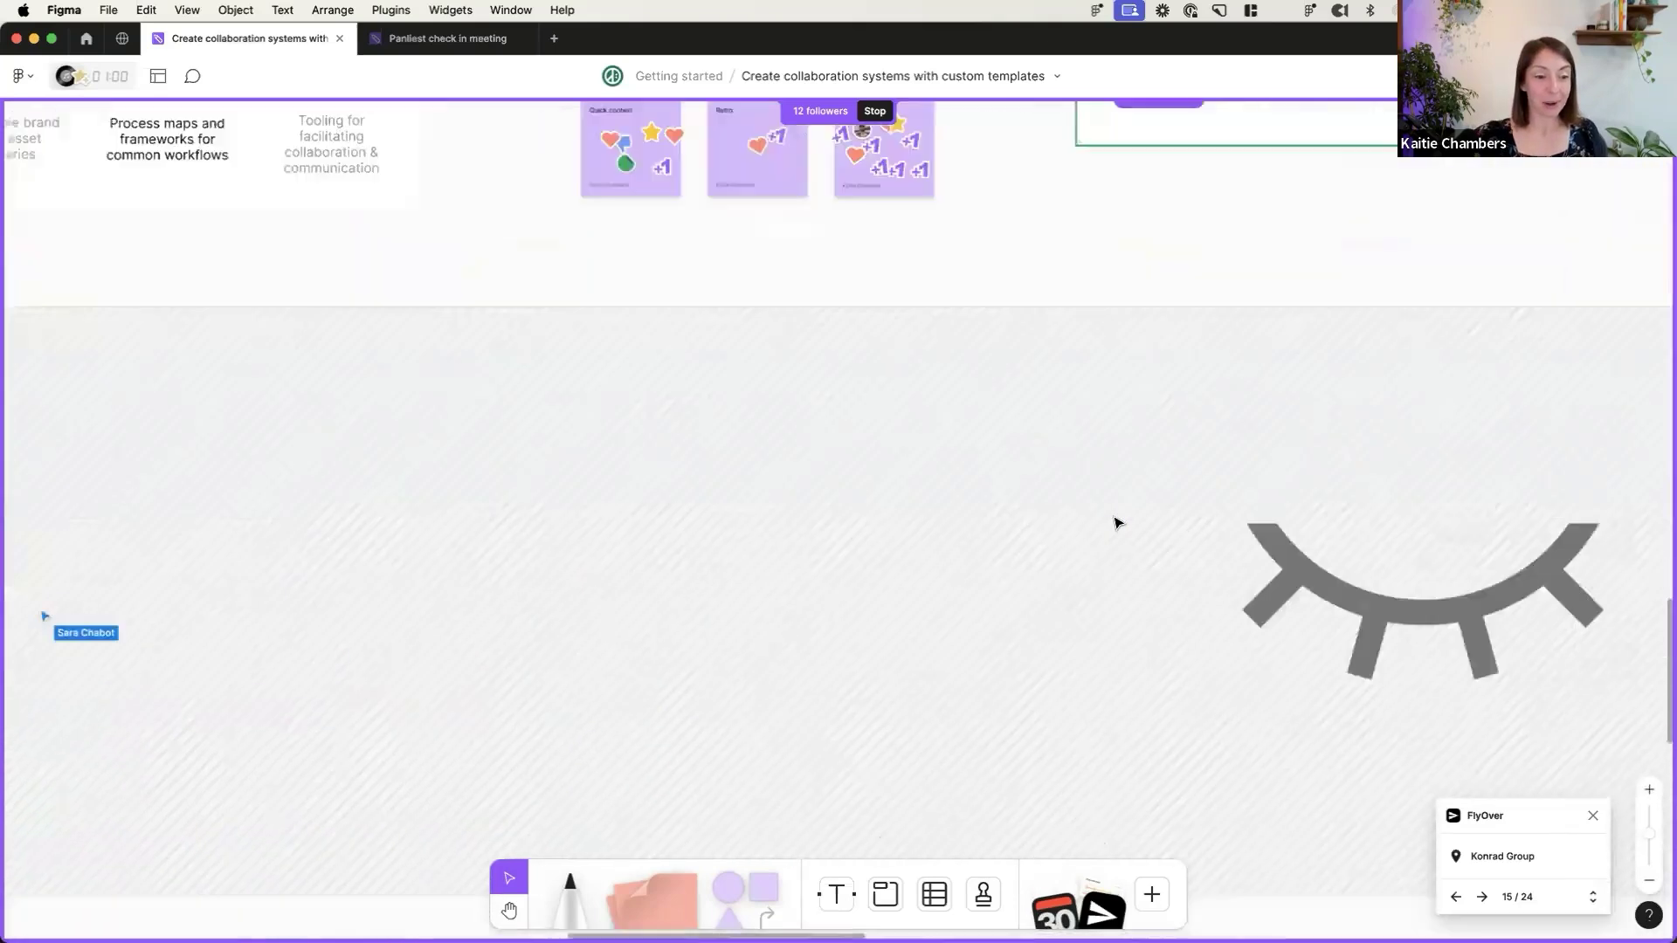
pyautogui.scroll(3, 1118, 522)
pyautogui.hscroll(2, 1111, 518)
pyautogui.scroll(1, 1111, 519)
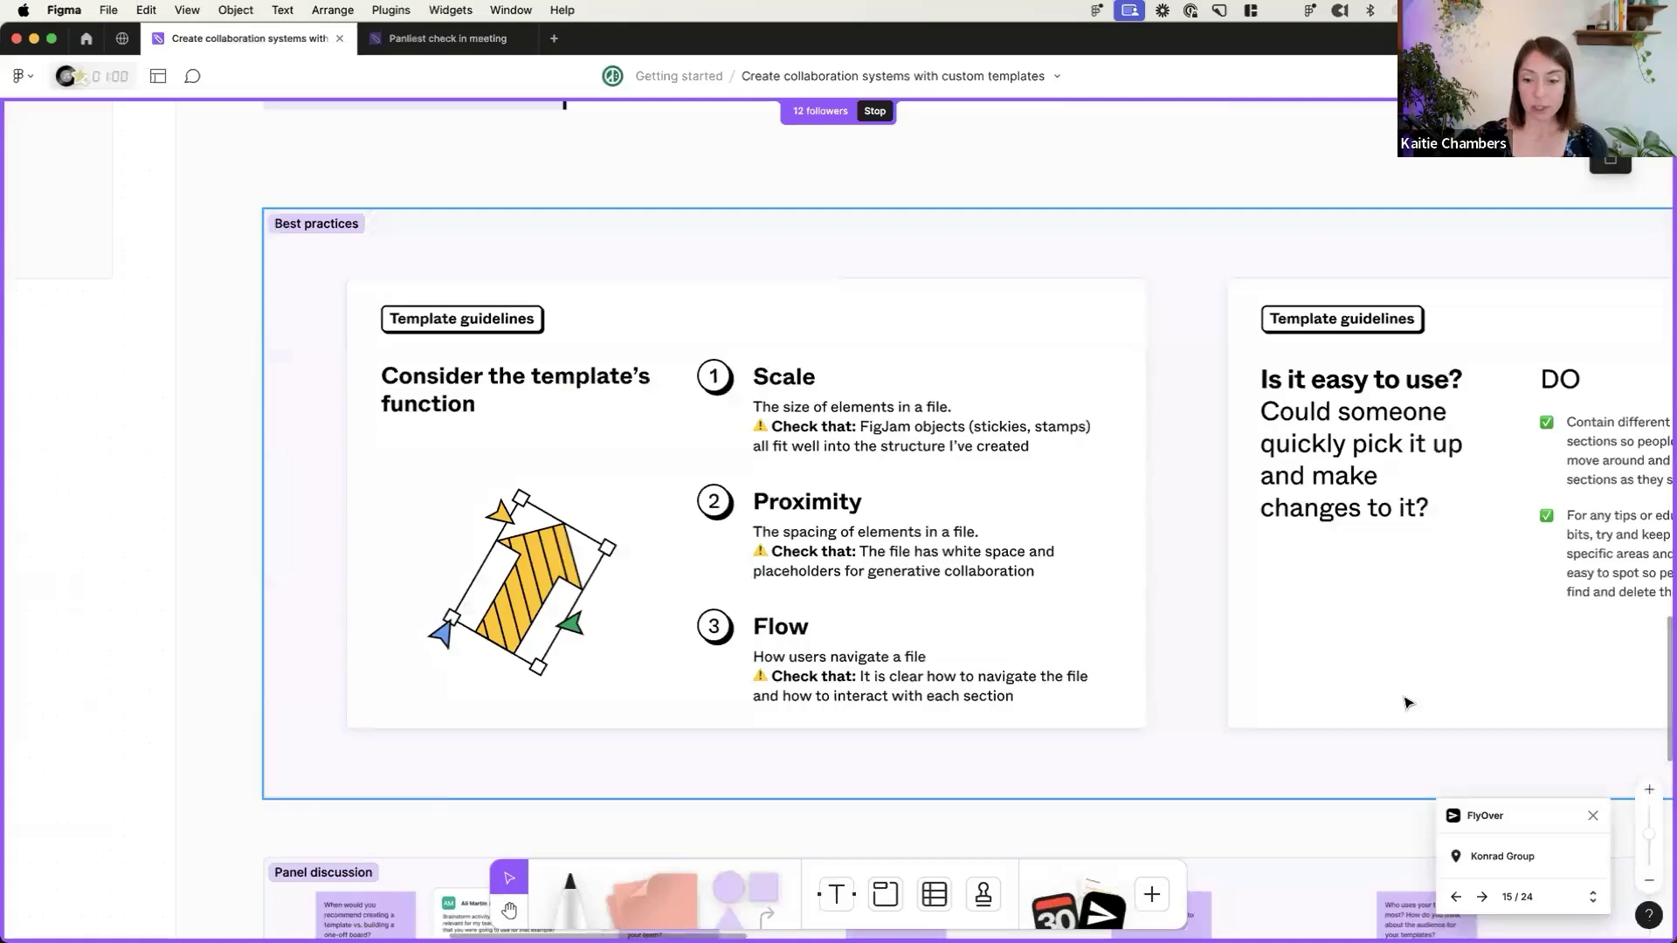
pyautogui.scroll(3, 810, 559)
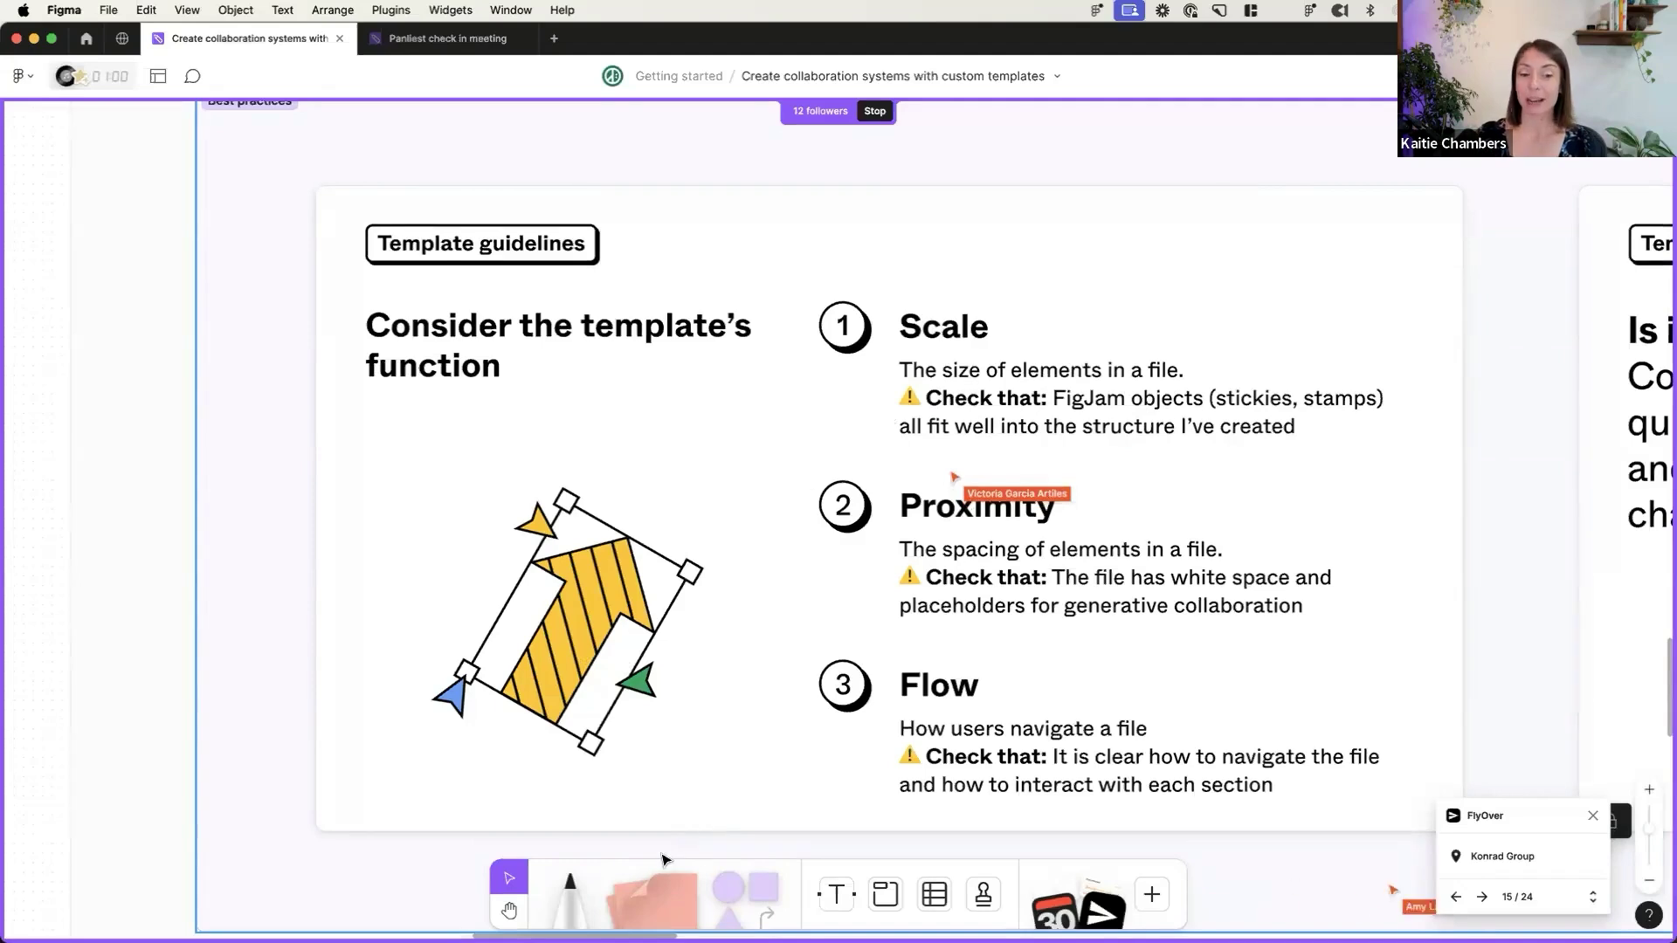
# - Start placing a red sticky note by the "Consider the template's function" guidelines card
pyautogui.click(638, 884)
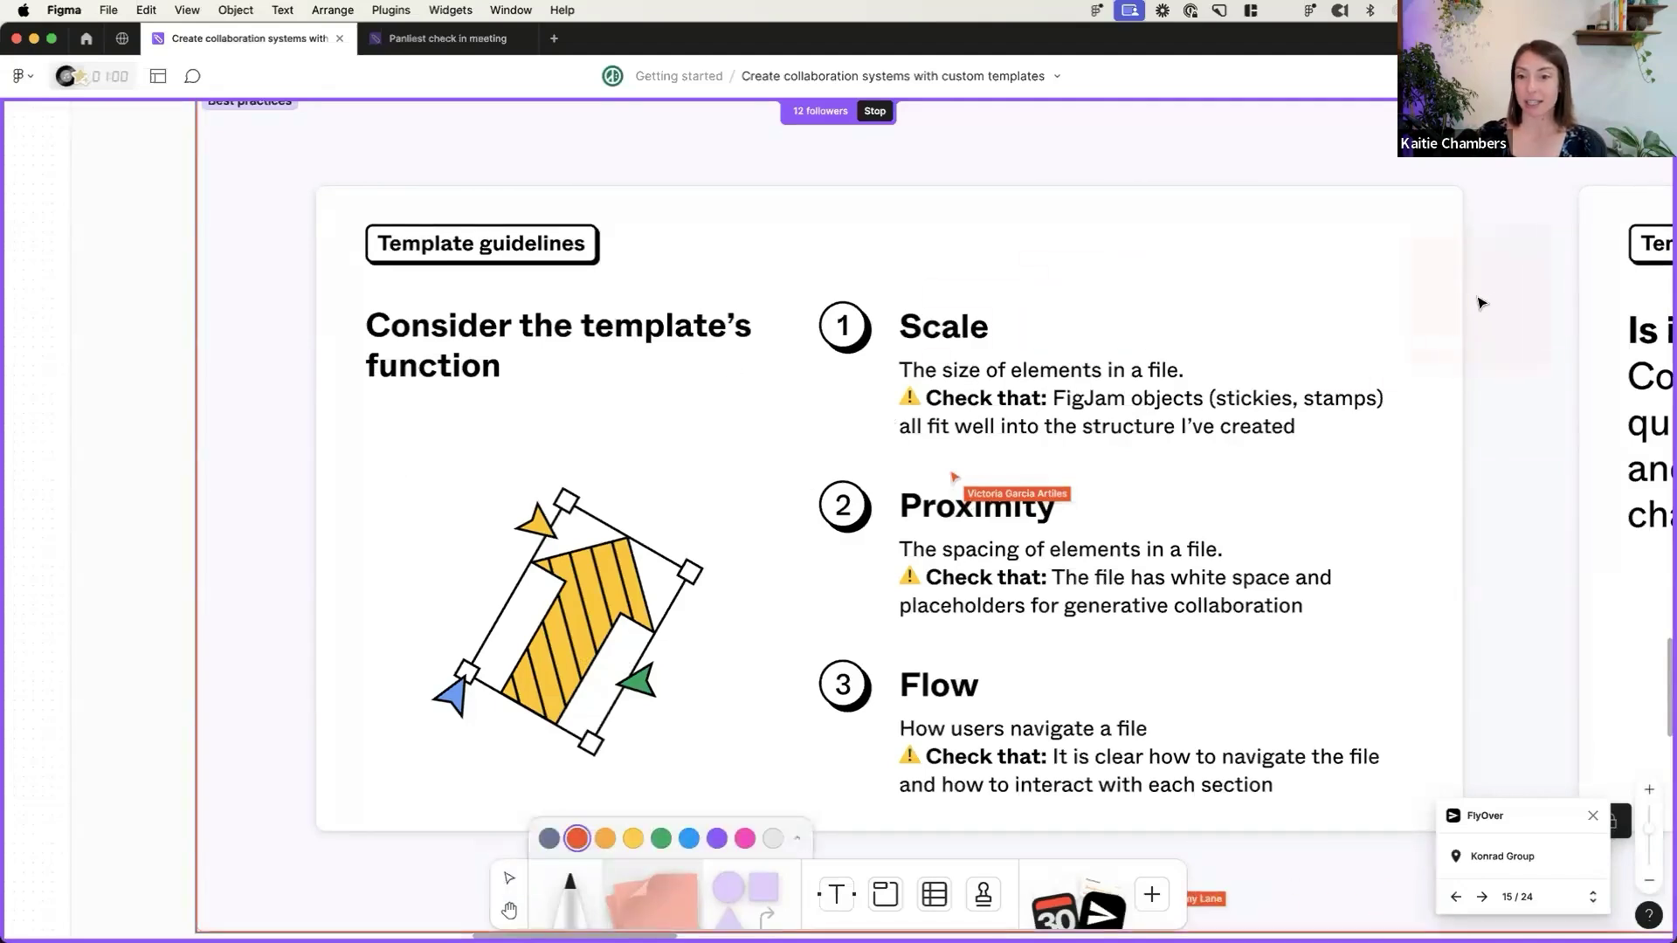